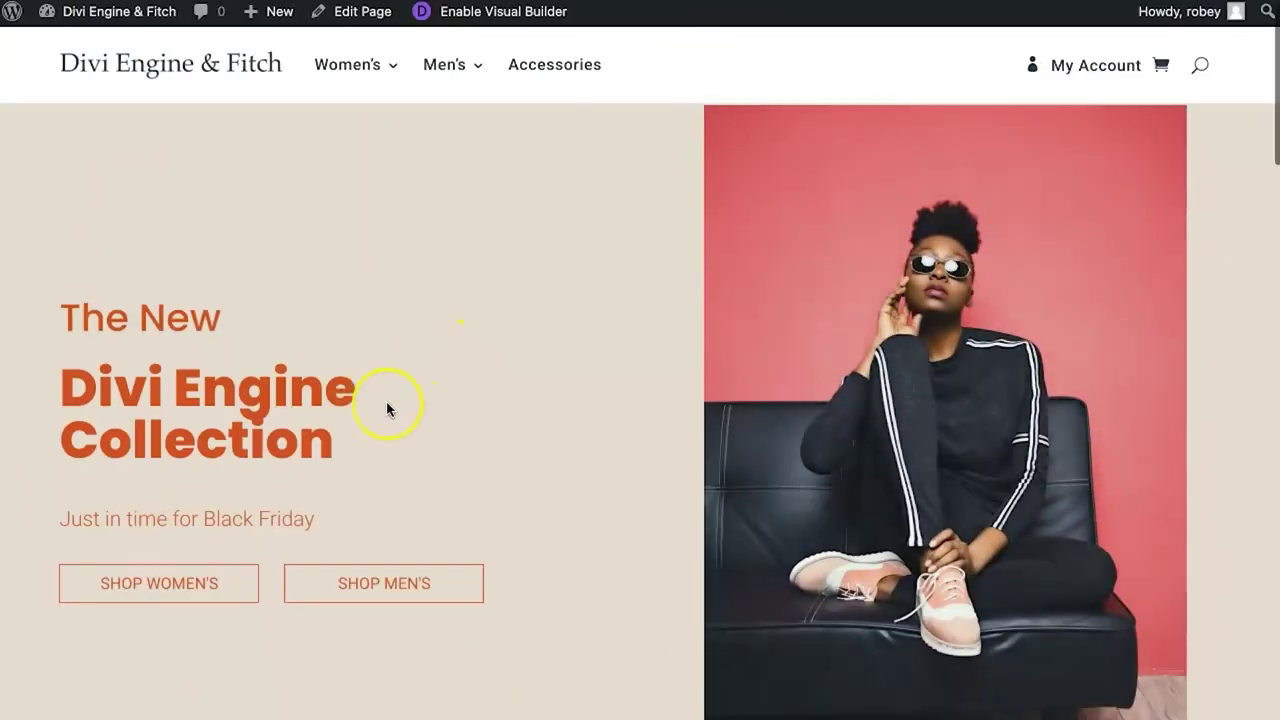
Look over the store's home page, then open the cart page and examine its product table and cart totals
scroll(388, 408, down, 10)
scroll(388, 408, up, 10)
scroll(388, 408, down, 20)
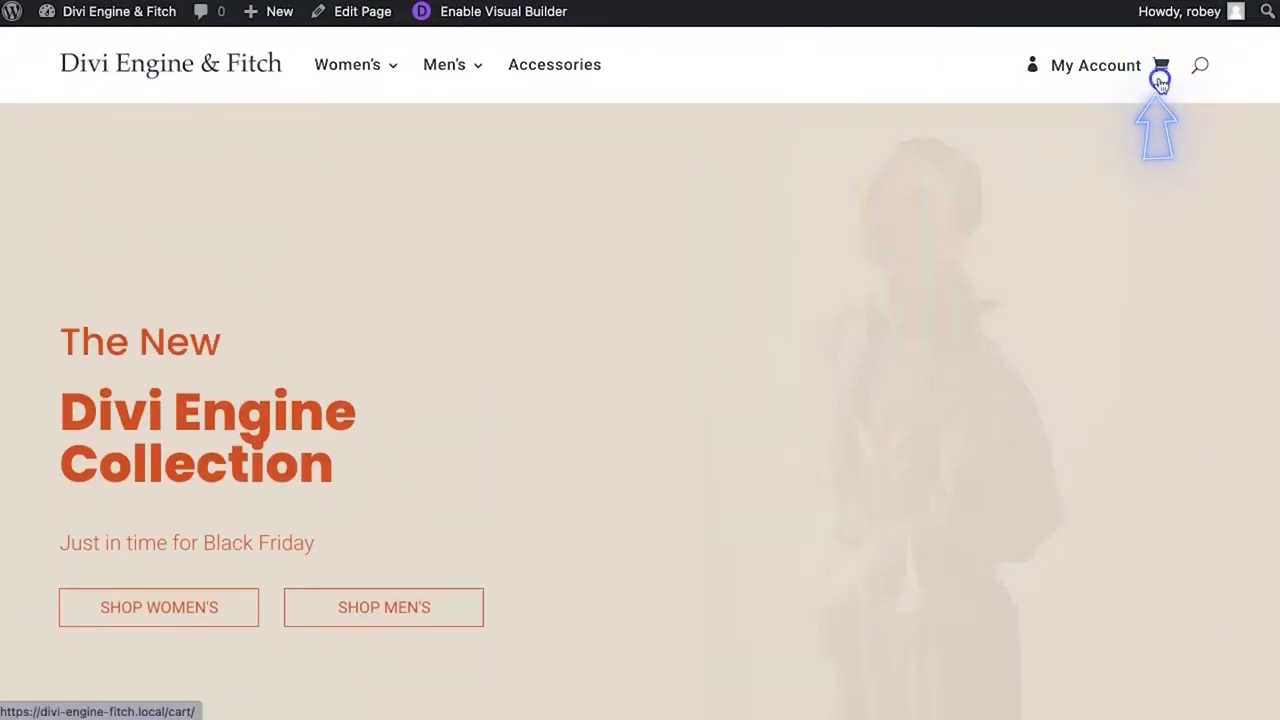
click(1160, 70)
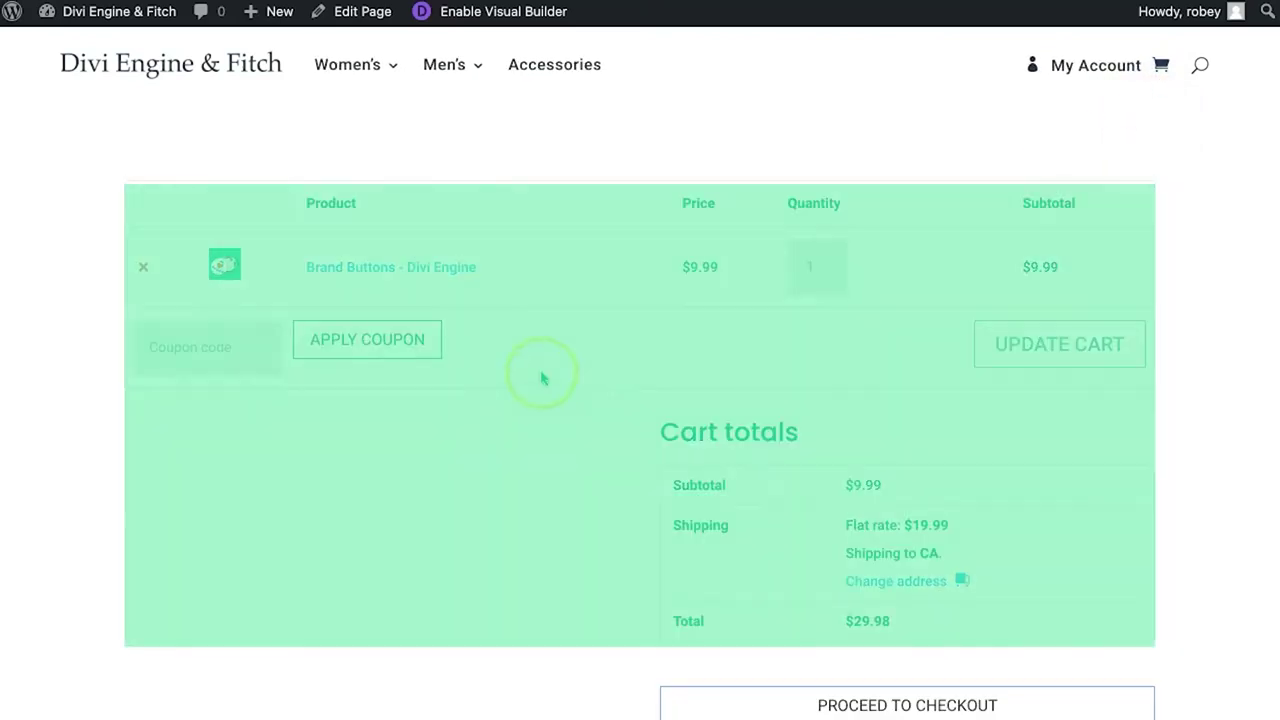
scroll(563, 420, down, 5)
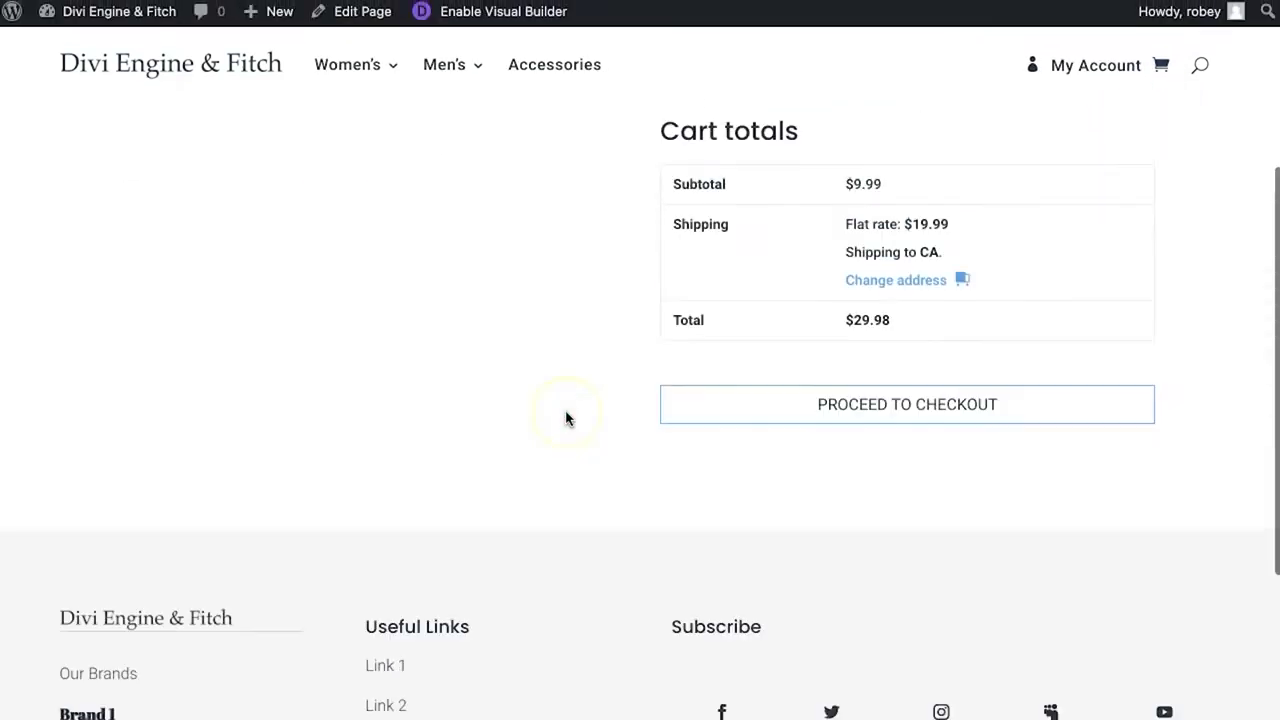
scroll(566, 418, up, 5)
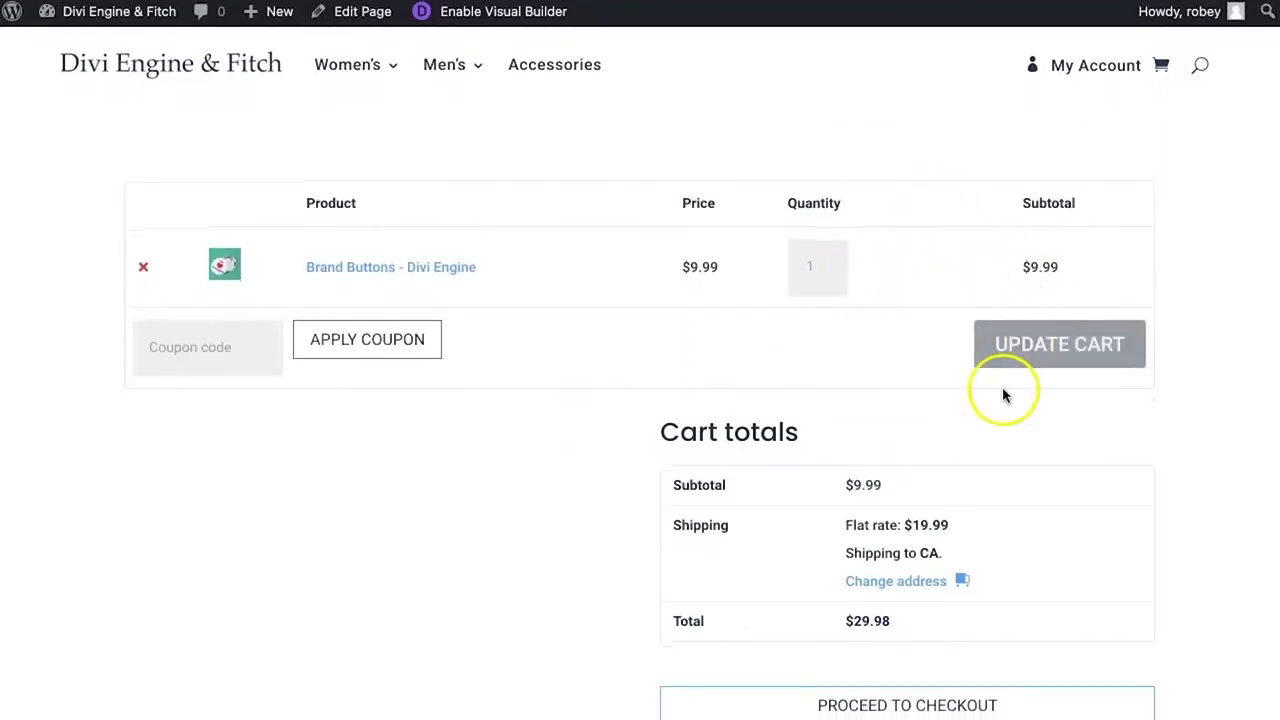
scroll(1010, 380, down, 5)
click(986, 262)
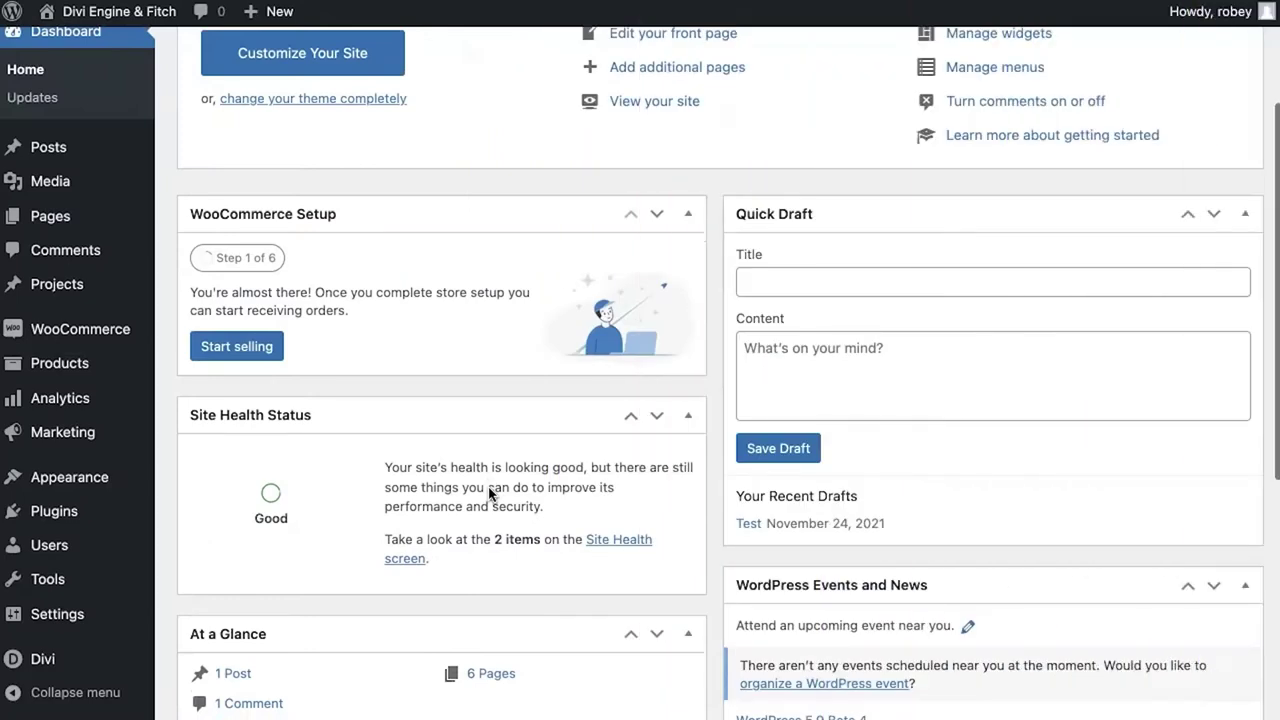
Open the Divi Theme Builder from the site dashboard and look through the existing page templates
mouse_move(40, 659)
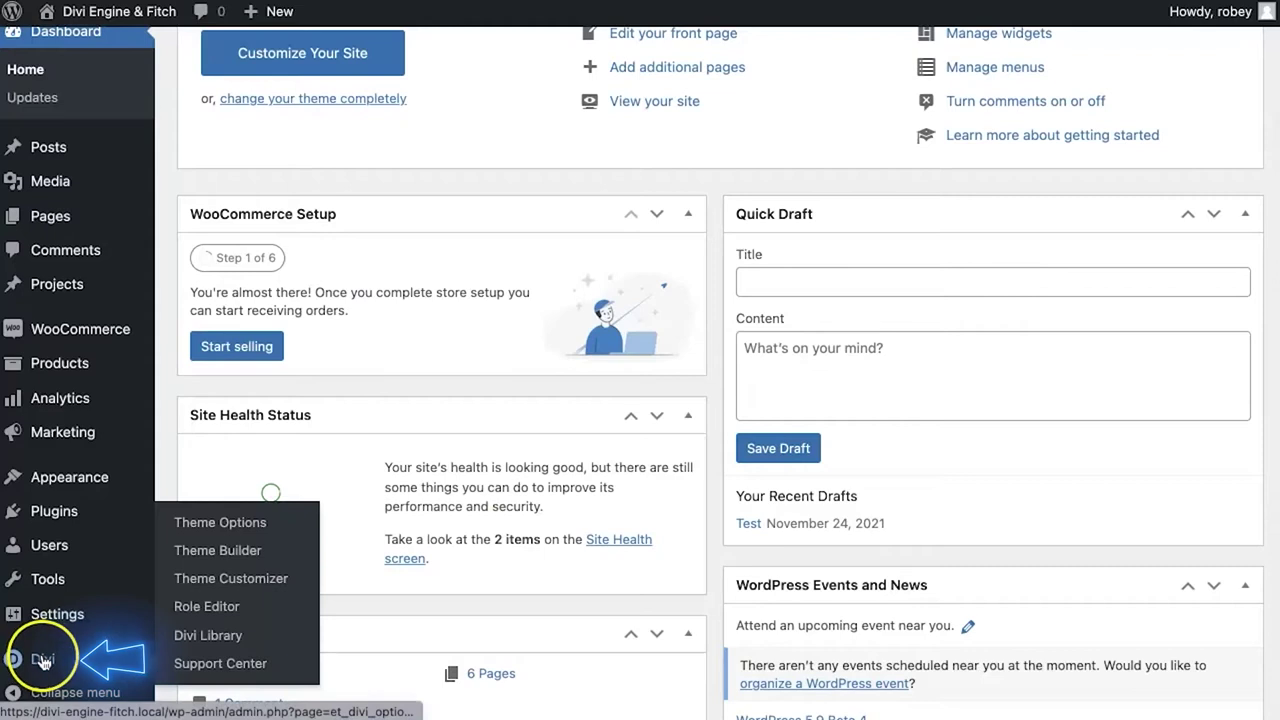
click(245, 552)
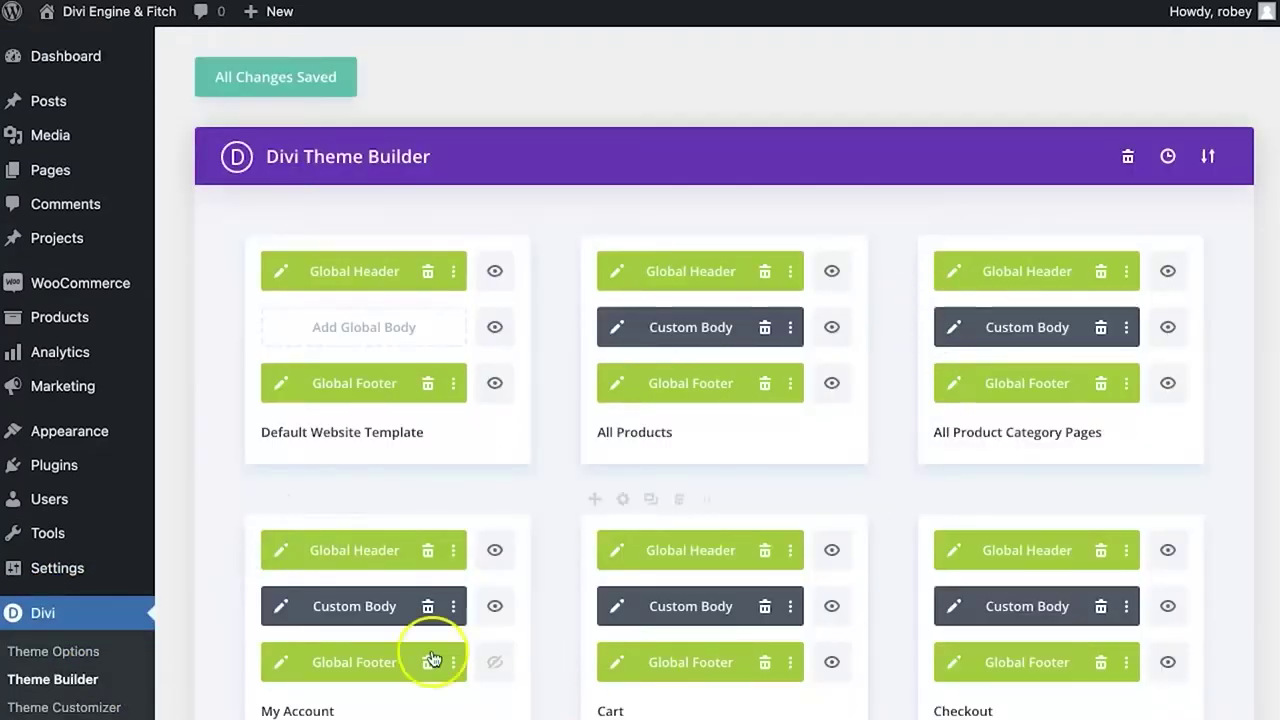
scroll(528, 550, down, 2)
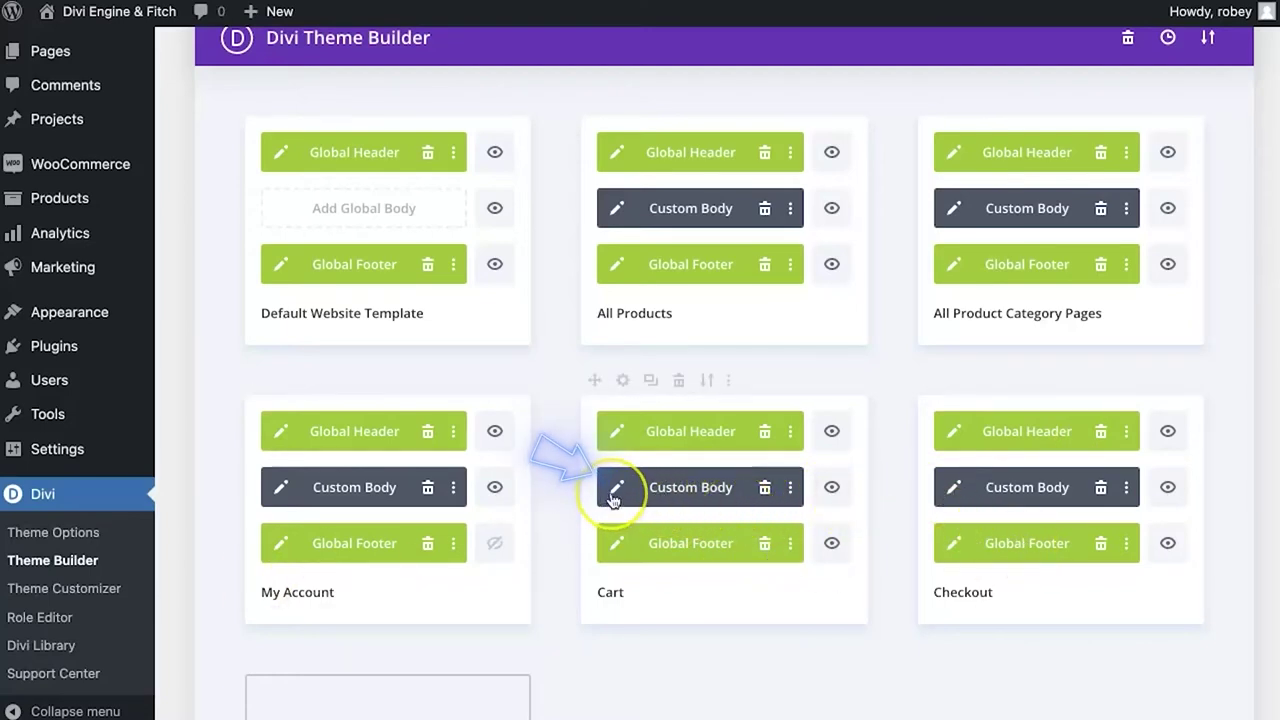
scroll(611, 500, down, 3)
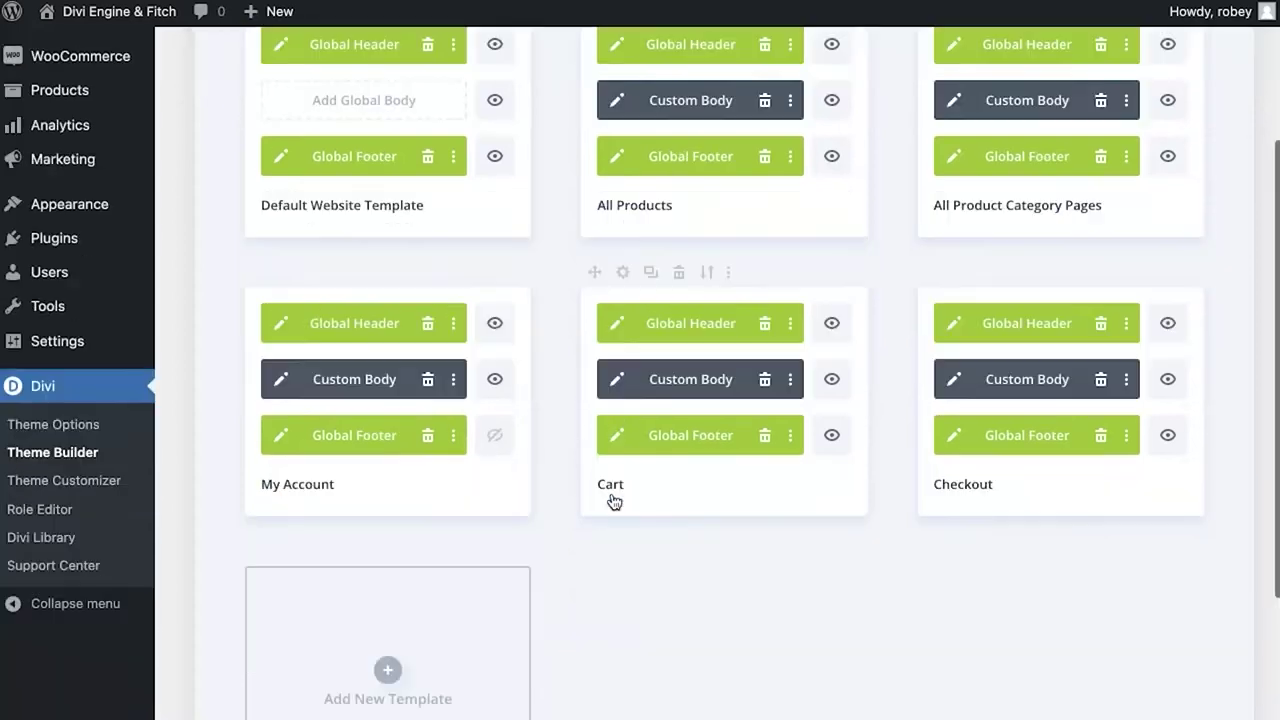
scroll(763, 514, down, 2)
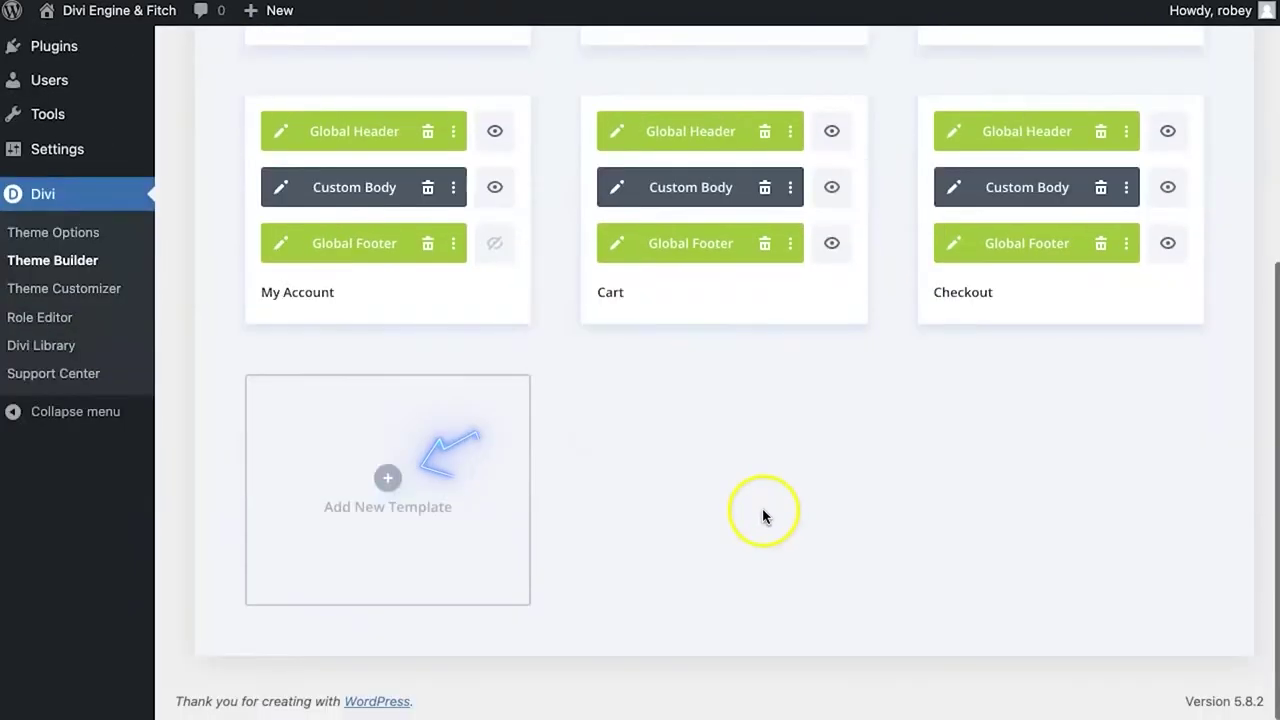
Check which WooCommerce pages a new template can be assigned to, without creating one
click(388, 481)
scroll(409, 520, down, 10)
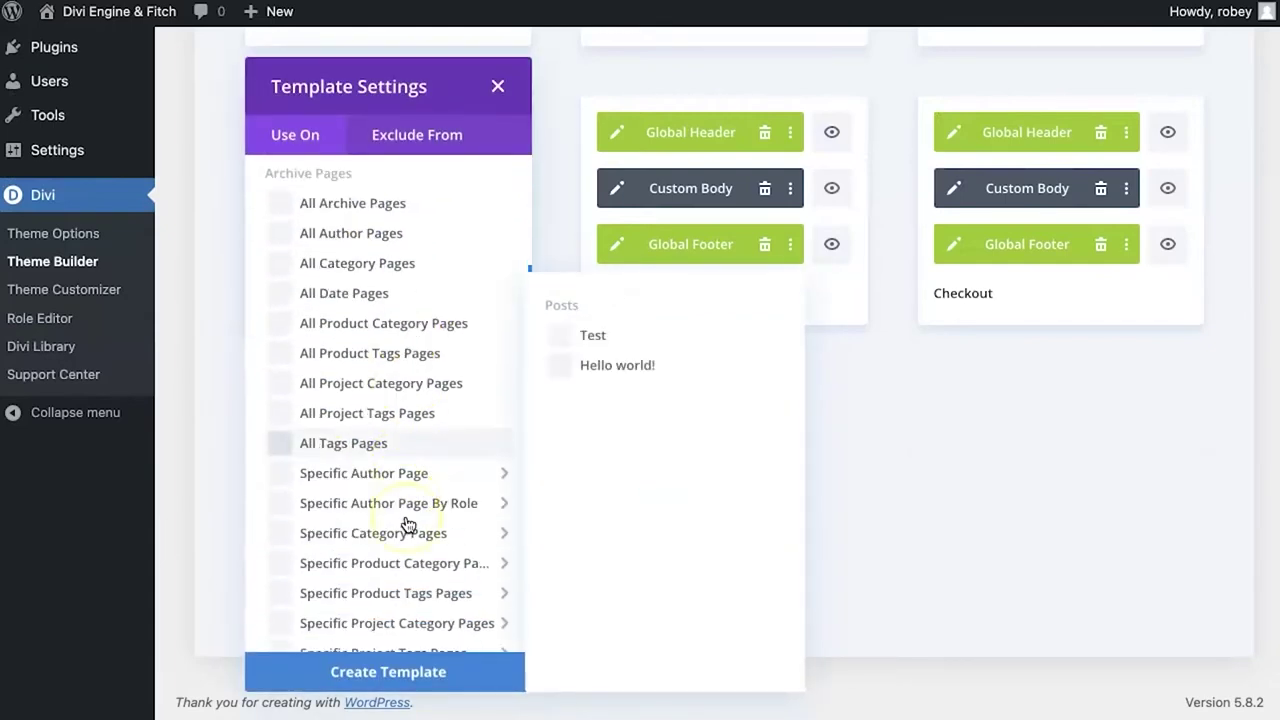
scroll(408, 523, down, 3)
scroll(408, 460, up, 3)
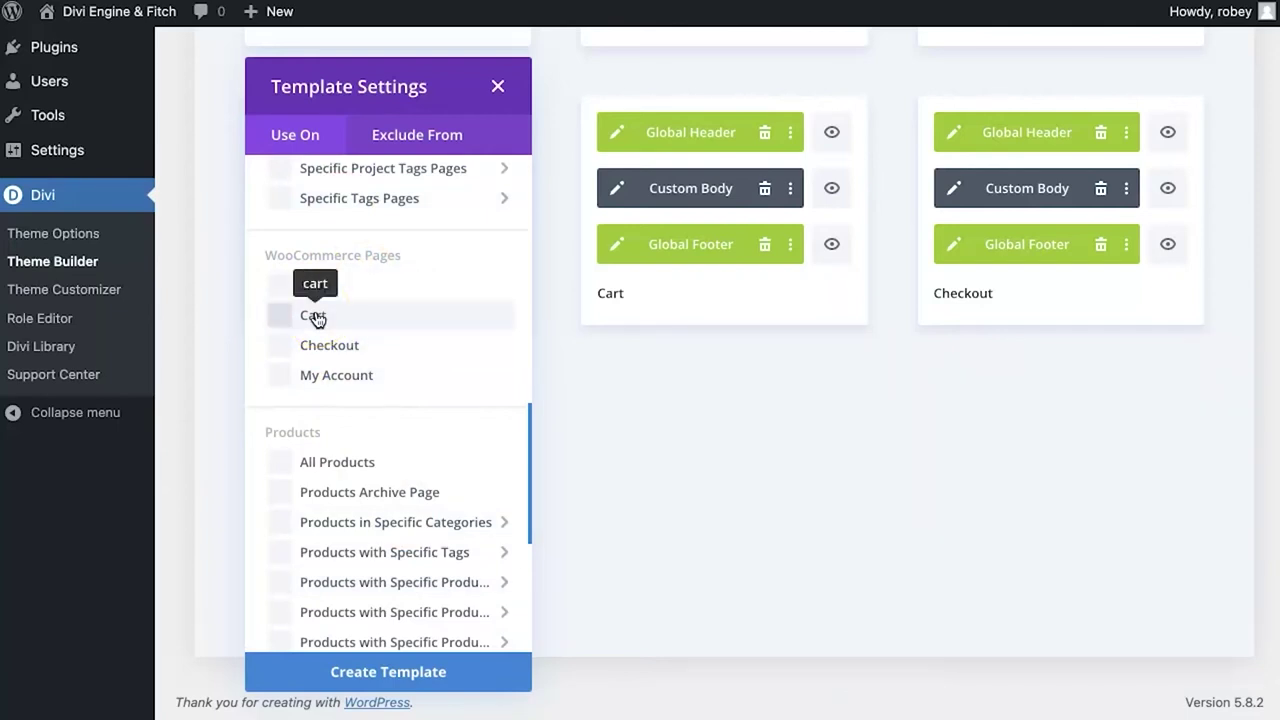
click(640, 449)
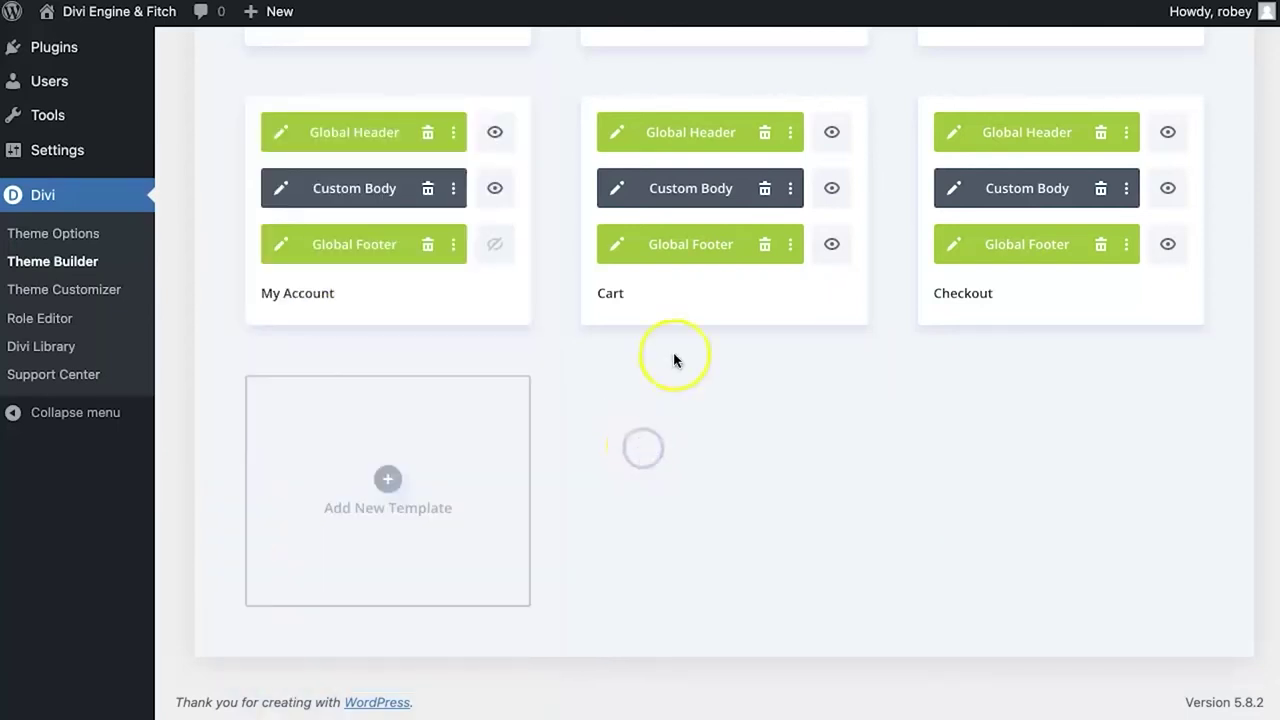
Open the Cart template's custom body for editing and delete its [woocommerce_cart] code module and the row holding it
click(617, 190)
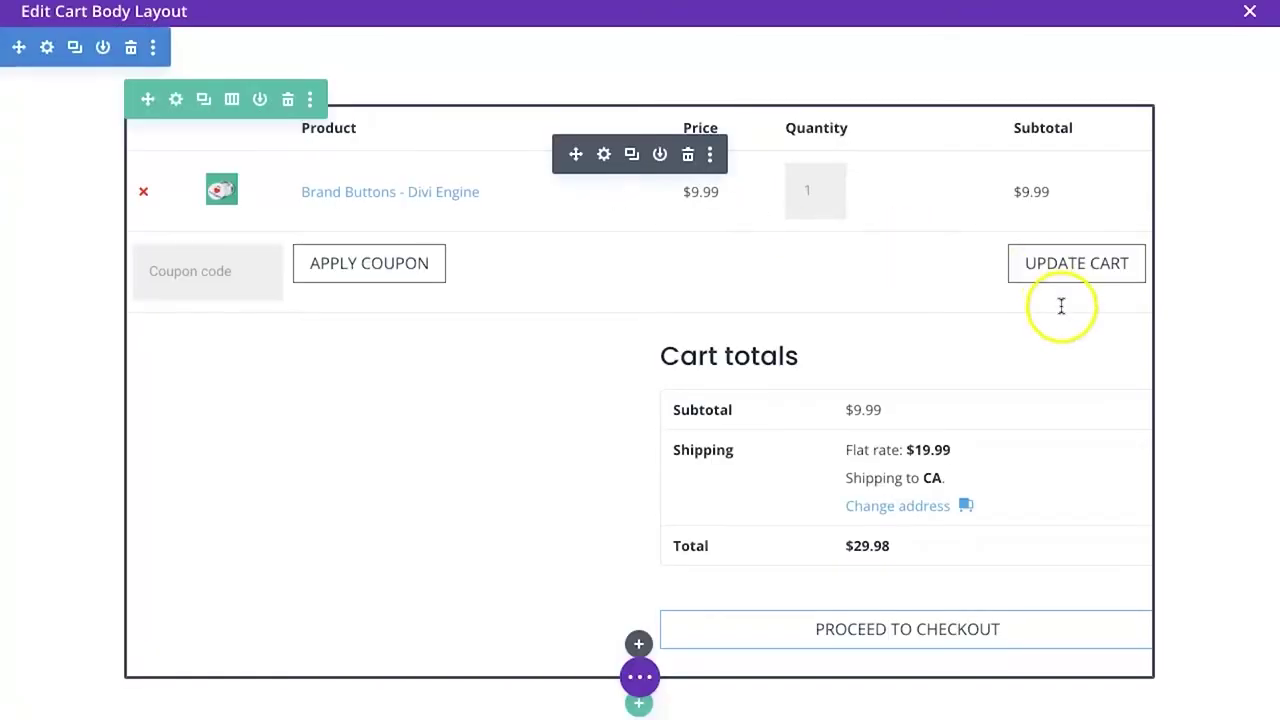
click(603, 157)
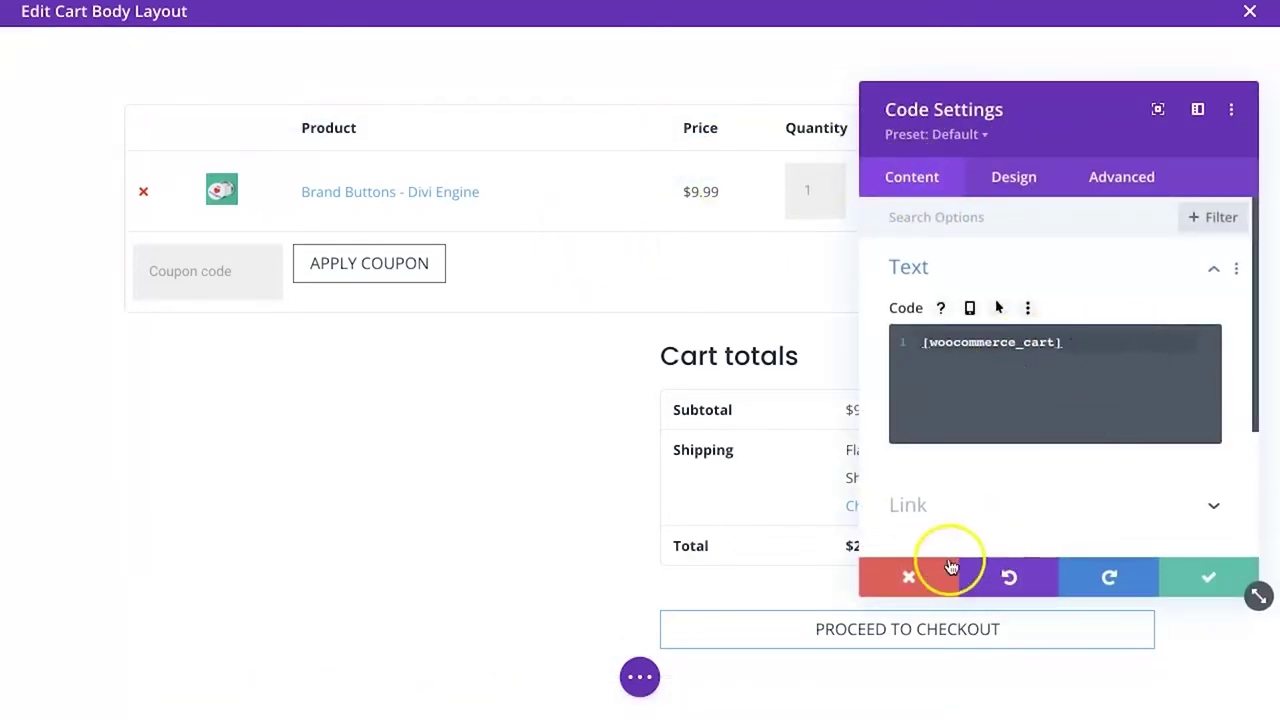
click(910, 575)
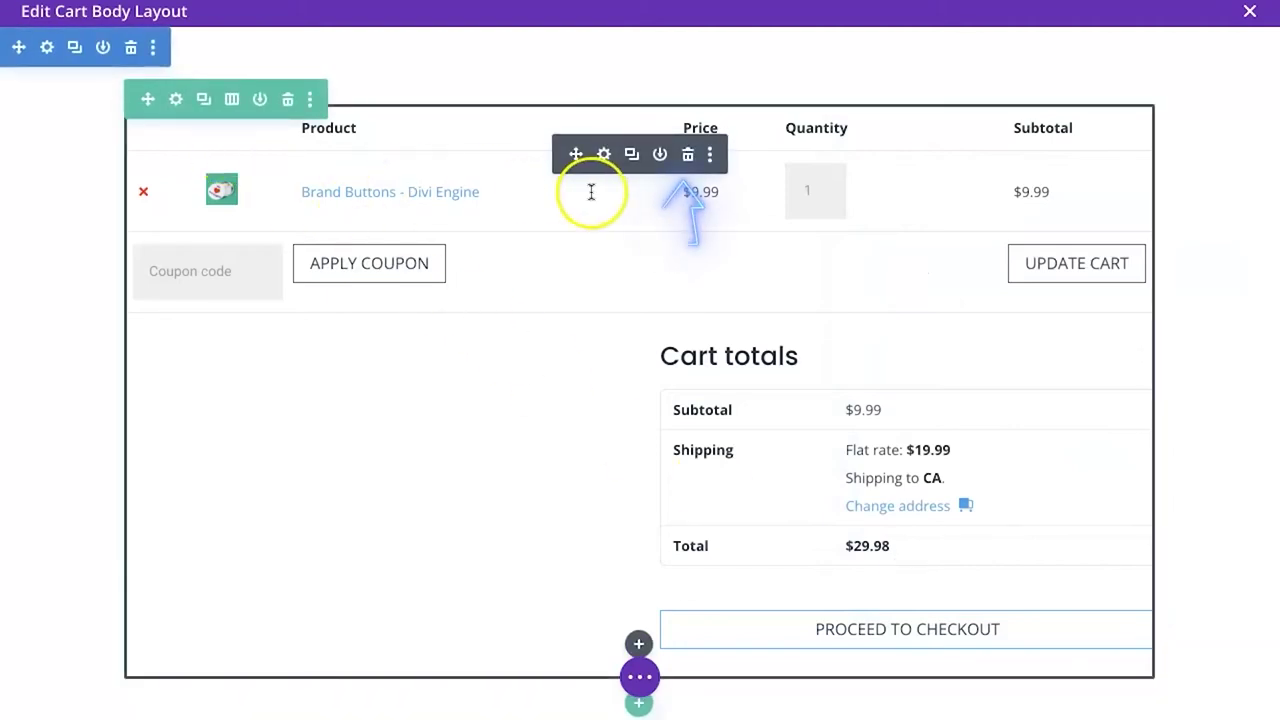
click(697, 157)
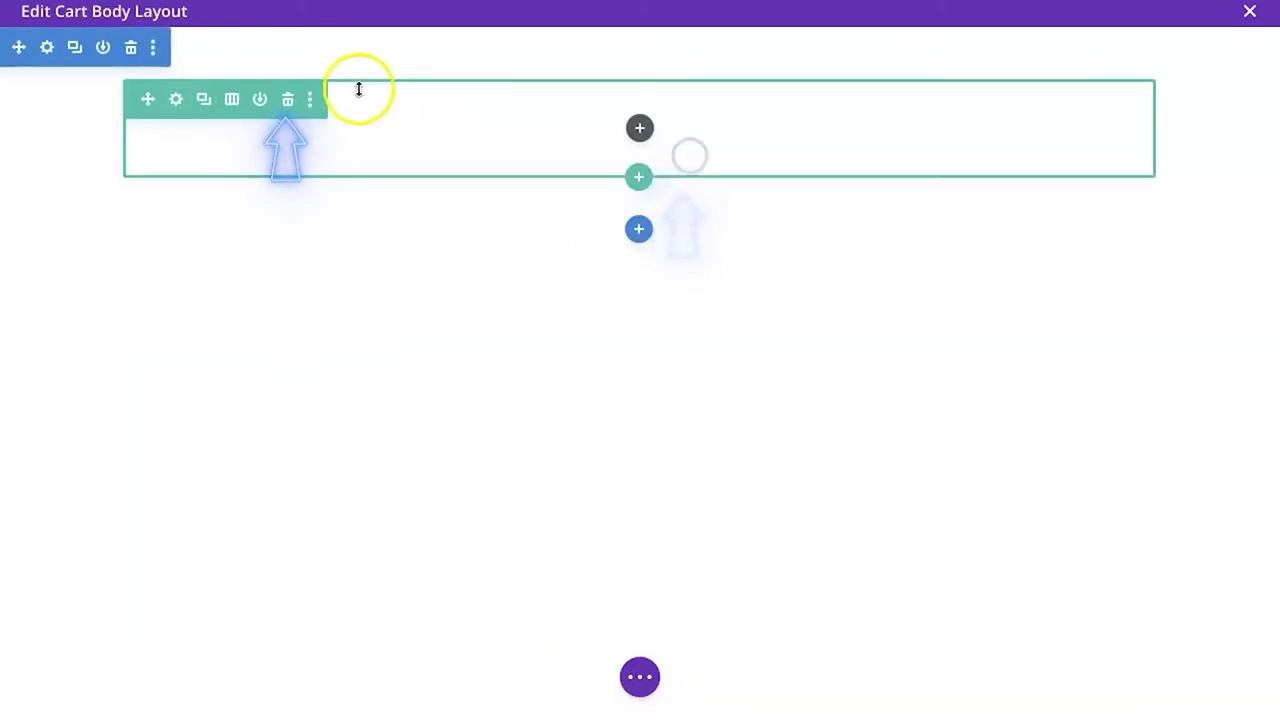
click(287, 99)
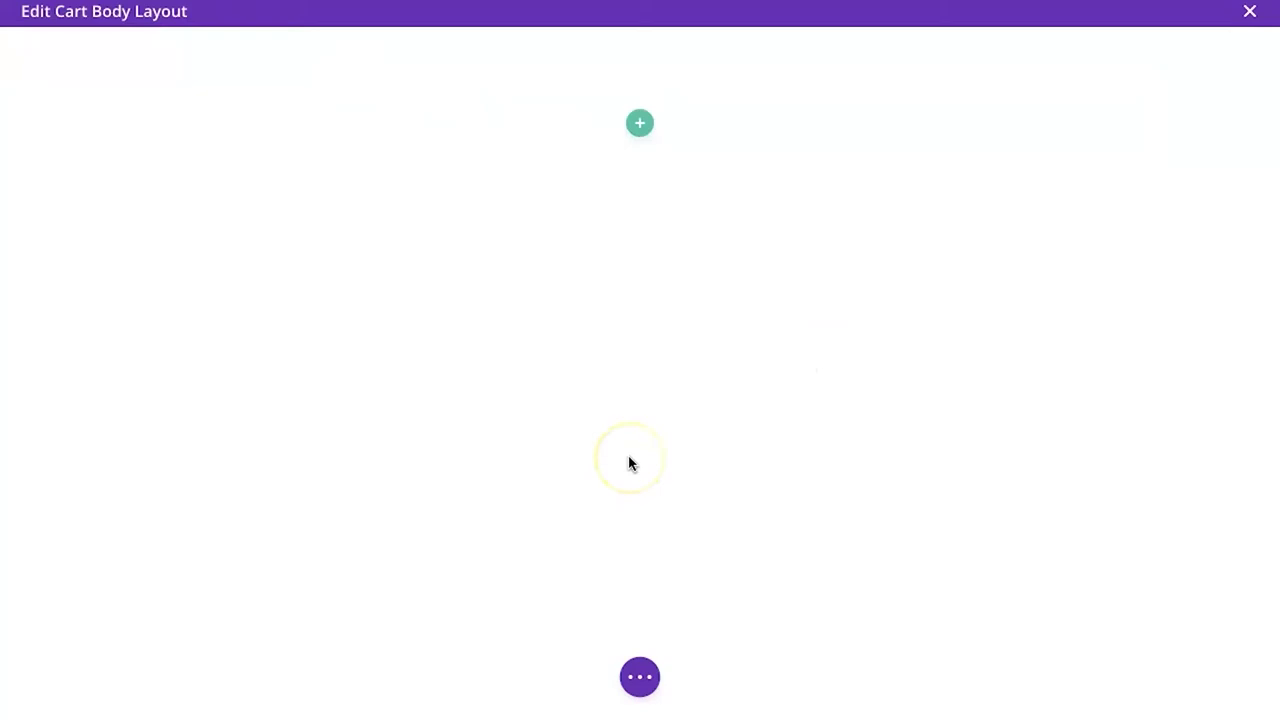
Insert a one-column row with a Text module whose body is <h1>Cart</h1>
click(639, 125)
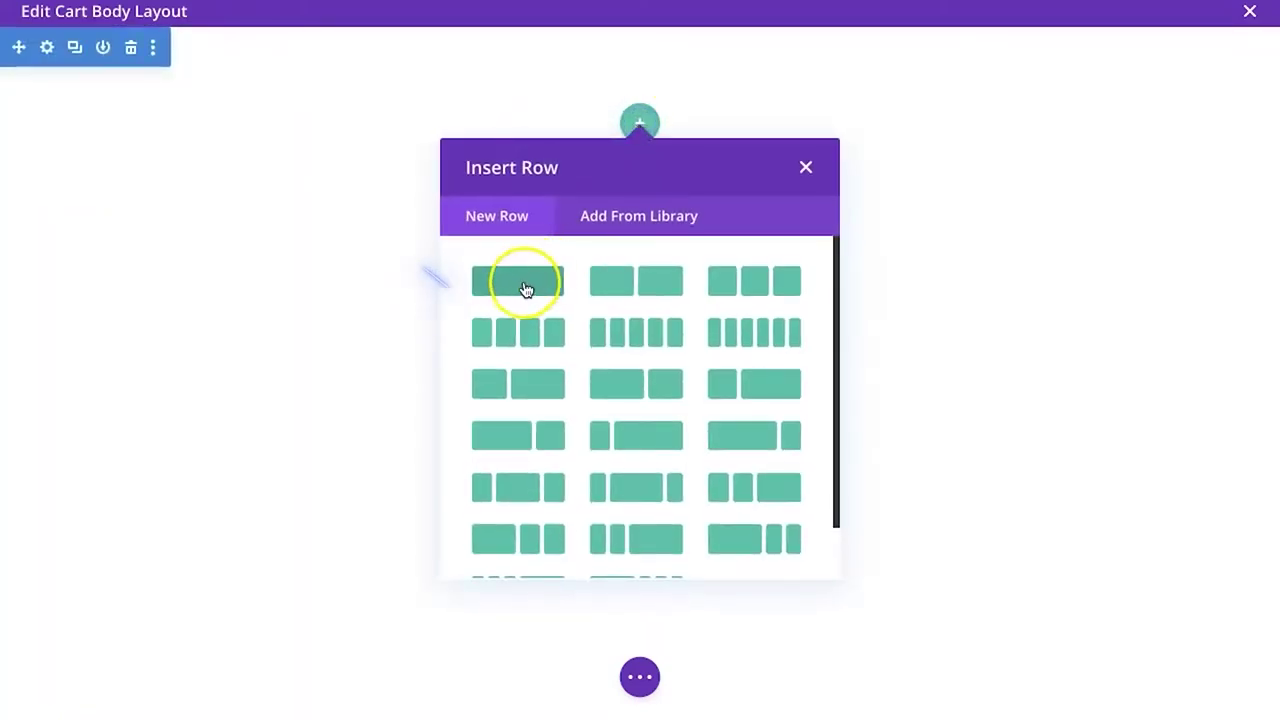
click(520, 284)
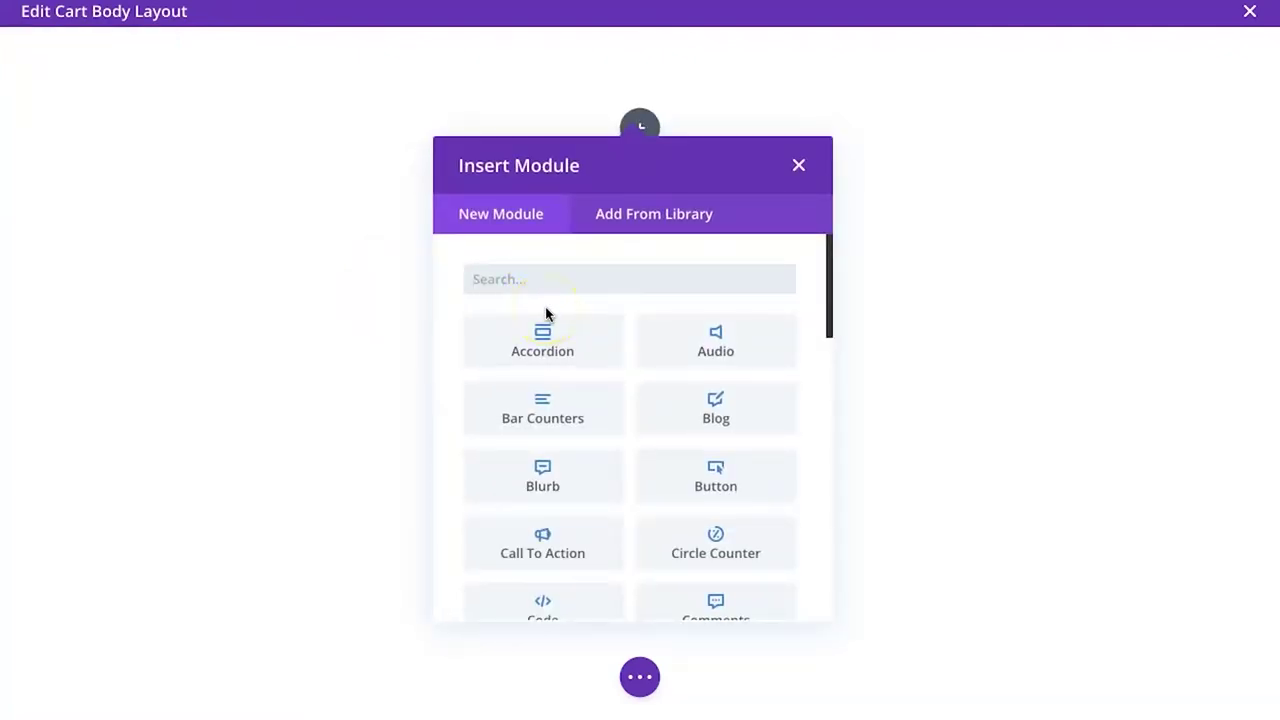
text(text)
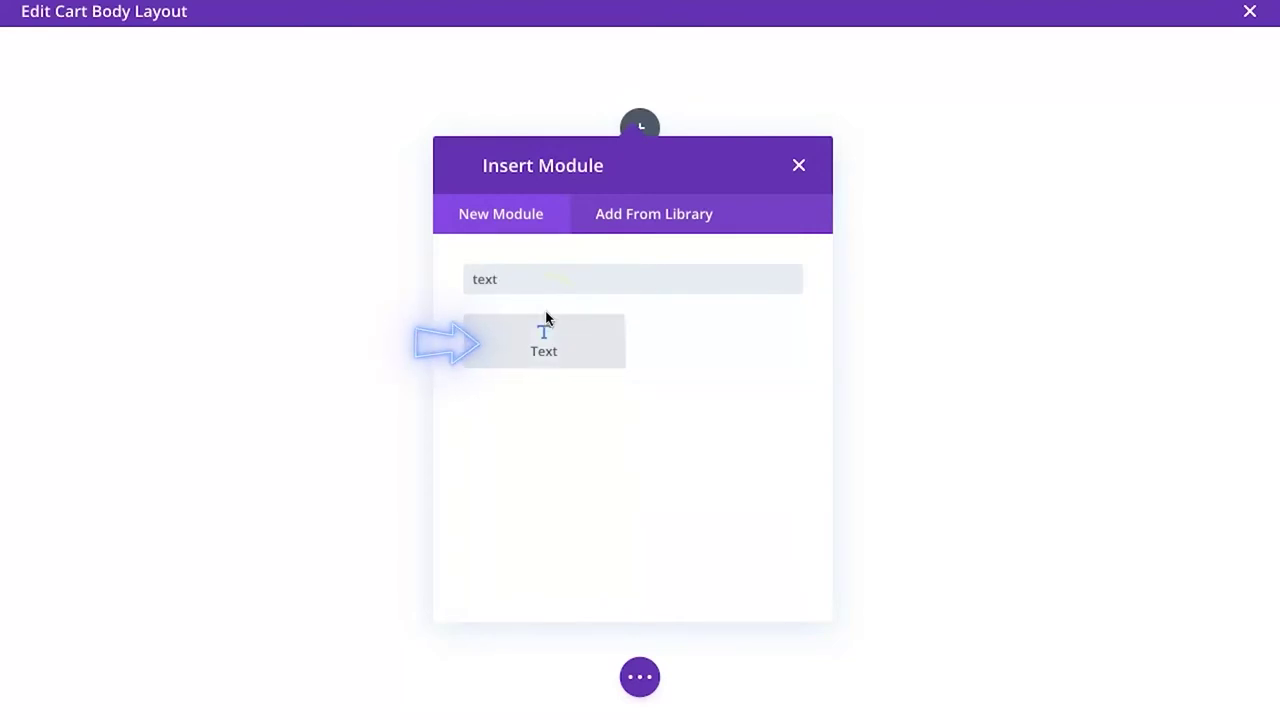
click(541, 352)
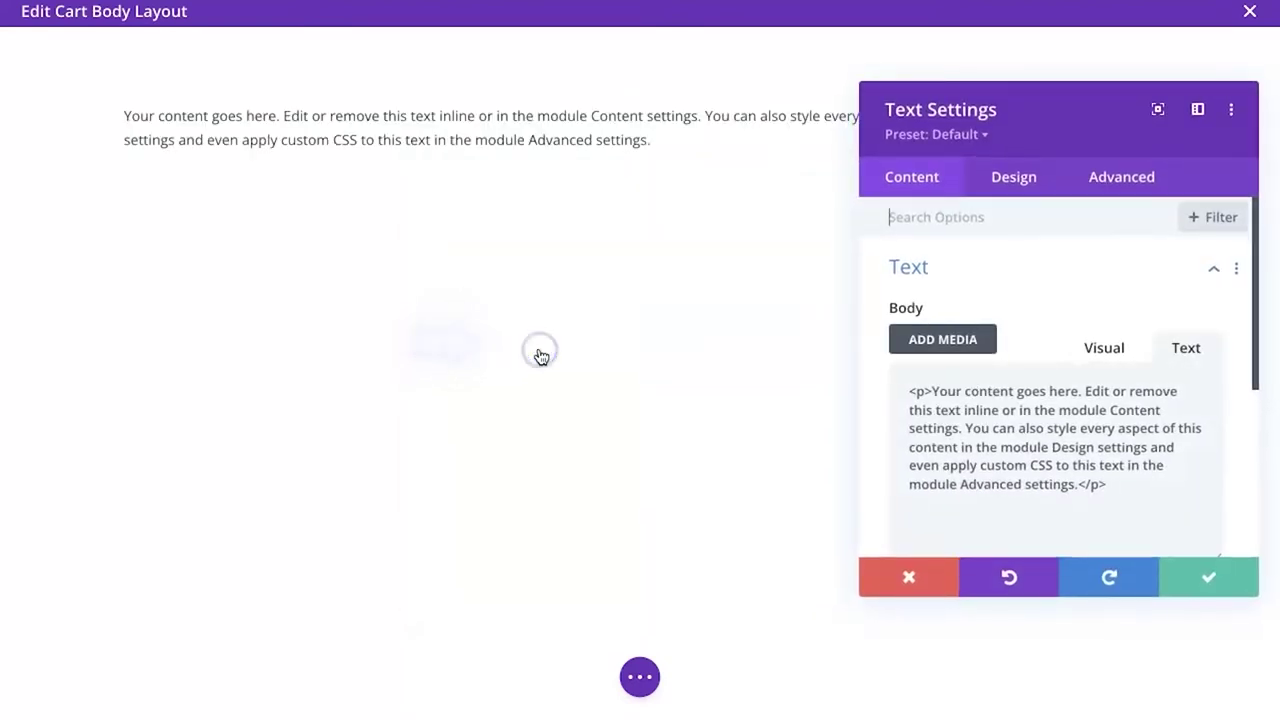
triple_click(1055, 465)
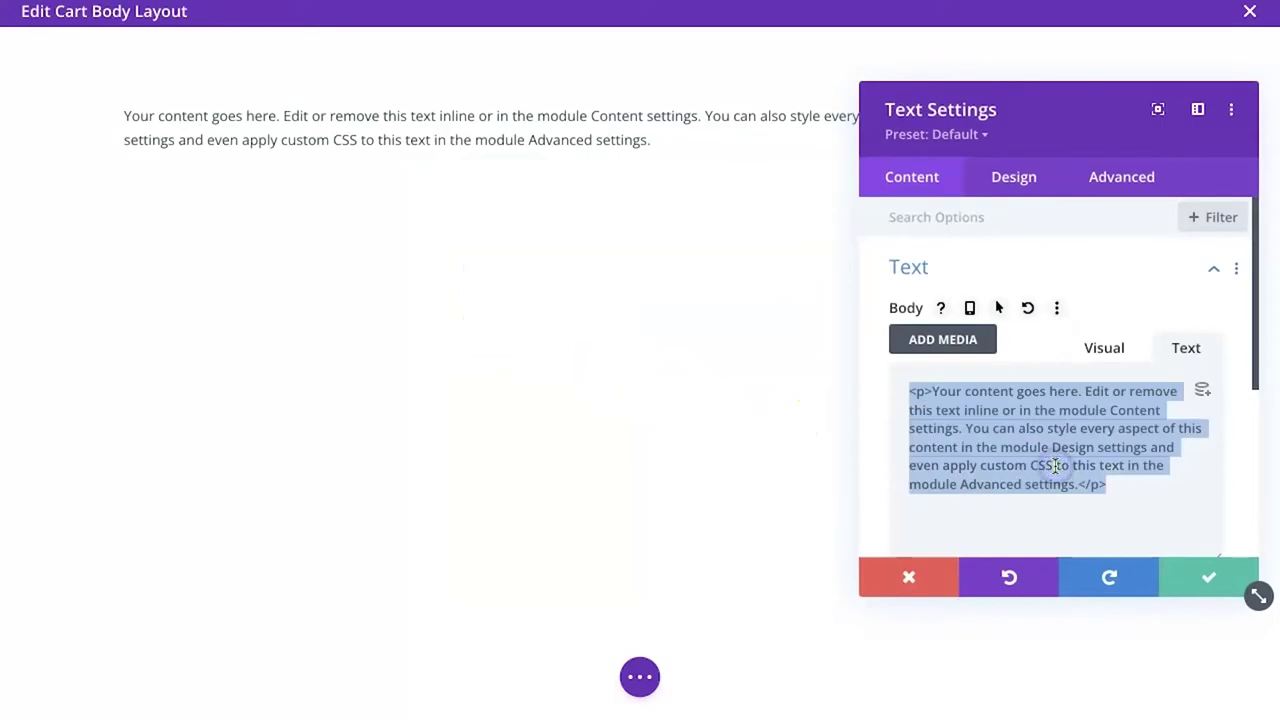
text(<h1>Cart</h1>)
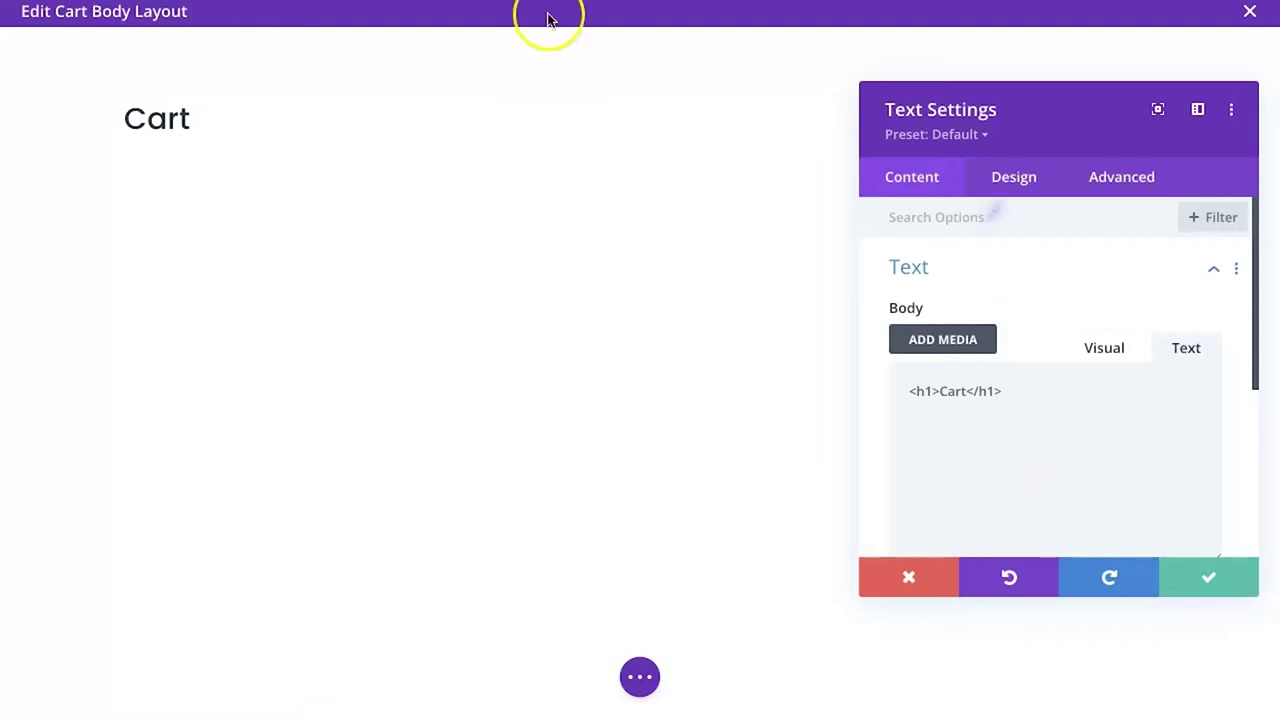
Set the H1 heading font weight of the Cart title to Bold
click(990, 186)
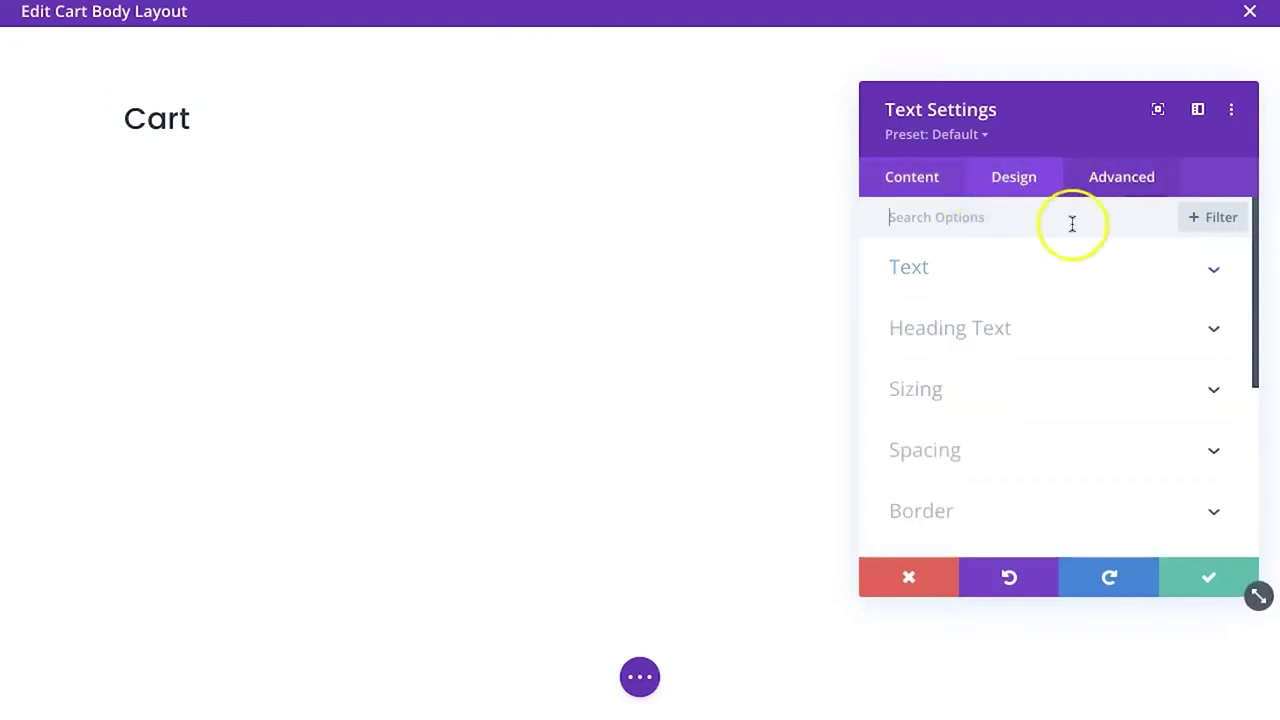
click(948, 330)
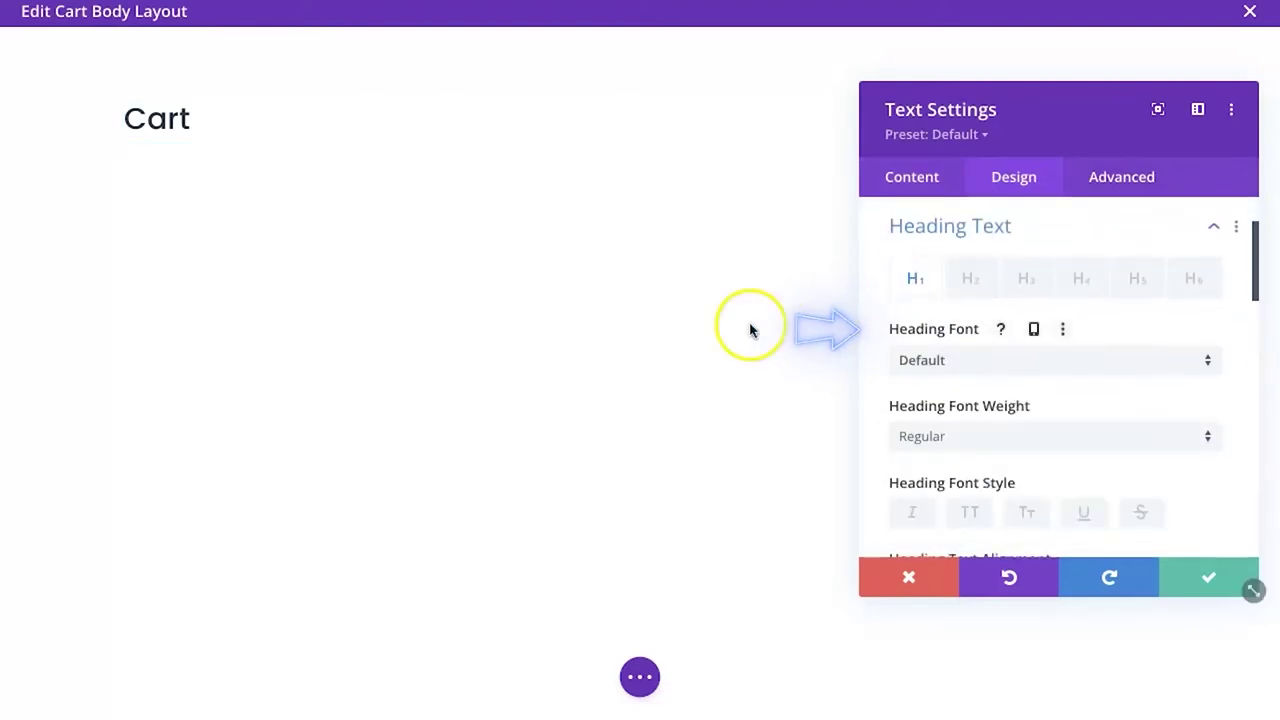
scroll(929, 334, down, 1)
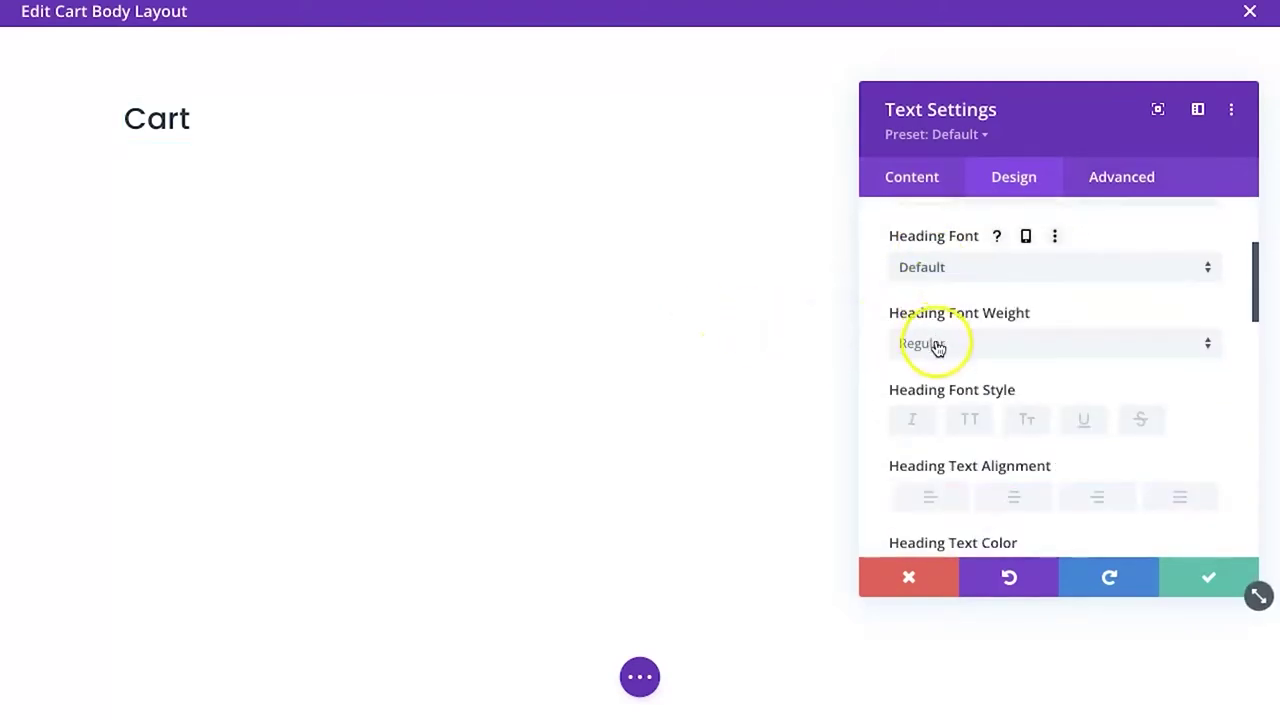
click(937, 345)
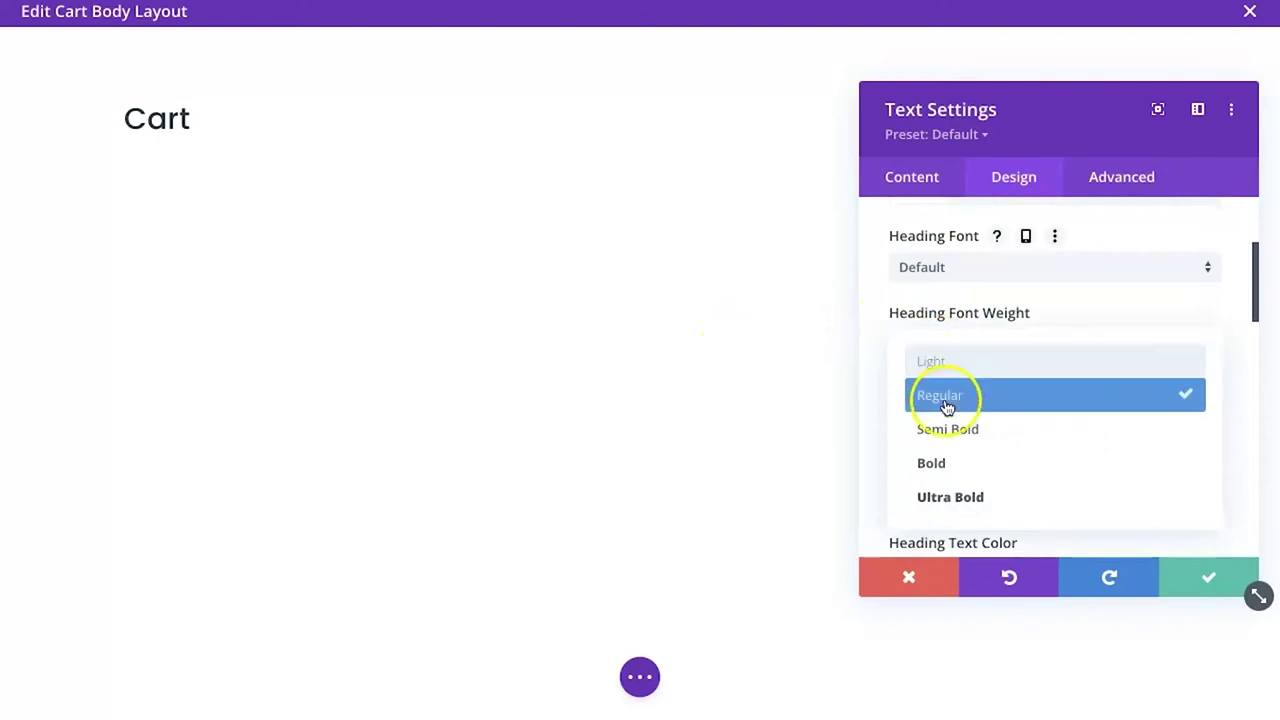
click(956, 465)
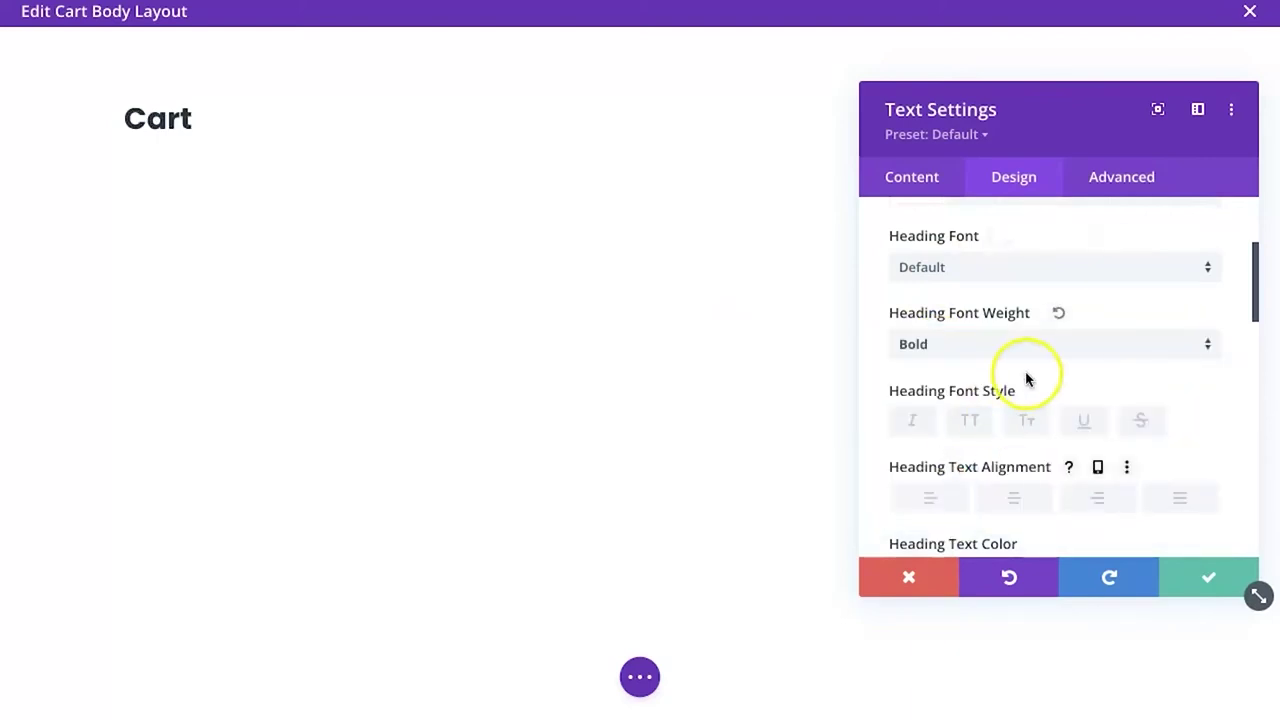
Give the Cart heading the saved dark navy text color and a 51px text size, and save the Text module
scroll(1020, 385, down, 1)
scroll(990, 375, down, 1)
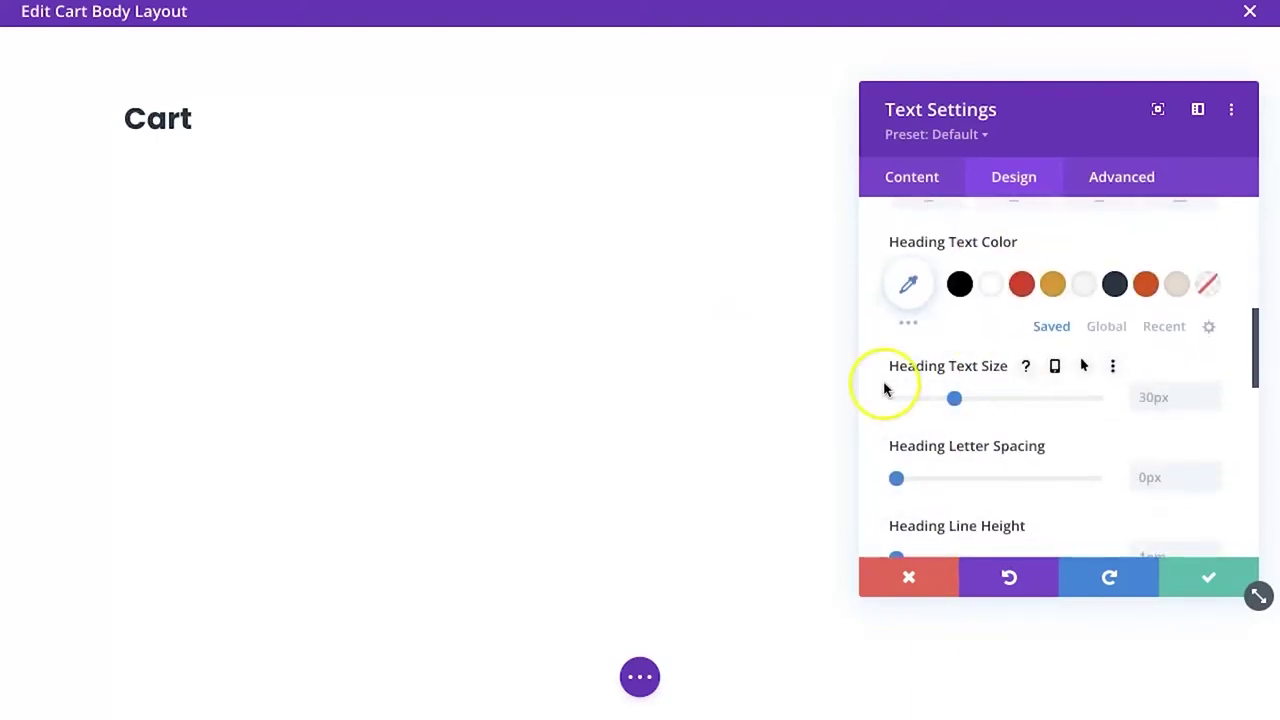
click(1114, 285)
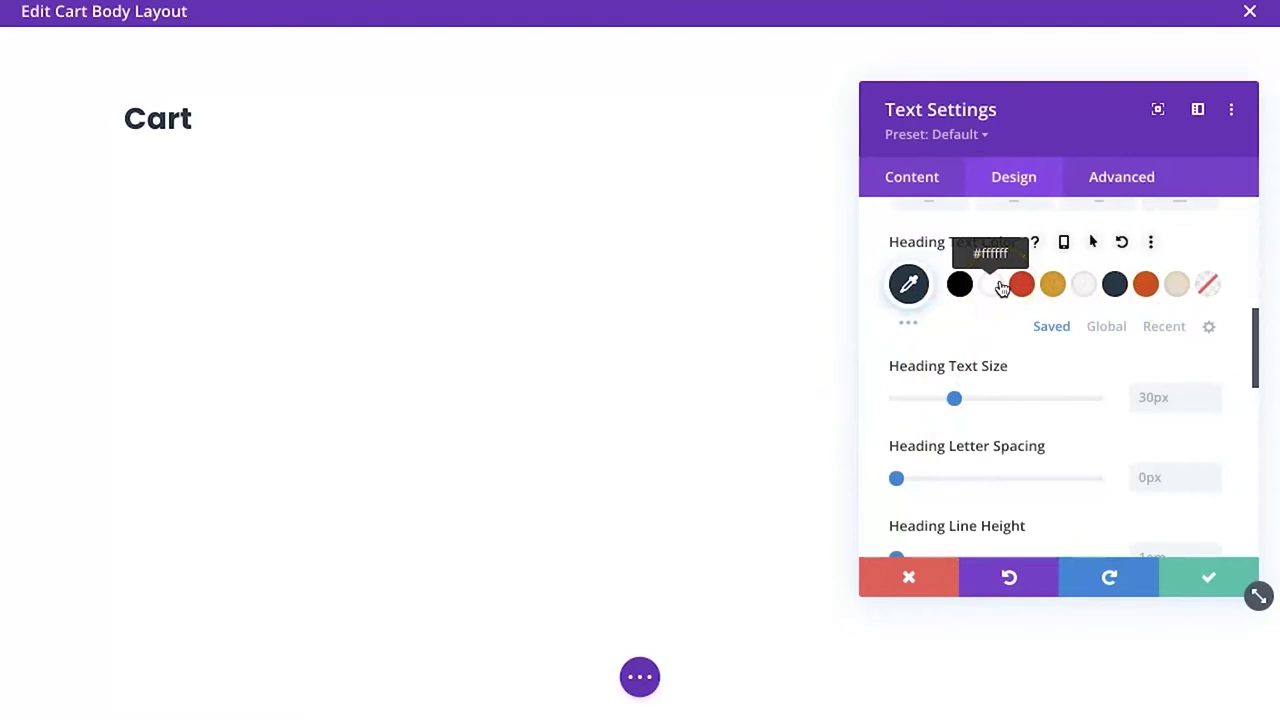
click(1154, 399)
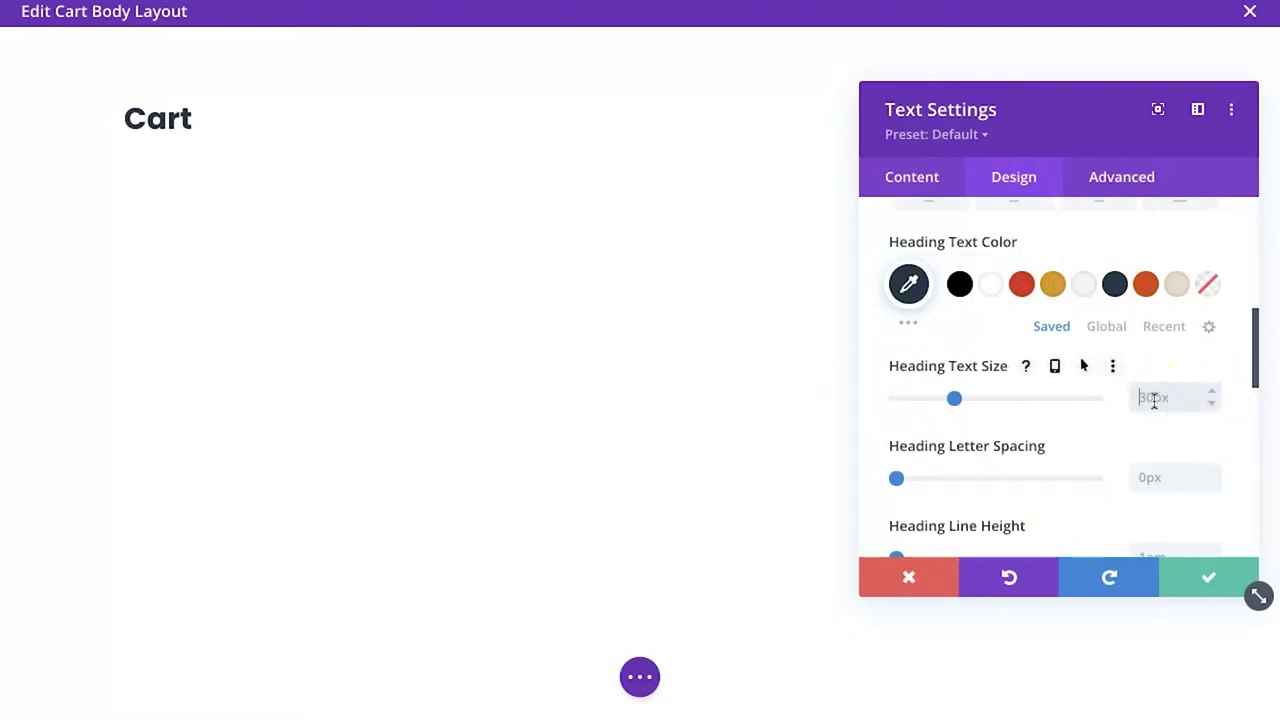
text(51px)
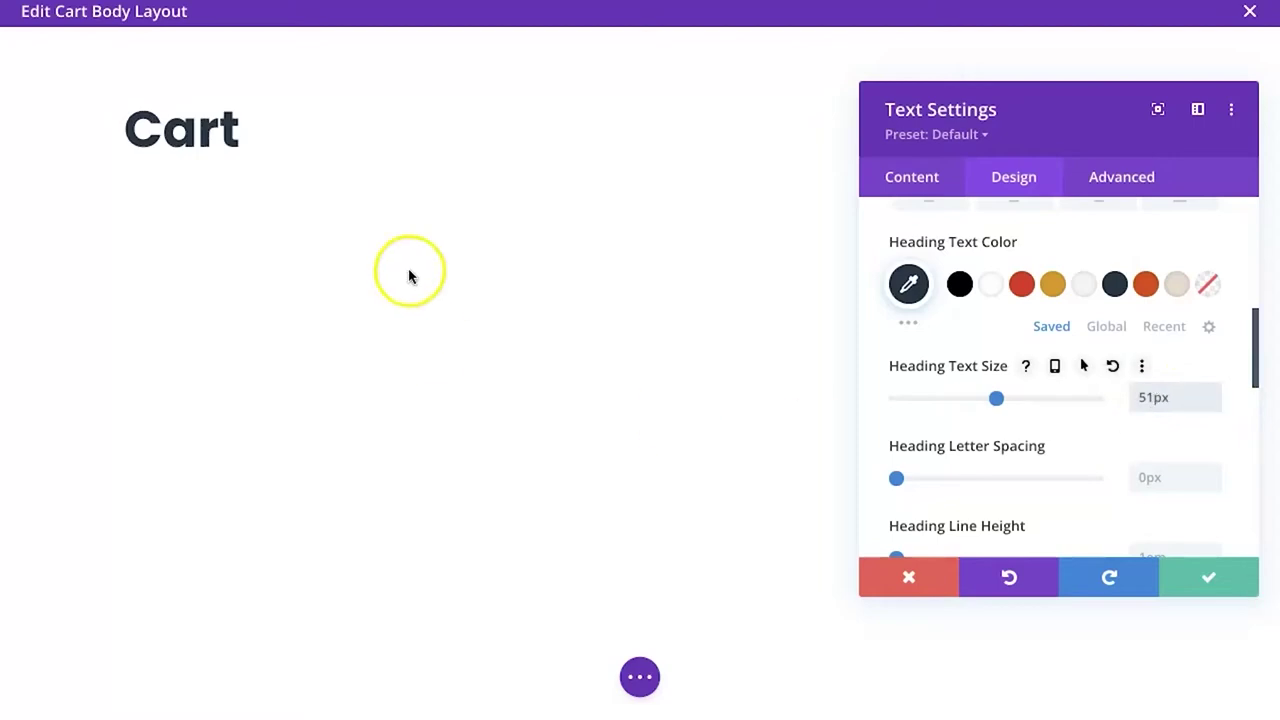
click(1187, 581)
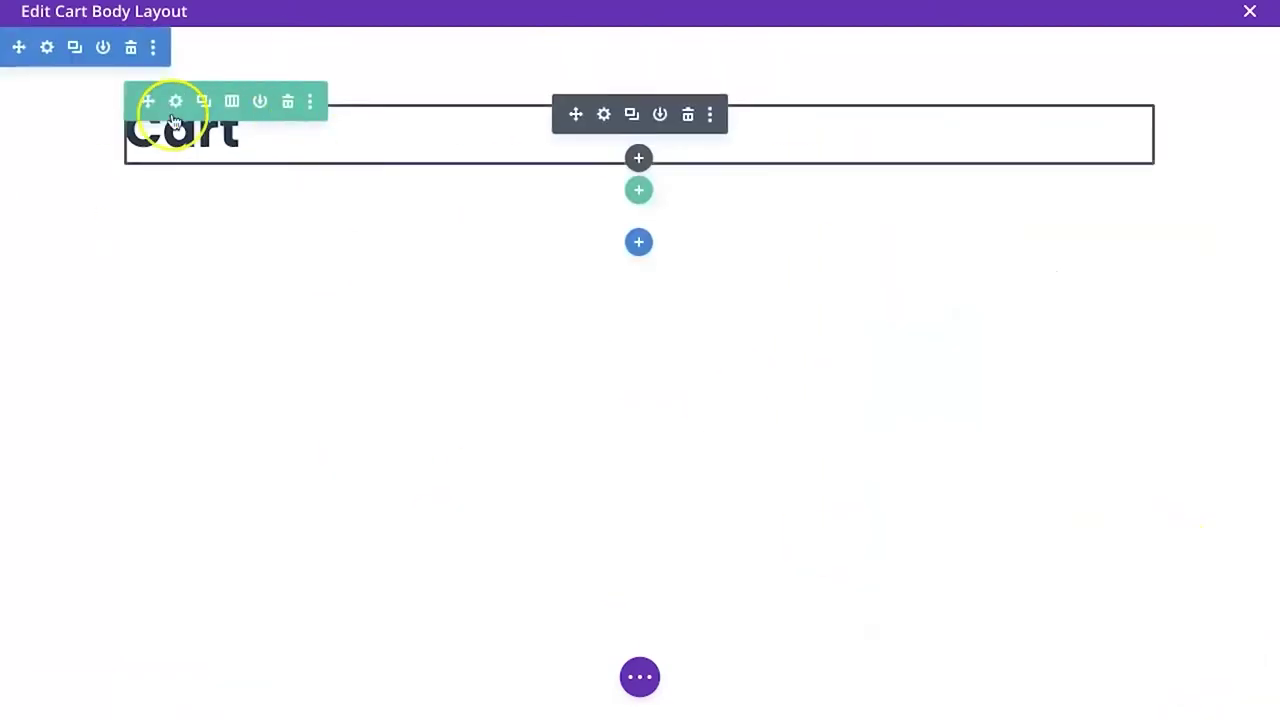
Set the background color of the section holding the Cart heading to the saved light grey #f6f6f6 and save the section
click(42, 48)
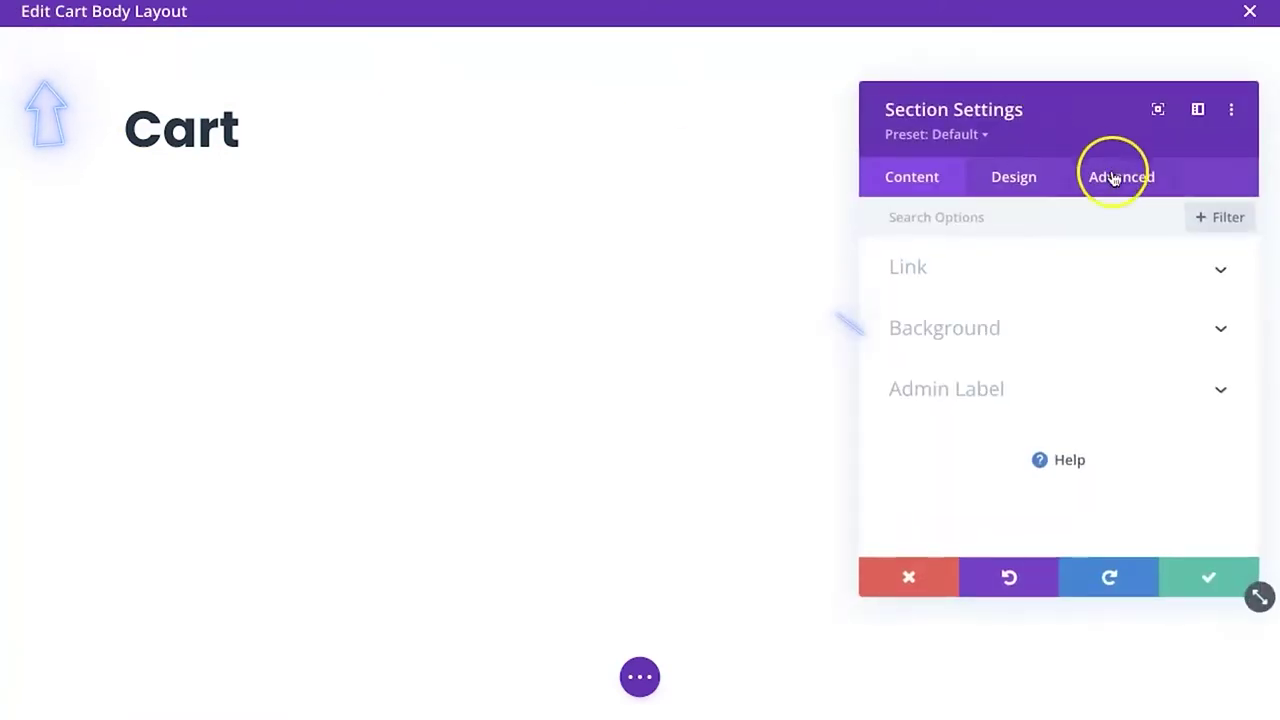
click(949, 334)
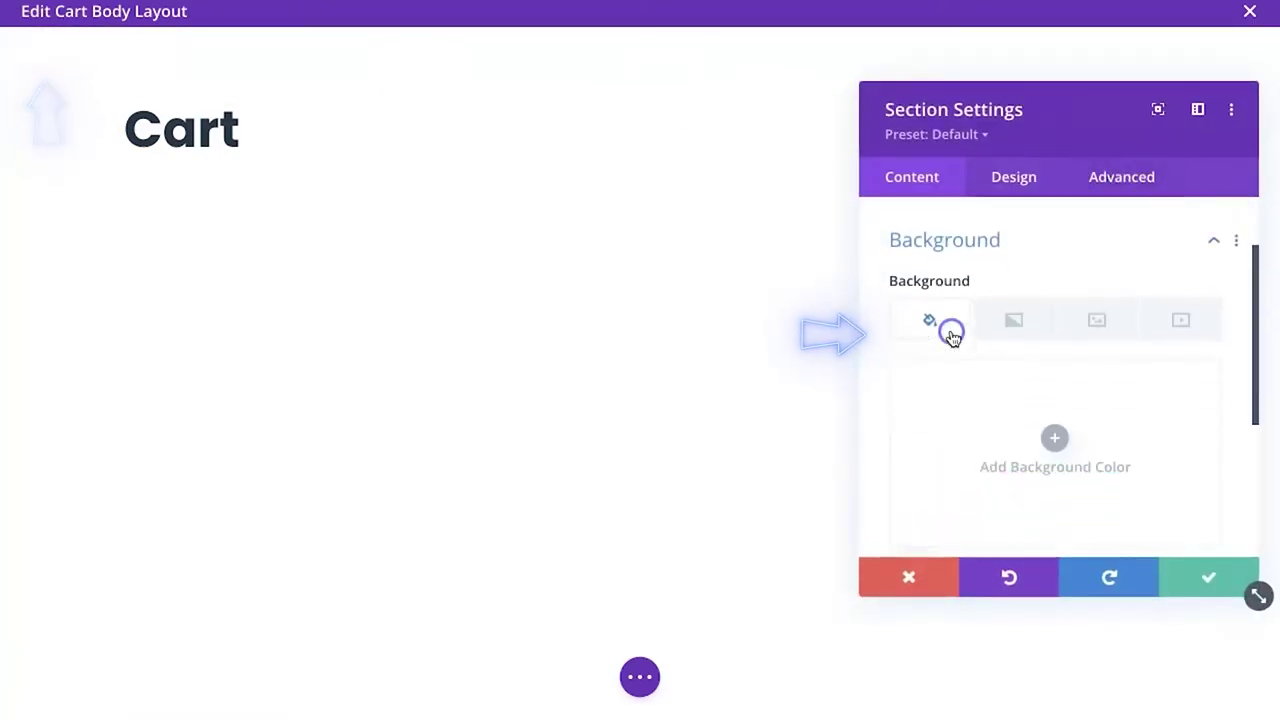
click(1058, 415)
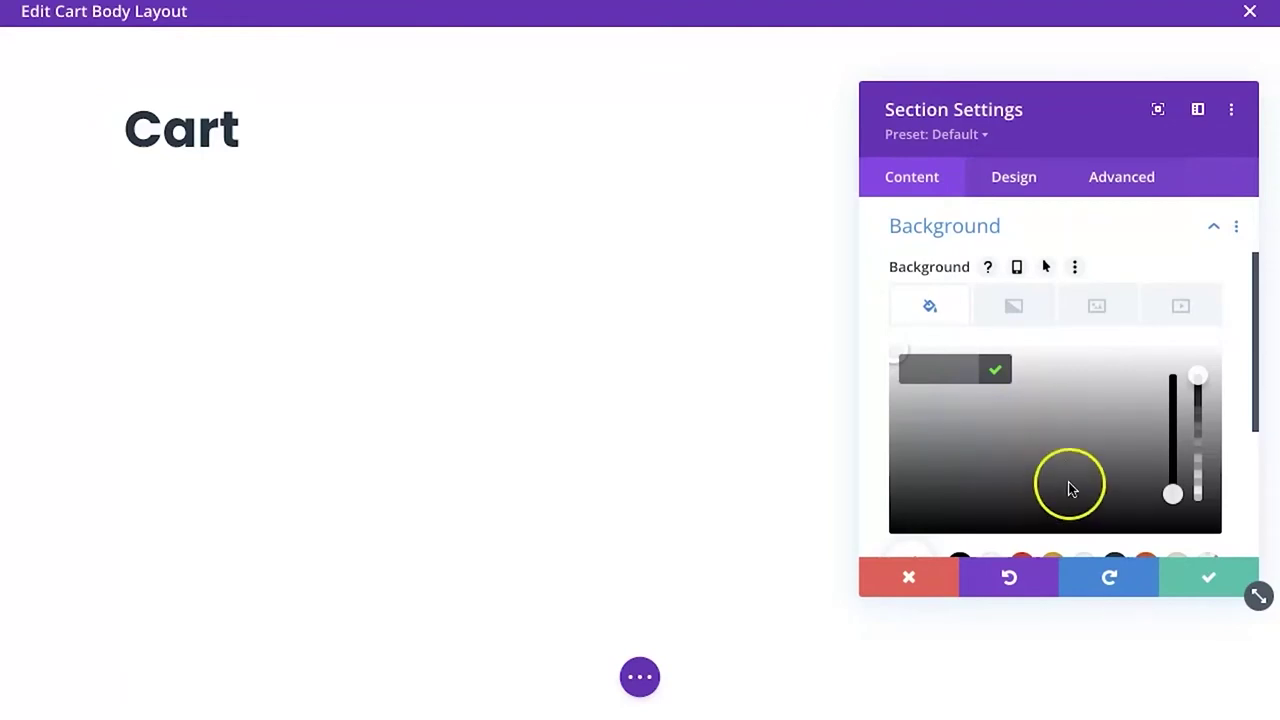
scroll(1062, 467, down, 1)
click(1080, 494)
click(1082, 492)
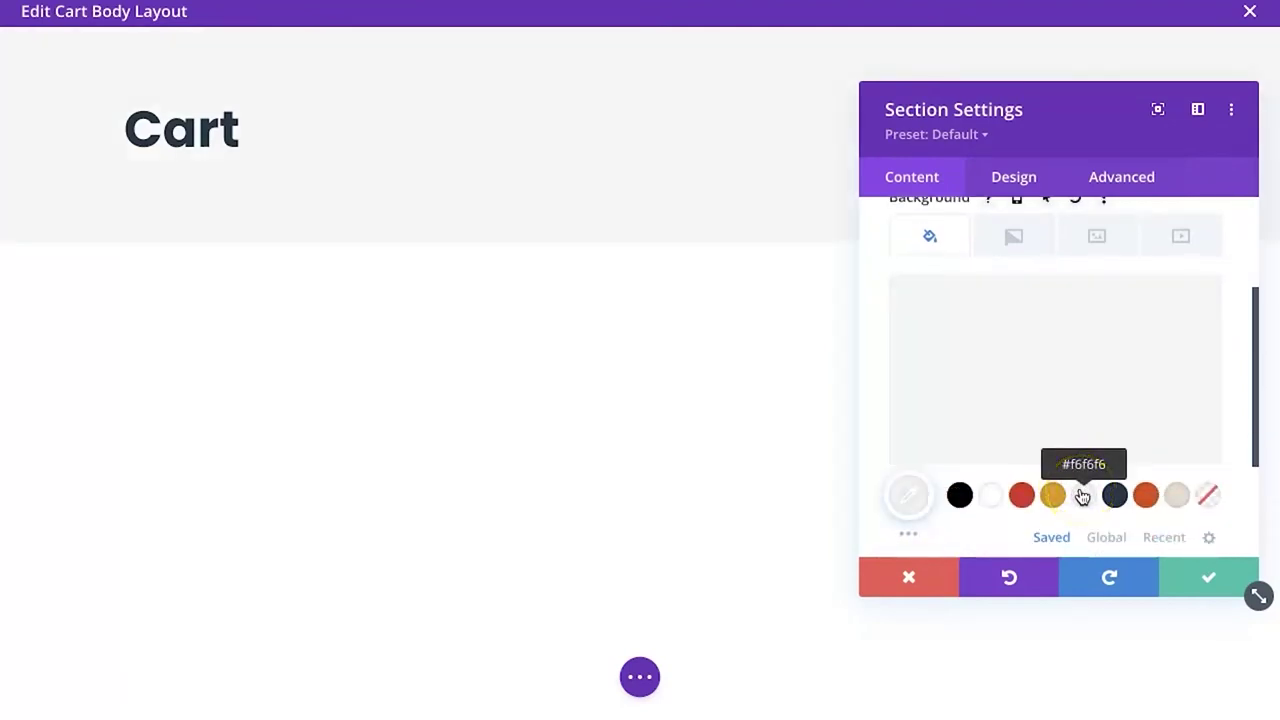
click(1197, 574)
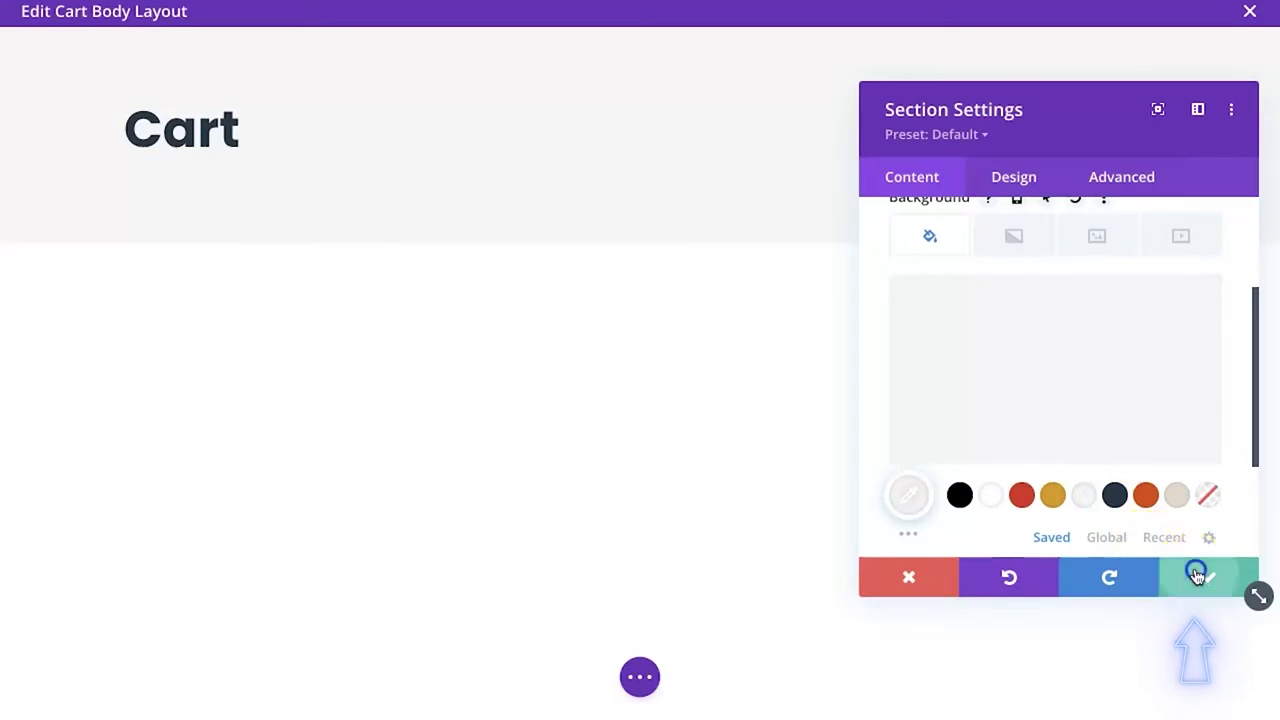
Insert an empty one-column row below the Cart heading row, dismissing the module chooser
mouse_move(463, 180)
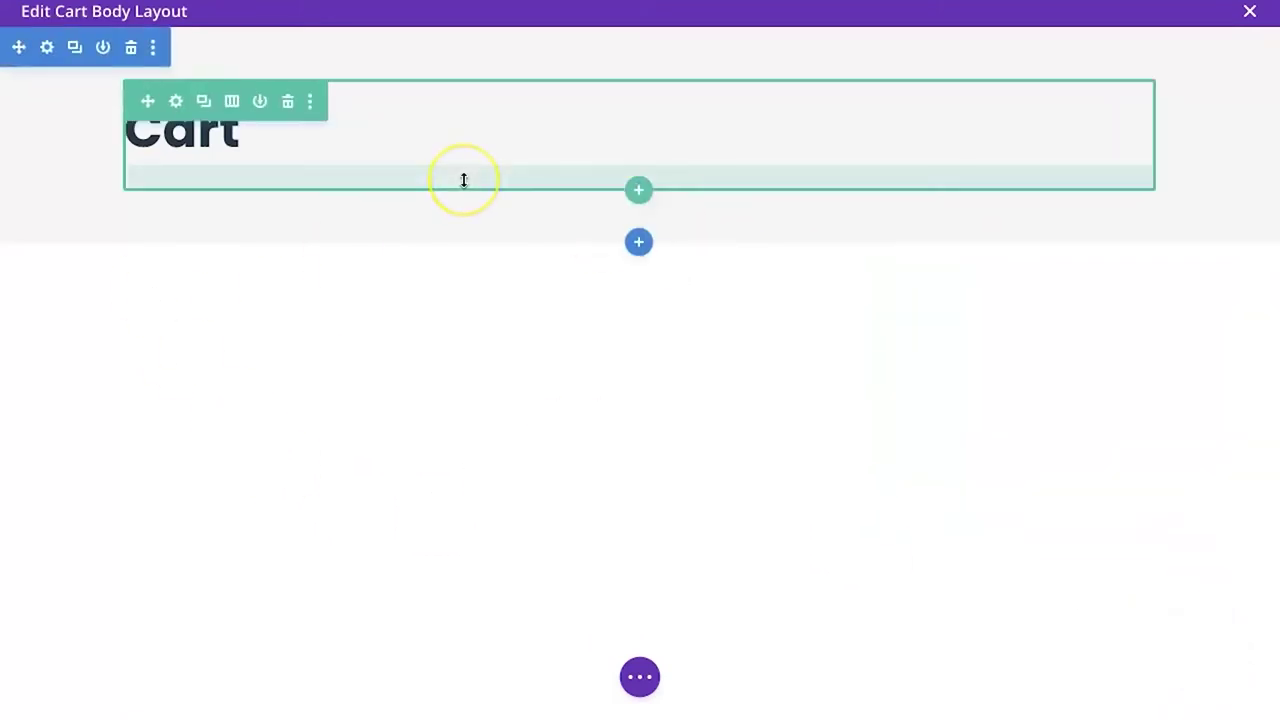
click(638, 190)
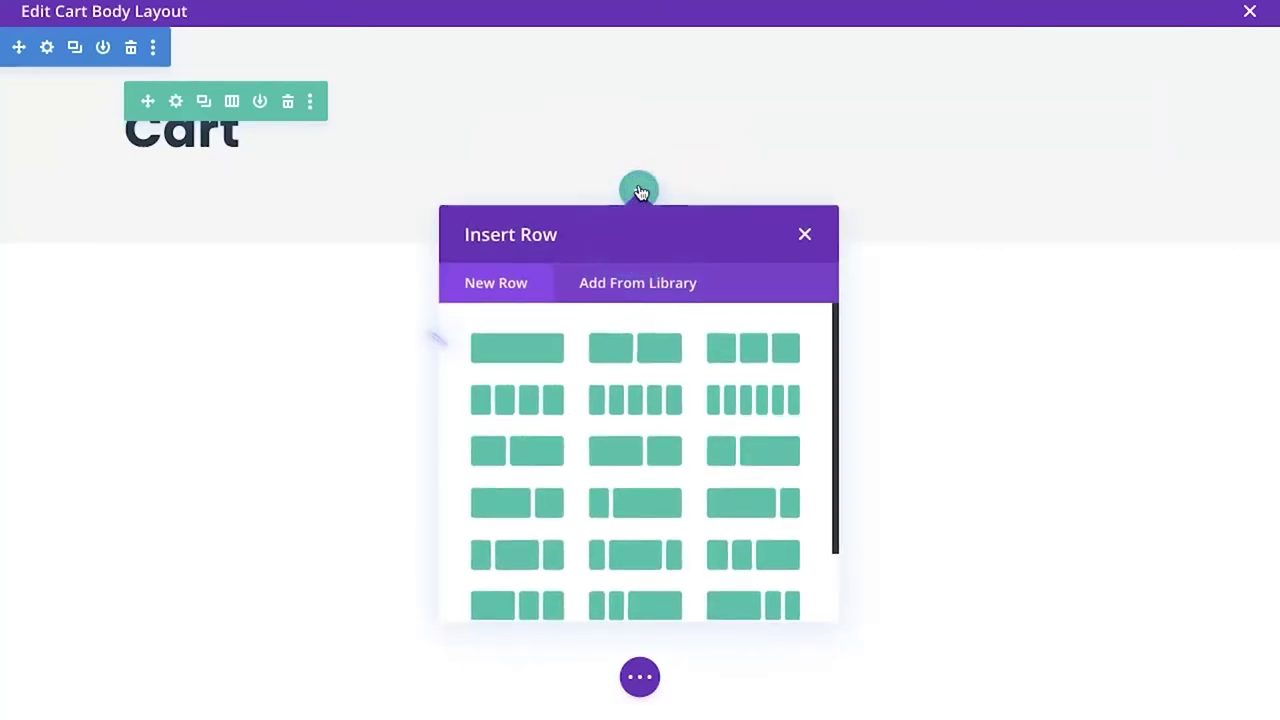
click(514, 352)
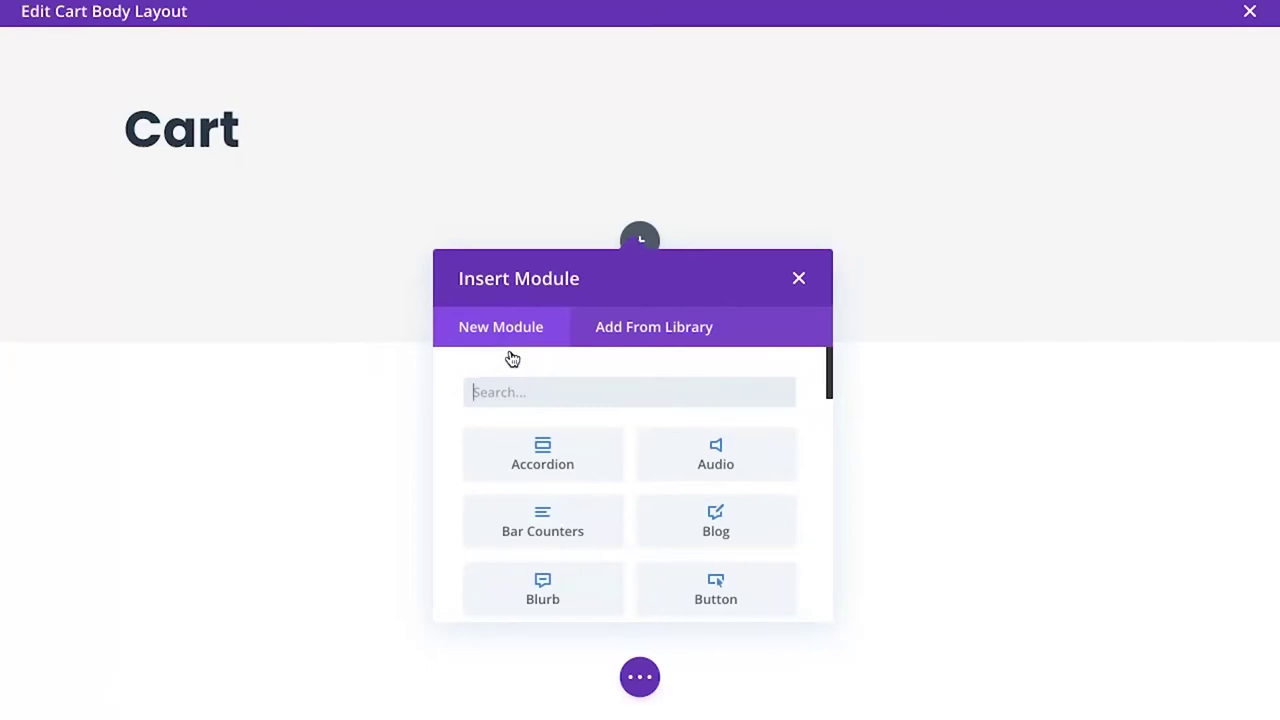
scroll(580, 495, down, 2)
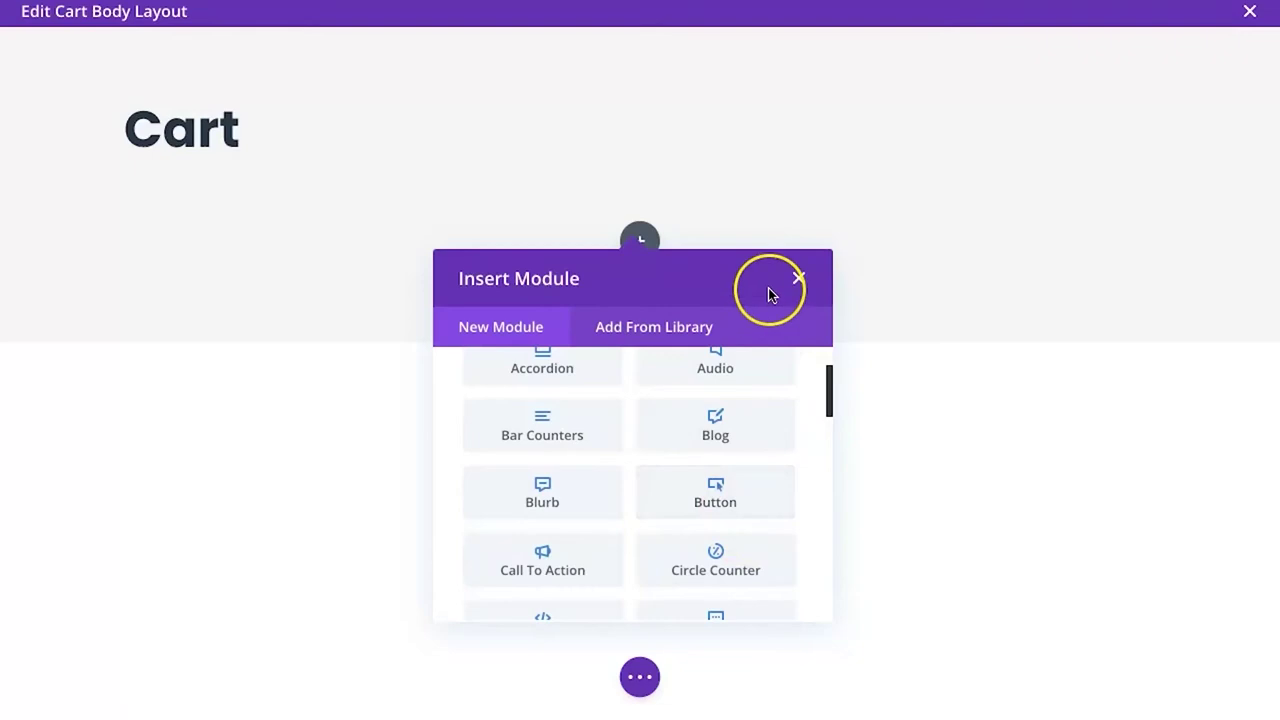
click(925, 395)
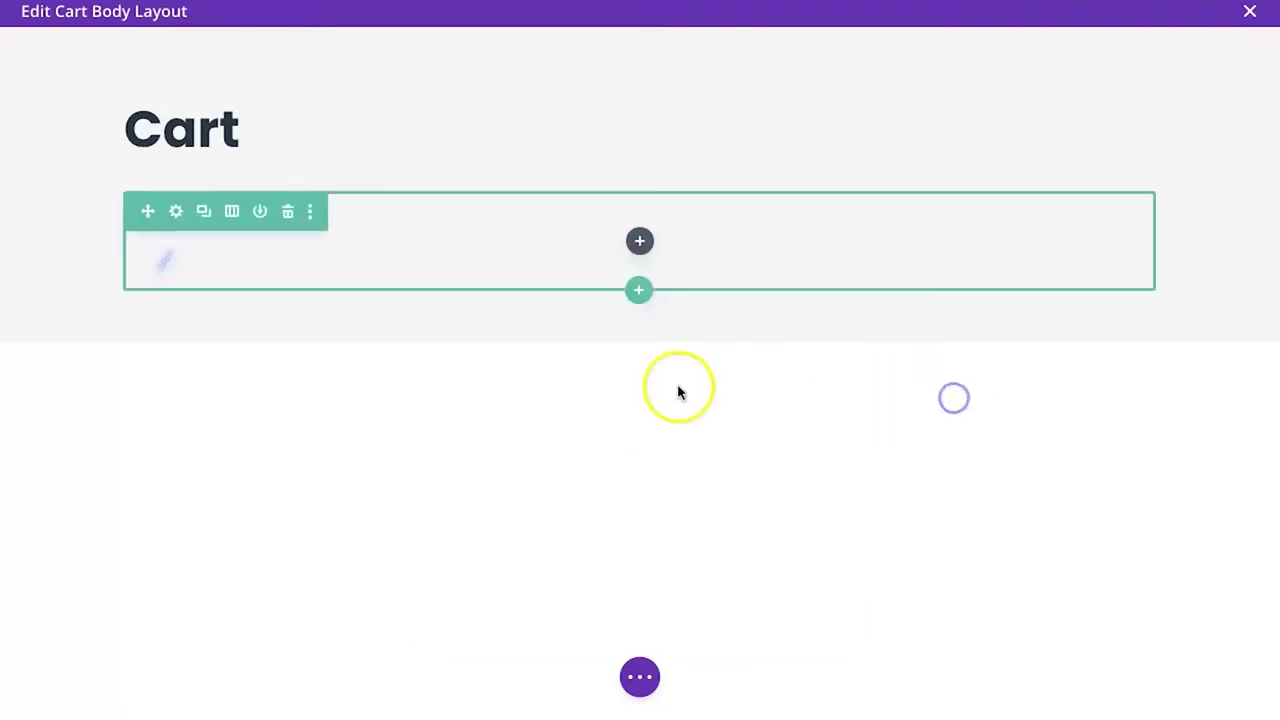
Give the new empty row a white #ffffff background color
click(175, 211)
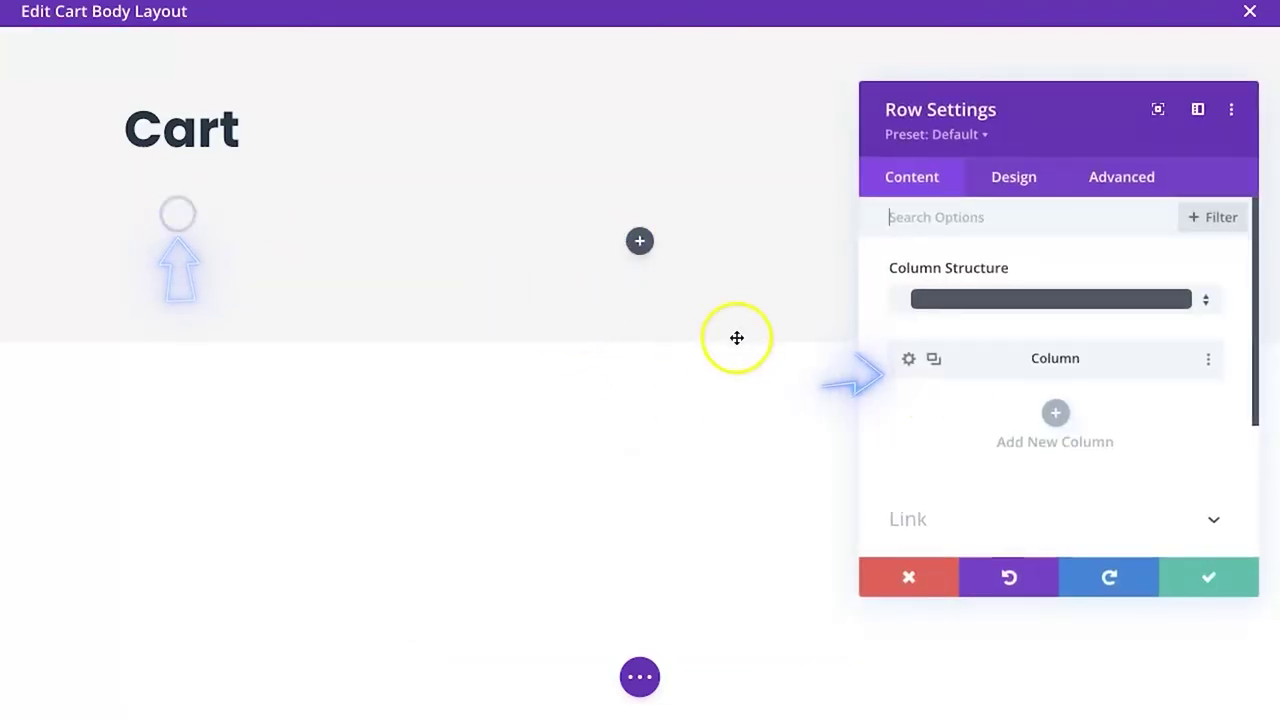
scroll(968, 422, down, 3)
click(975, 372)
scroll(997, 466, down, 4)
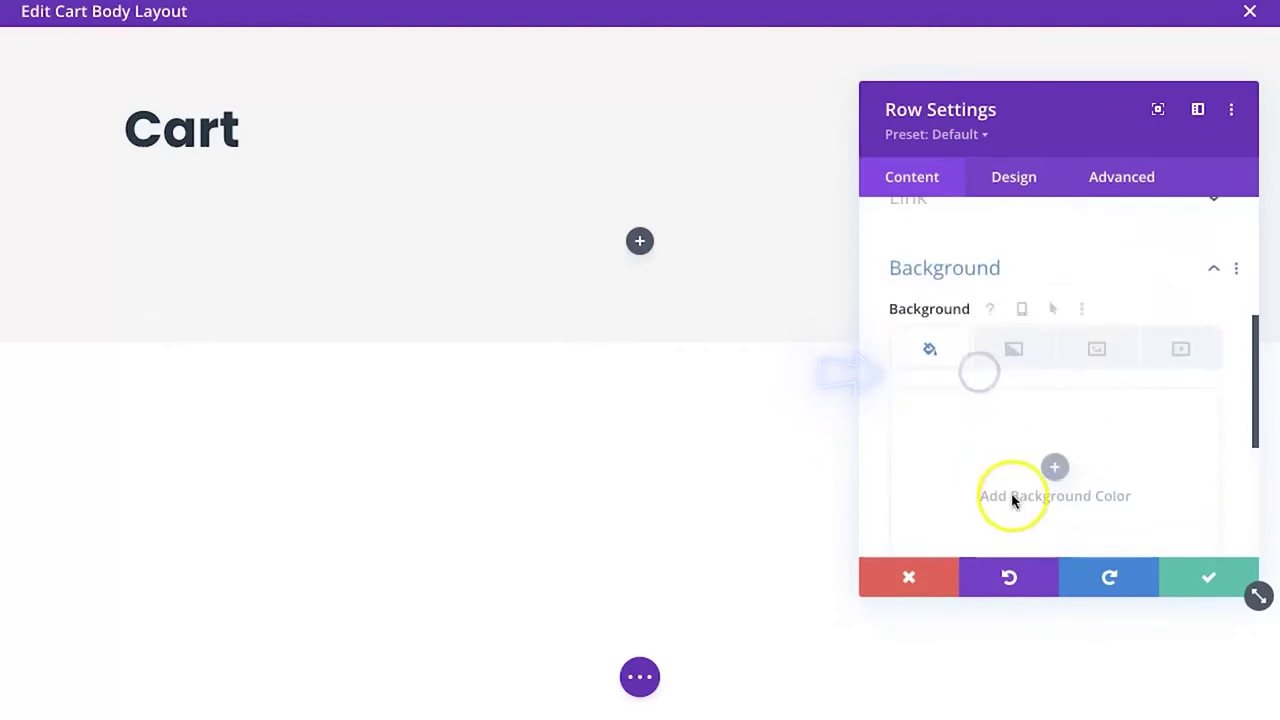
click(990, 346)
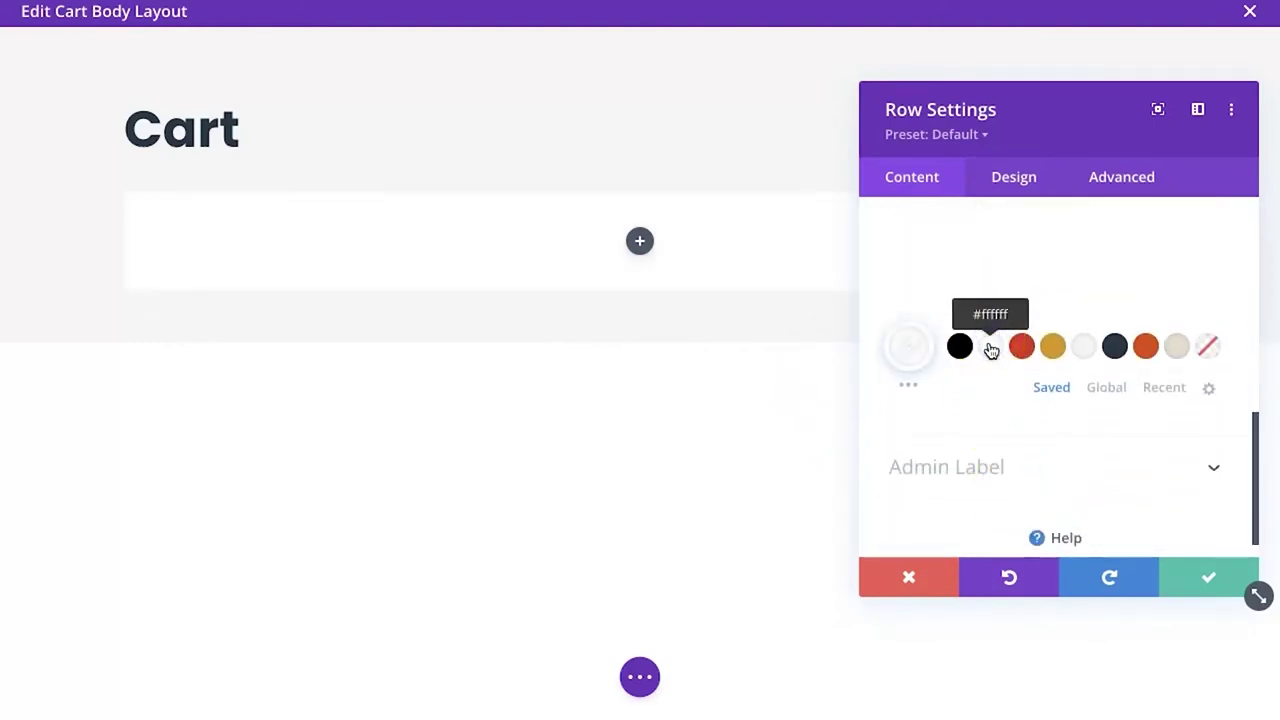
Set the row's padding to 25px for top and bottom and 50px for left and right, with each pair linked
click(1016, 176)
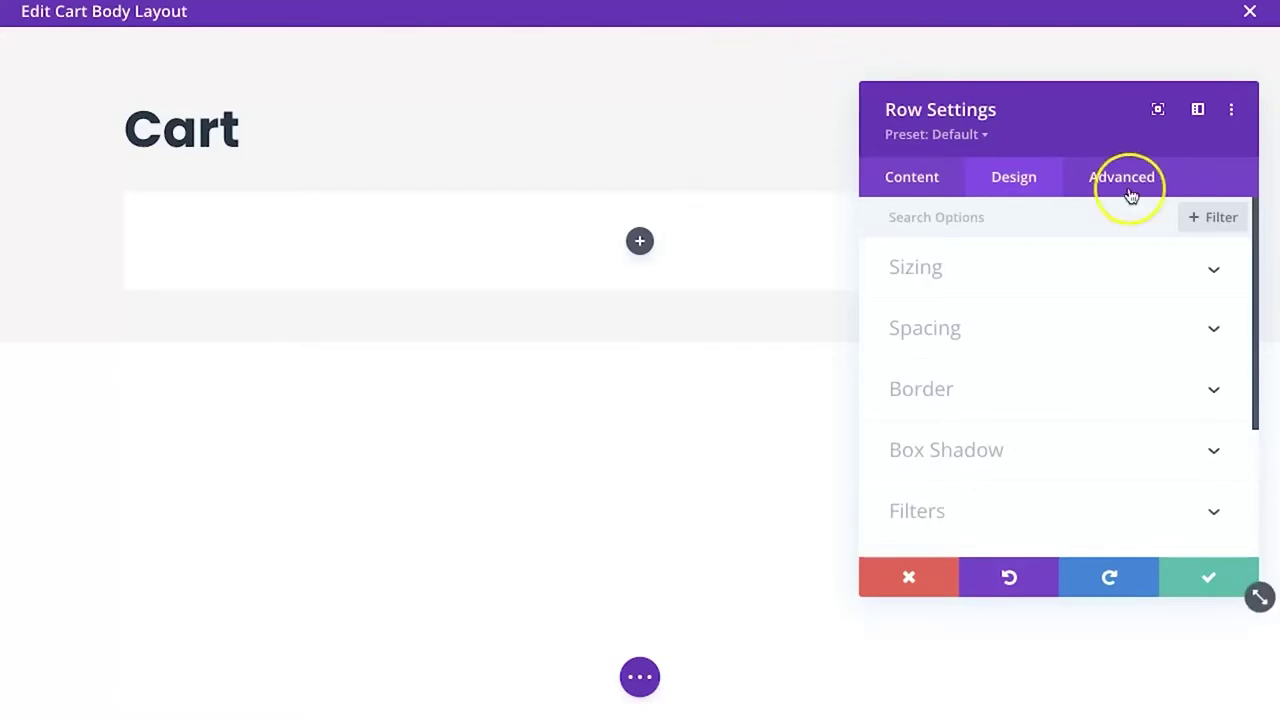
click(1020, 226)
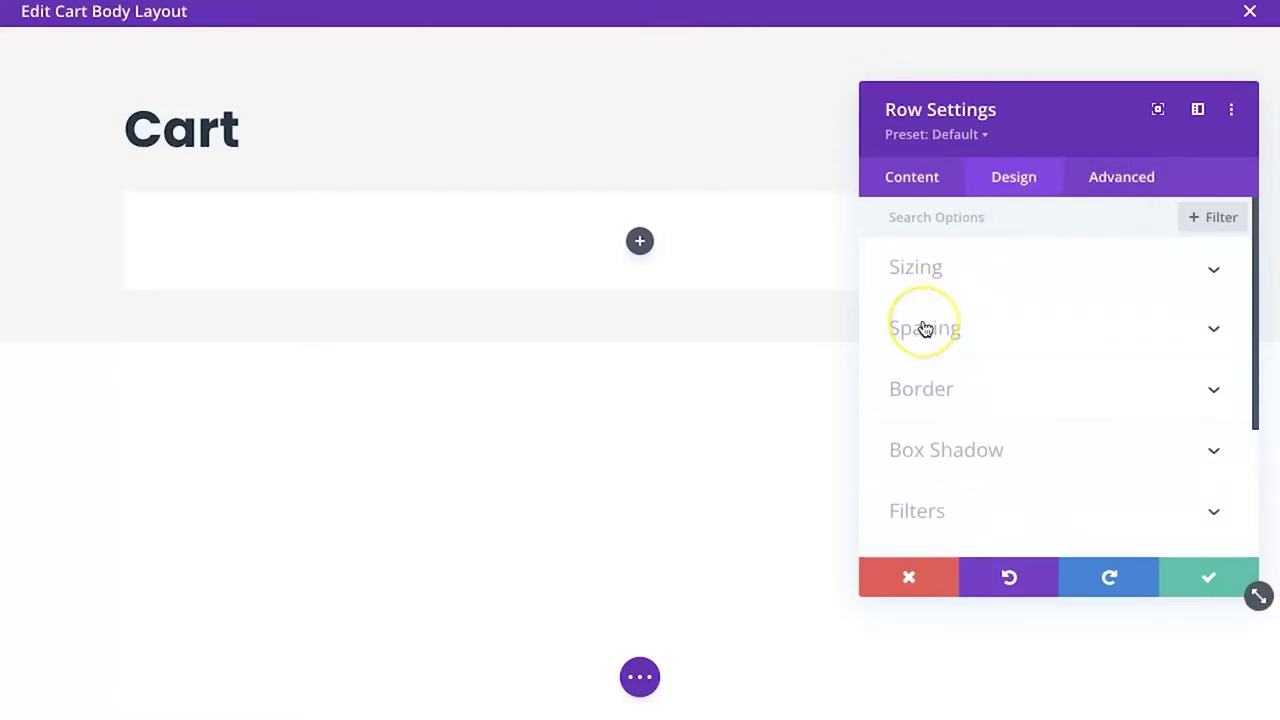
scroll(925, 330, down, 1)
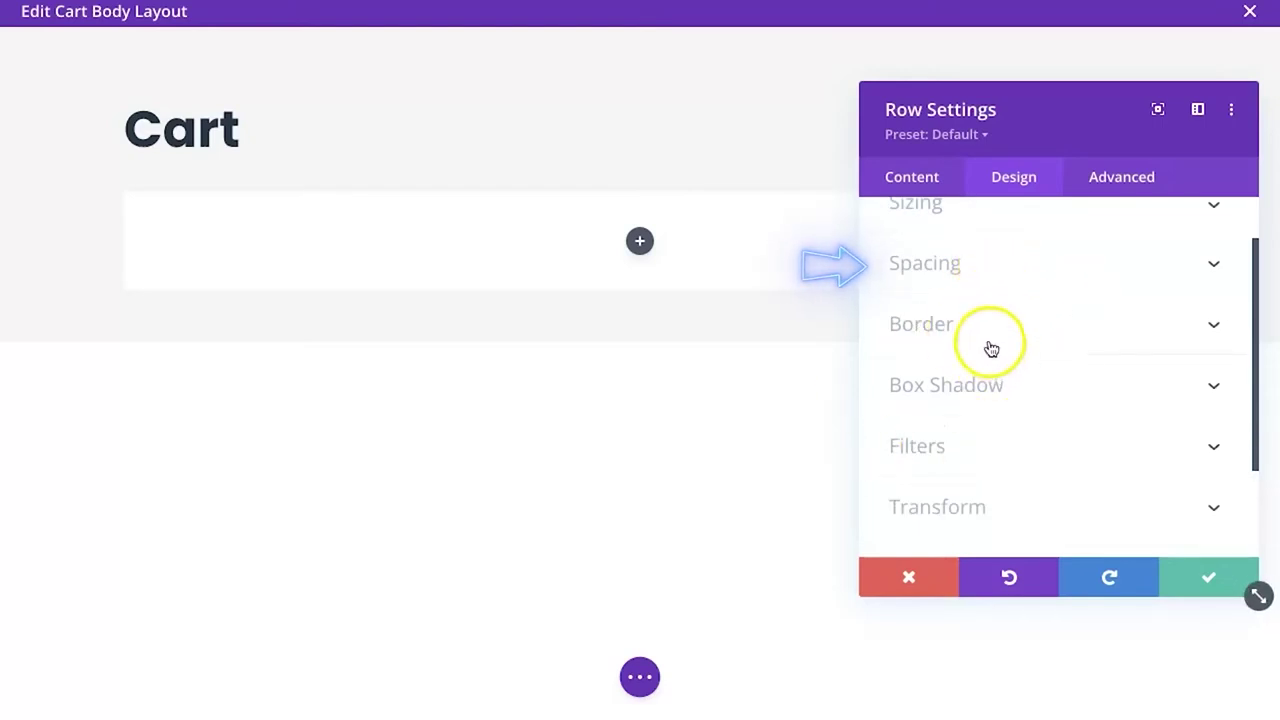
scroll(985, 325, up, 1)
click(977, 297)
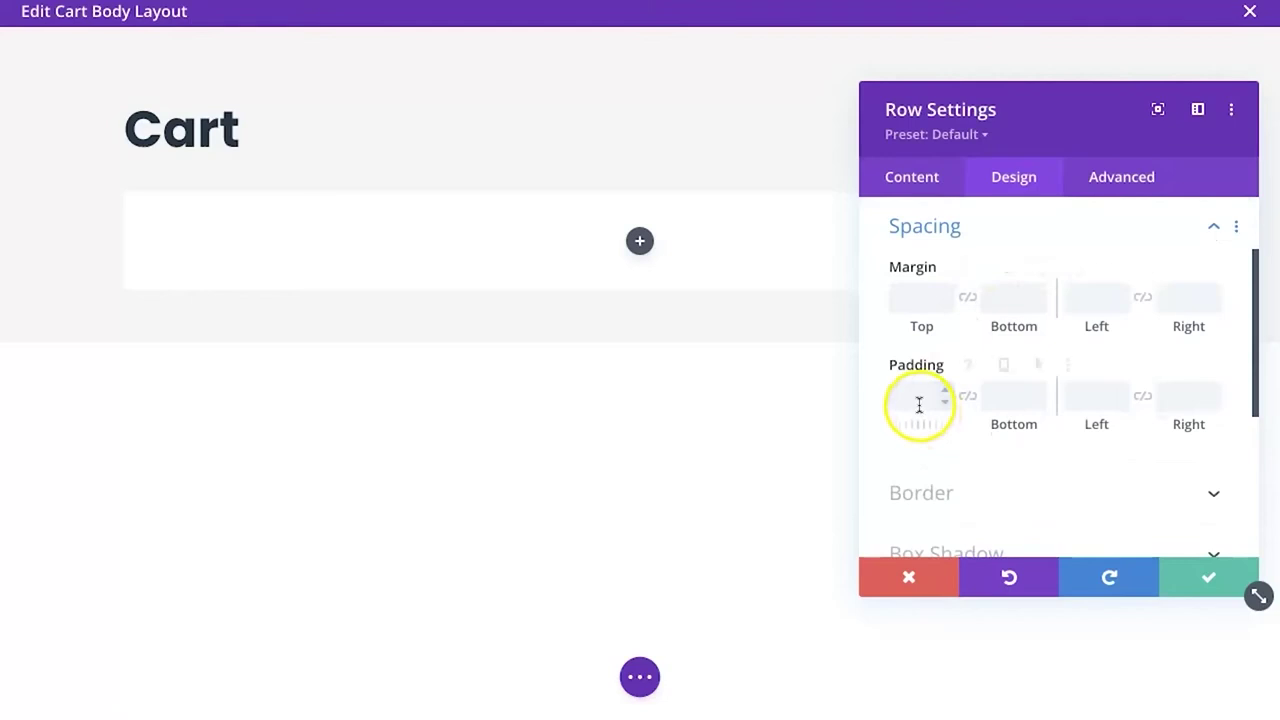
text(25)
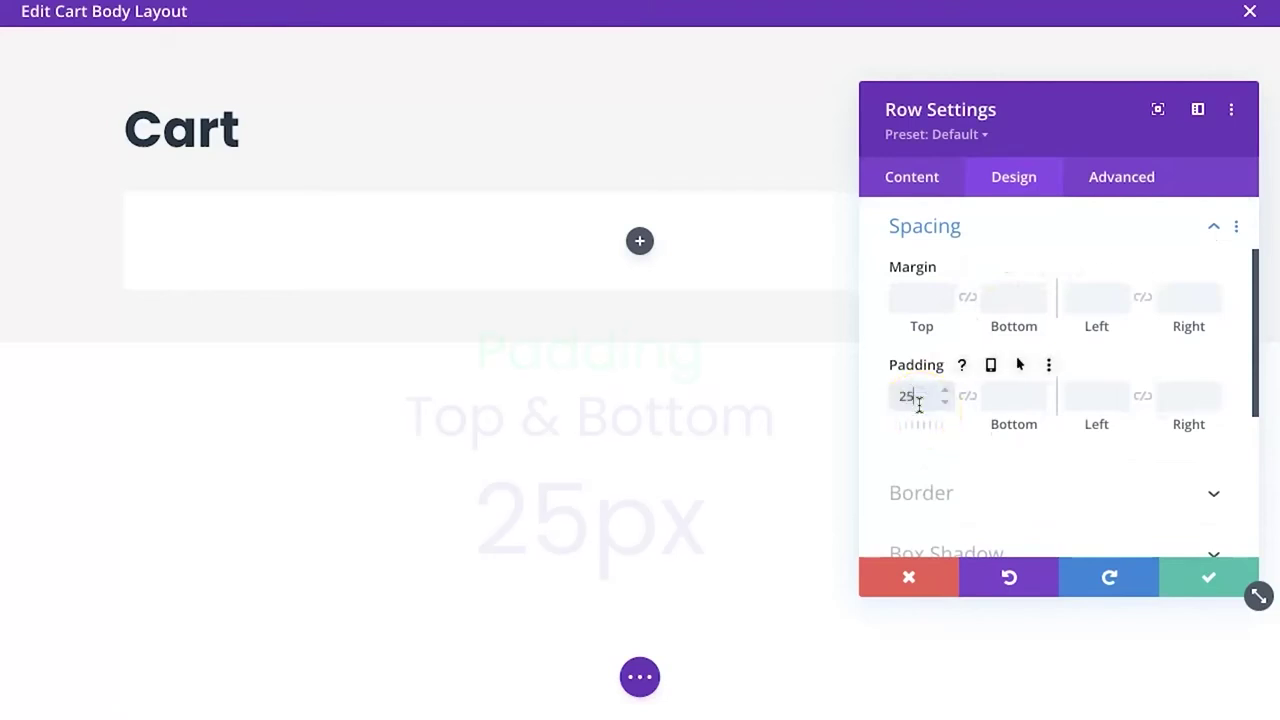
click(967, 396)
click(1067, 398)
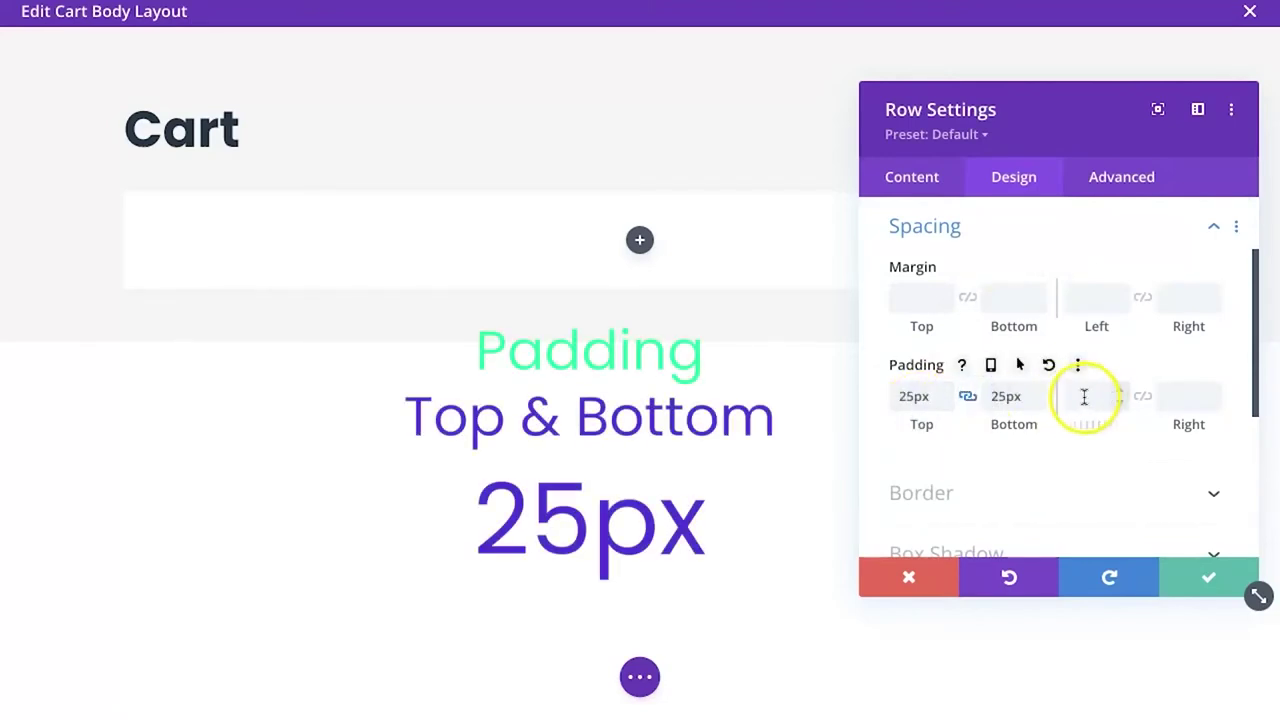
text(50)
click(1145, 398)
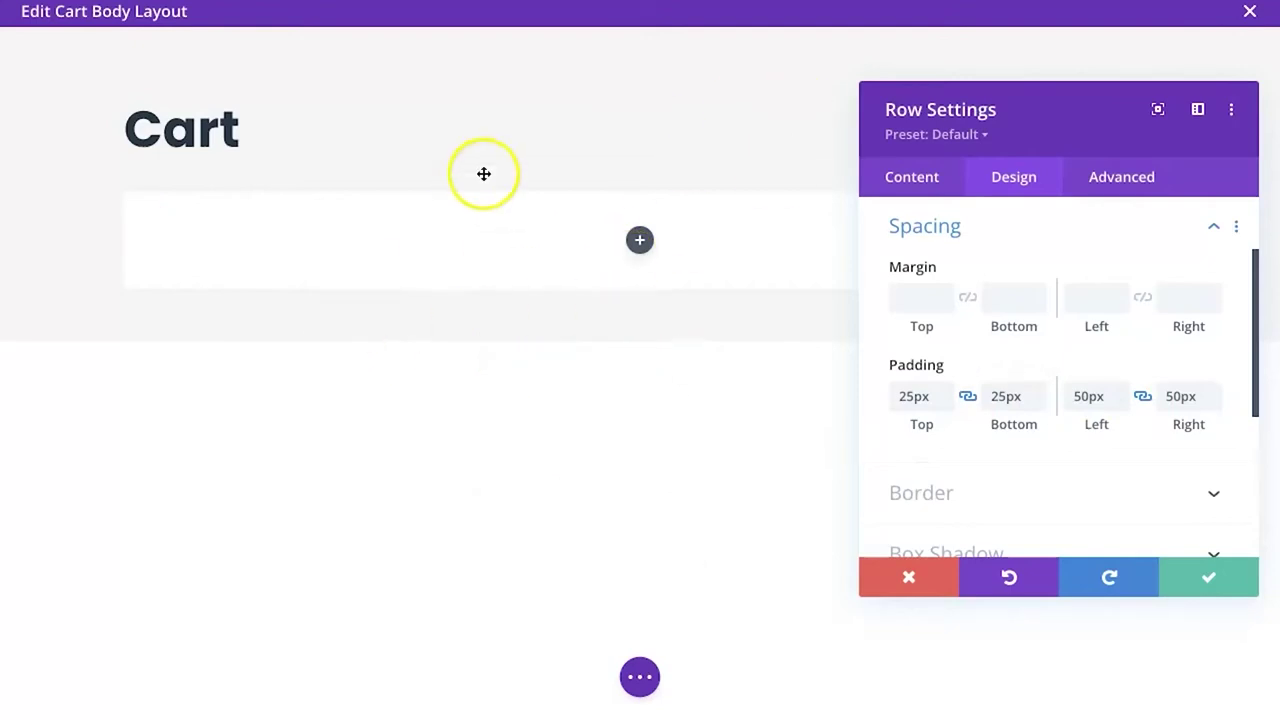
Round all four corners of the row's border by 5px
scroll(1037, 386, down, 2)
click(1030, 385)
click(935, 321)
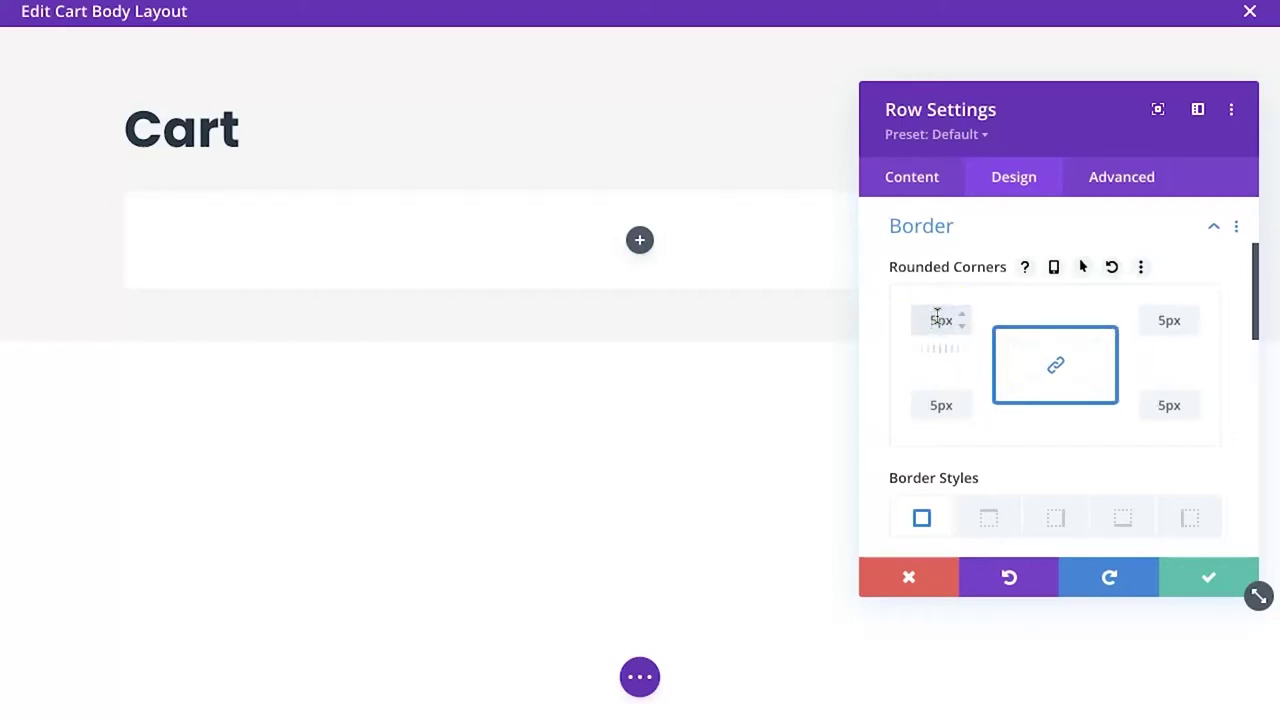
Apply the first box shadow preset, an even glow on all sides, to the row and save its settings
scroll(1043, 423, down, 4)
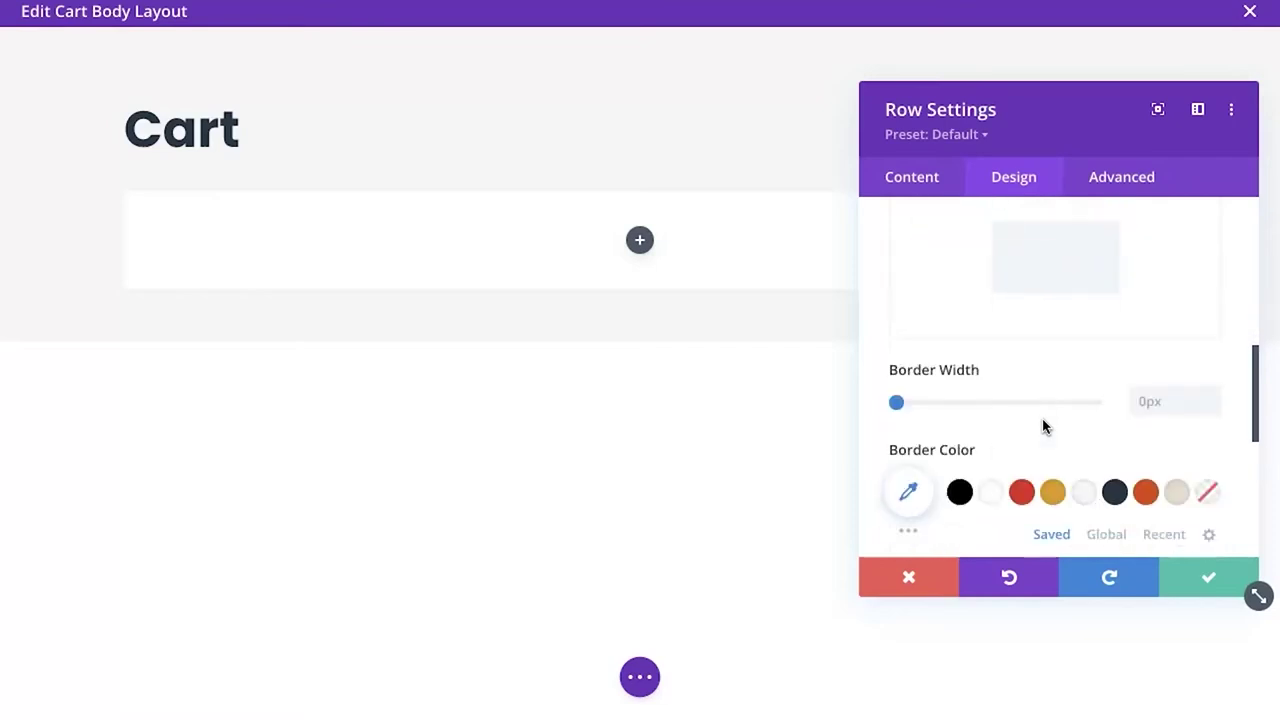
scroll(1043, 423, down, 5)
click(938, 300)
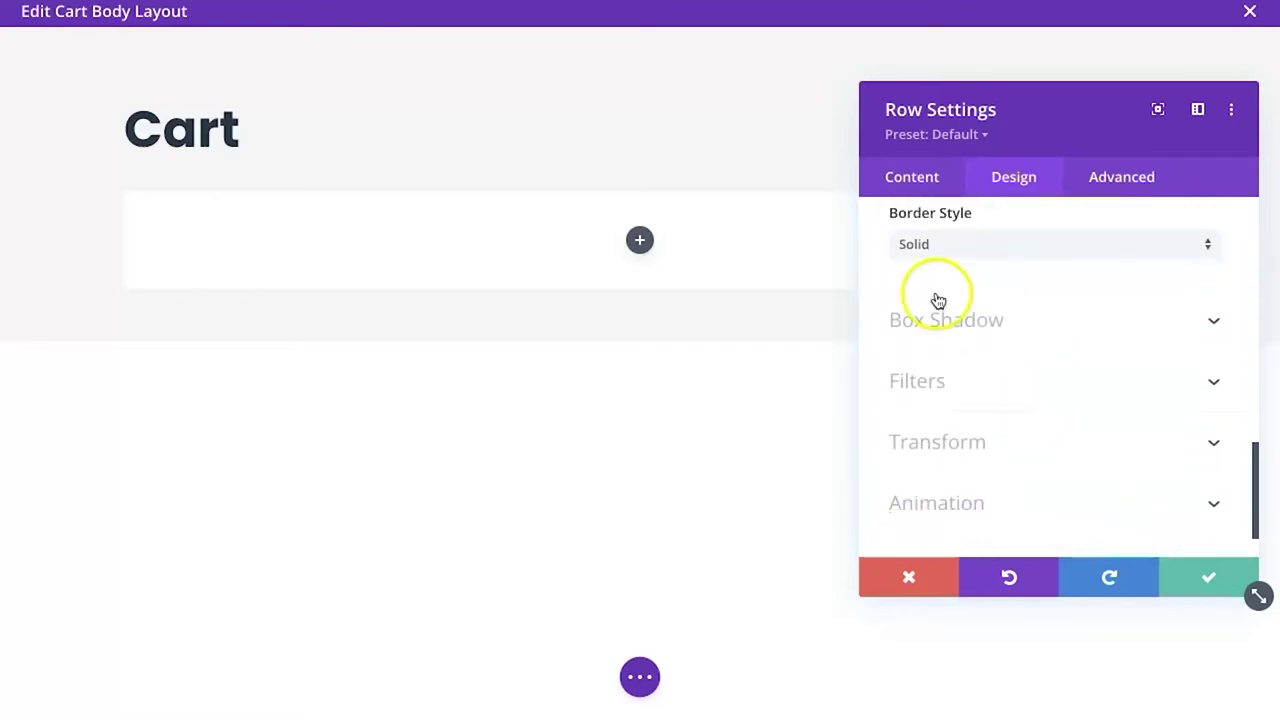
click(1005, 312)
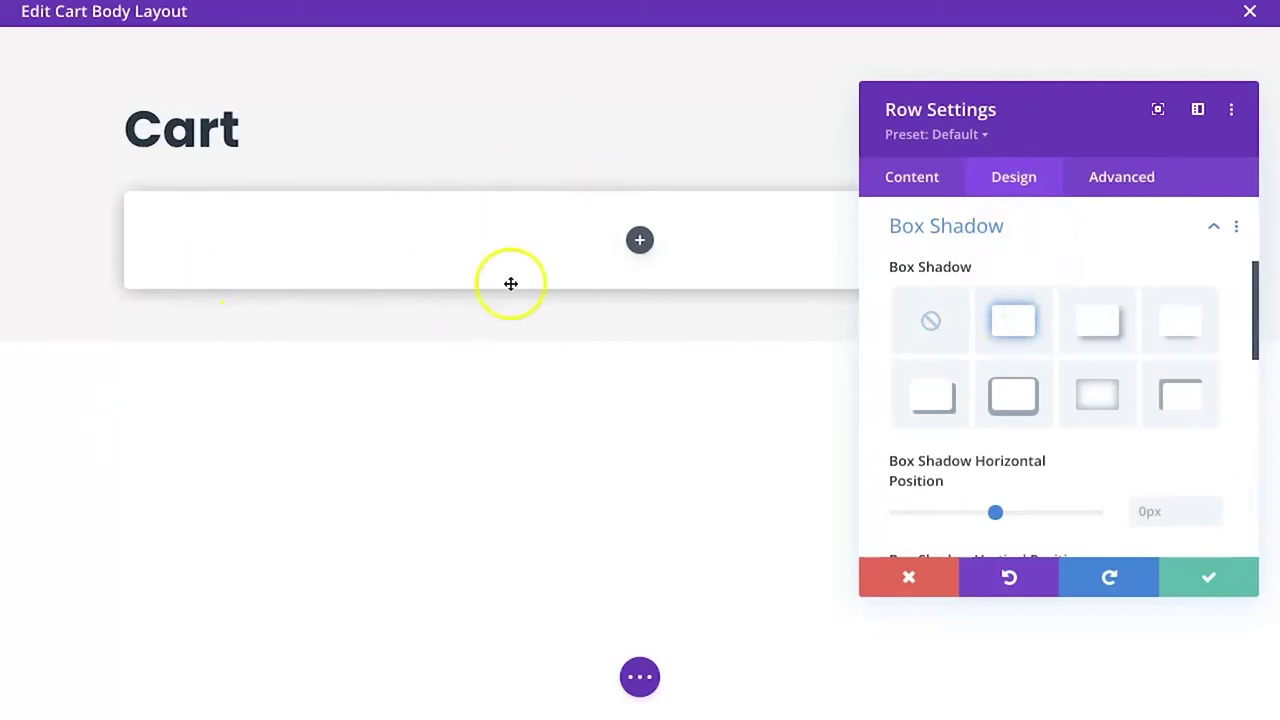
click(1196, 570)
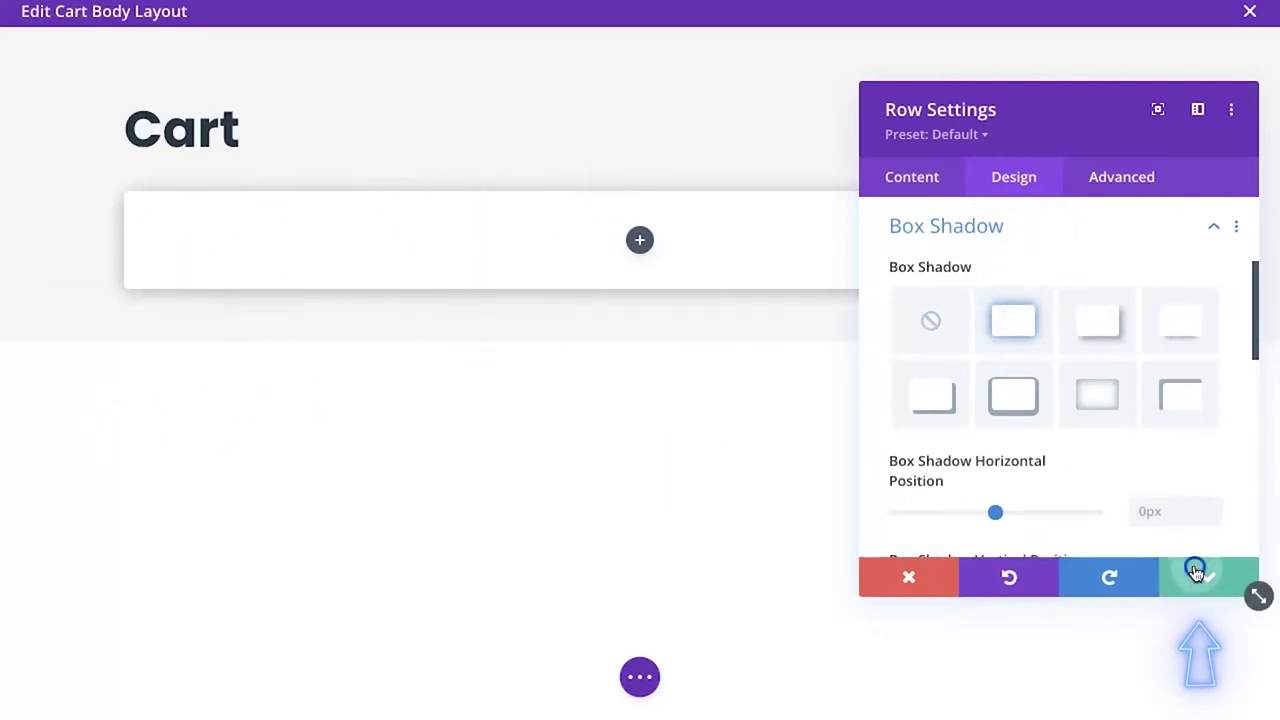
Start inserting a module in the white row, open the Woo Modules collection and browse the available modules
click(634, 246)
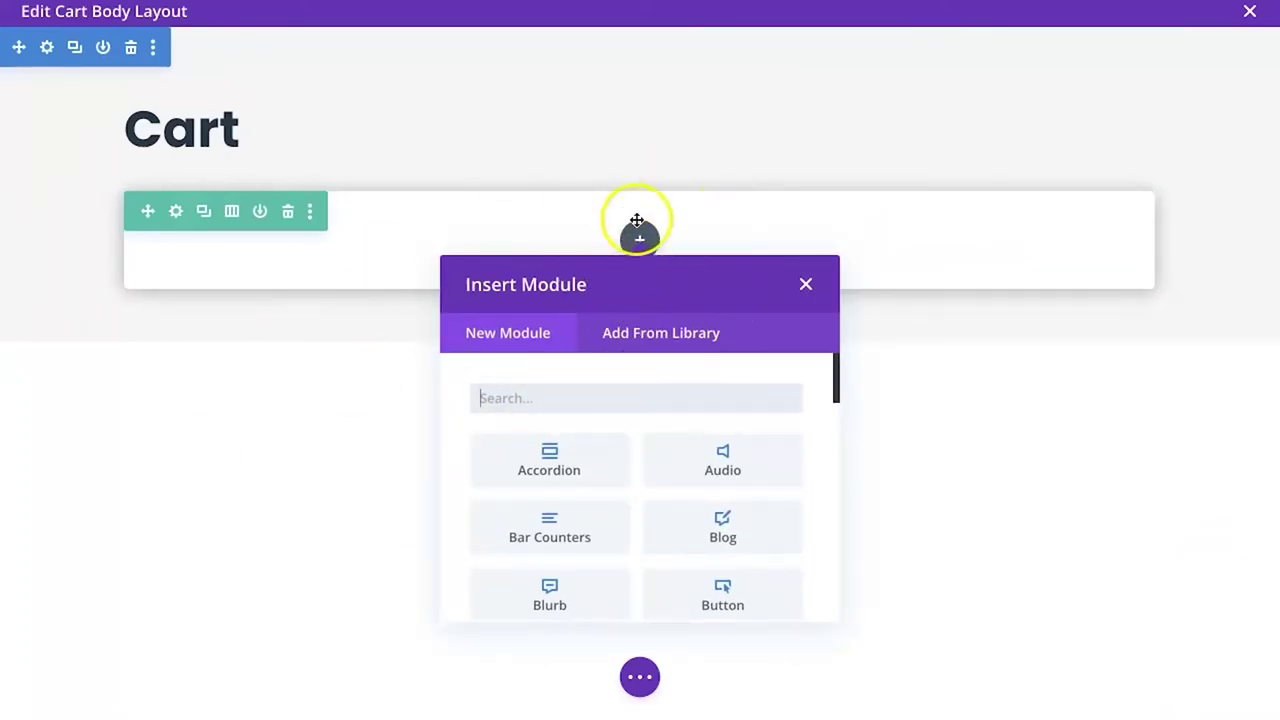
scroll(630, 435, down, 10)
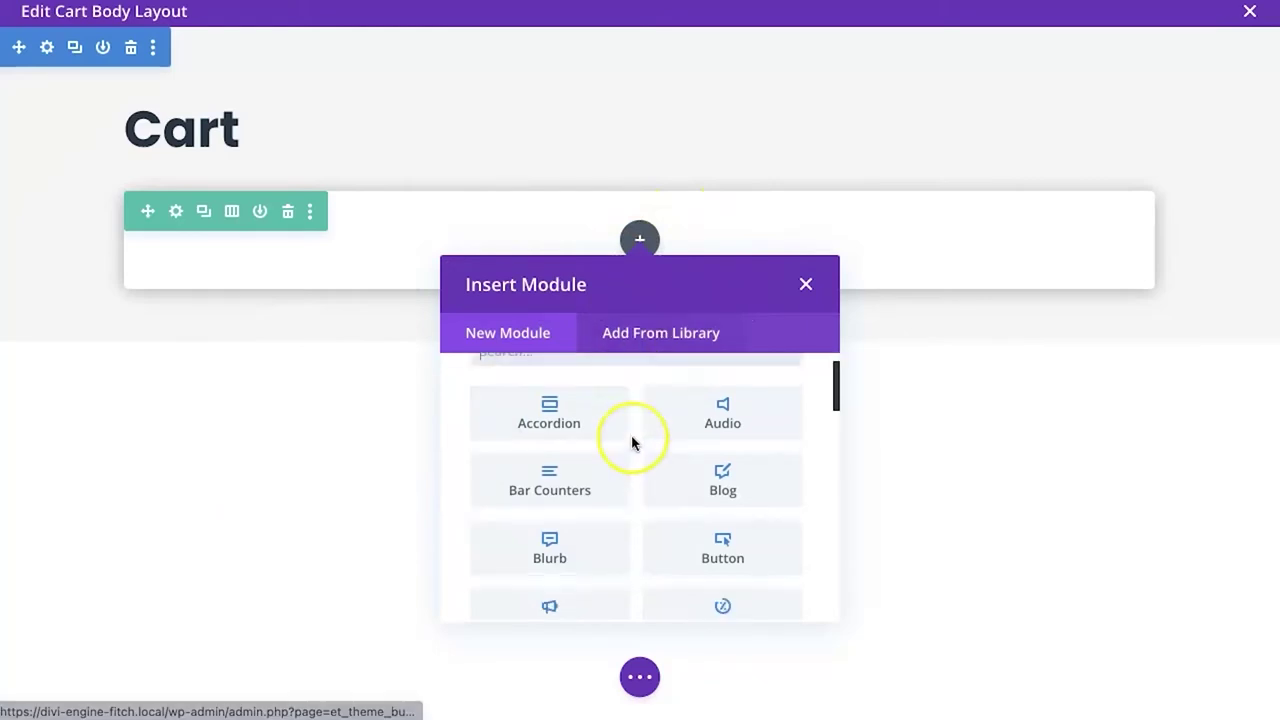
scroll(632, 444, down, 3)
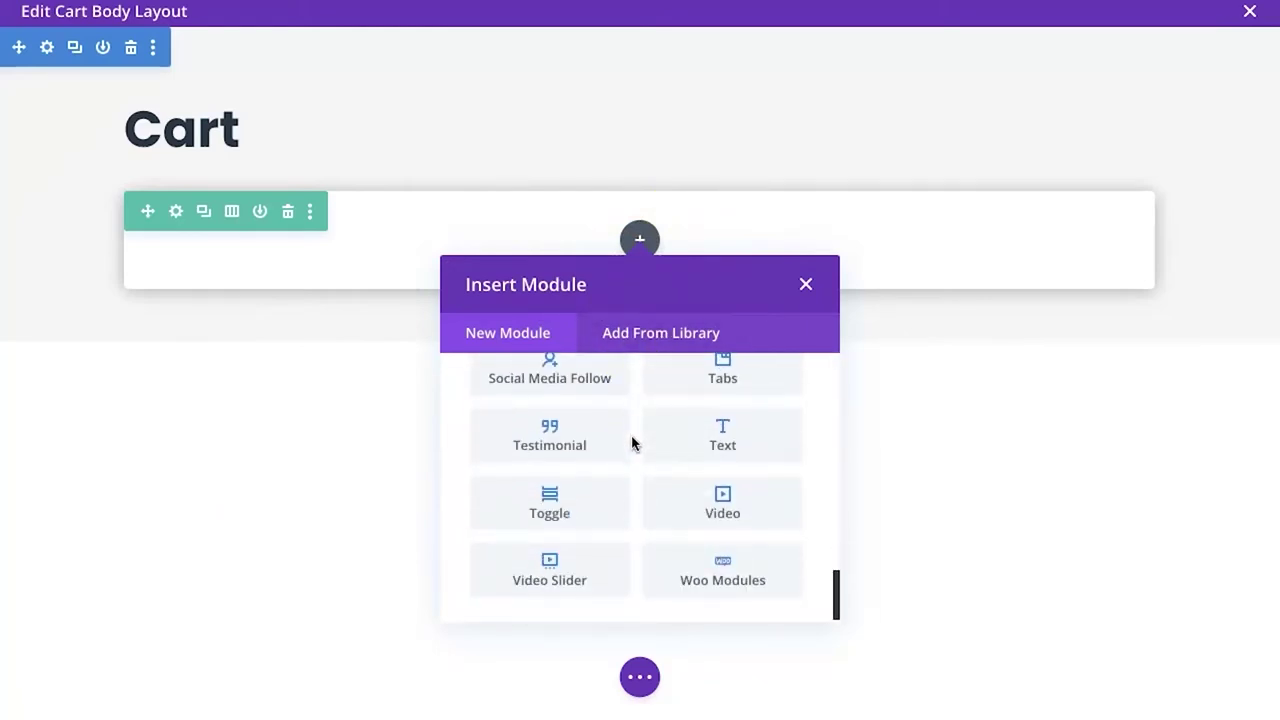
click(677, 581)
scroll(708, 568, up, 5)
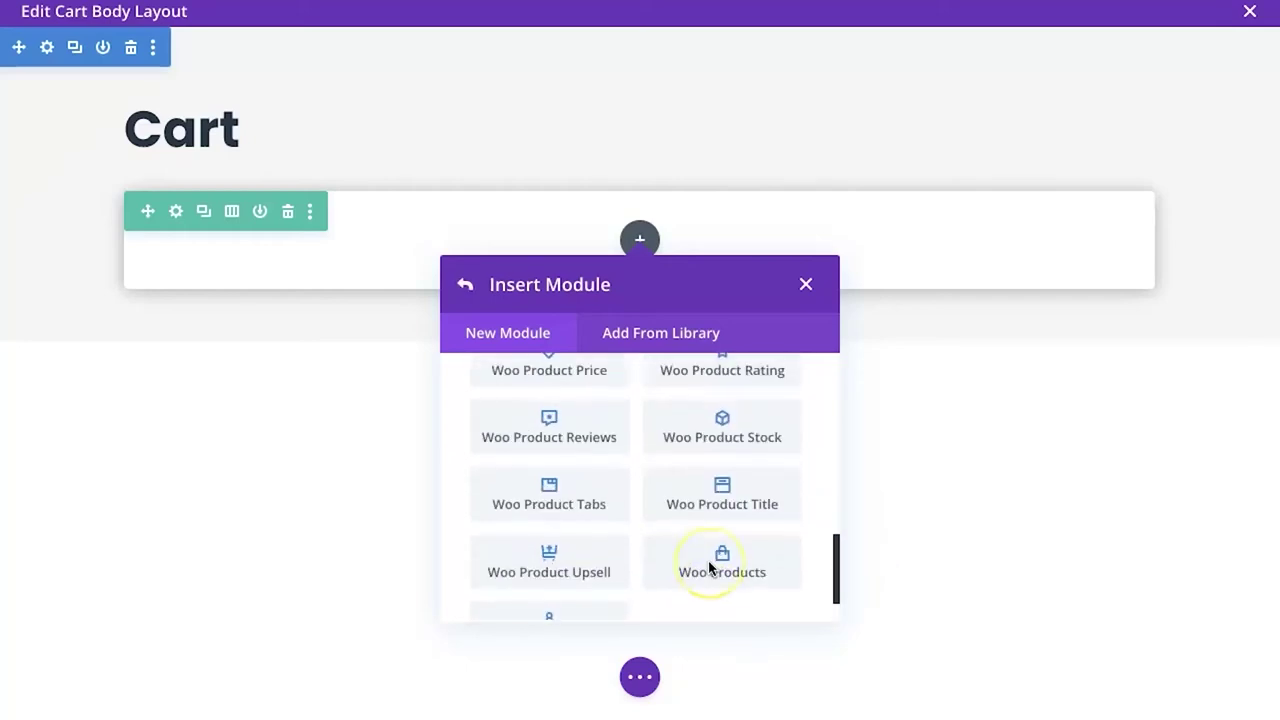
scroll(710, 569, up, 5)
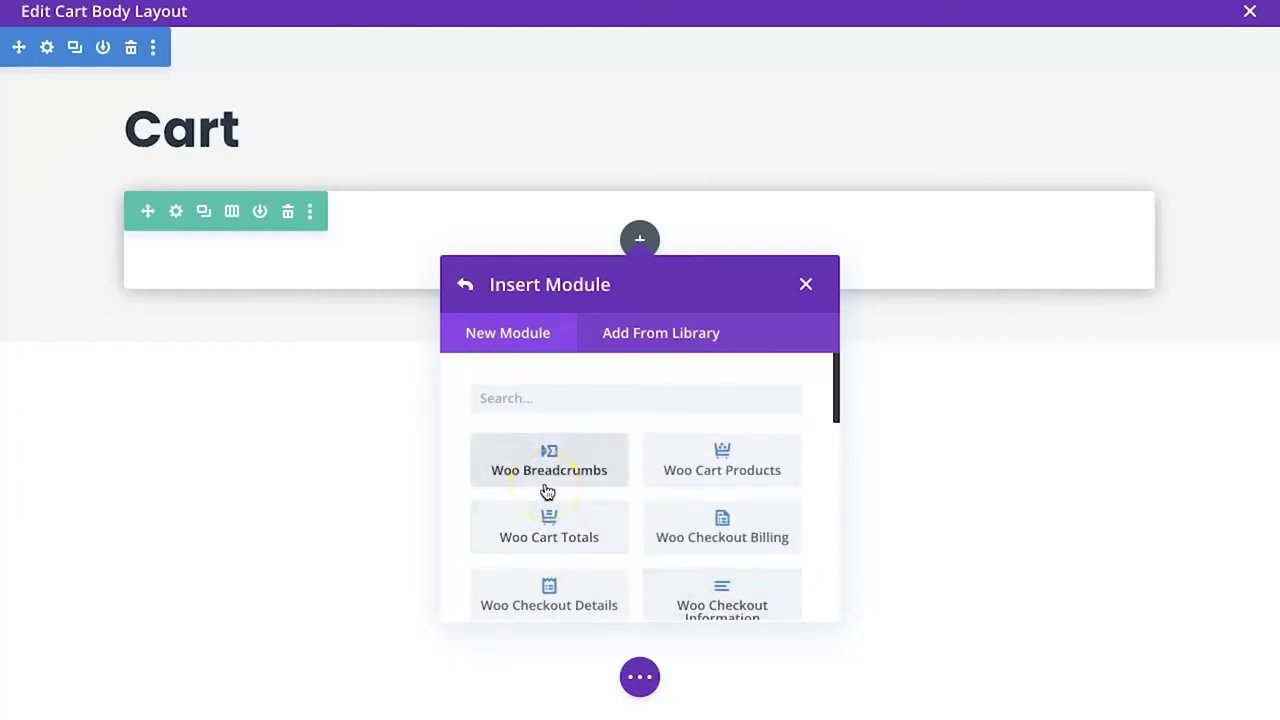
scroll(648, 538, down, 2)
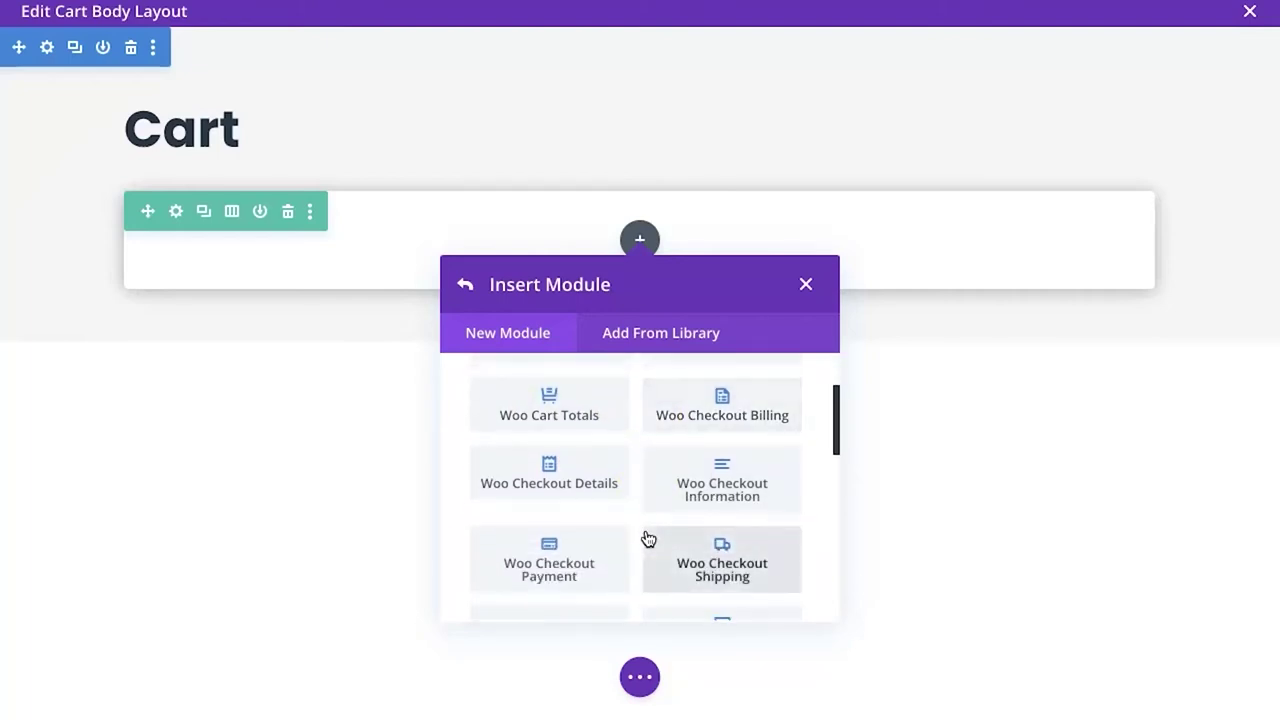
scroll(674, 492, up, 2)
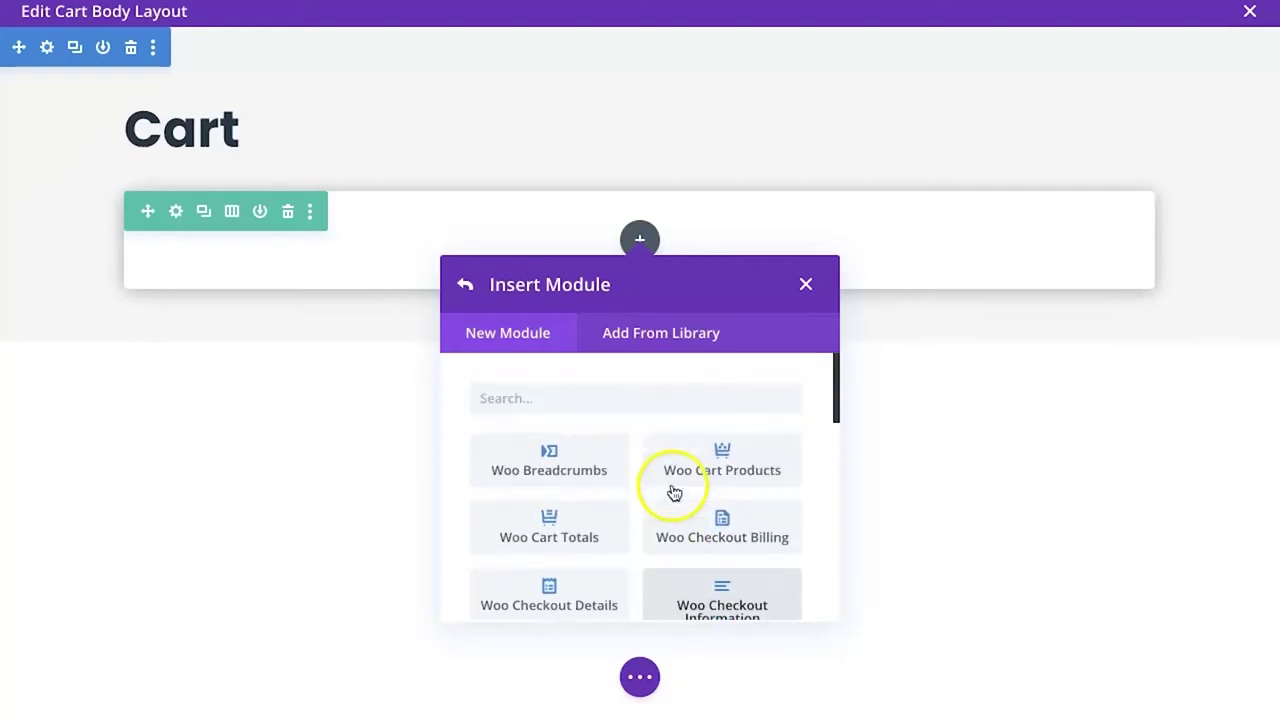
Search the Woo modules for "cart", insert Woo Cart Products in the row and move its settings window up and aside
click(654, 402)
text(cart)
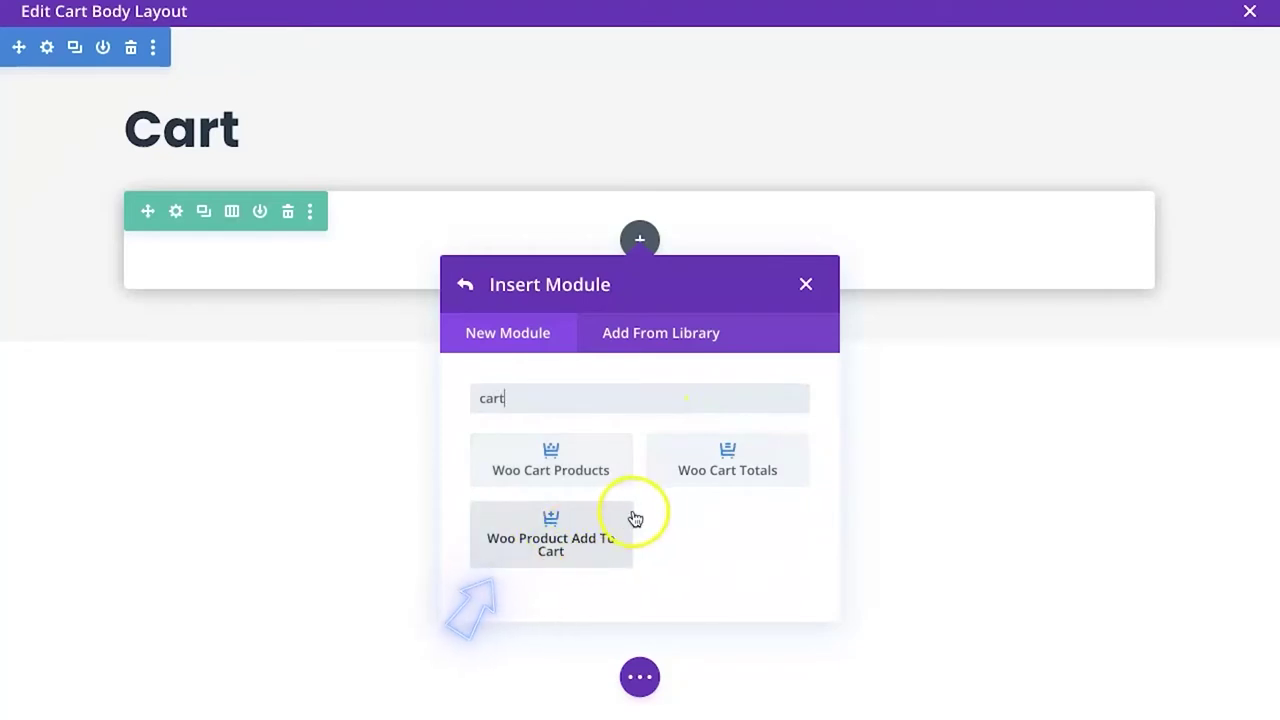
drag(558, 474, 463, 377)
click(674, 497)
click(551, 445)
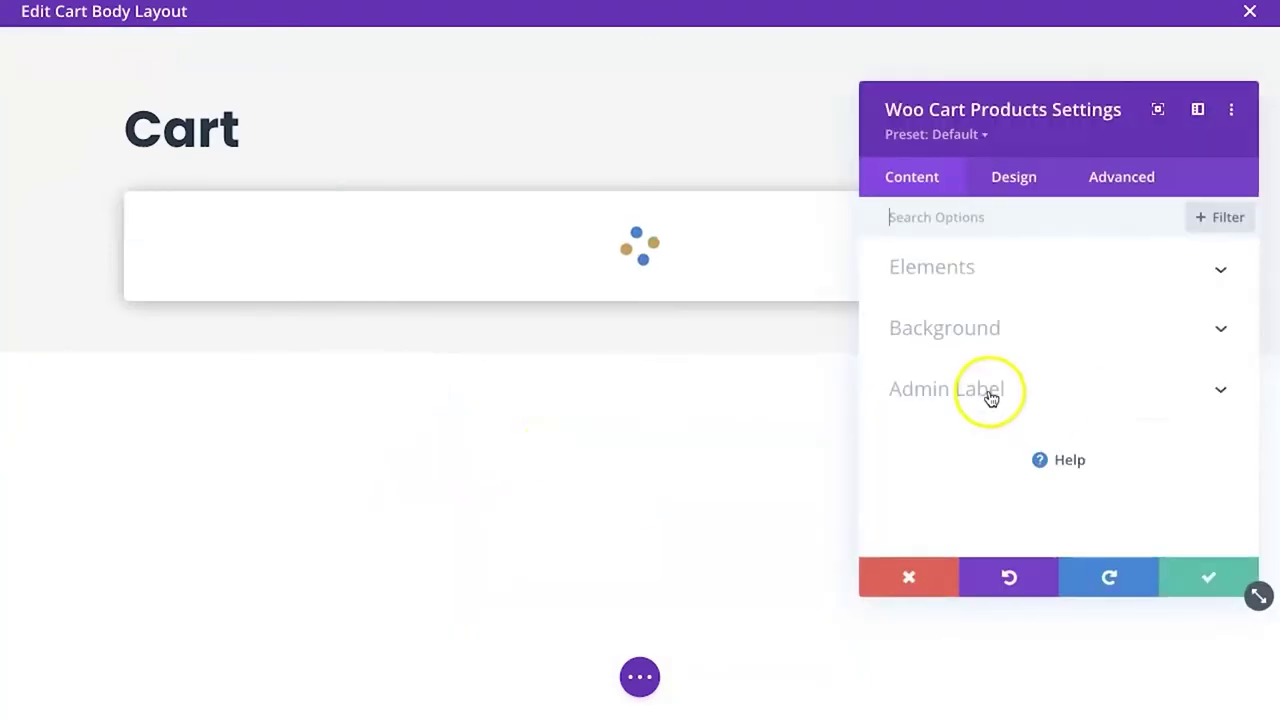
drag(1010, 104, 880, 55)
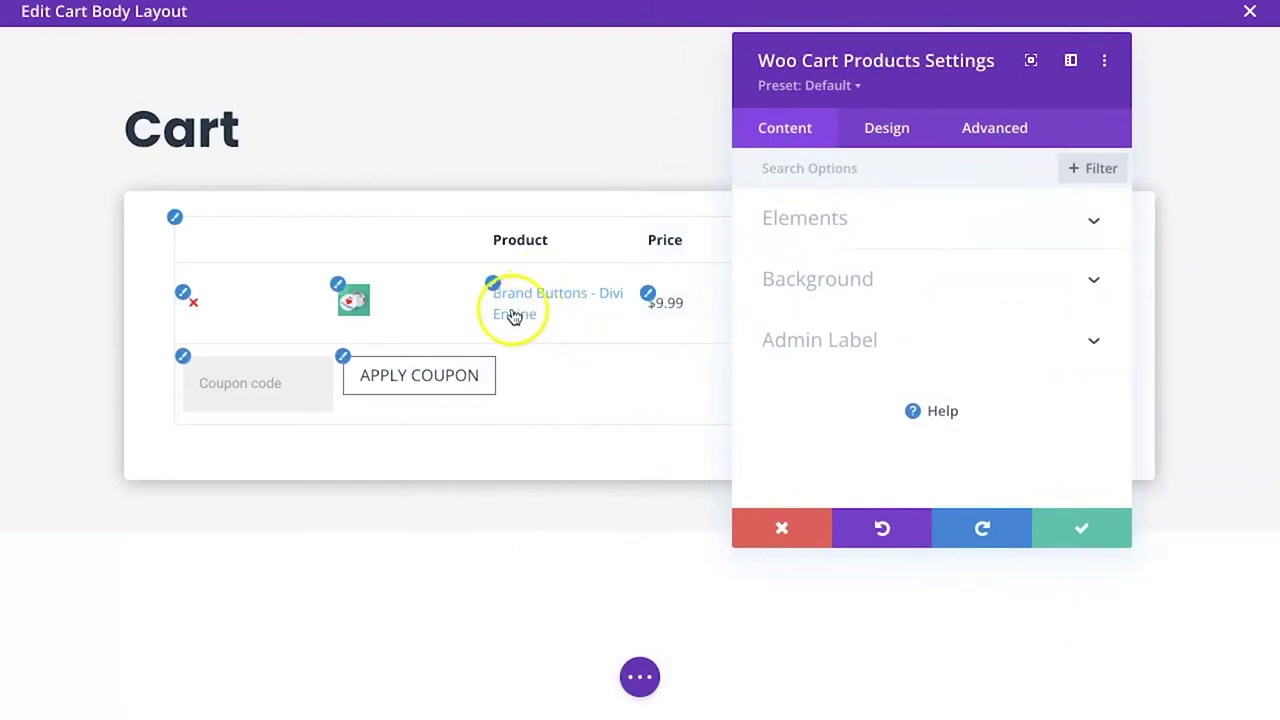
Set the cart products module's body link text color to the saved orange and save the module settings
click(887, 128)
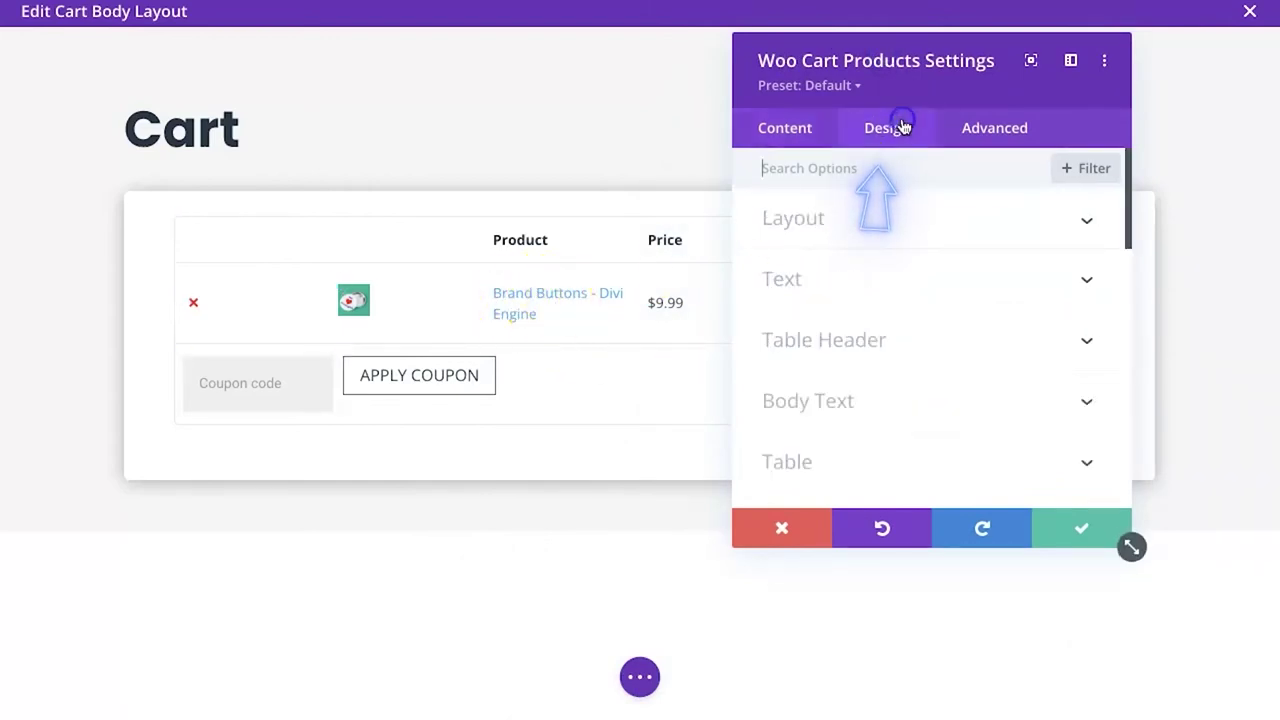
click(828, 284)
scroll(965, 270, down, 5)
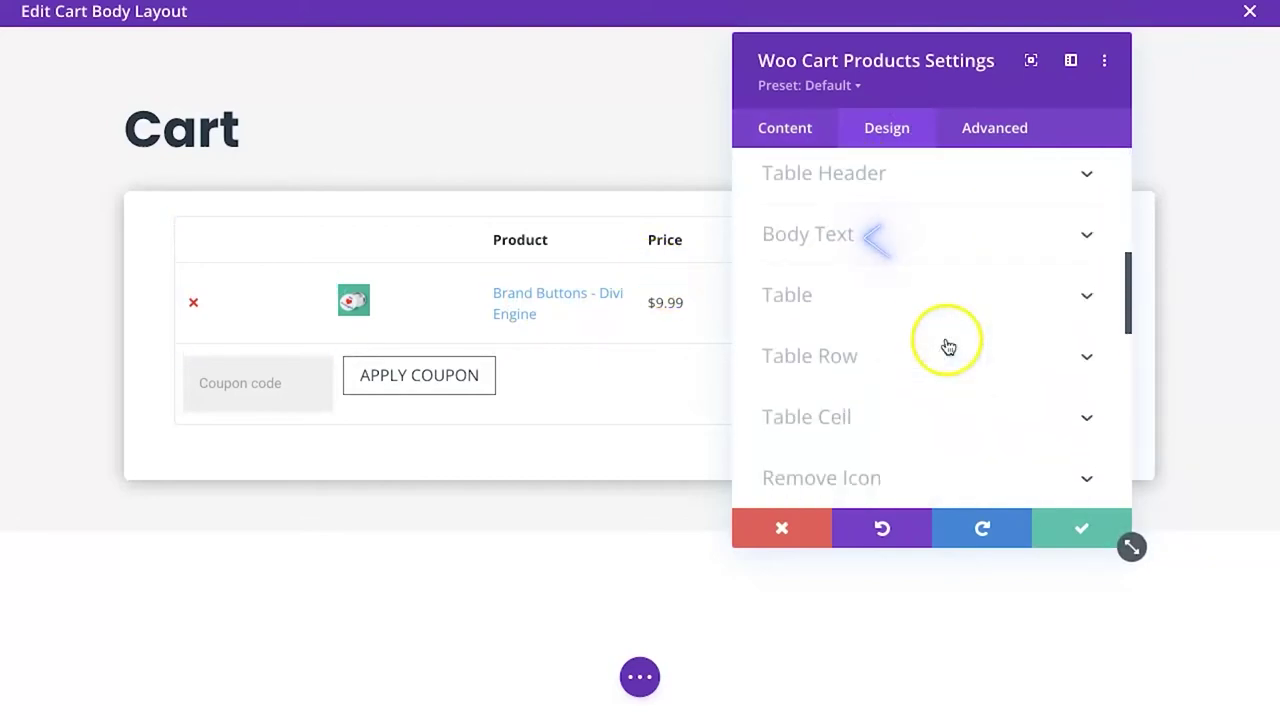
click(846, 240)
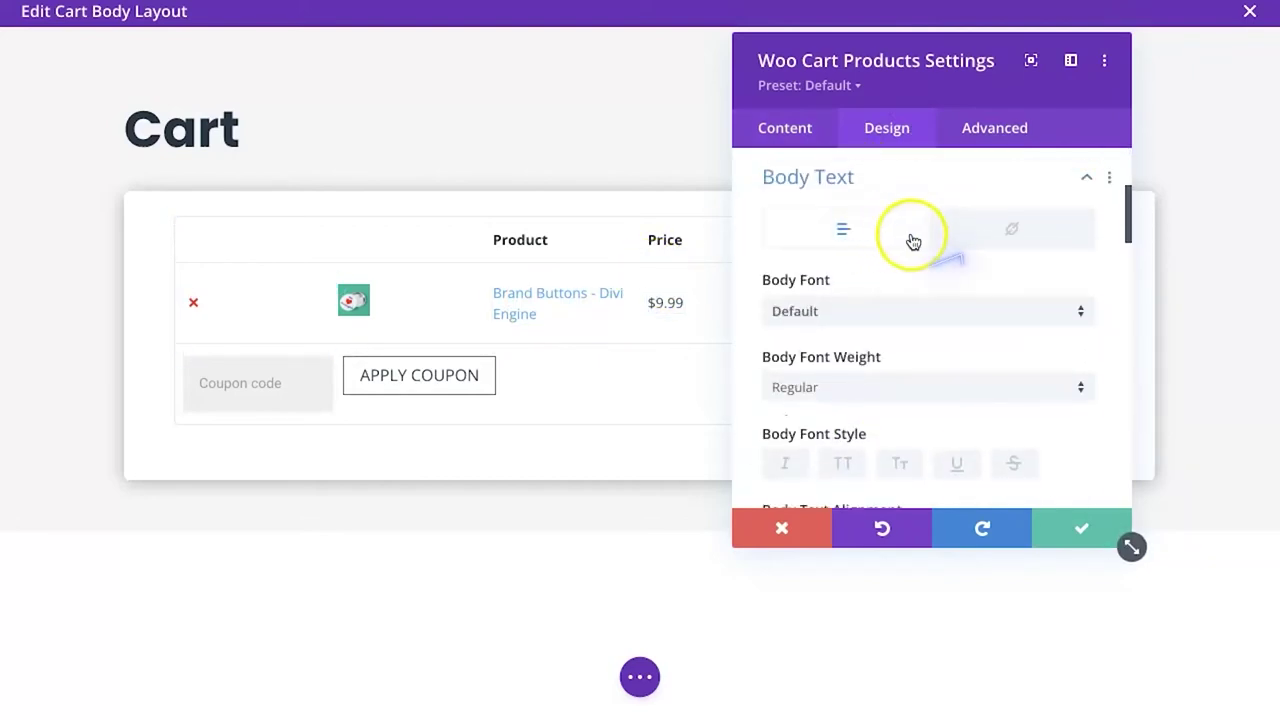
click(1013, 243)
scroll(971, 317, down, 2)
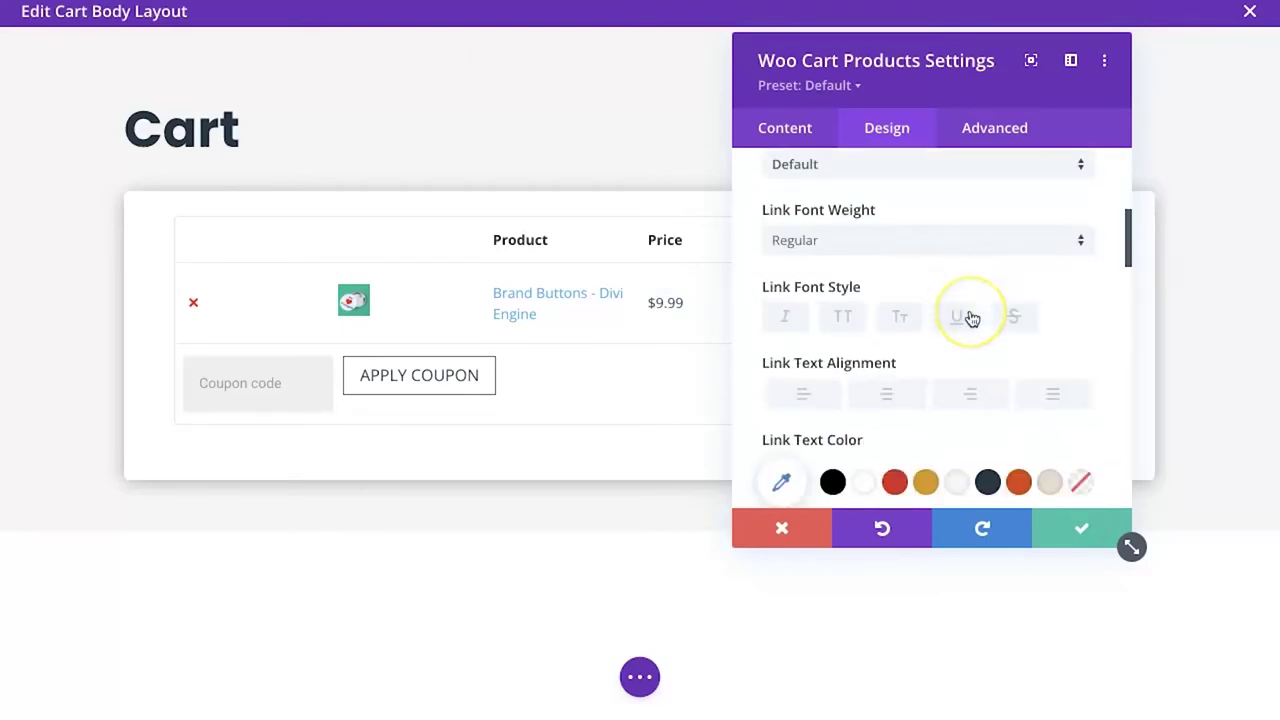
scroll(971, 317, down, 2)
click(925, 376)
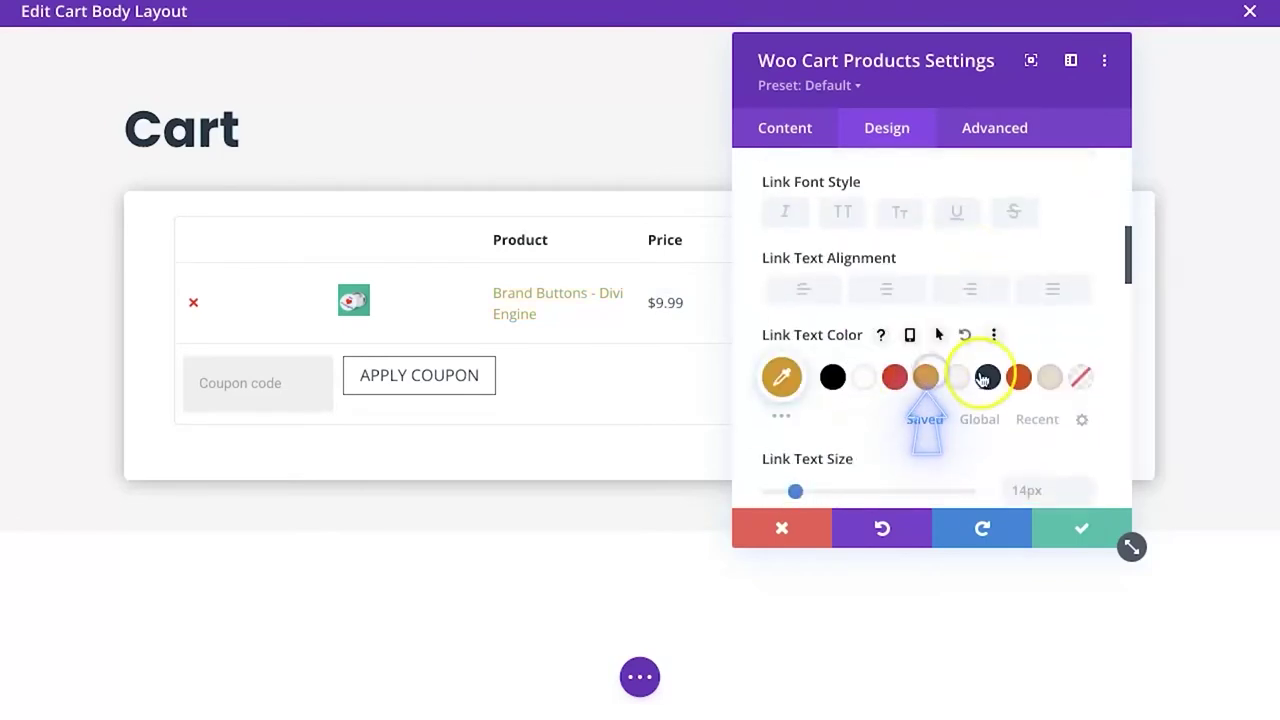
click(1017, 376)
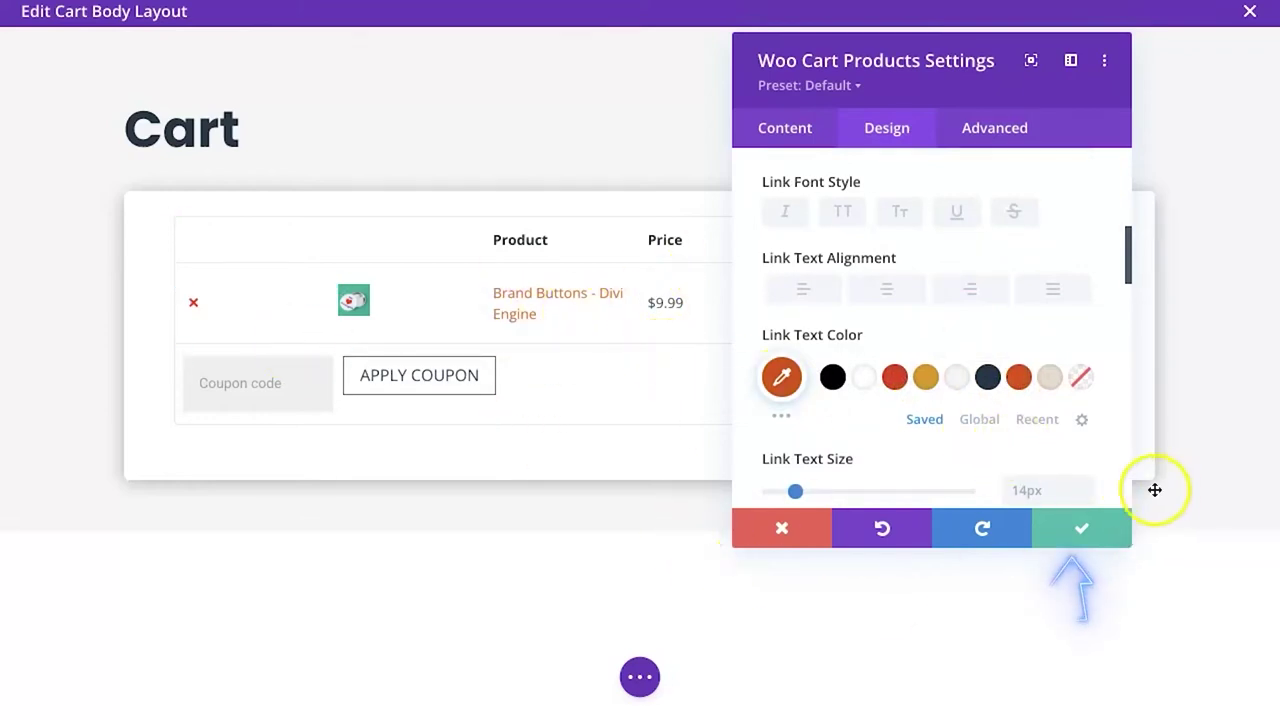
click(1068, 532)
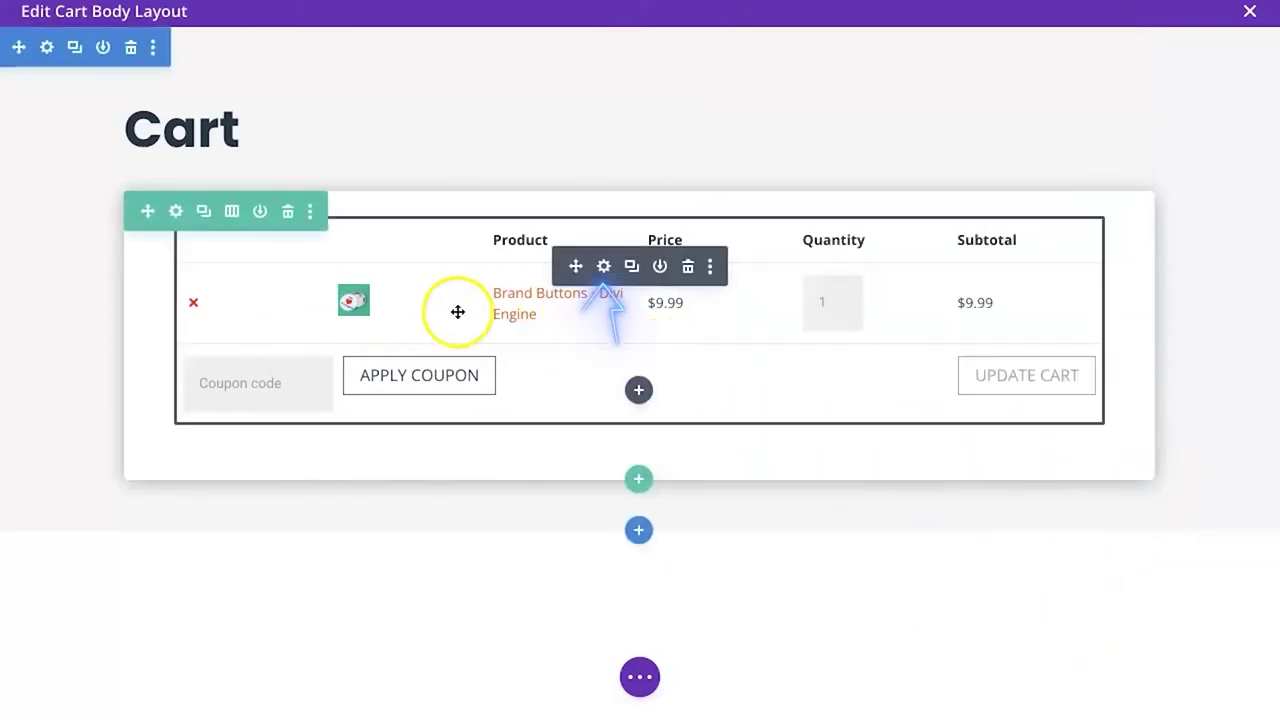
Try hiding the product image, coupon code and remove item icon in the cart products module, restoring each in turn
click(602, 266)
click(823, 212)
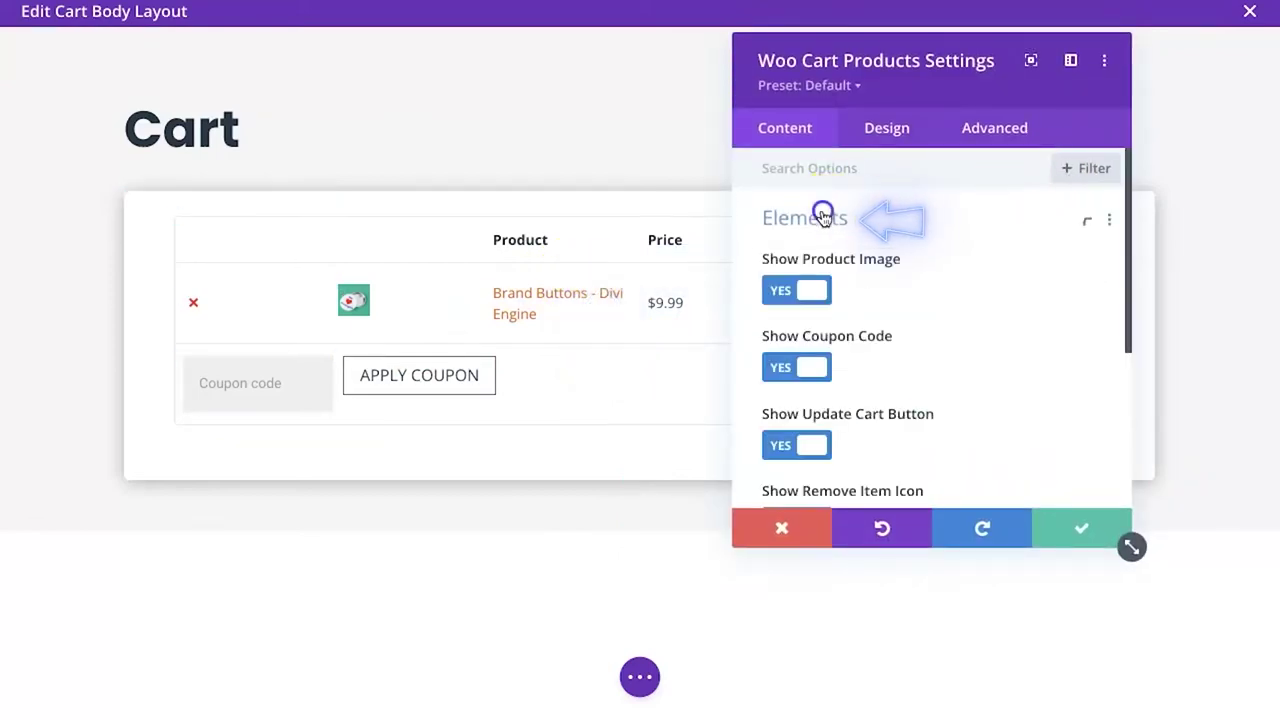
click(797, 290)
click(801, 288)
scroll(840, 300, down, 3)
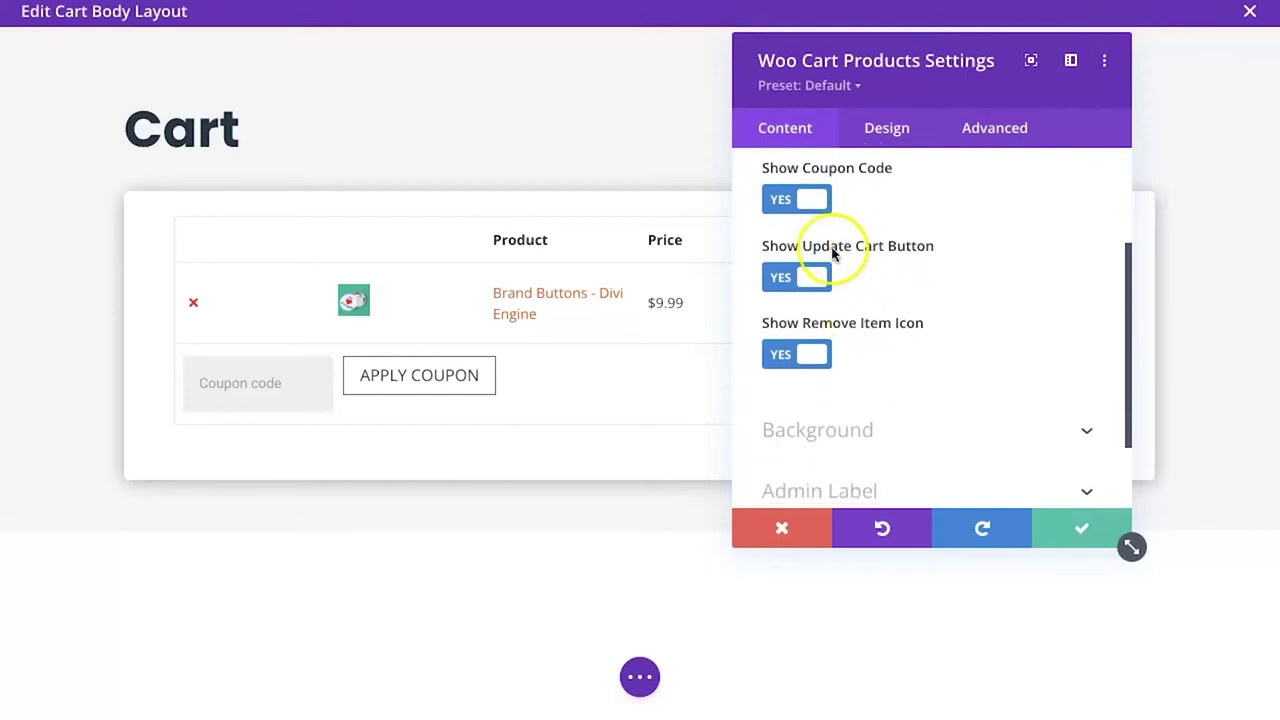
click(810, 203)
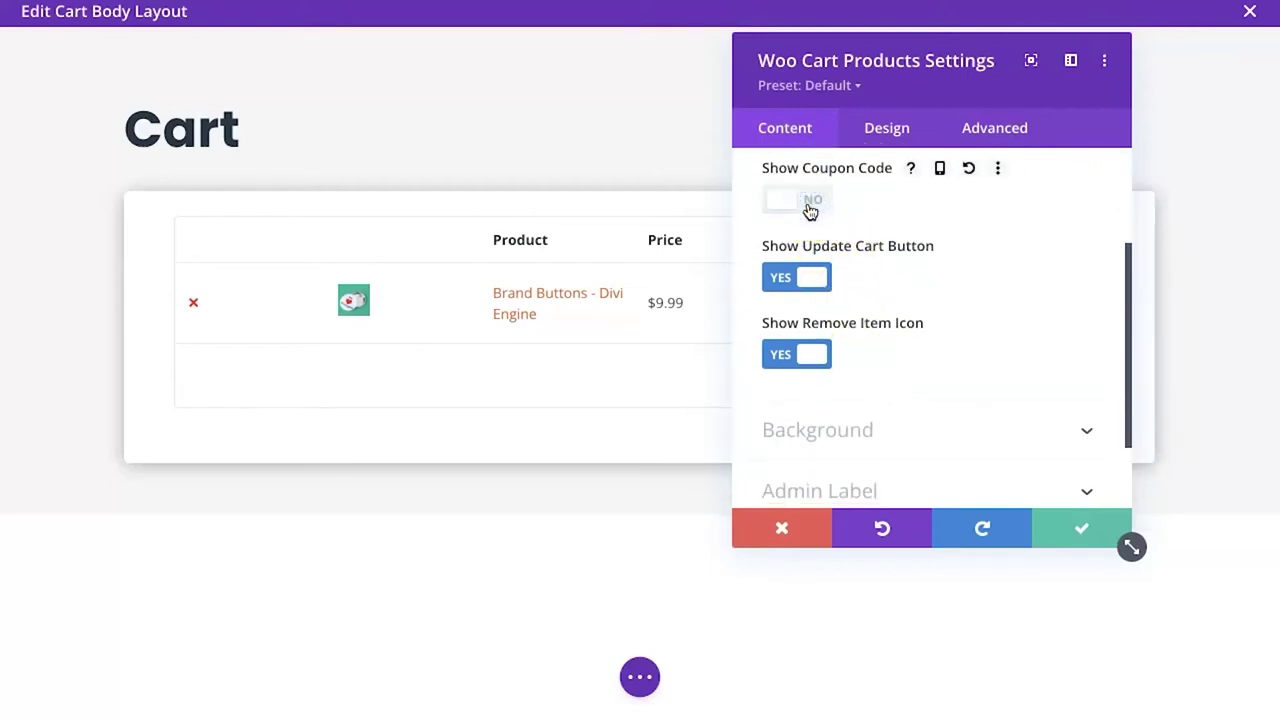
click(810, 203)
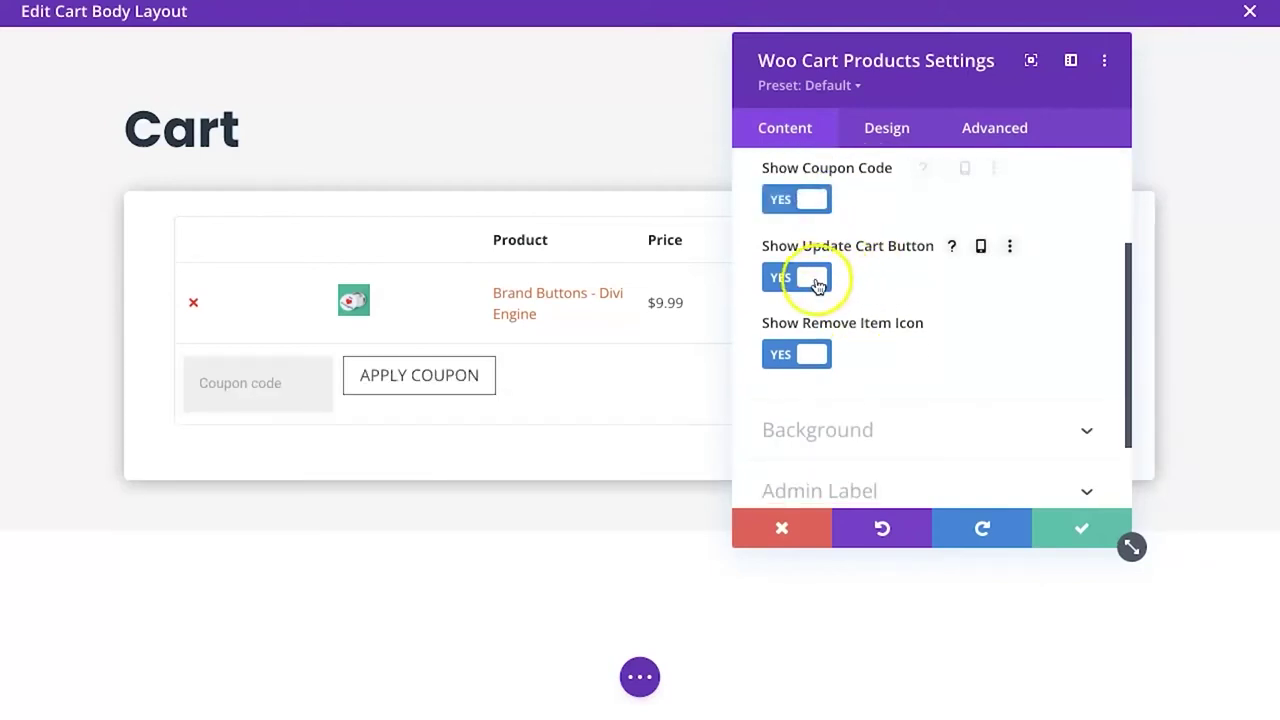
click(806, 366)
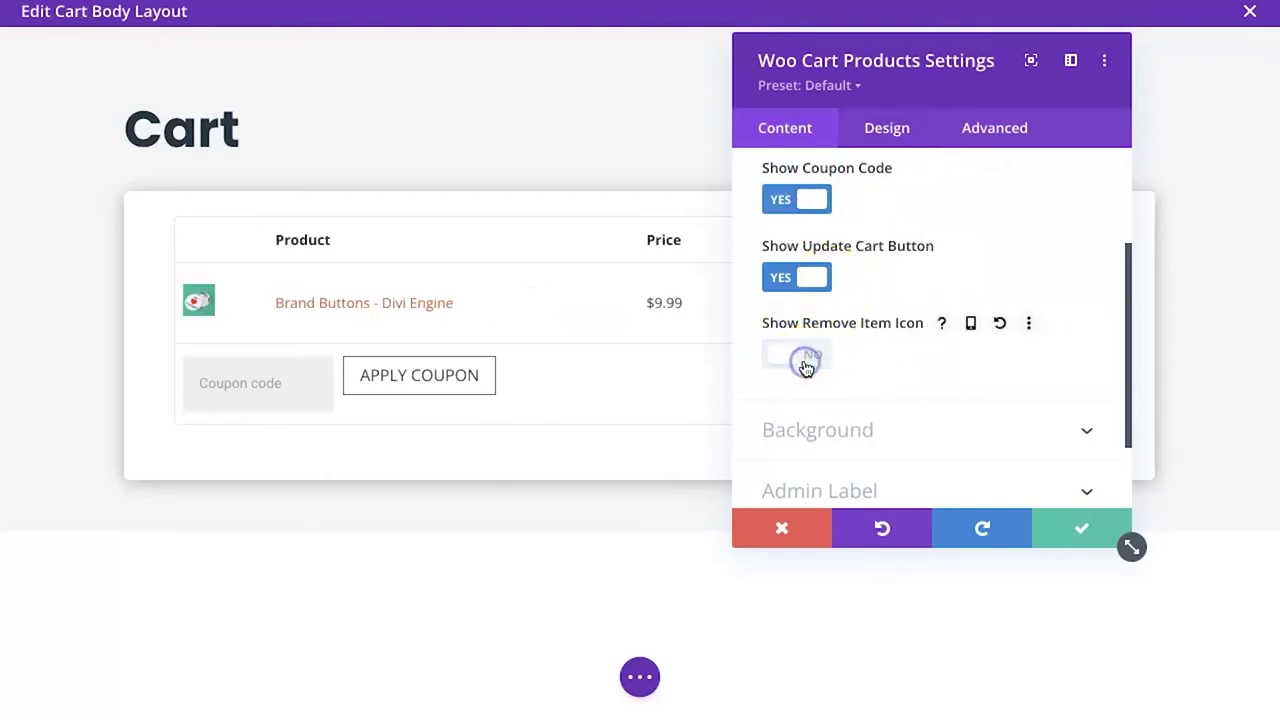
click(805, 366)
Enable custom button styles for the cart products module and try red, black and orange as the button text color
drag(931, 53, 554, 65)
click(518, 145)
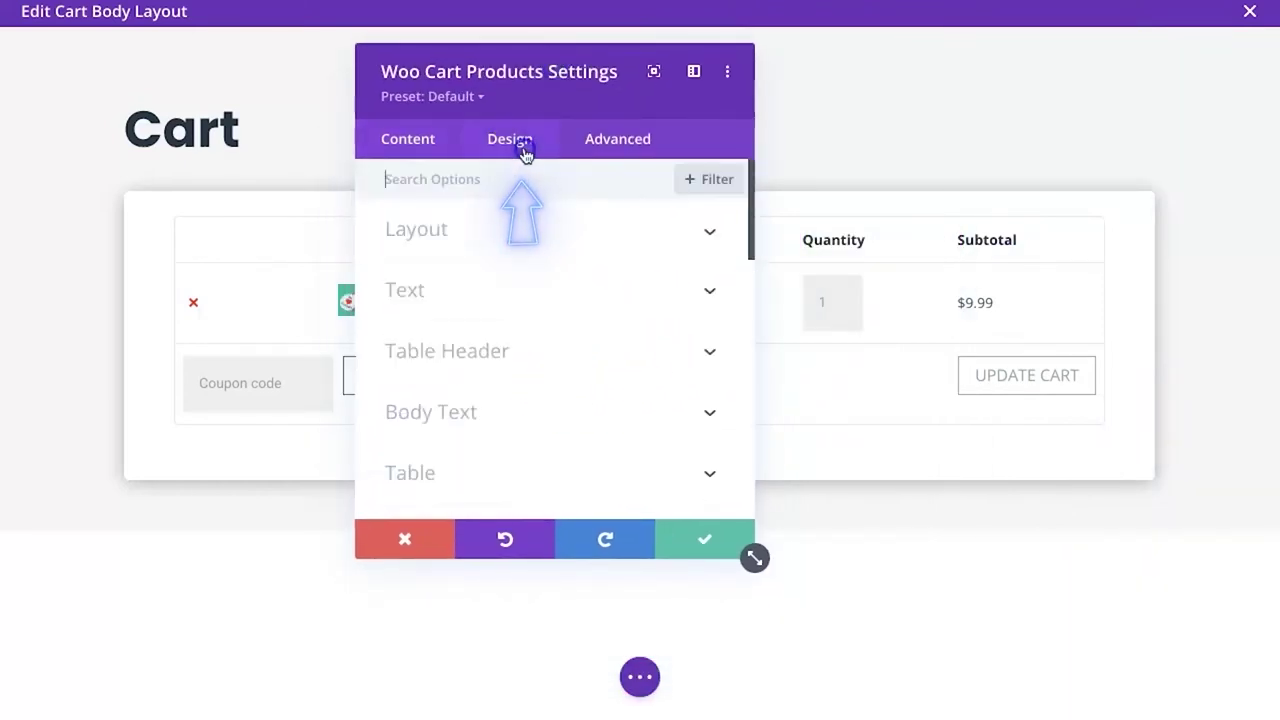
drag(560, 70, 859, 72)
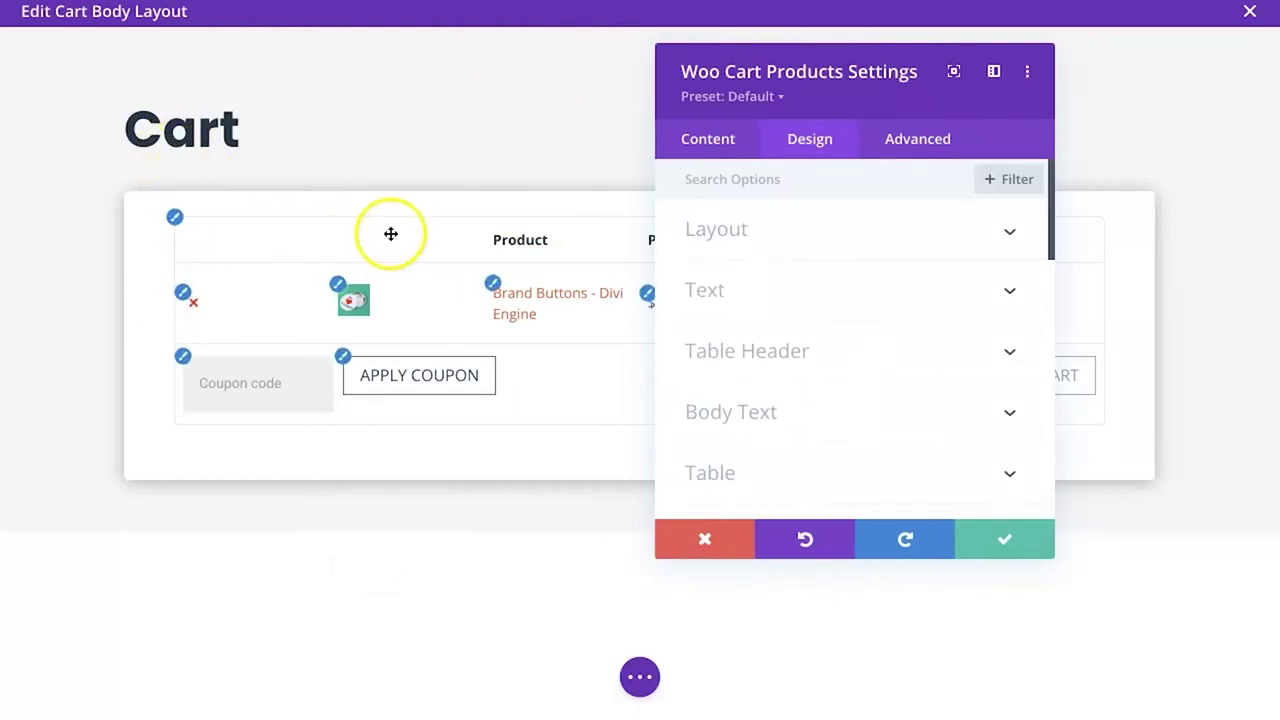
drag(800, 86, 536, 90)
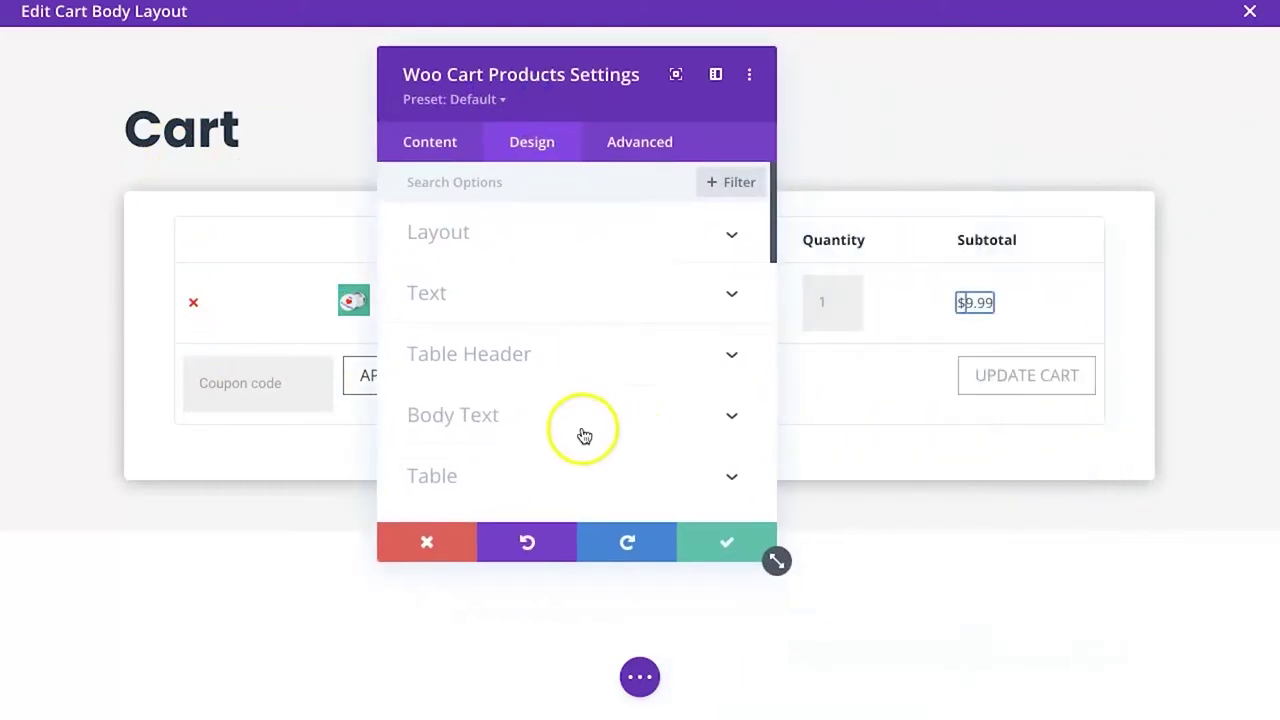
scroll(583, 420, down, 2)
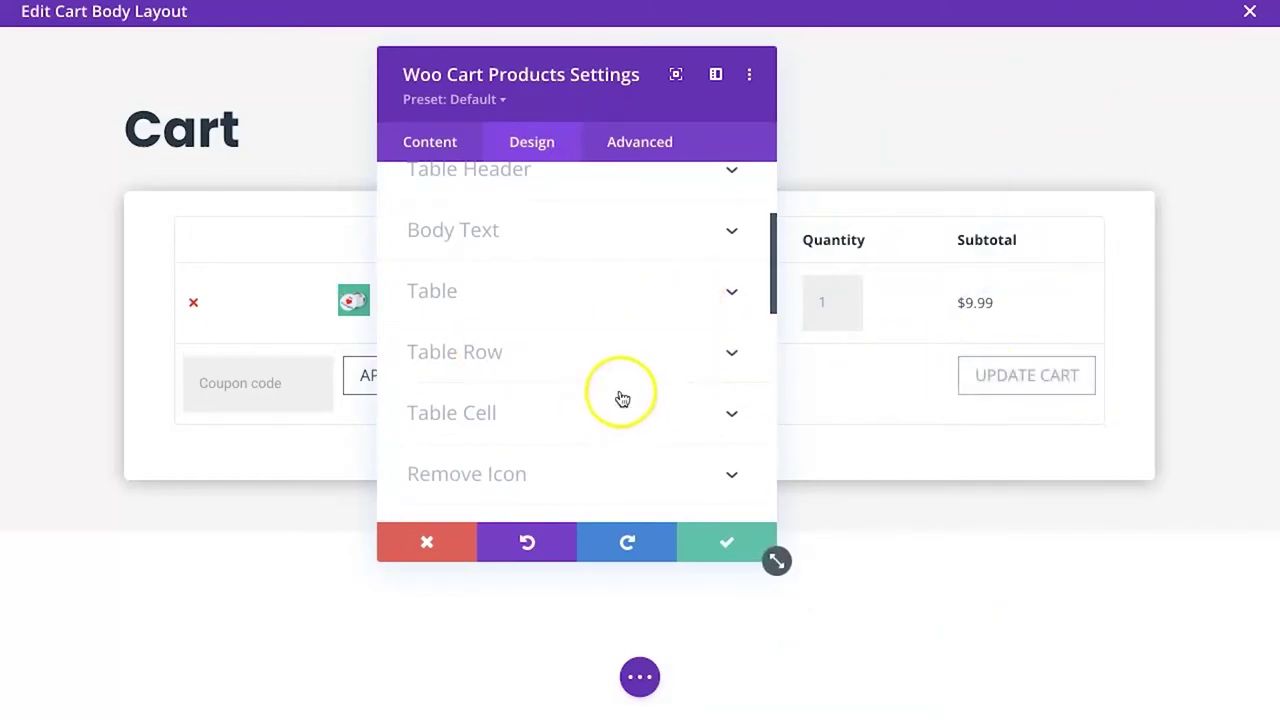
scroll(621, 397, down, 4)
click(526, 310)
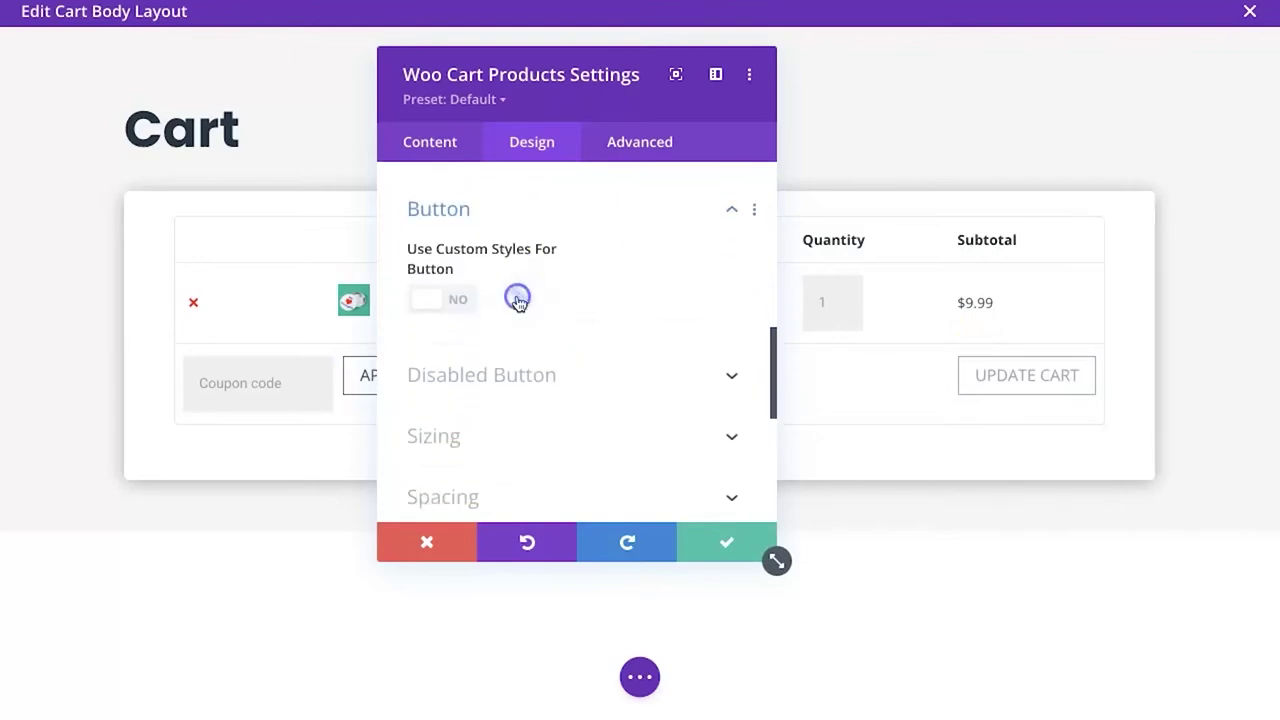
click(428, 289)
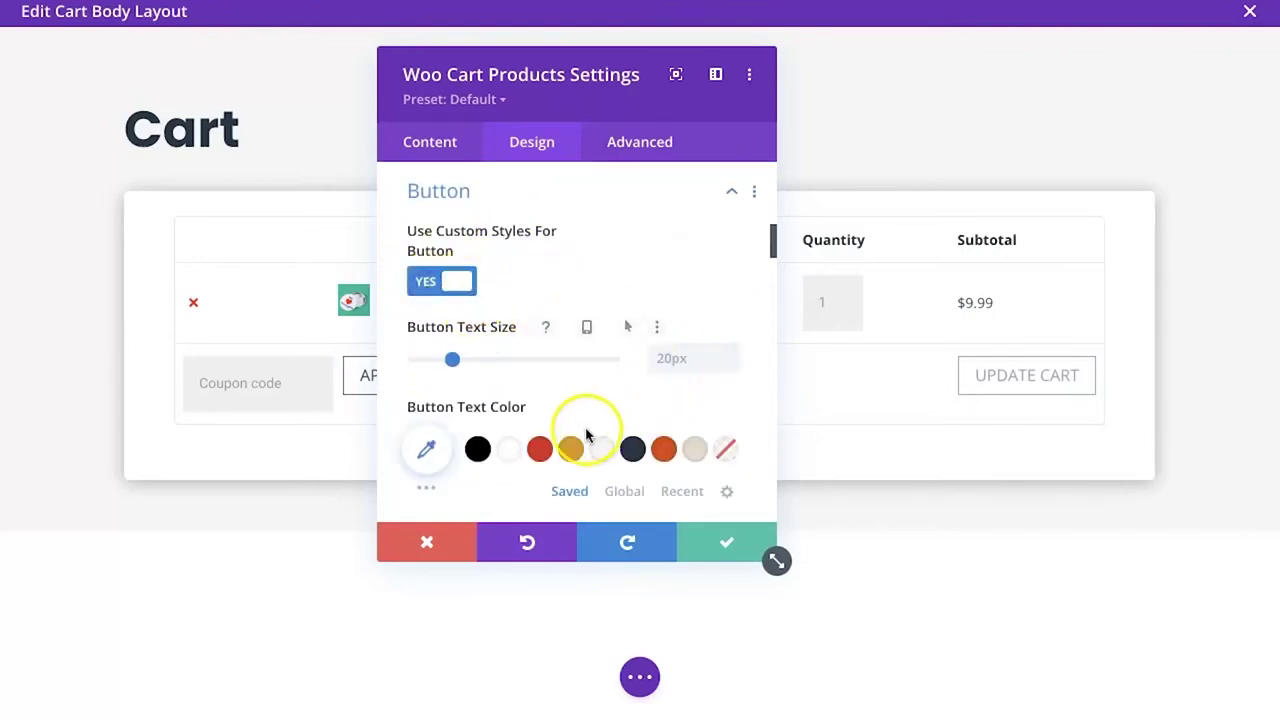
click(540, 455)
click(478, 449)
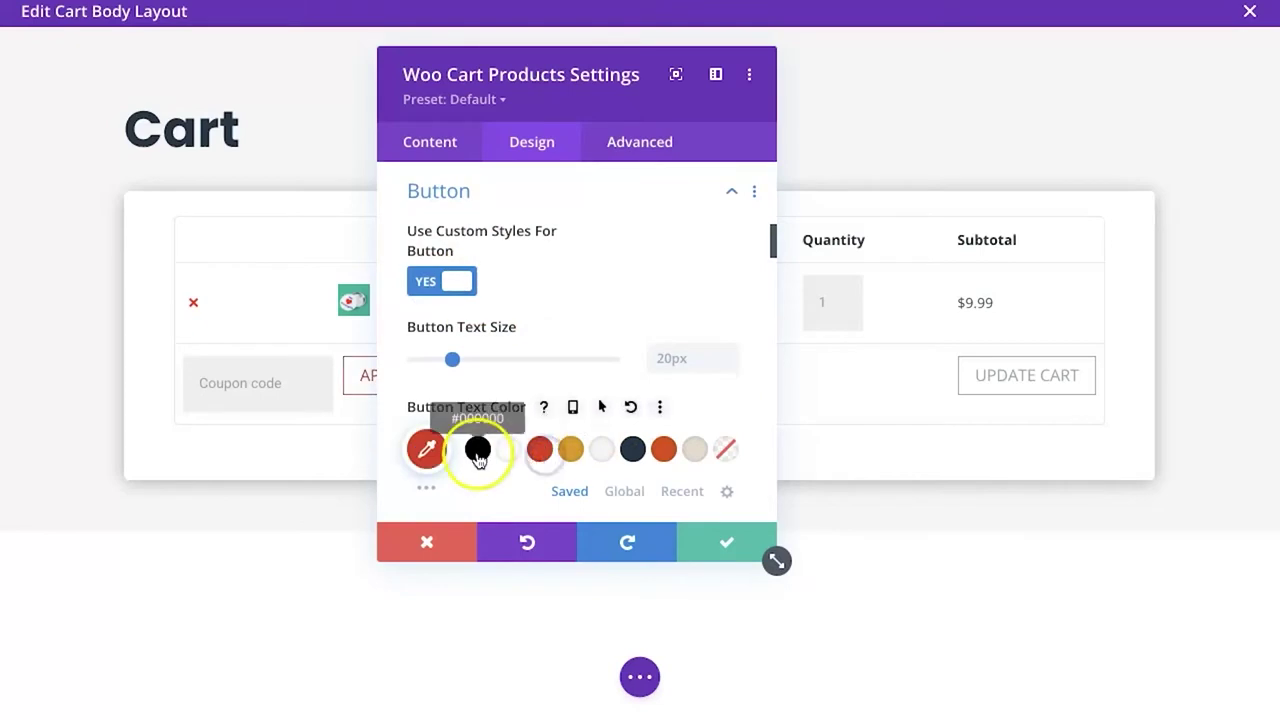
drag(613, 93, 1026, 90)
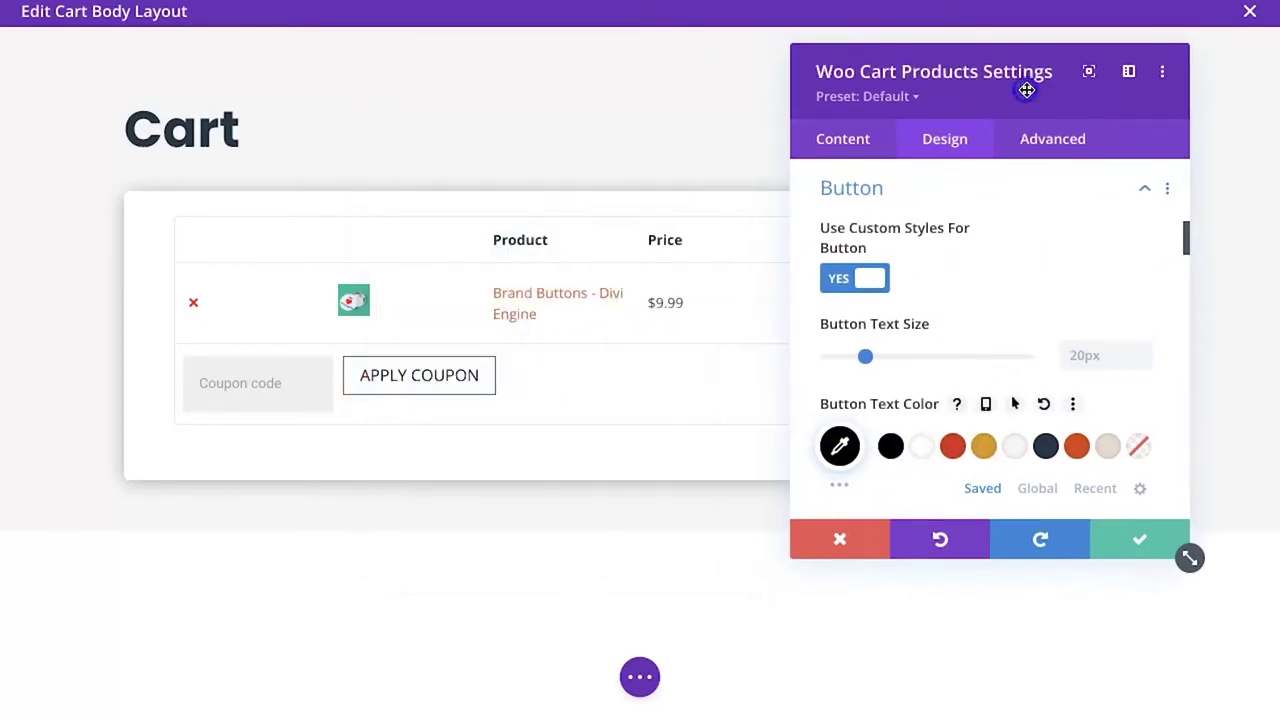
click(1075, 448)
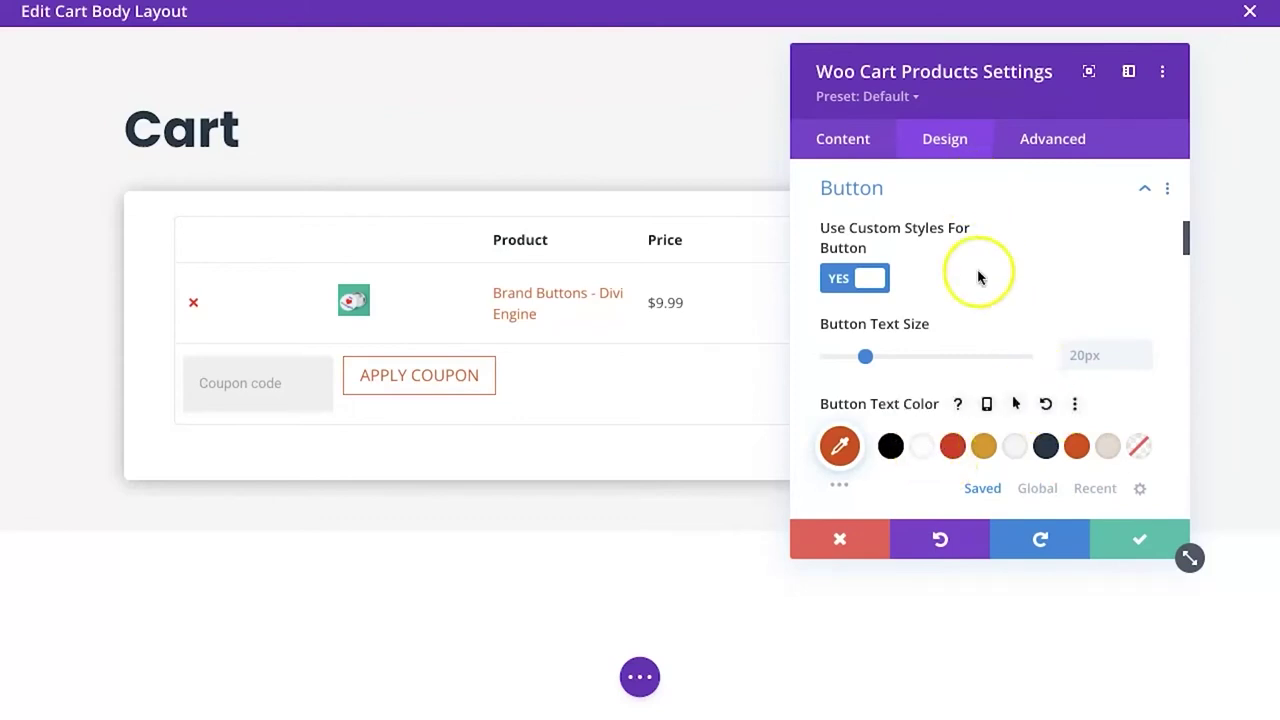
Turn off the custom button styles and save the Woo Cart Products settings
click(853, 283)
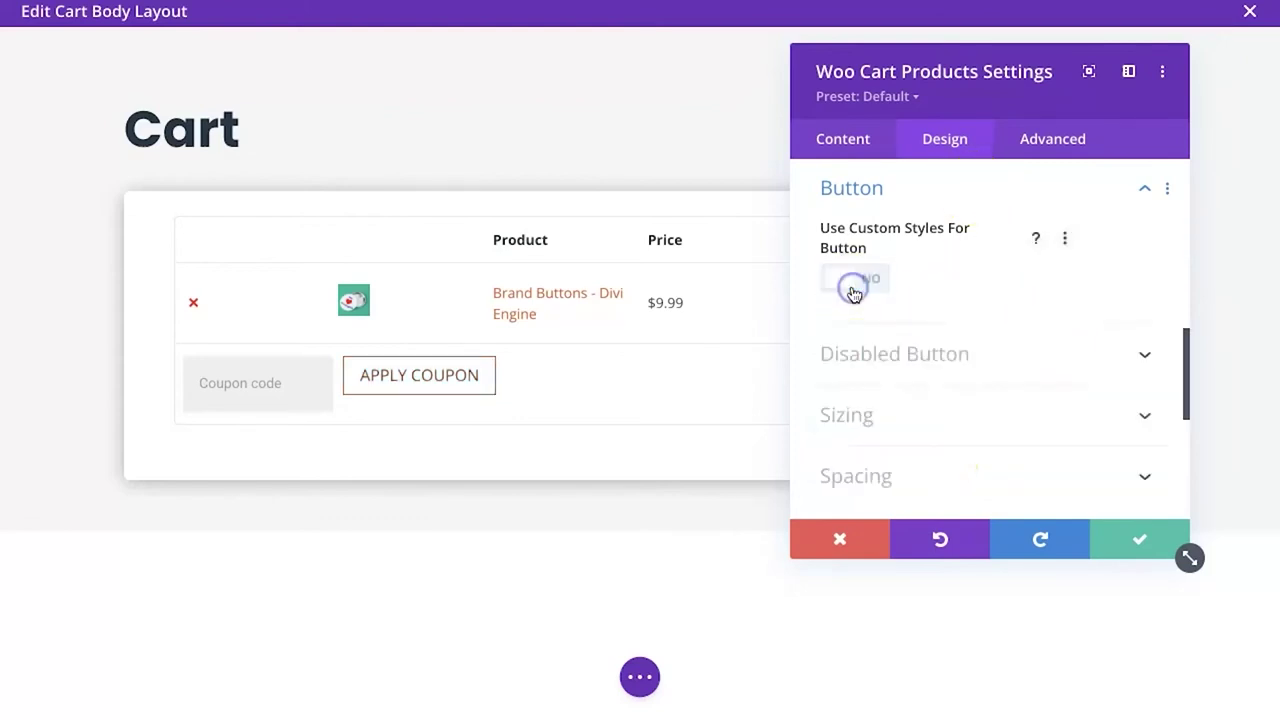
click(1121, 541)
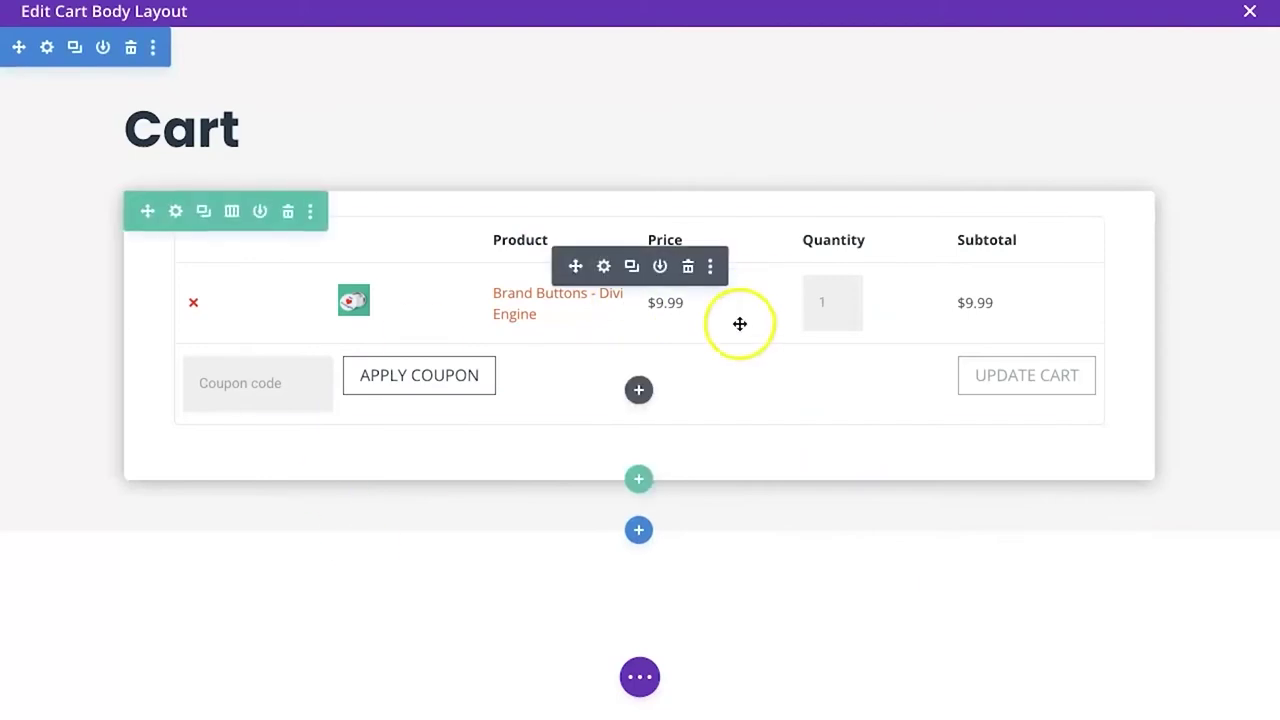
Search the modules for "cart", insert Woo Cart Totals below the cart products and save it with its default settings
click(638, 390)
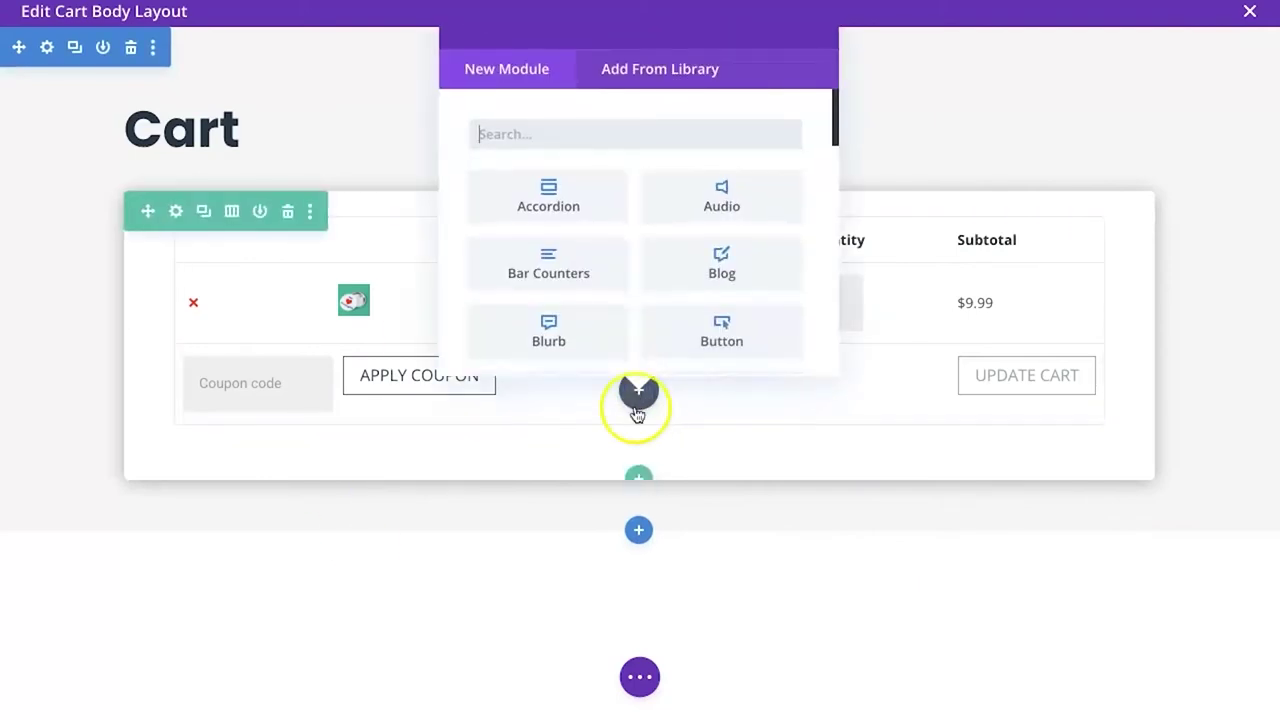
scroll(649, 323, down, 10)
click(714, 317)
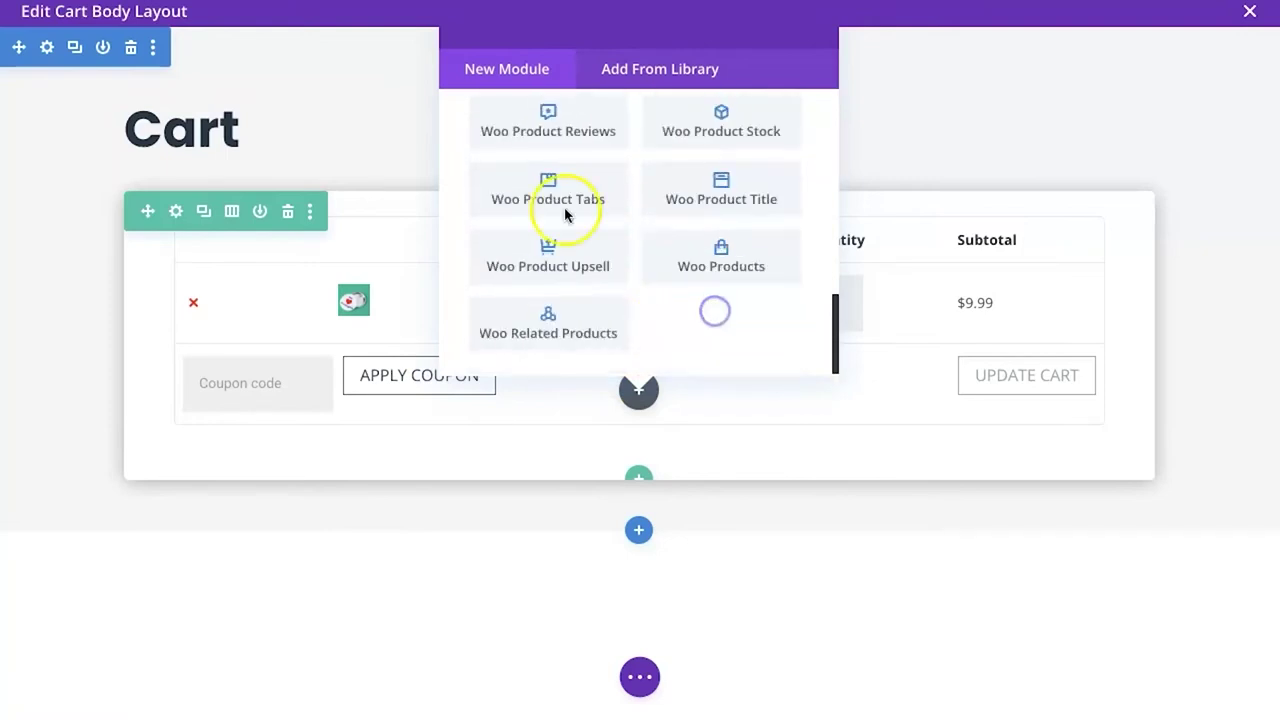
scroll(565, 249, up, 2)
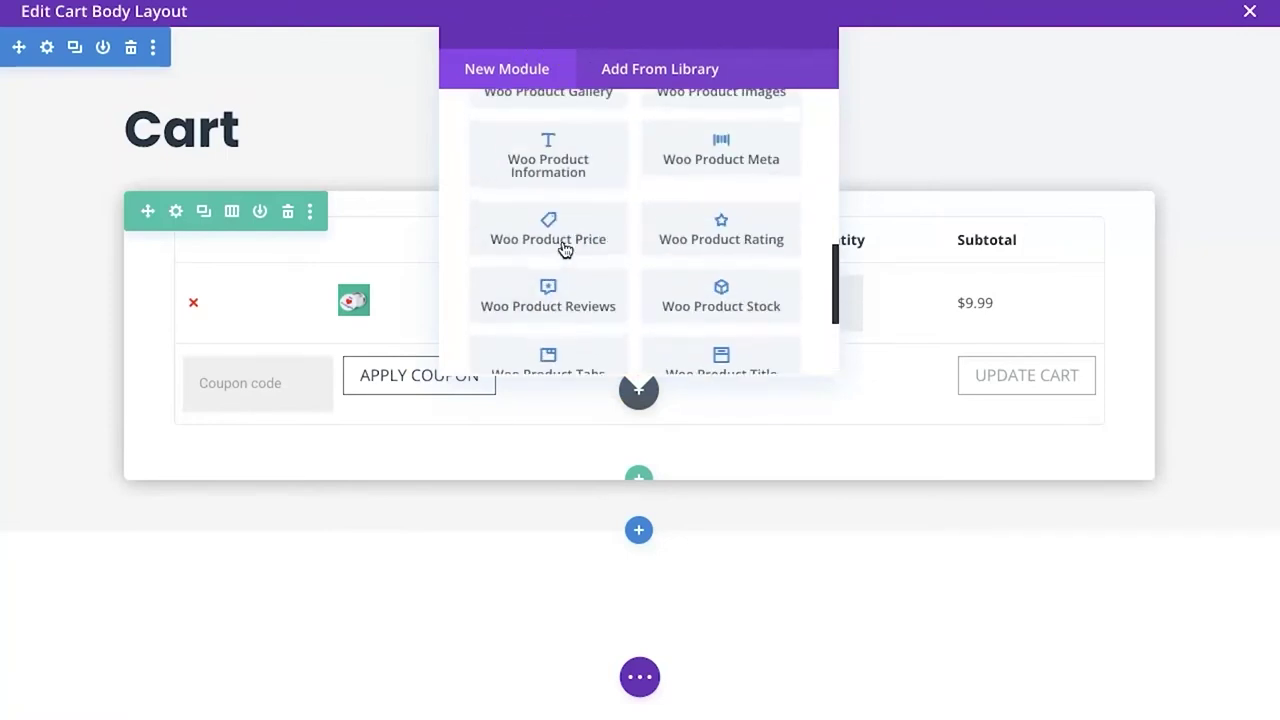
scroll(565, 249, up, 5)
click(587, 134)
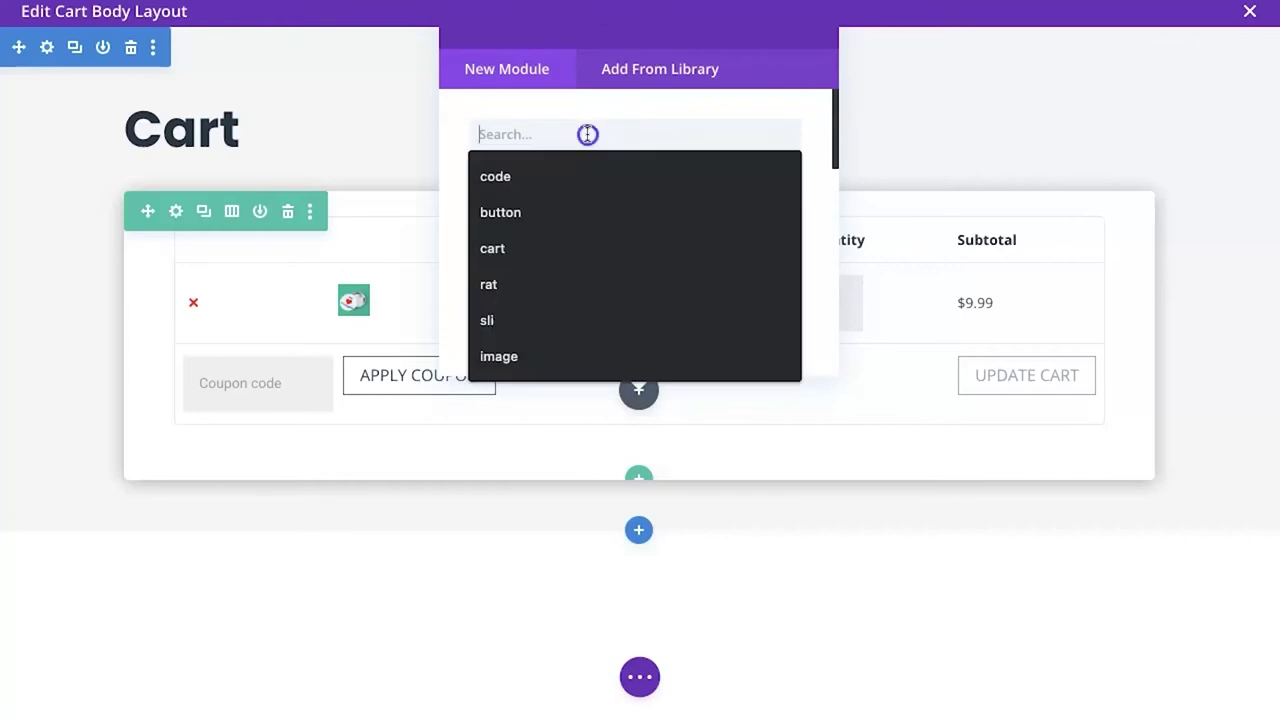
text(cart)
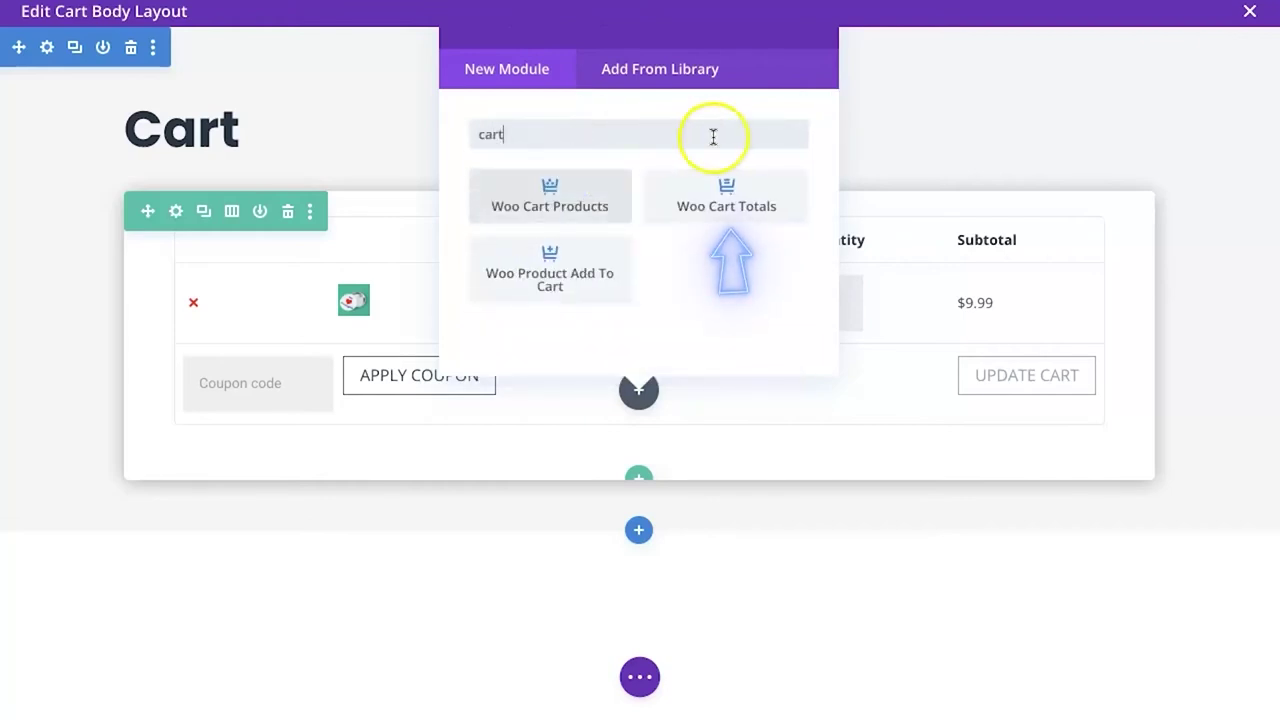
click(745, 192)
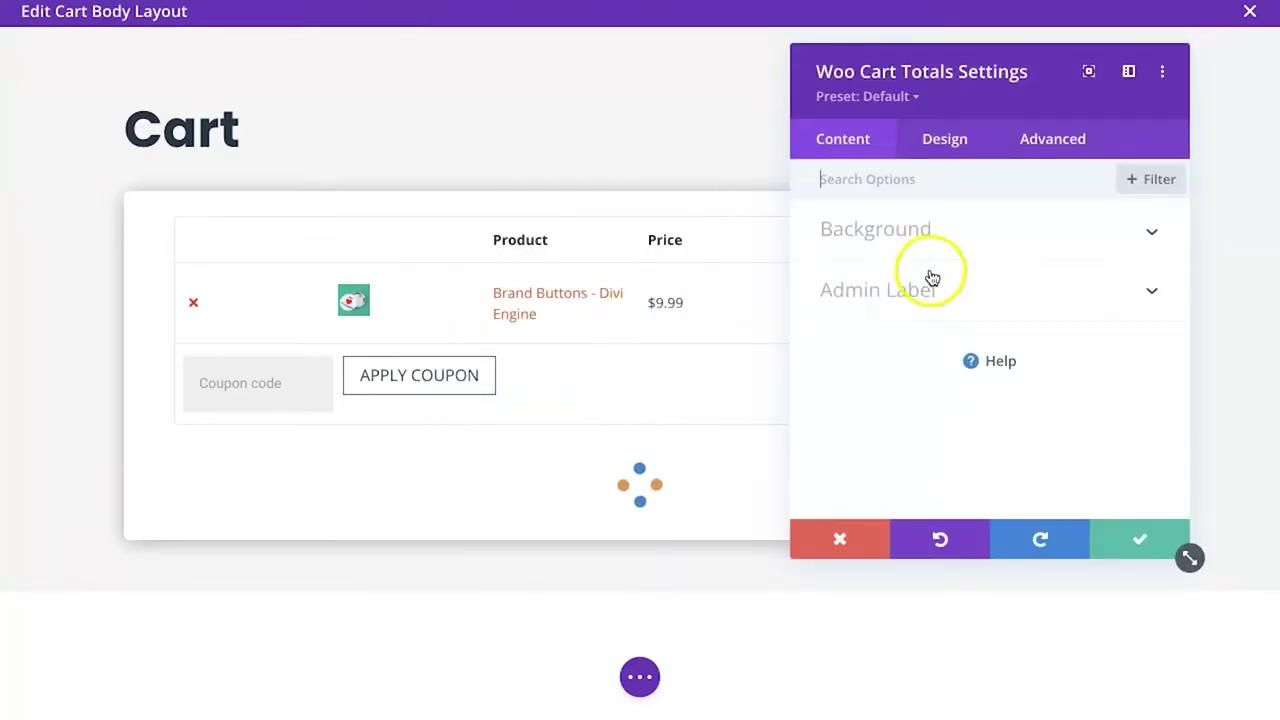
click(1137, 556)
Set the body link text color of the Woo Cart Totals module to the saved orange
scroll(829, 537, down, 3)
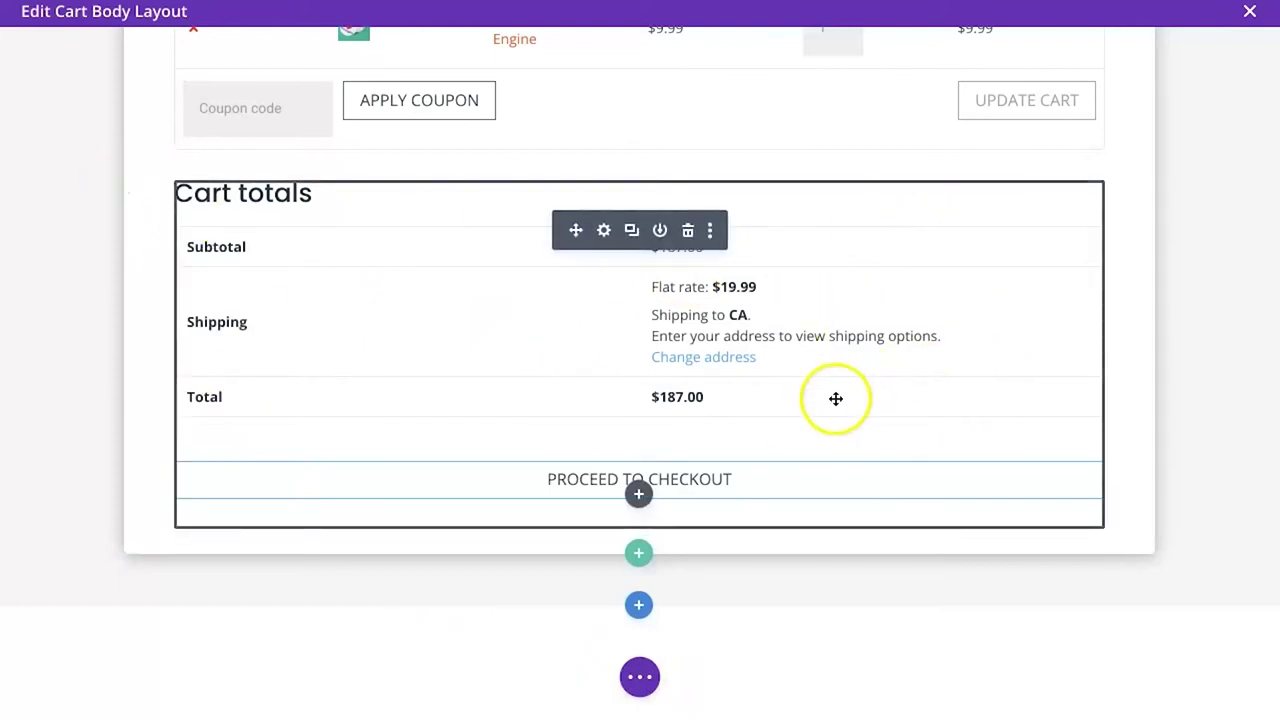
scroll(836, 398, up, 1)
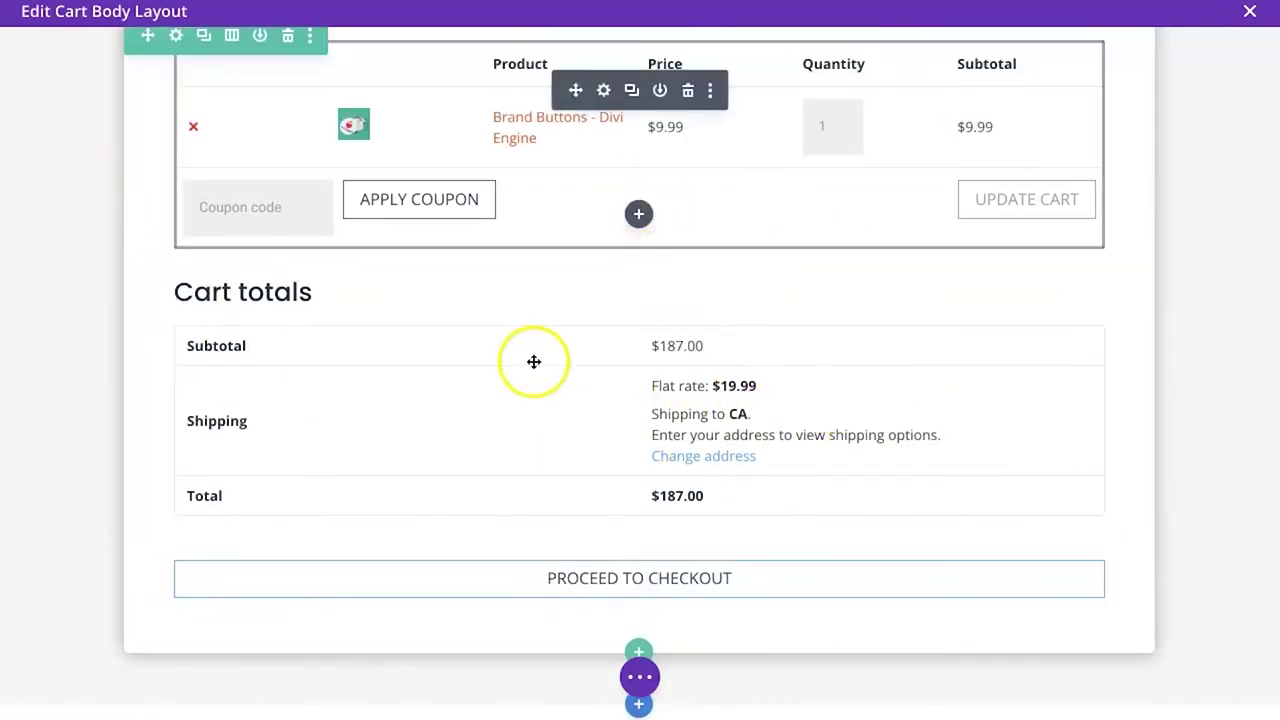
scroll(534, 157, up, 2)
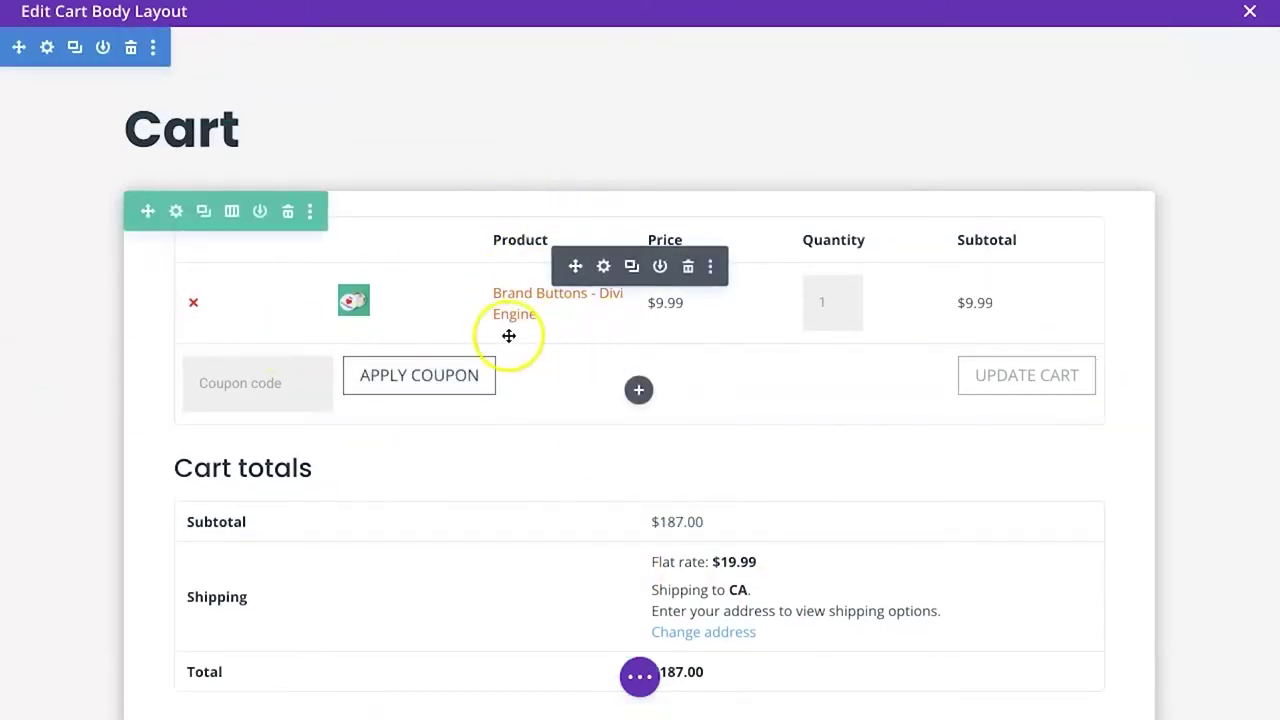
scroll(608, 372, down, 3)
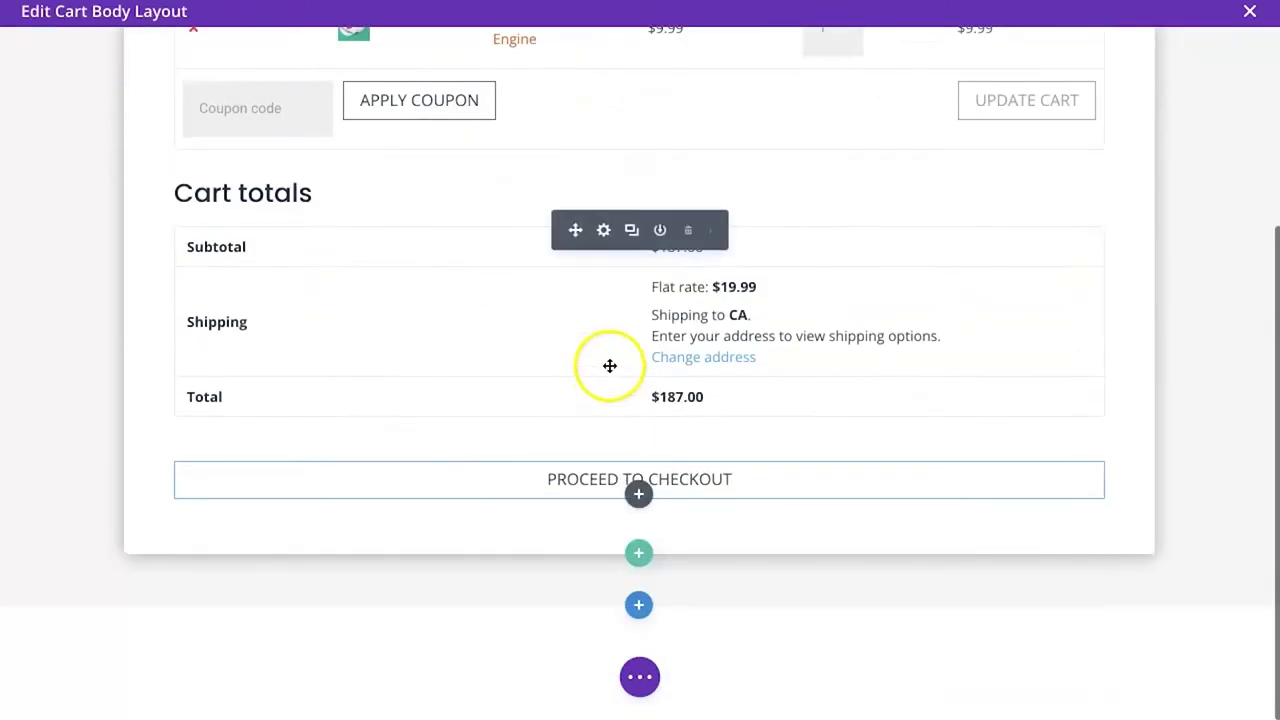
click(604, 230)
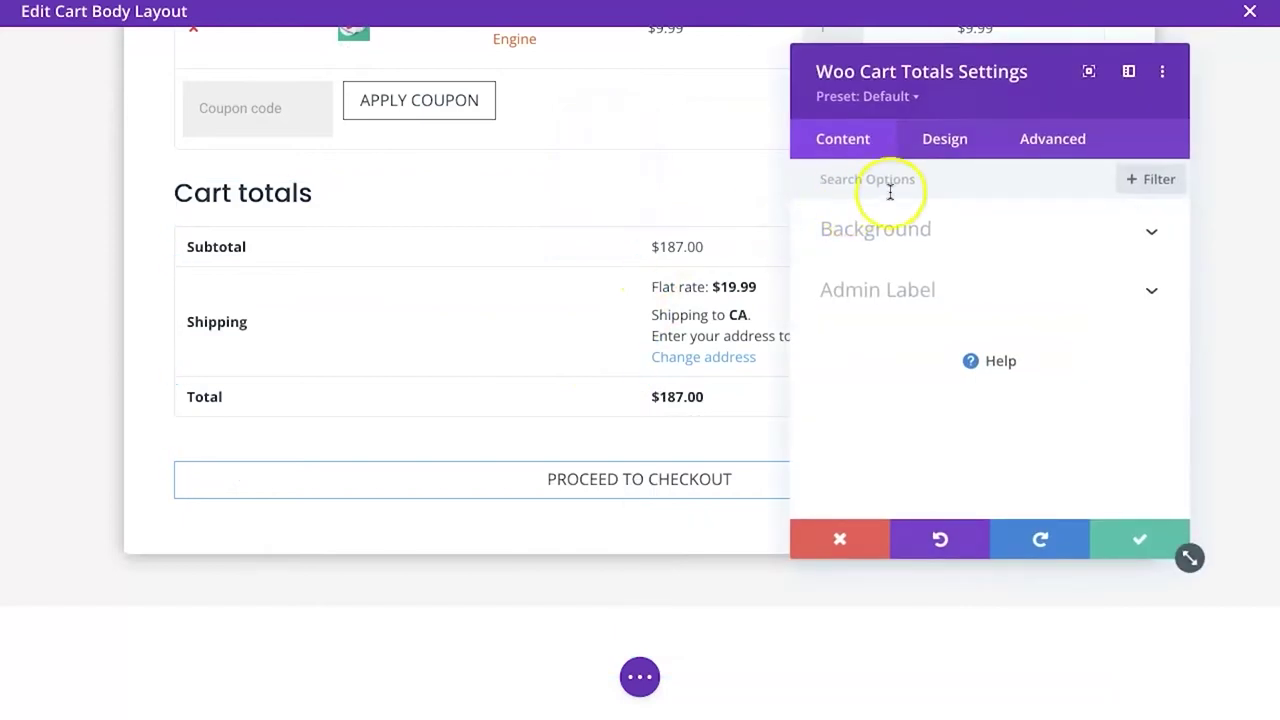
click(940, 134)
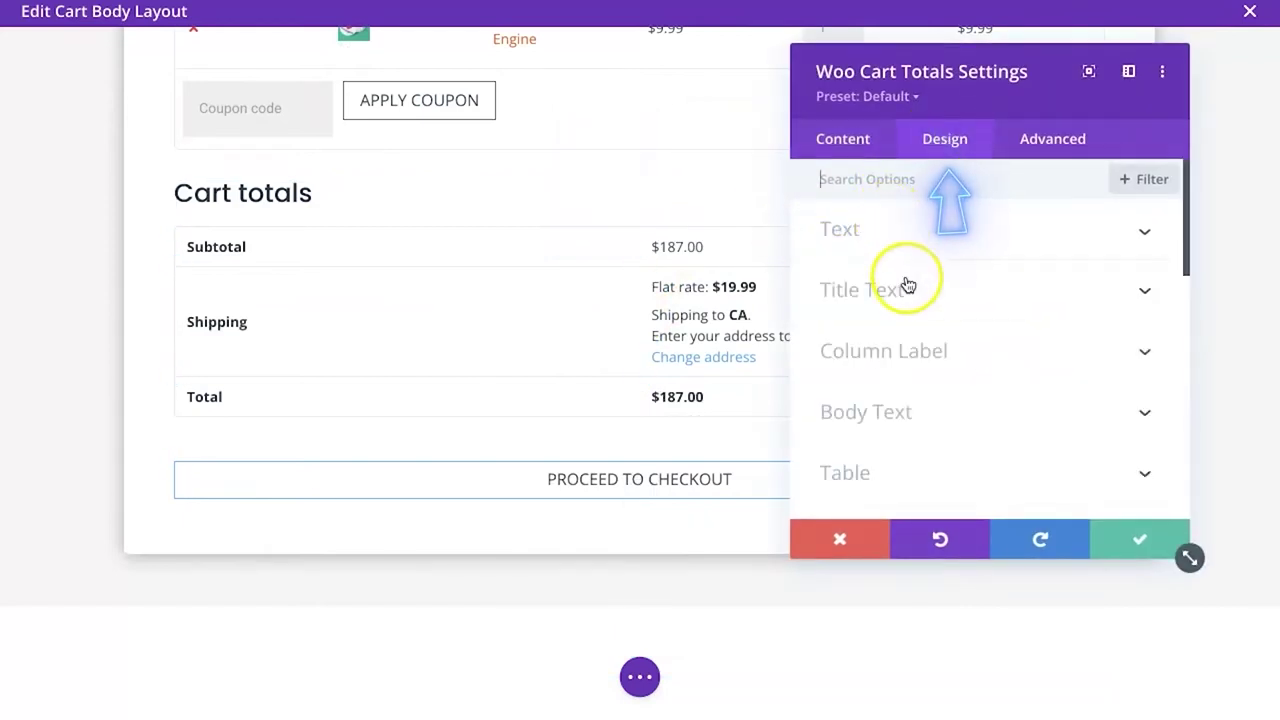
click(906, 412)
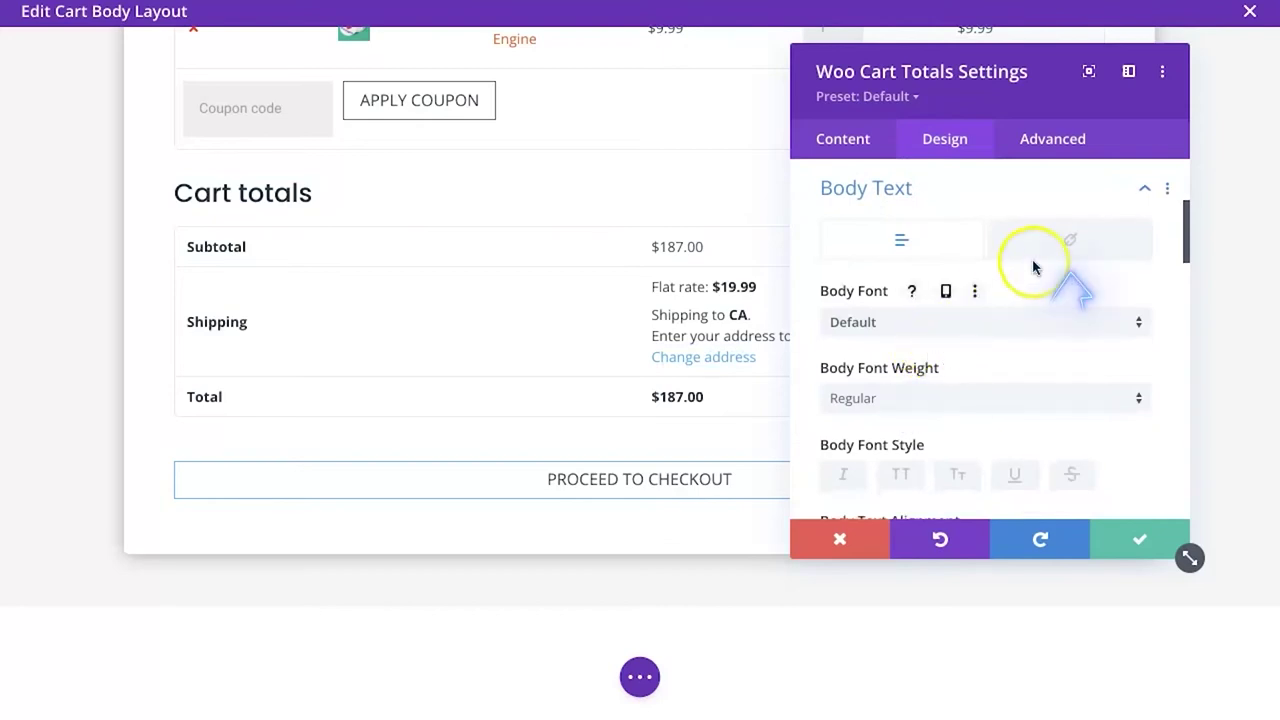
click(1062, 240)
scroll(962, 372, down, 3)
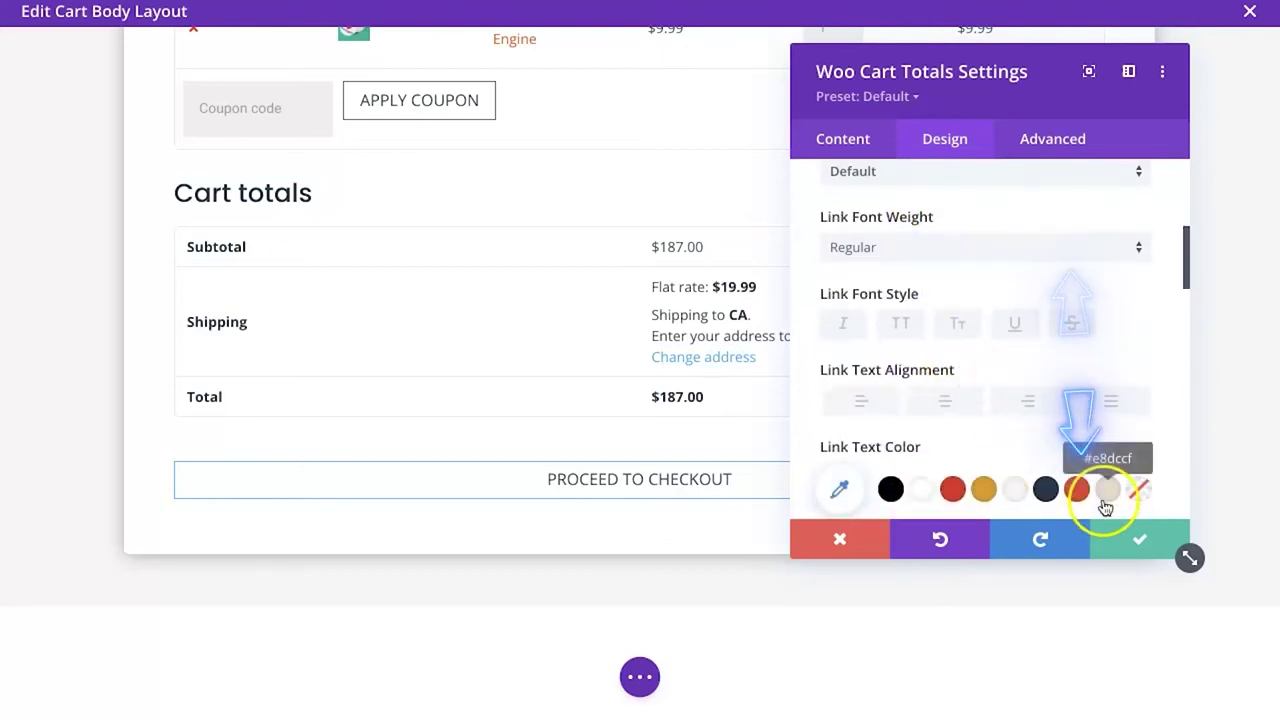
click(1076, 488)
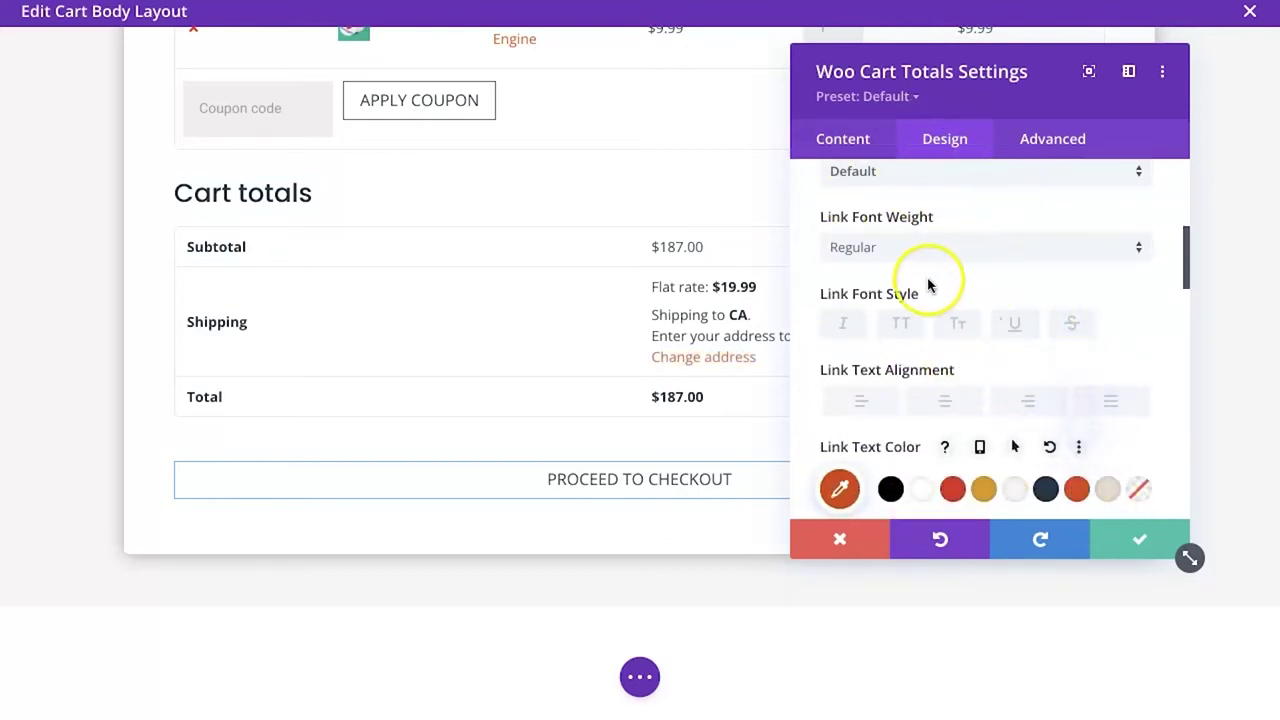
Enable custom button styles for the cart totals module, set the button border color to dark navy and save the settings
scroll(914, 337, down, 5)
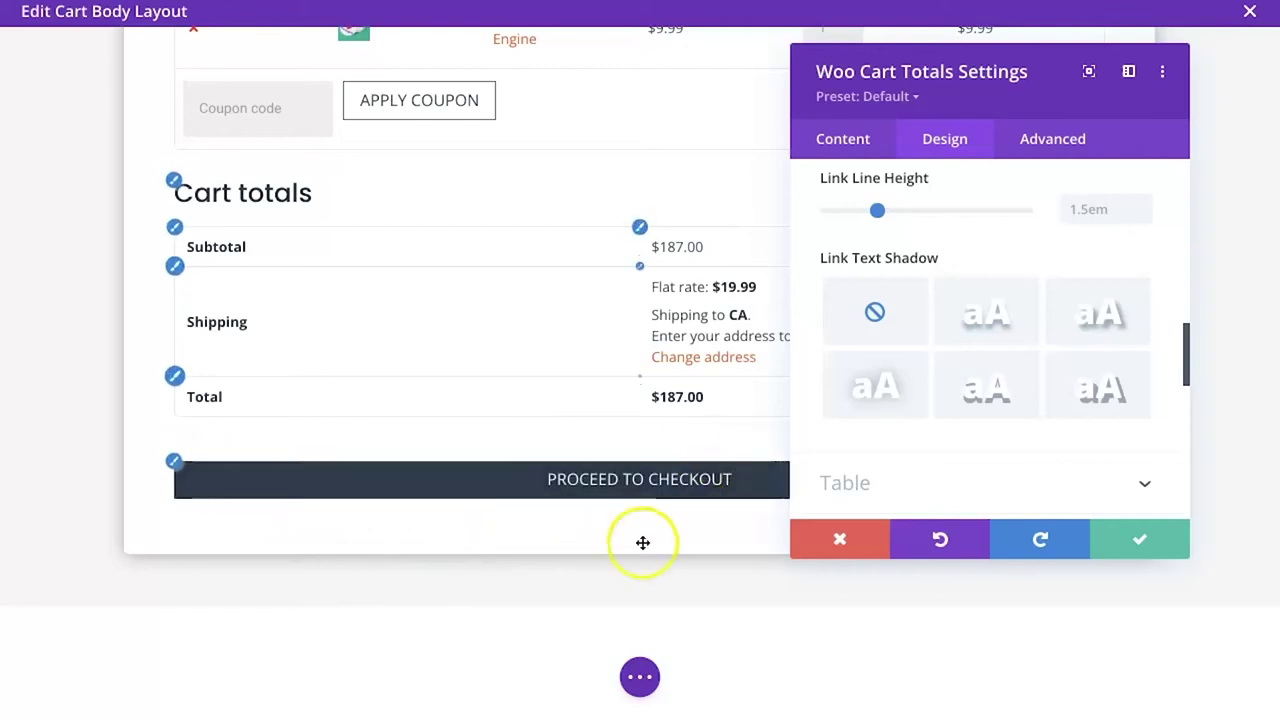
scroll(1083, 403, down, 5)
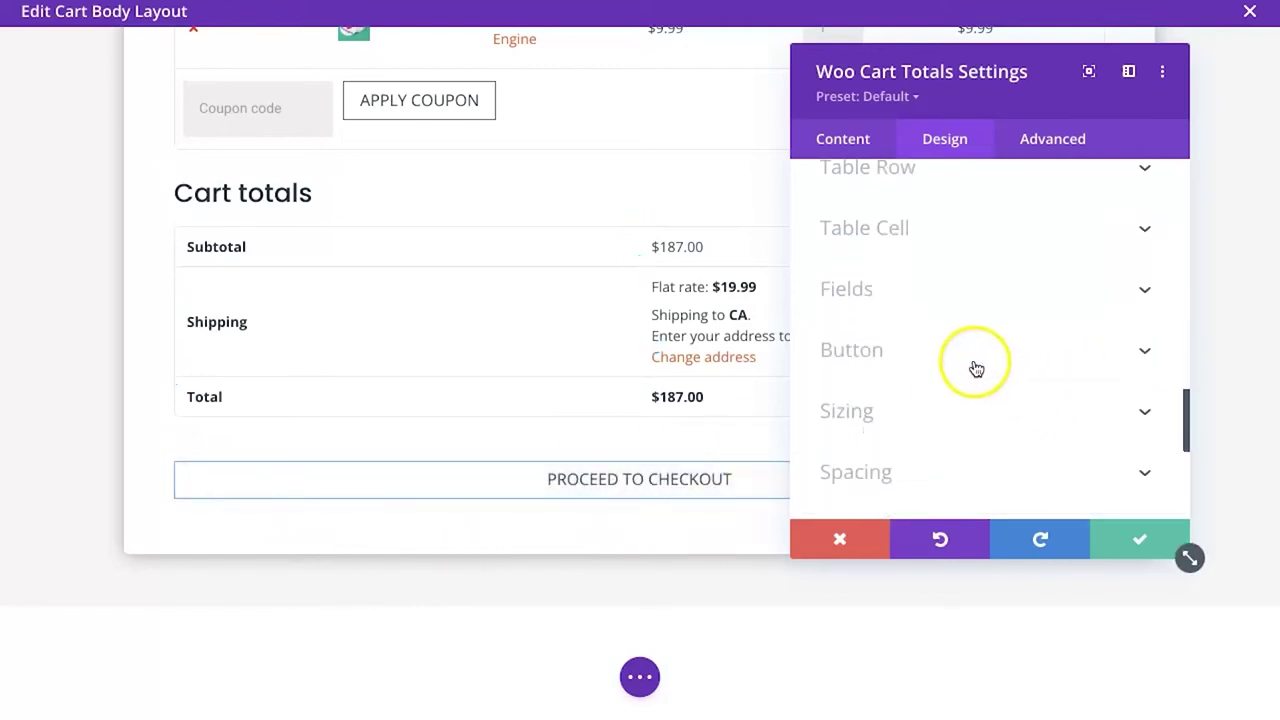
click(971, 363)
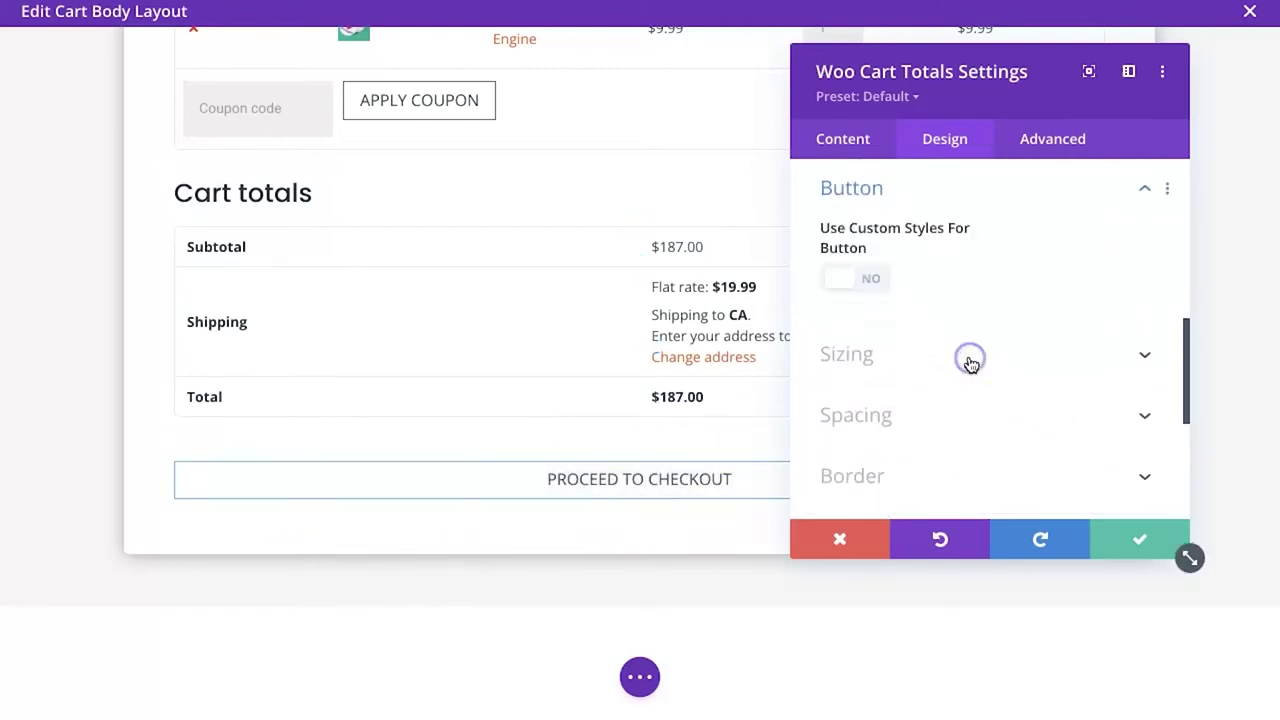
click(858, 290)
scroll(953, 343, down, 6)
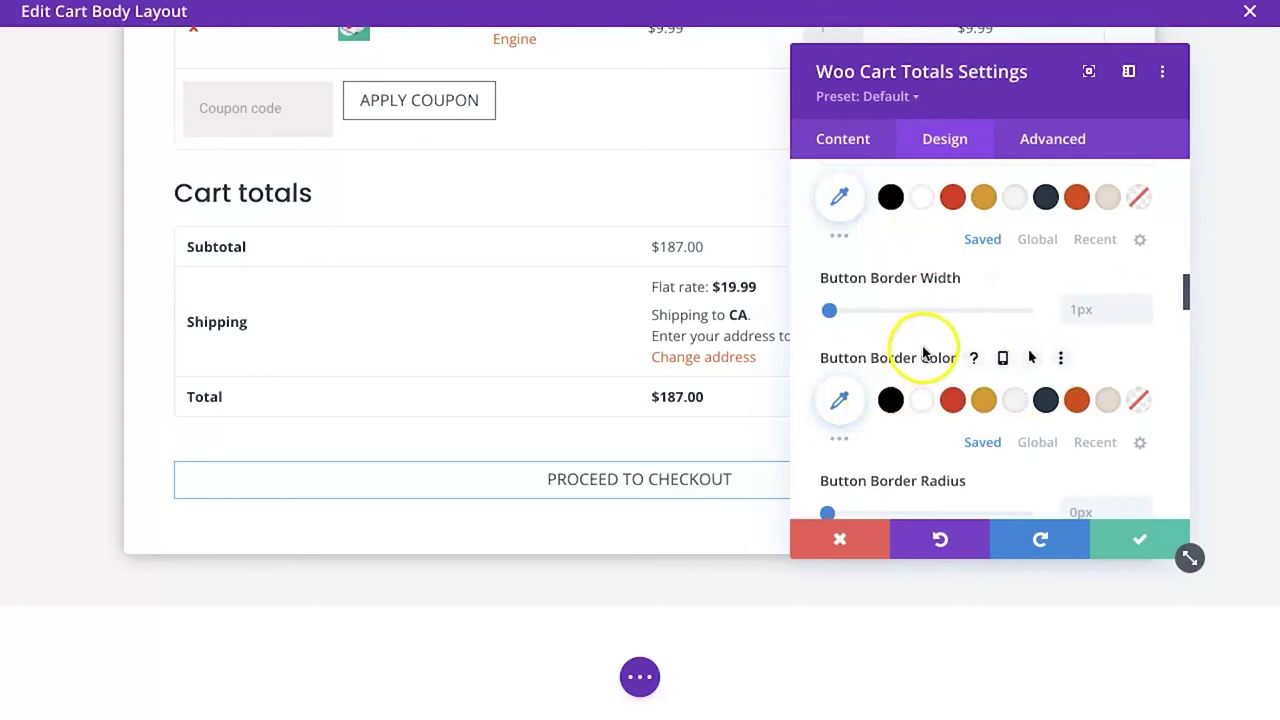
click(1045, 399)
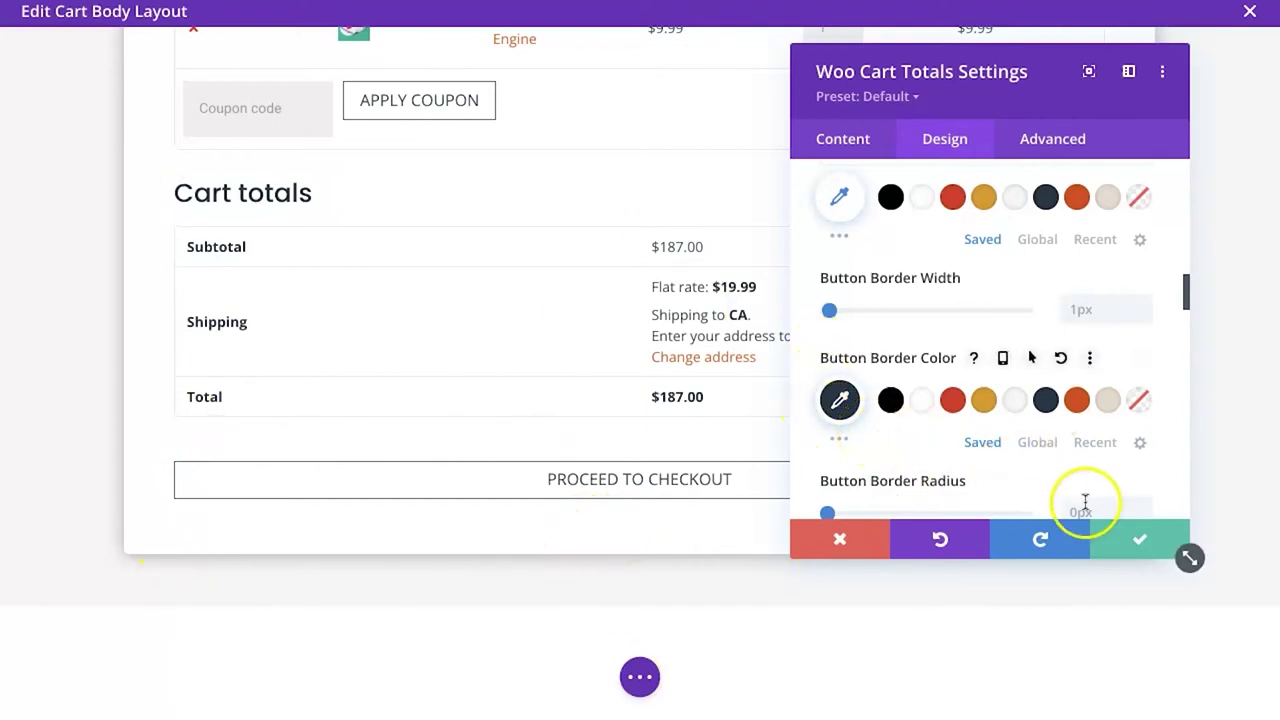
click(1132, 538)
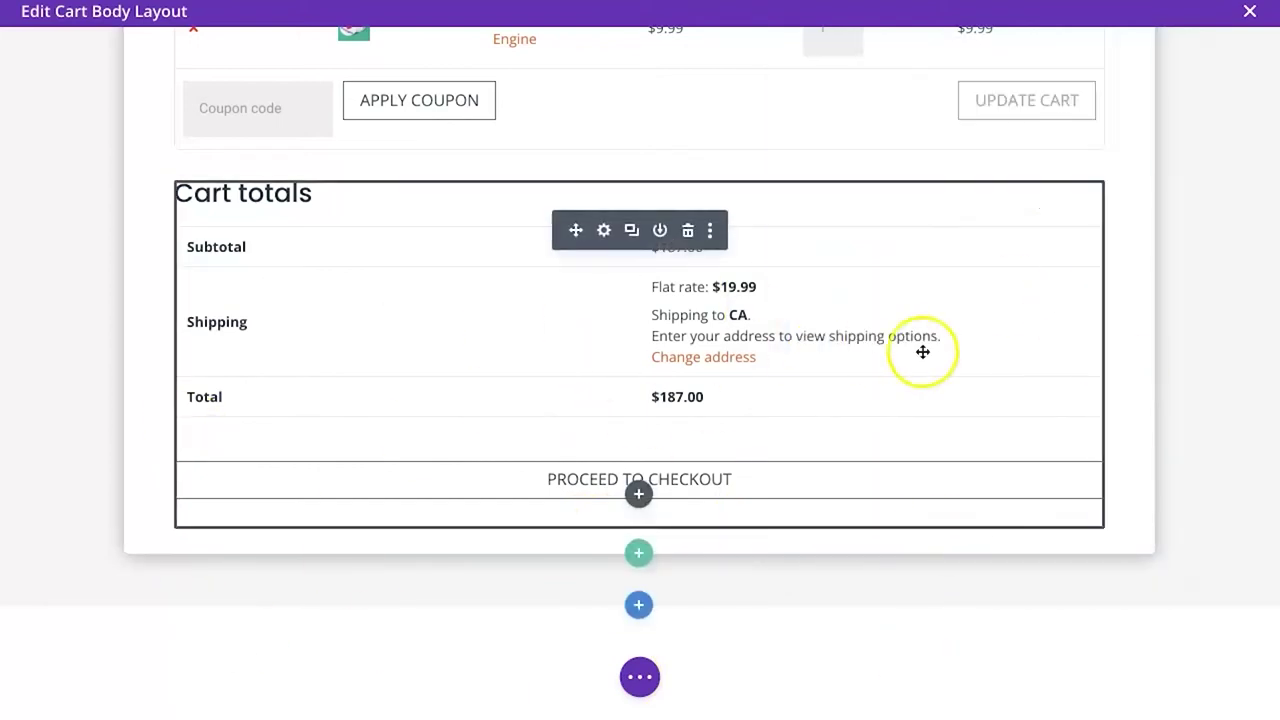
Insert a Woo Notice module with its default Cart Page settings and move it above the cart products
scroll(920, 351, up, 3)
scroll(749, 491, down, 3)
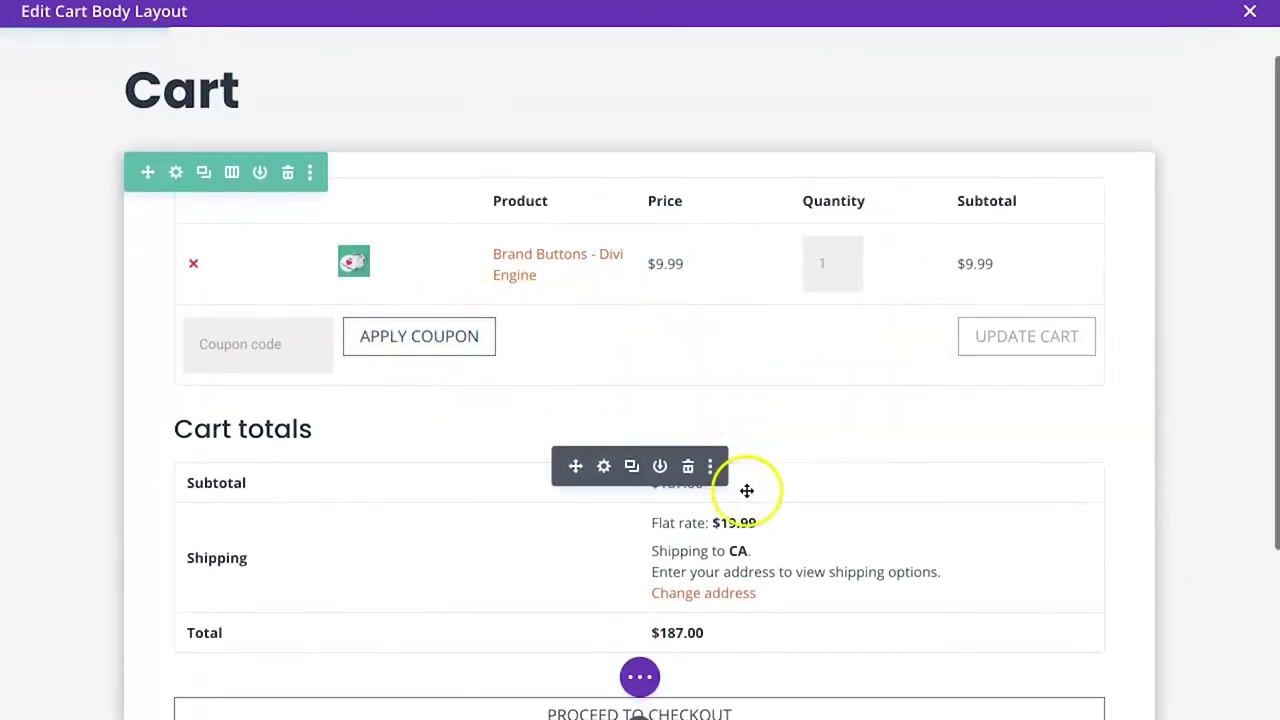
scroll(553, 274, up, 2)
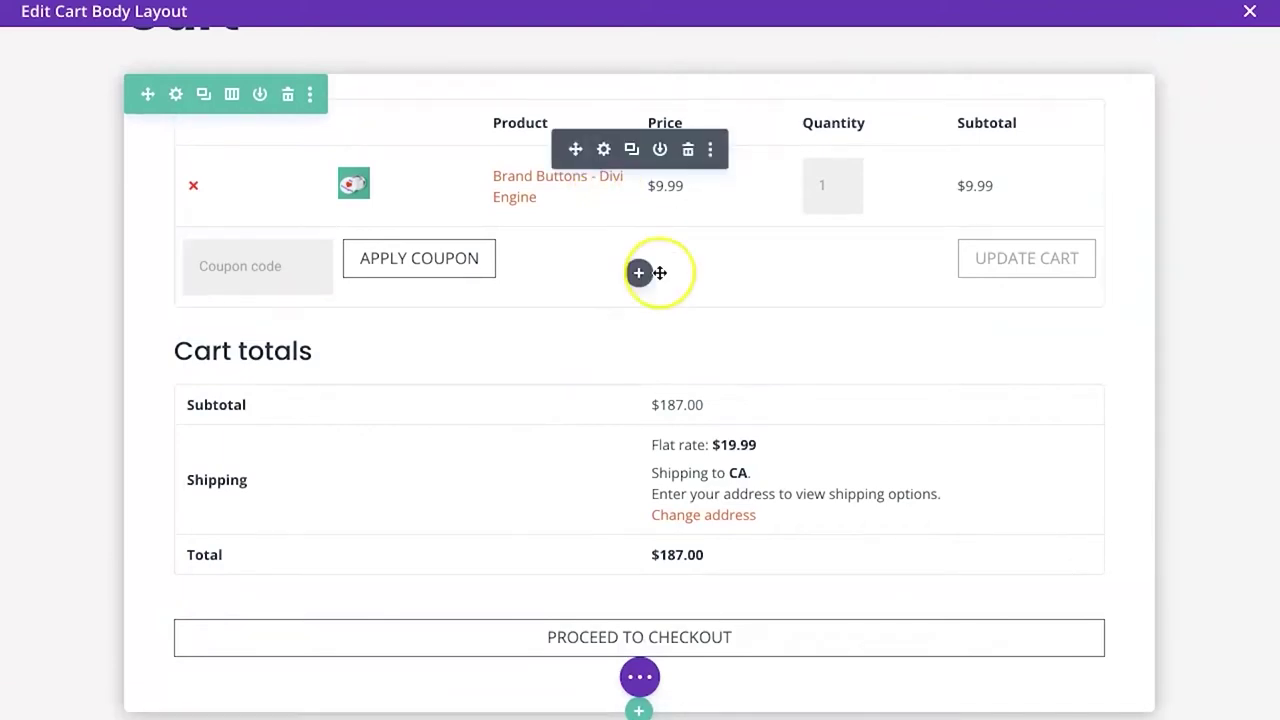
scroll(655, 275, down, 2)
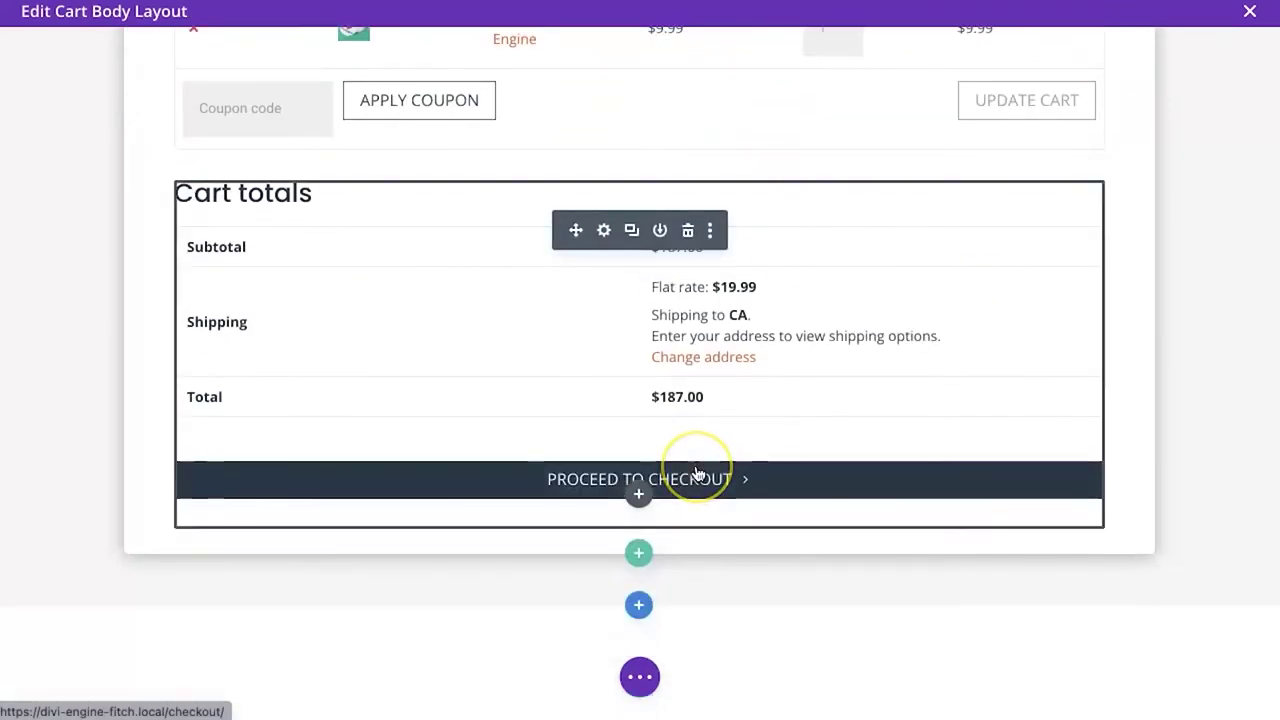
scroll(698, 473, up, 3)
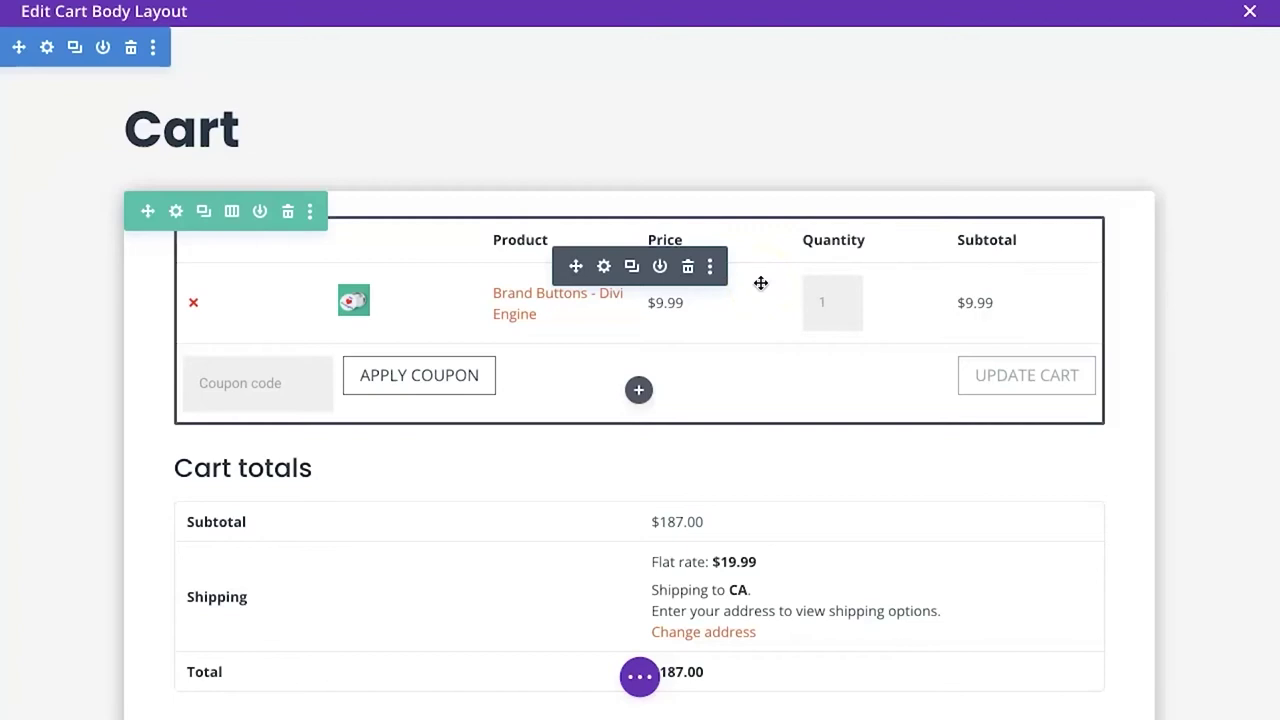
click(636, 391)
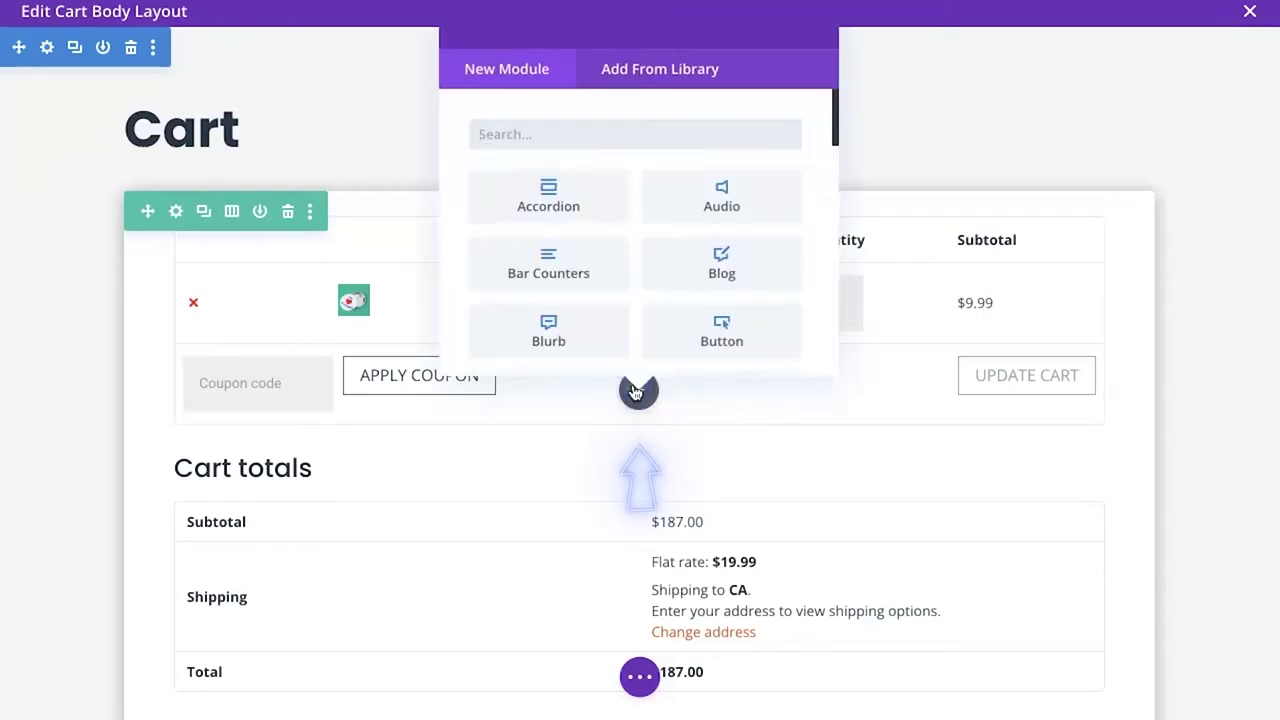
text(noti)
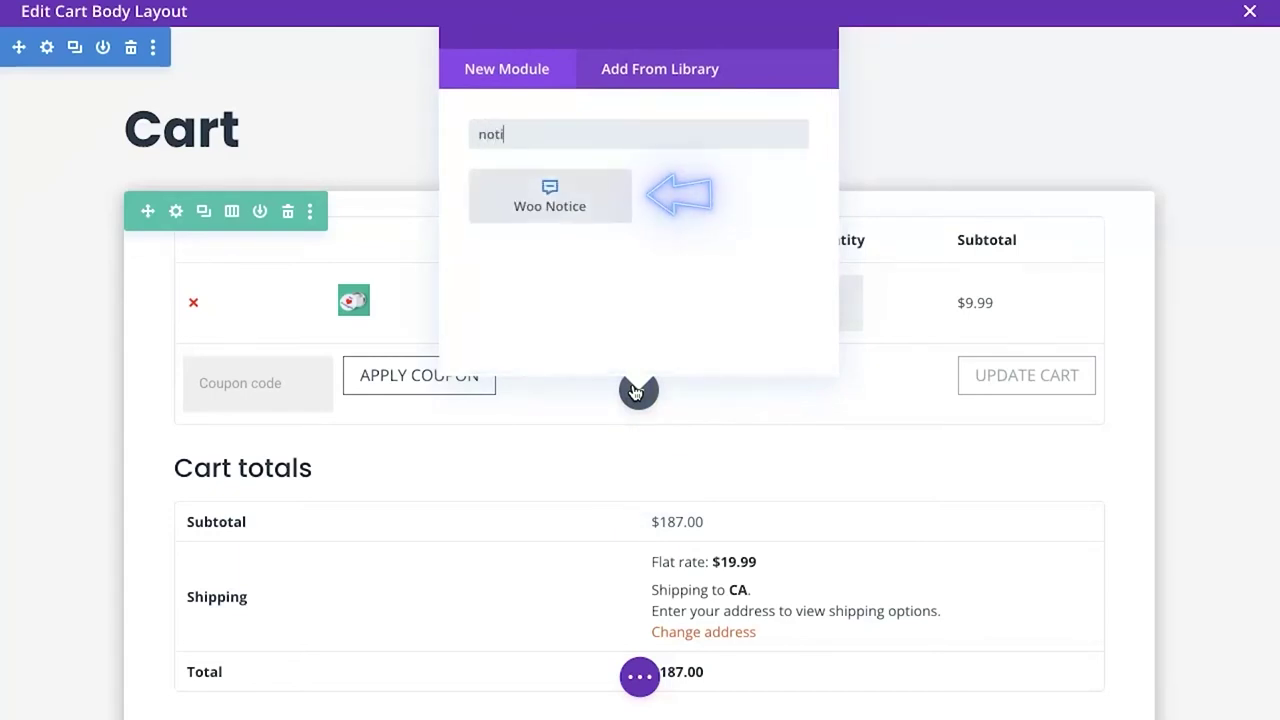
click(558, 214)
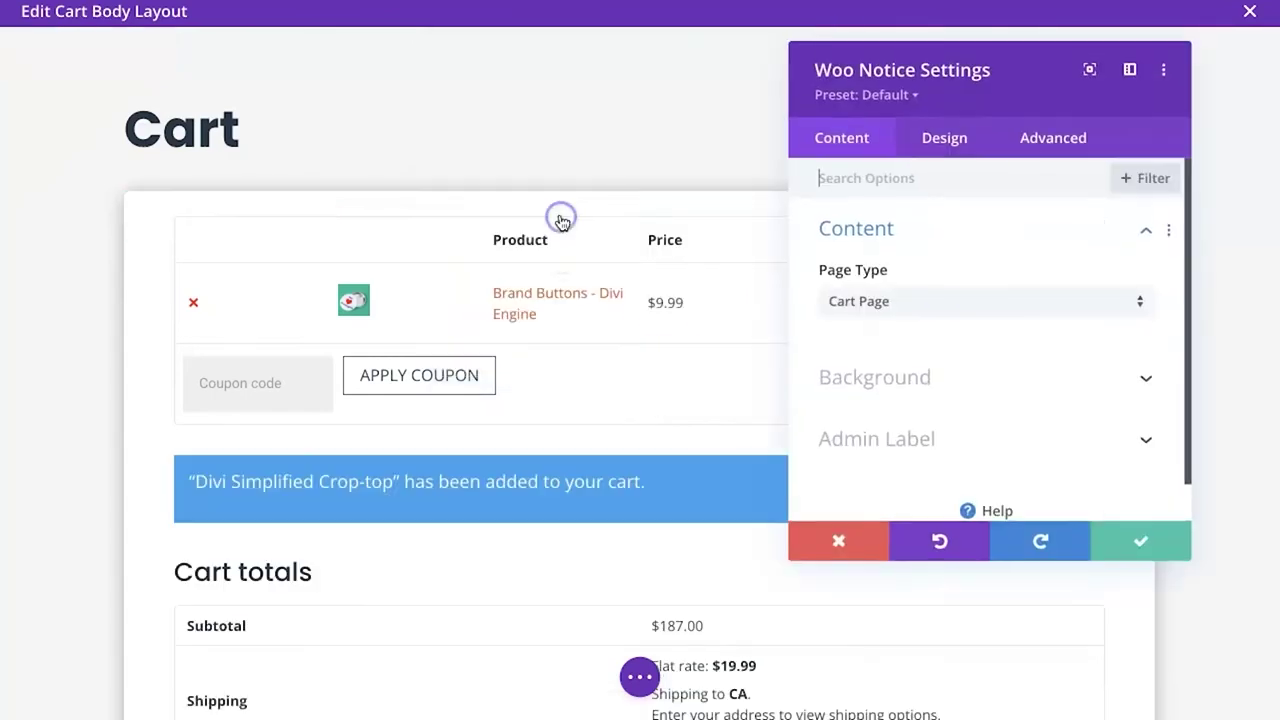
click(1104, 537)
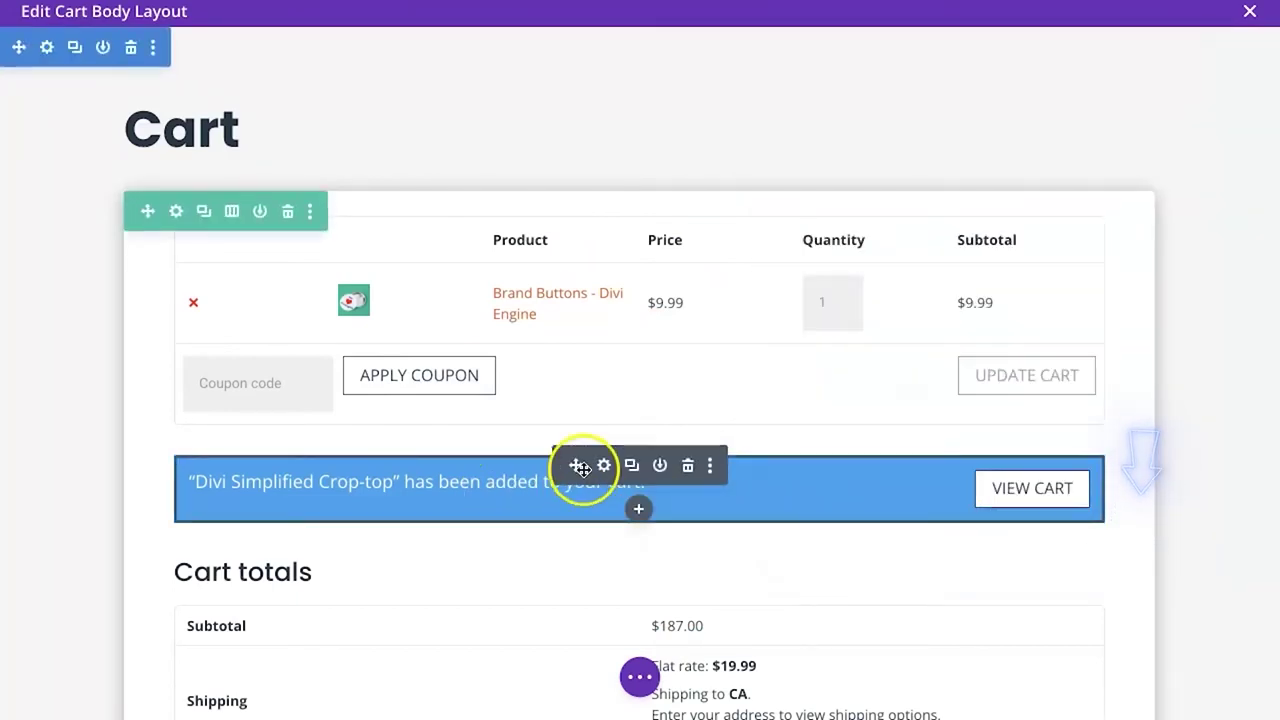
drag(574, 466, 569, 251)
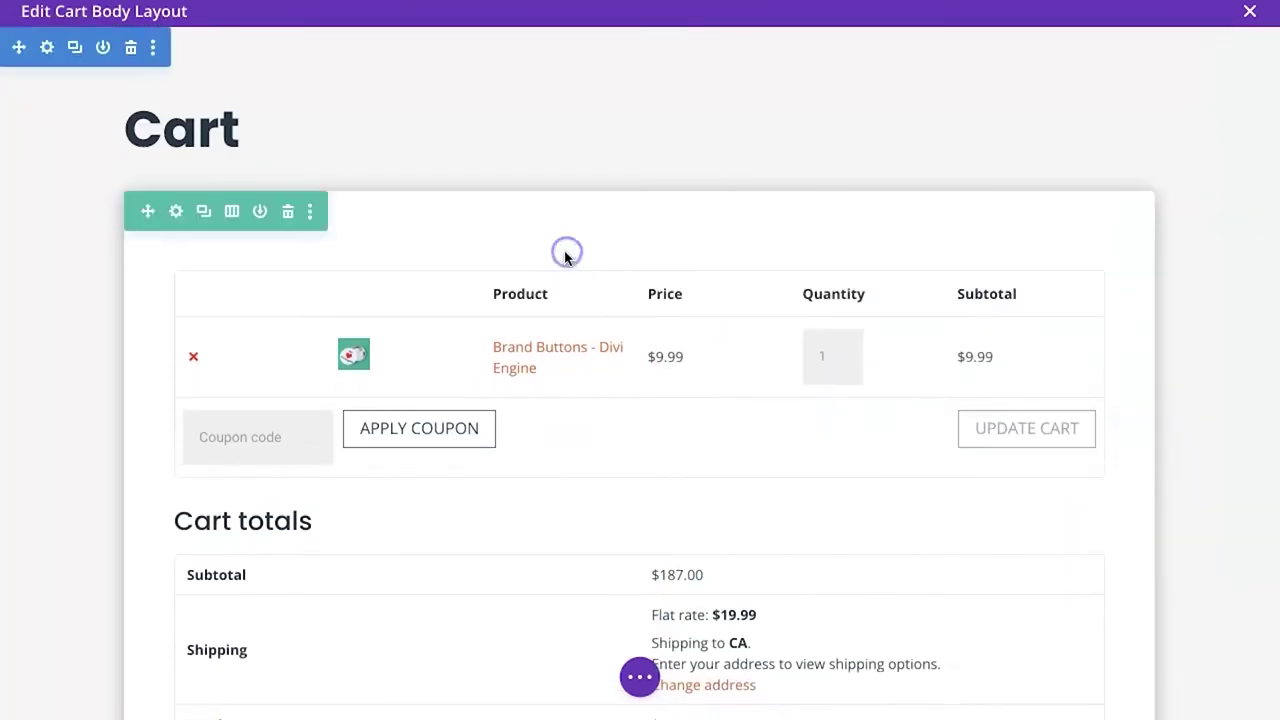
Set the Woo Notice module's background color to the saved orange #e04405
click(605, 228)
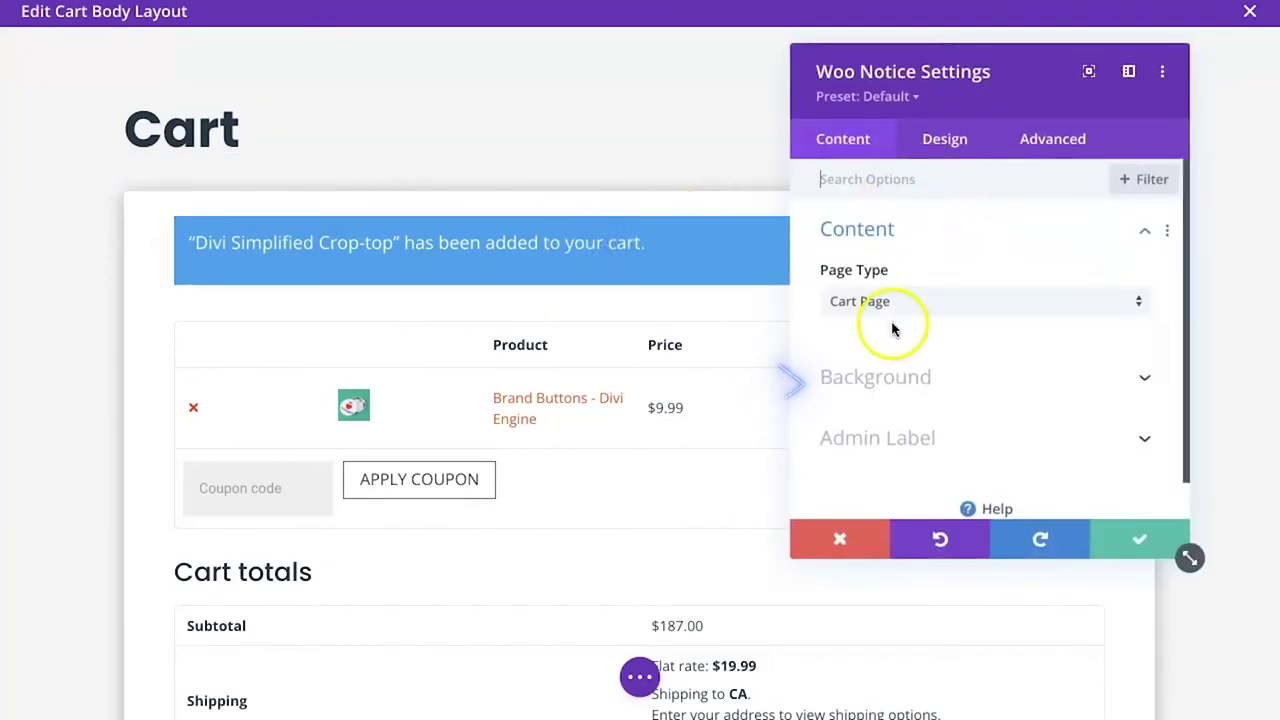
click(882, 380)
scroll(1034, 386, down, 4)
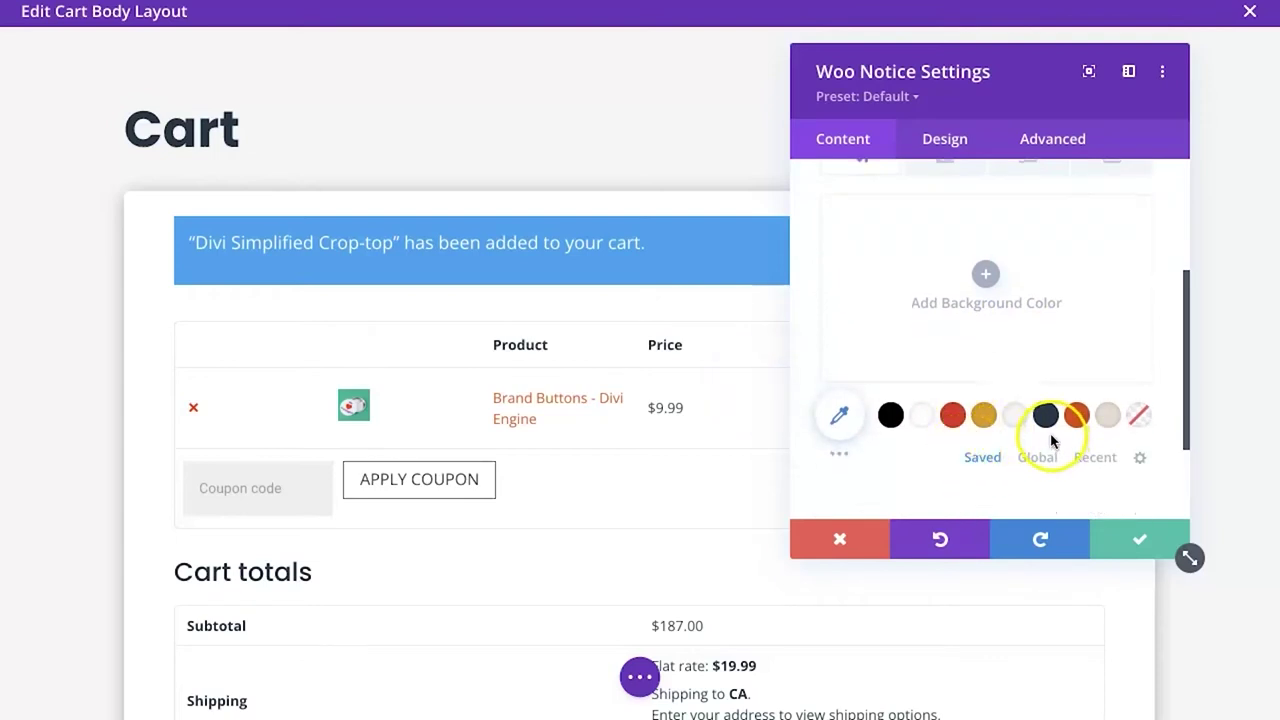
click(1078, 418)
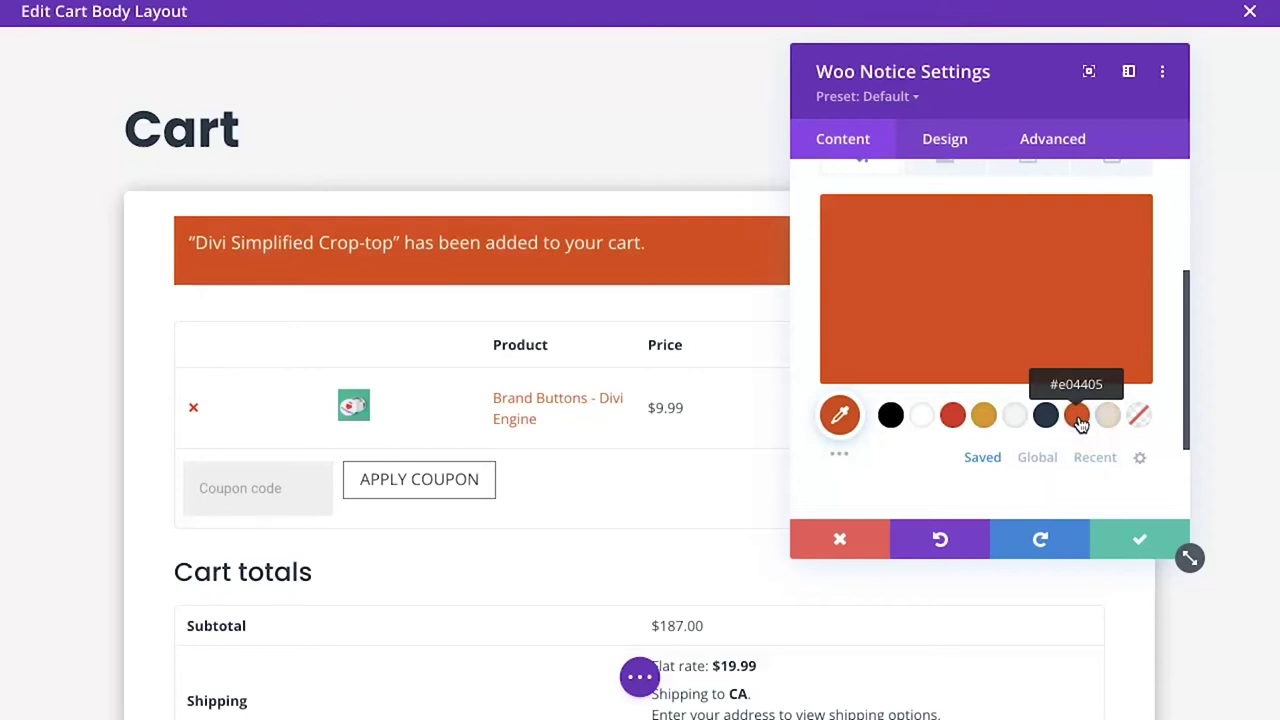
Style the Woo Notice error text with white color and Ultra Bold font weight
click(958, 136)
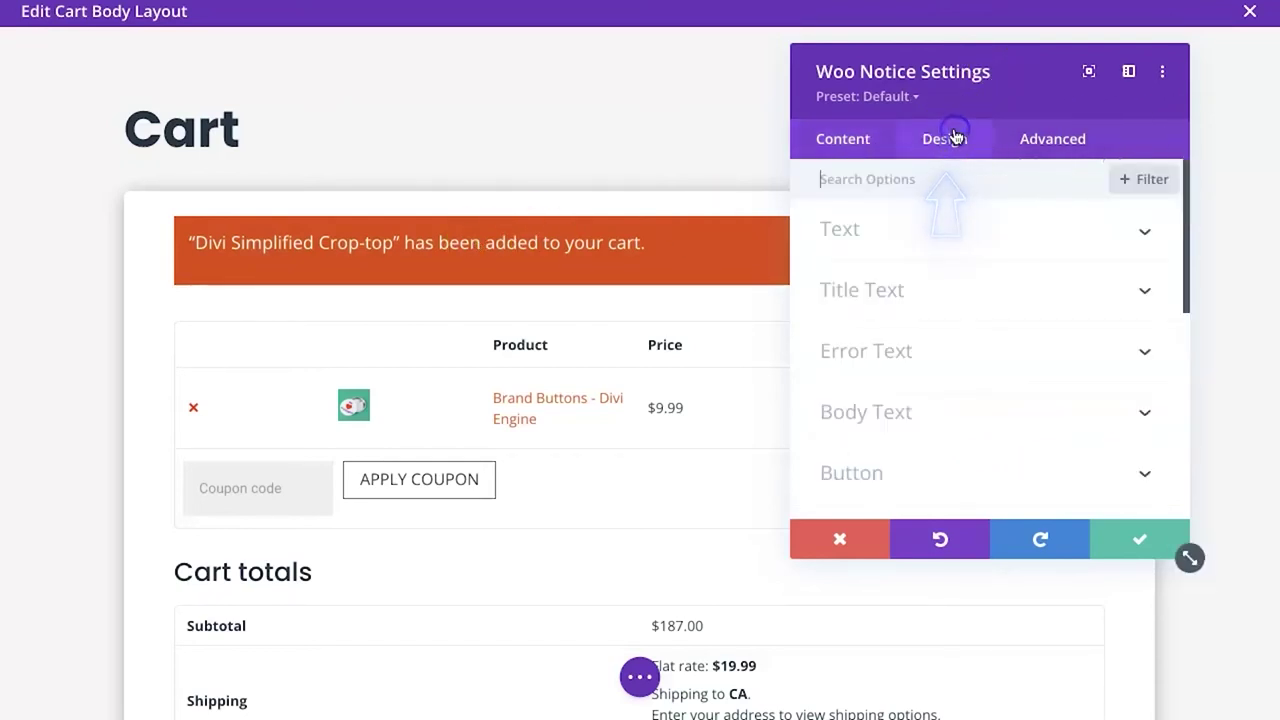
click(874, 360)
scroll(952, 285, down, 3)
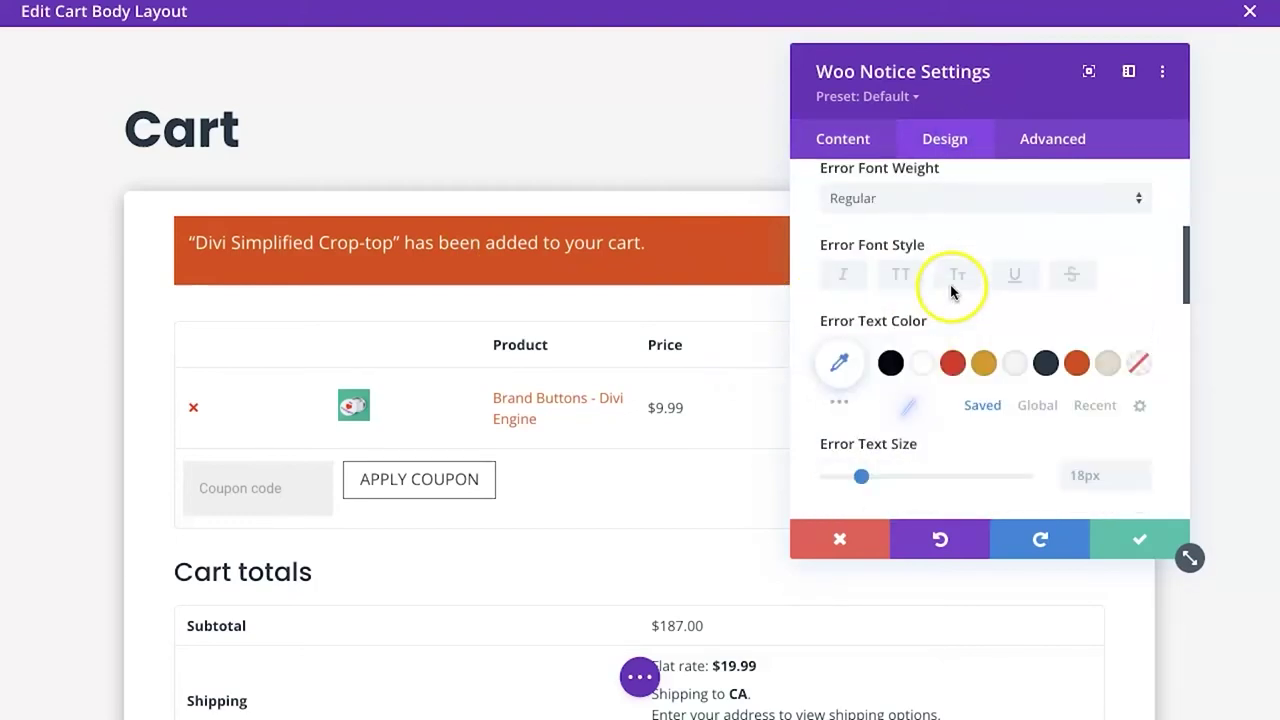
click(923, 367)
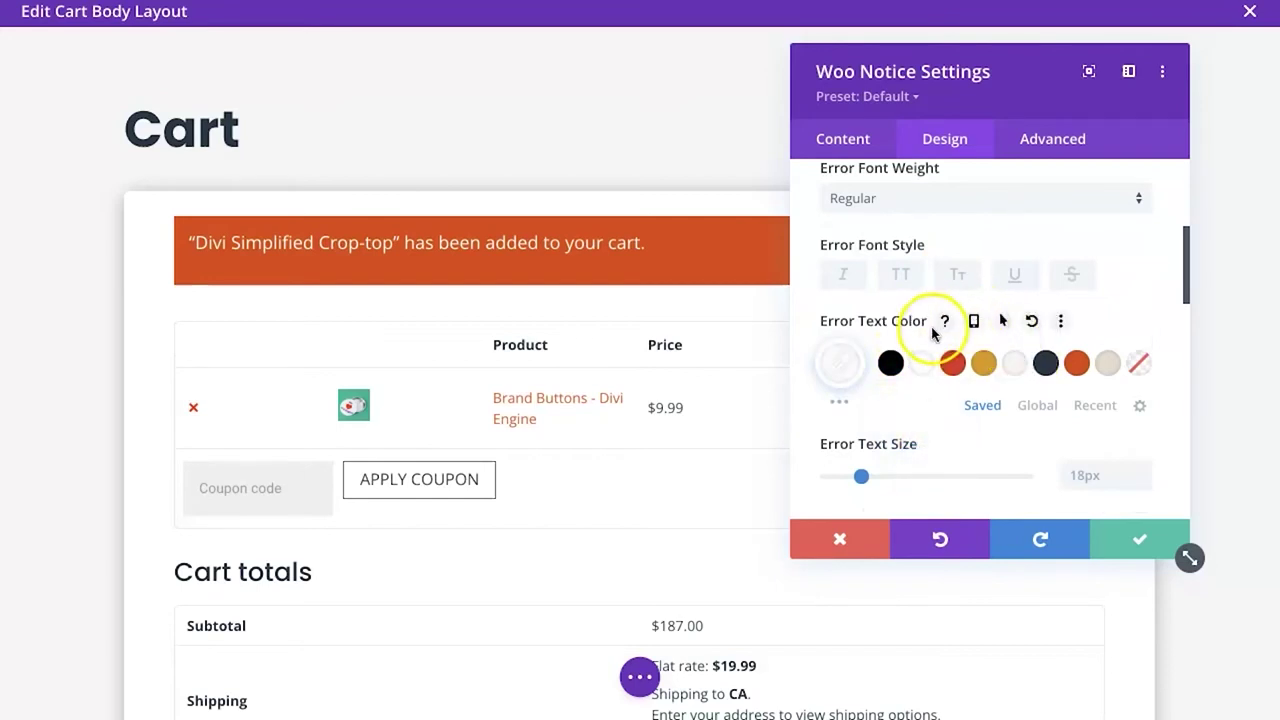
scroll(935, 333, up, 1)
click(929, 256)
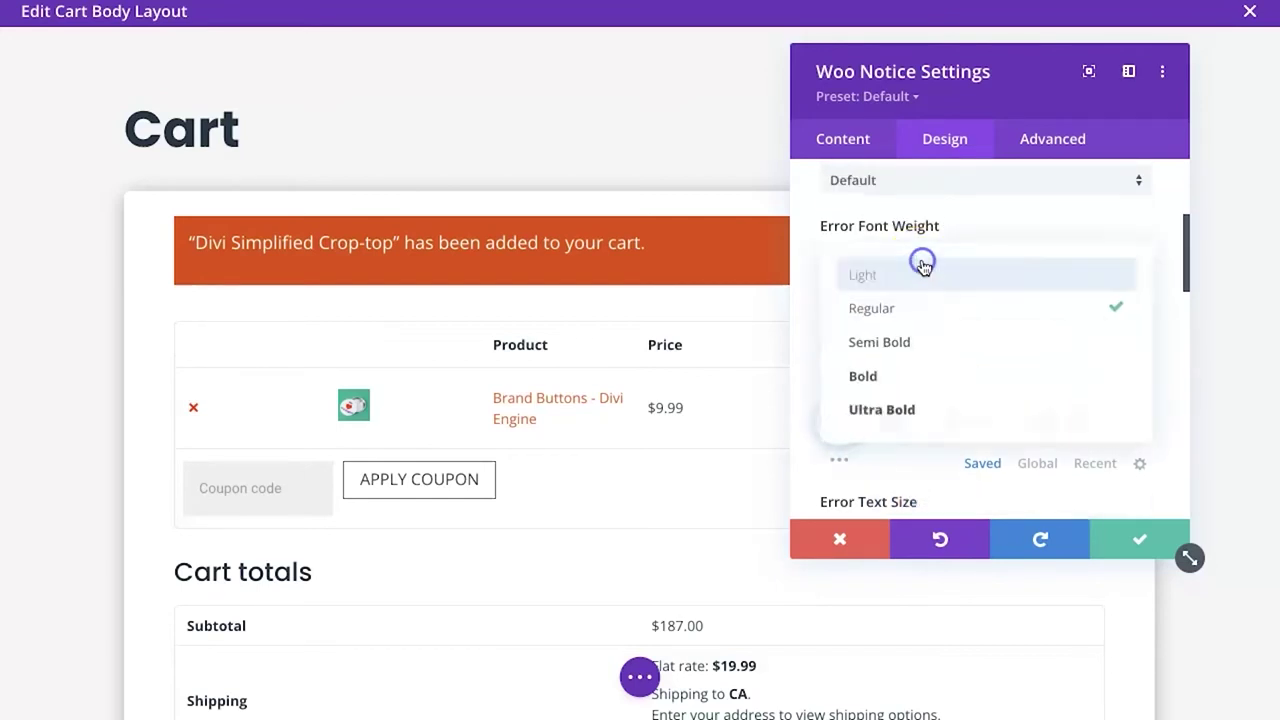
click(910, 406)
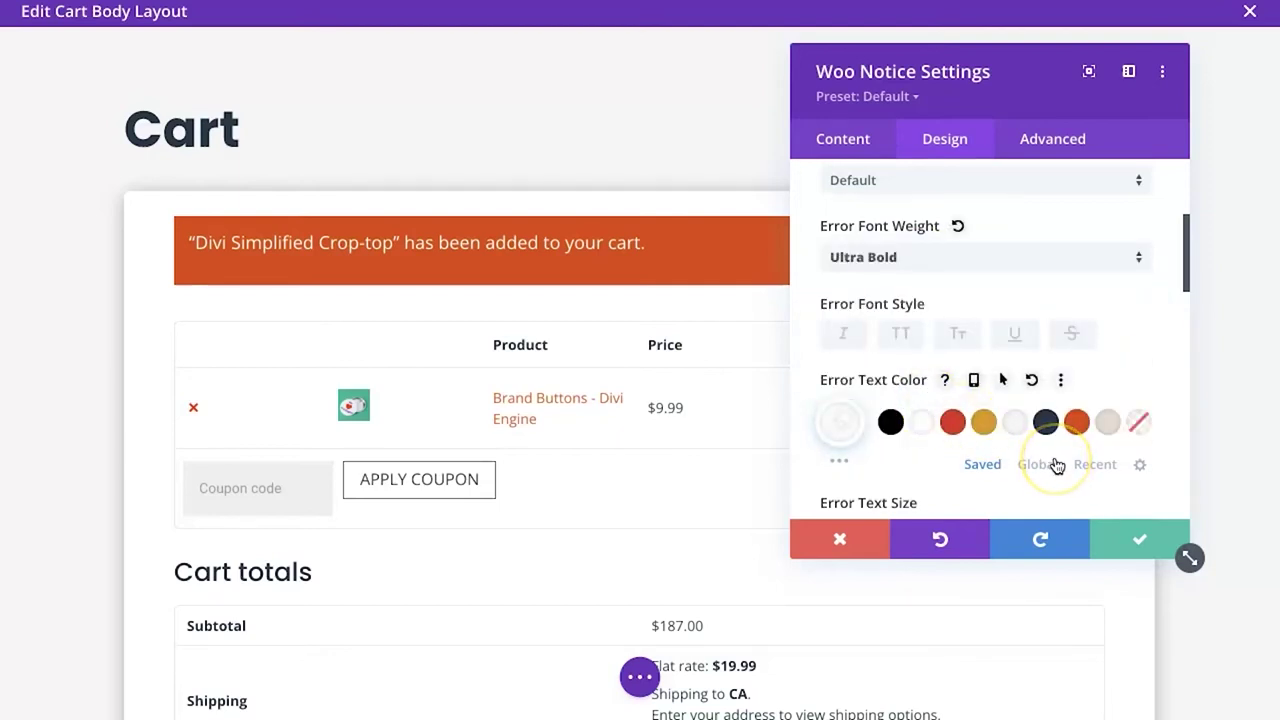
Set the notice's error letter spacing to 1px and open its title text settings
scroll(1014, 466, down, 3)
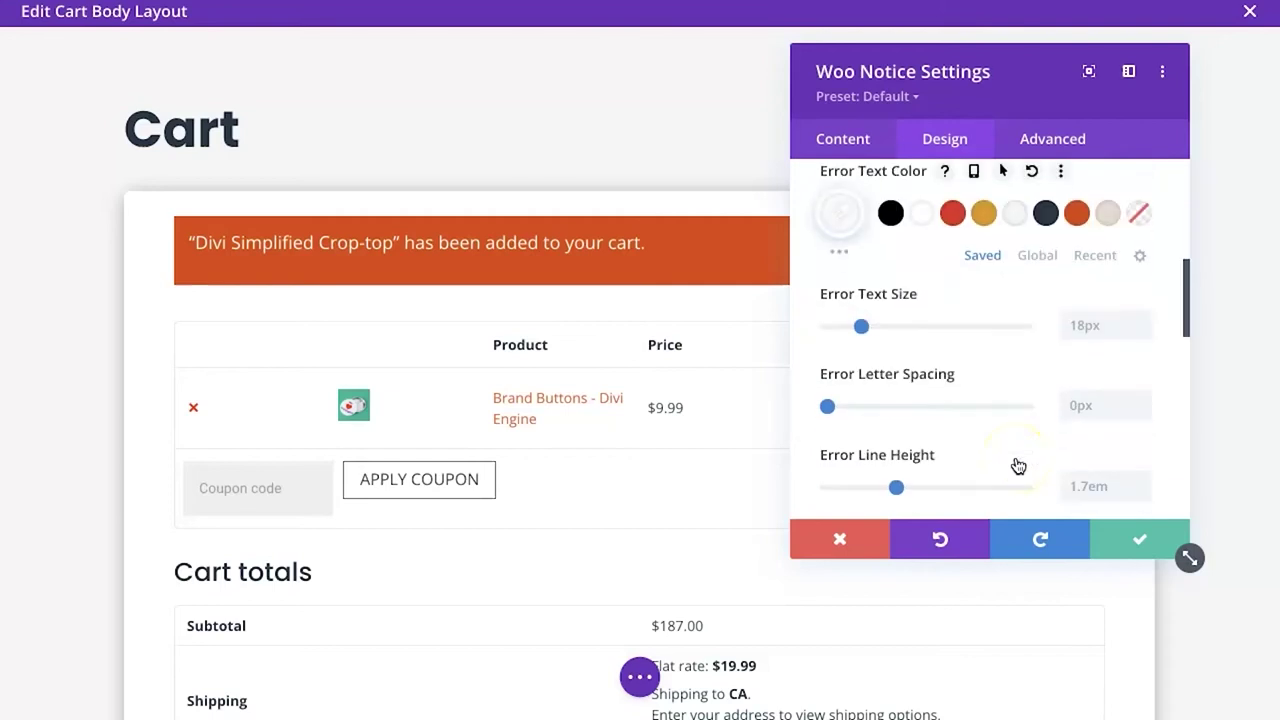
click(1079, 409)
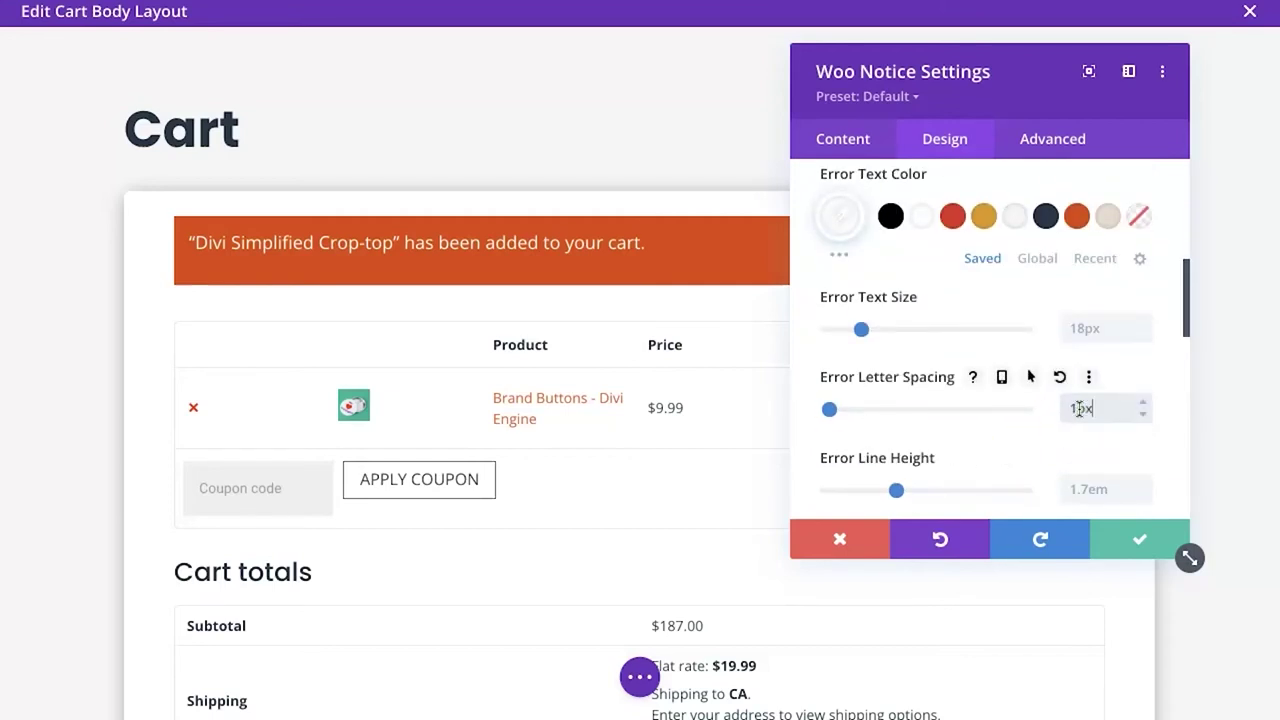
scroll(900, 178, up, 10)
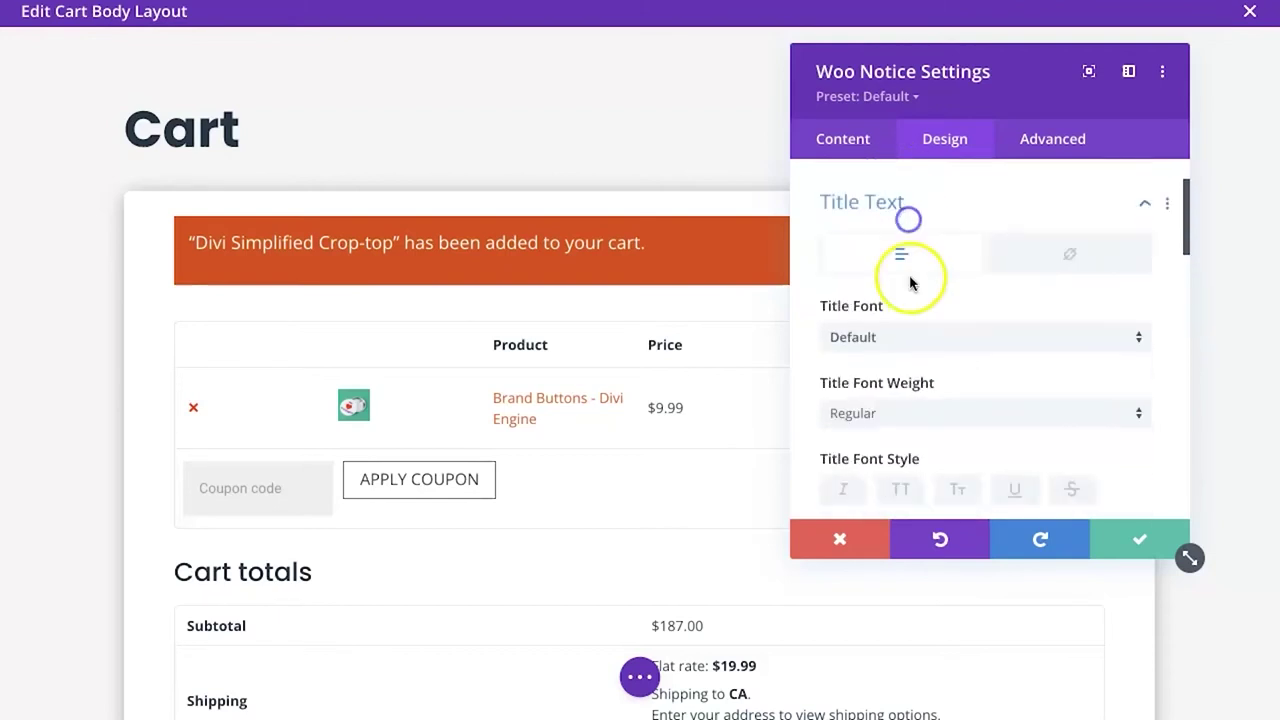
Collapse the title text settings, review the remaining design options and save the Woo Notice module
click(905, 188)
scroll(915, 240, up, 2)
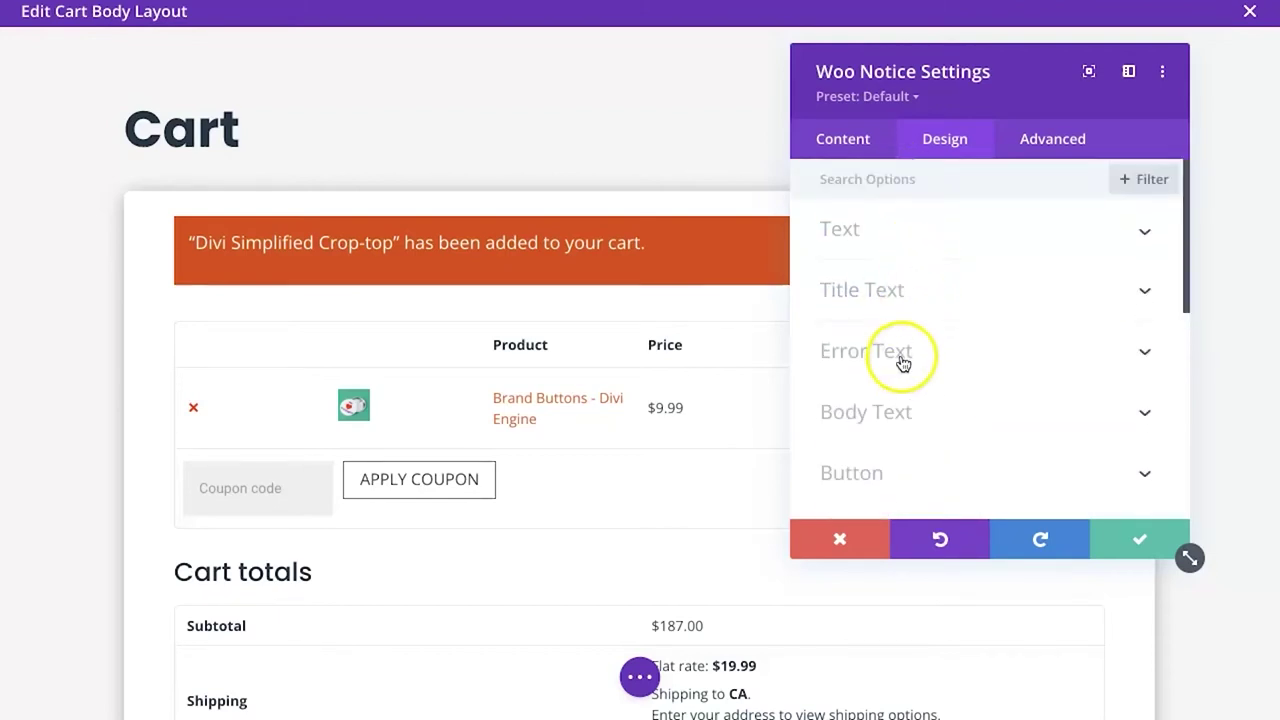
scroll(900, 460, down, 2)
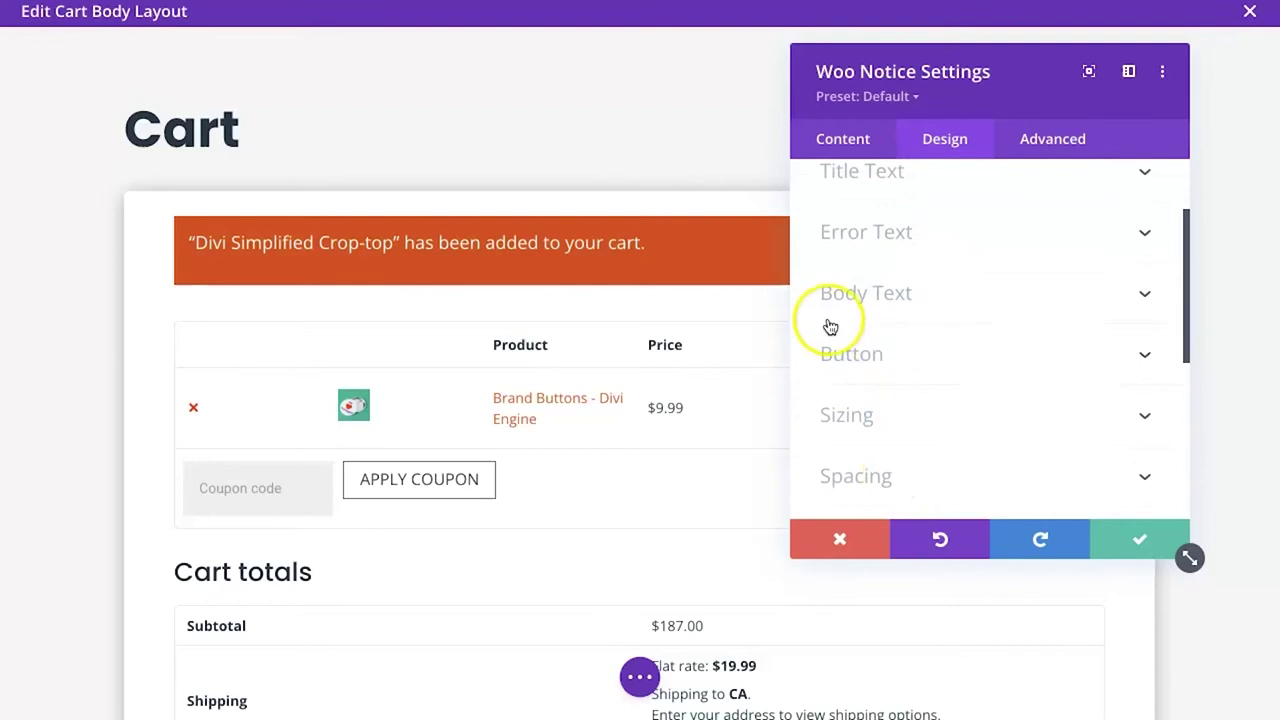
scroll(929, 310, up, 2)
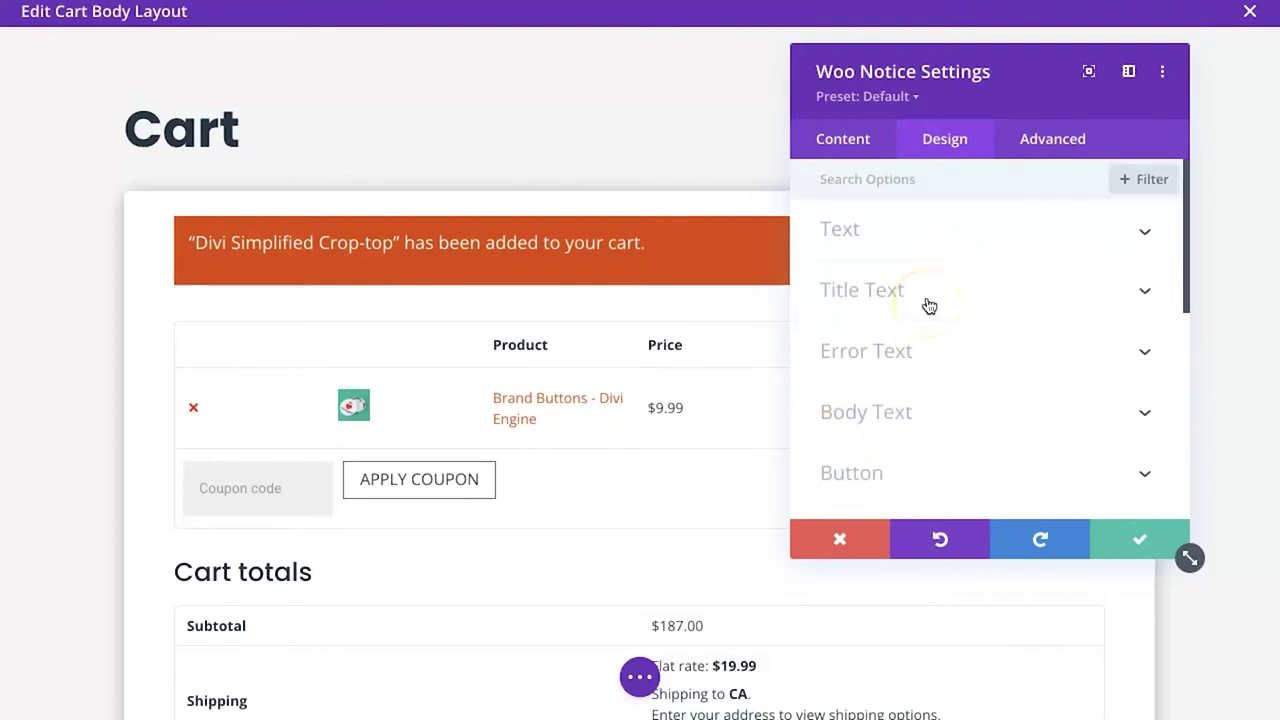
click(1124, 531)
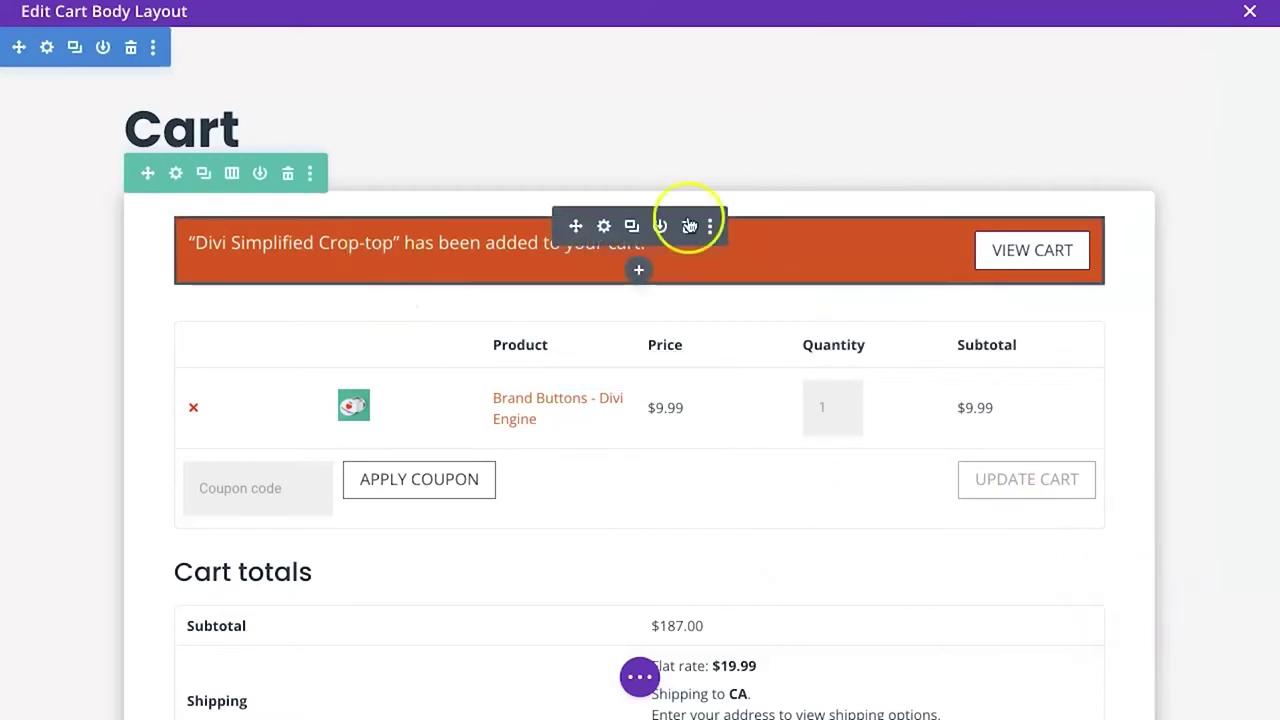
Reopen the Woo Notice module's design settings and enable custom styles for its button
mouse_move(1034, 249)
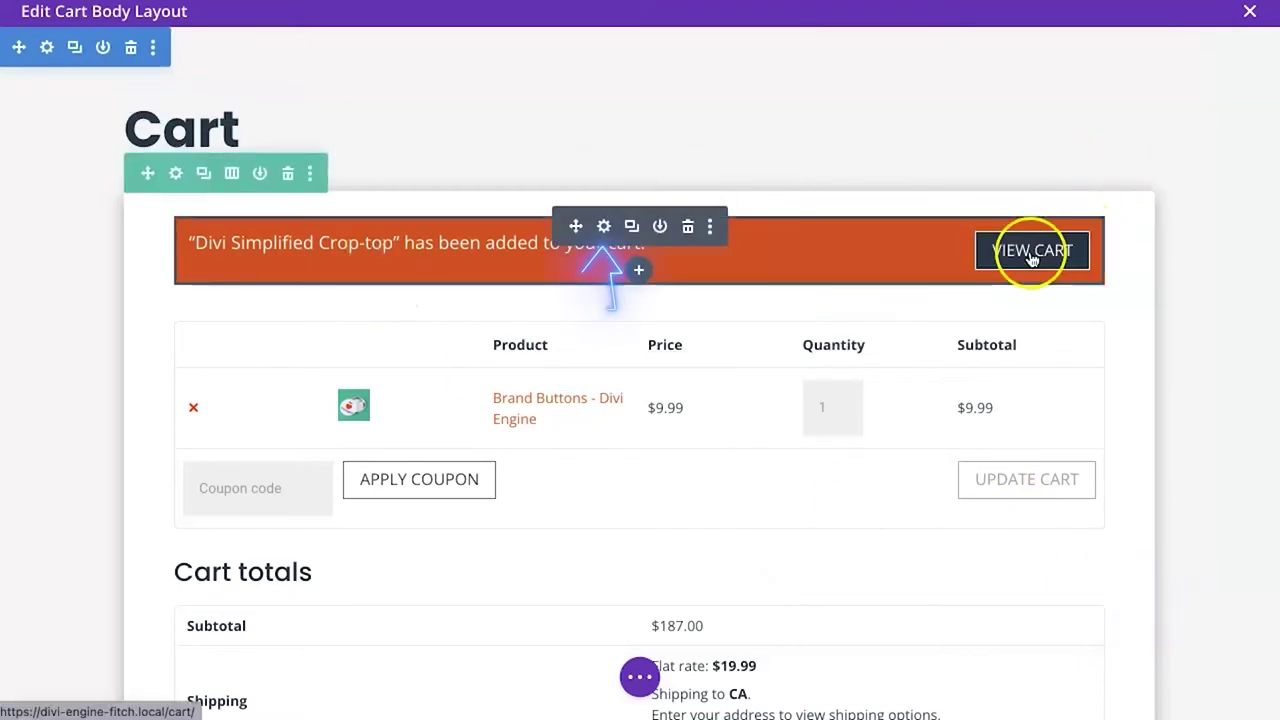
click(605, 227)
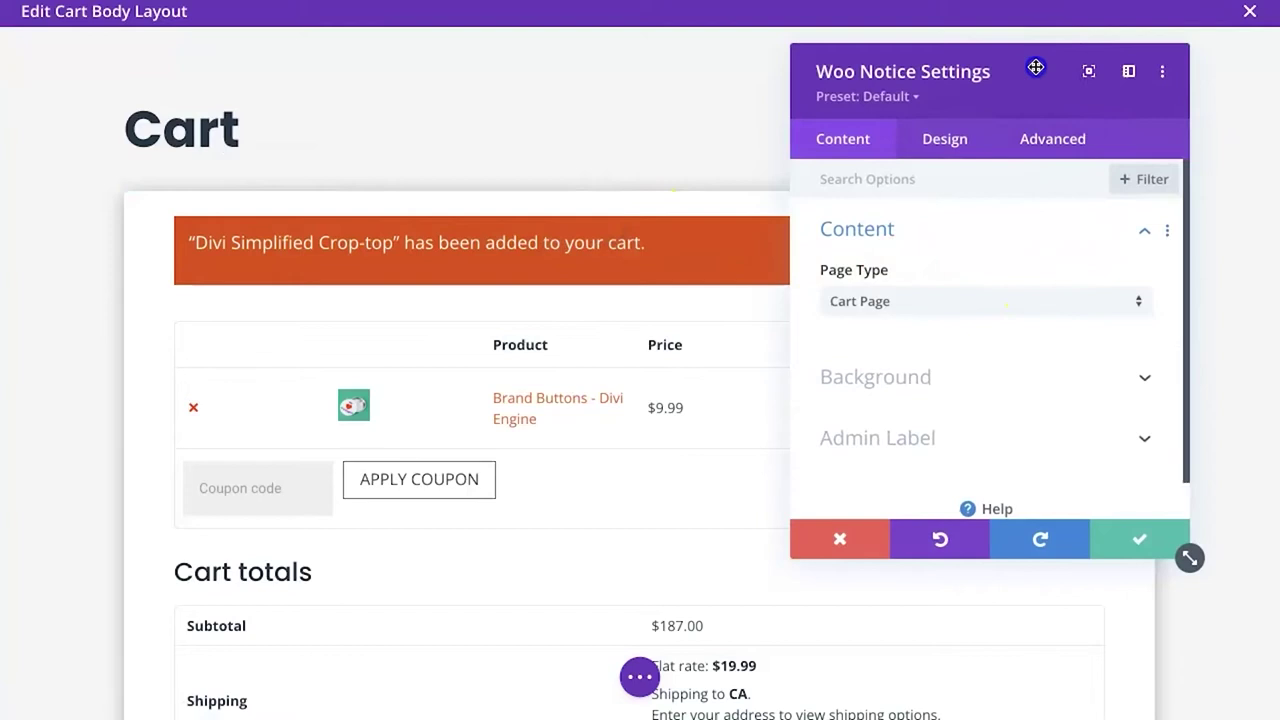
drag(1035, 67, 605, 124)
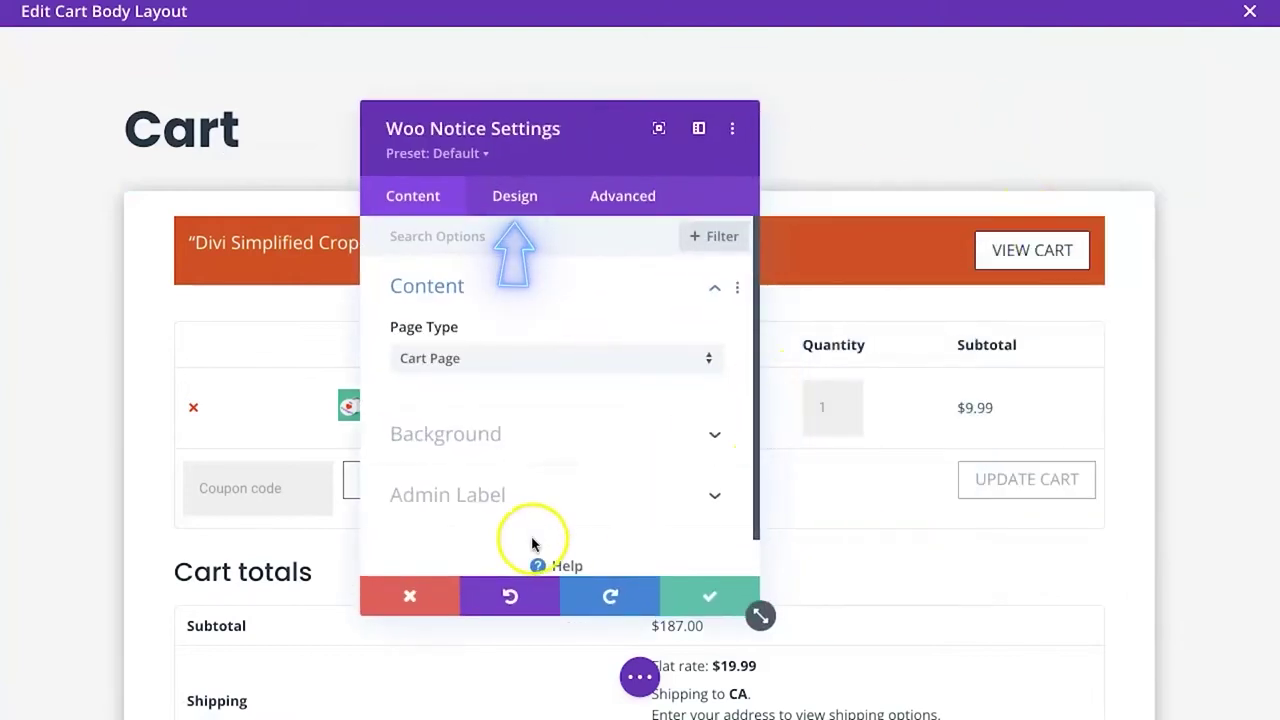
click(512, 200)
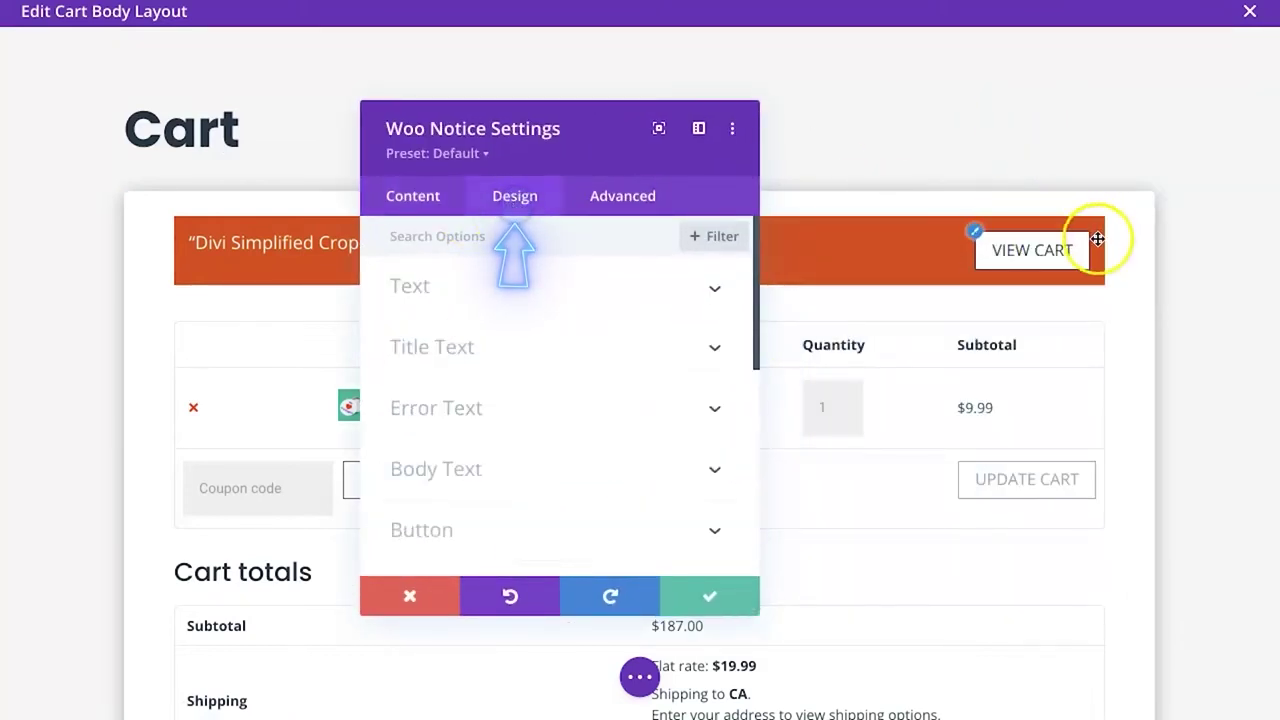
scroll(510, 494, down, 2)
click(487, 412)
click(441, 338)
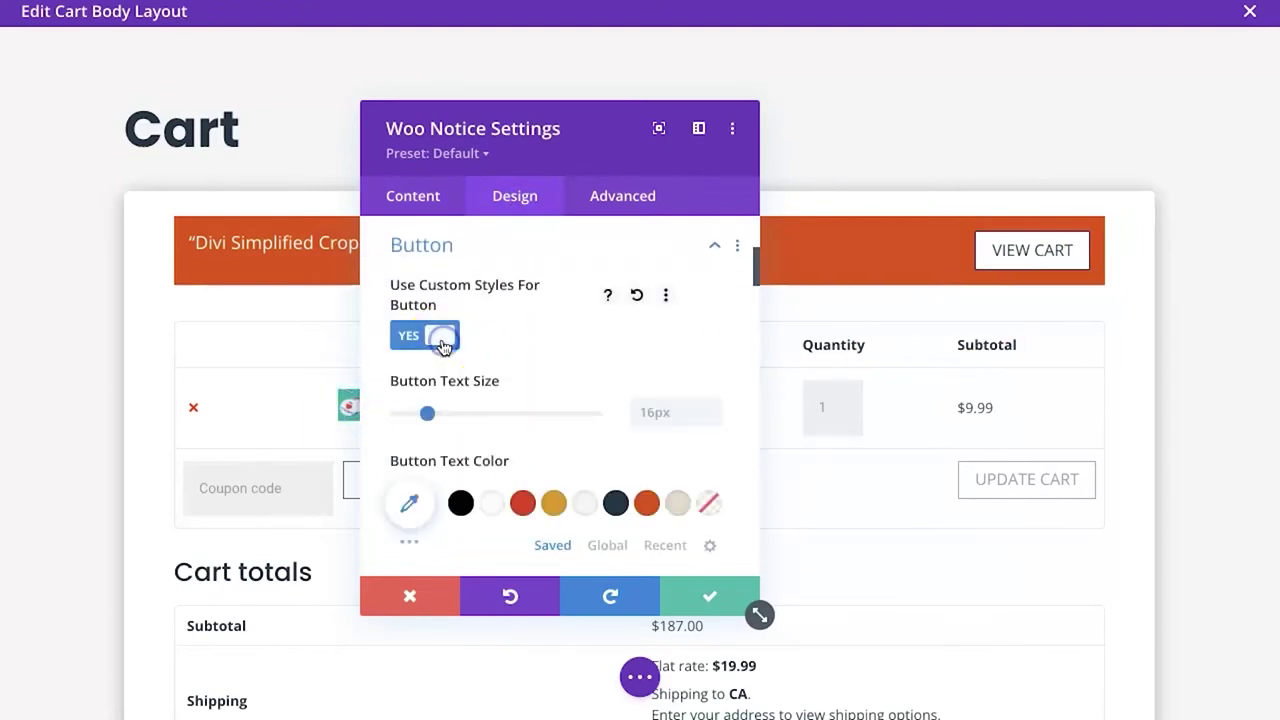
Set the notice button's text color to white #ffffff and its background to the saved dark blue #253746
scroll(520, 430, down, 2)
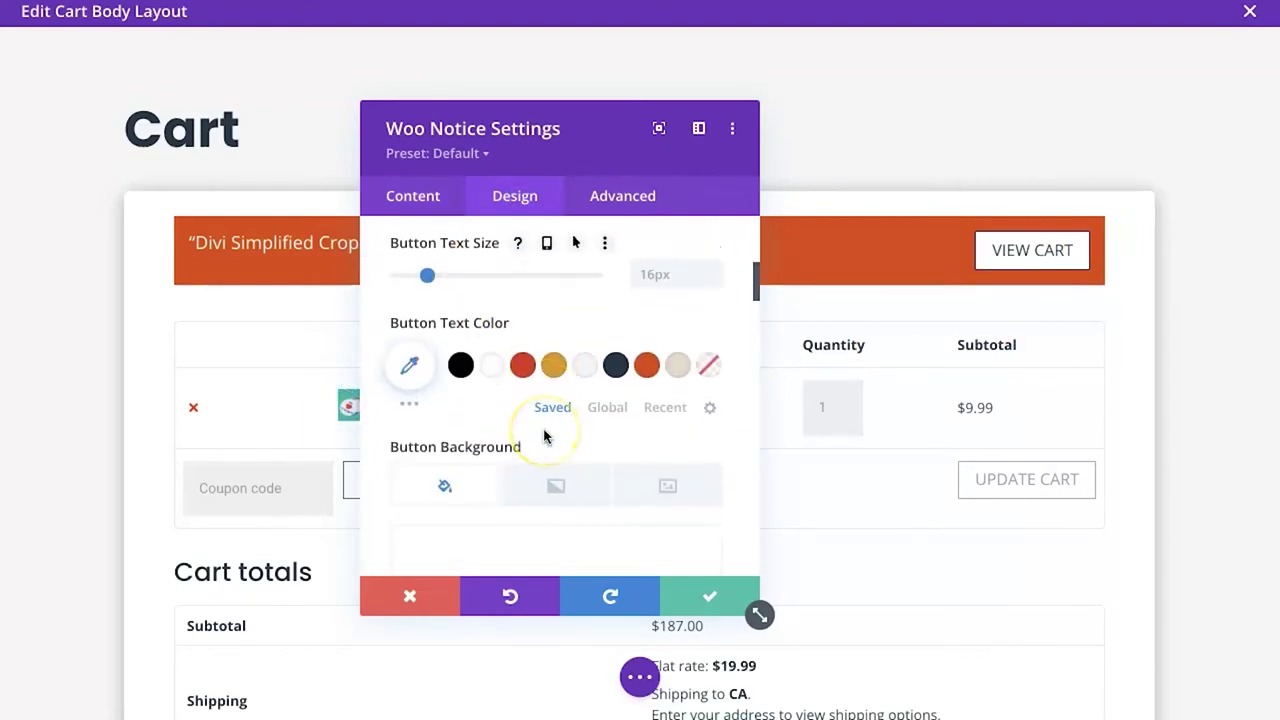
click(493, 362)
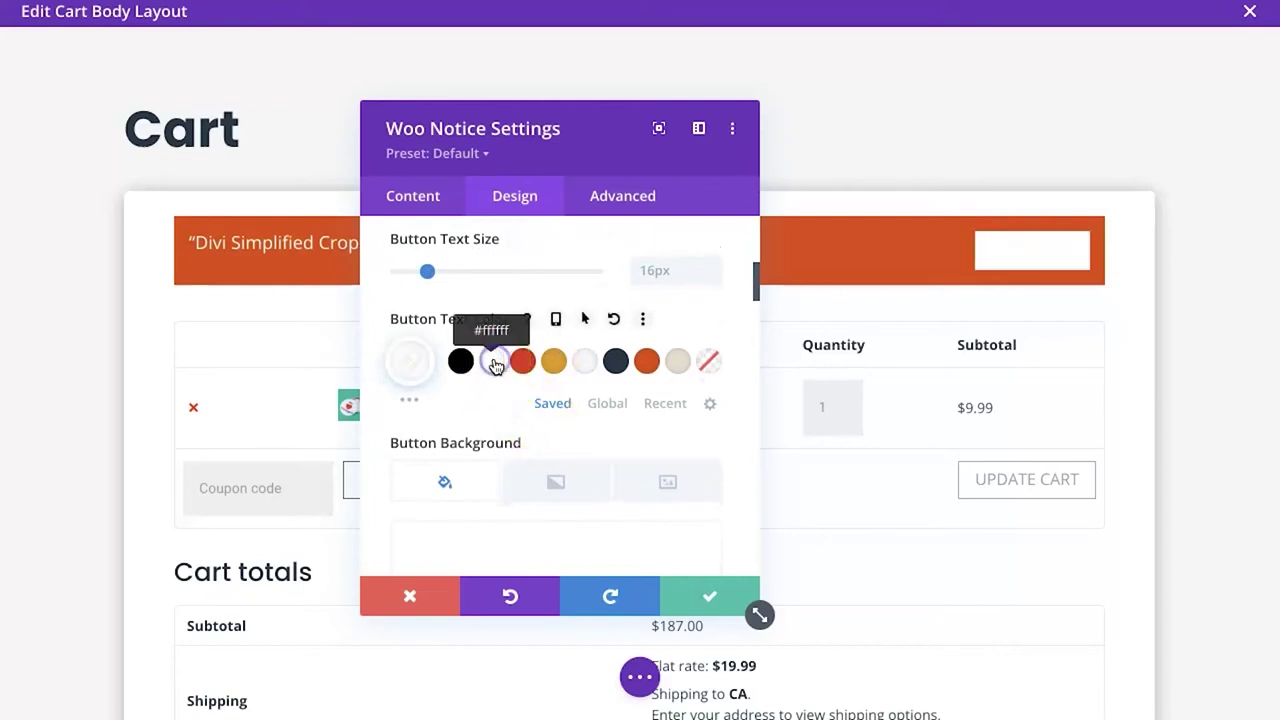
scroll(560, 380, down, 2)
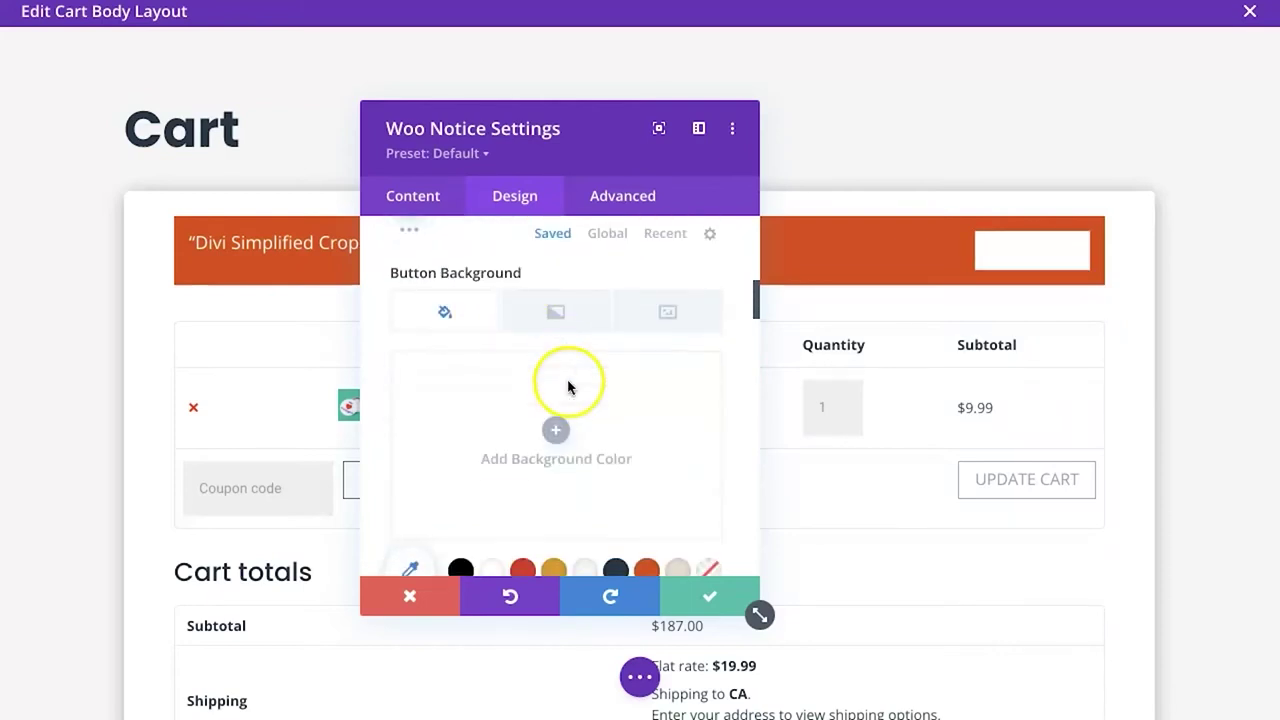
click(615, 564)
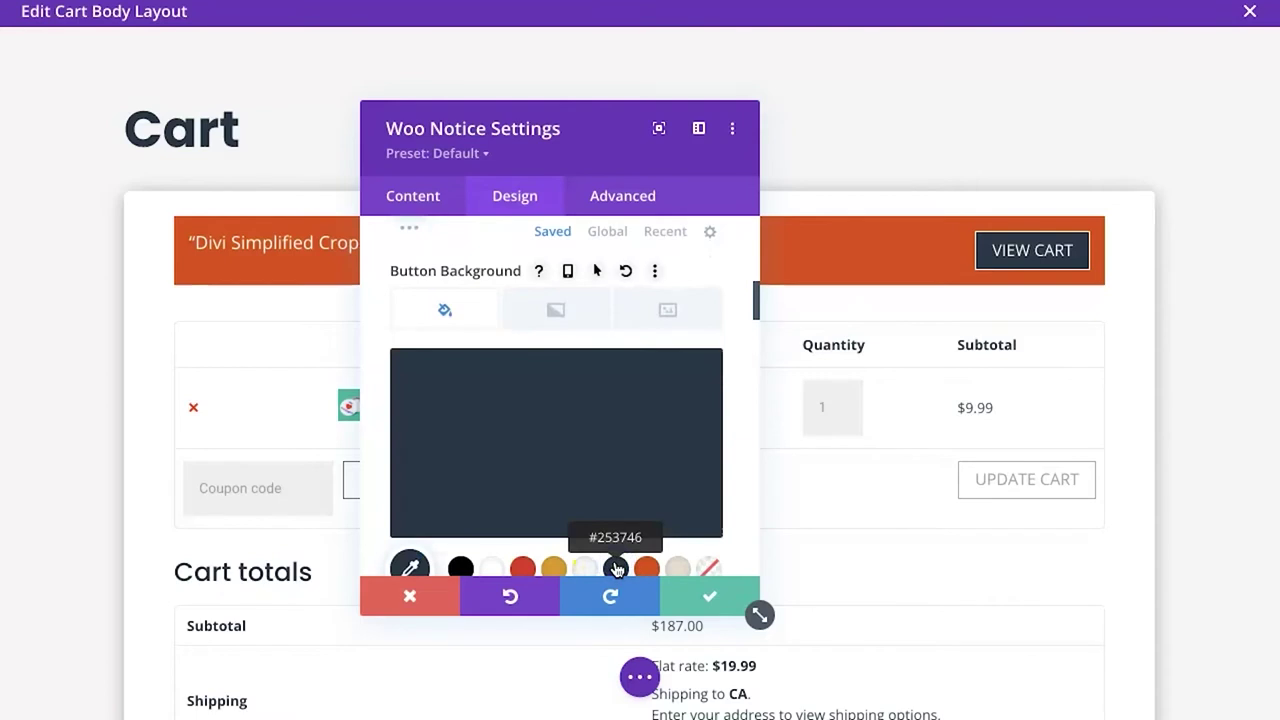
Set the notice button's border width to 0px and save the module
scroll(606, 430, down, 3)
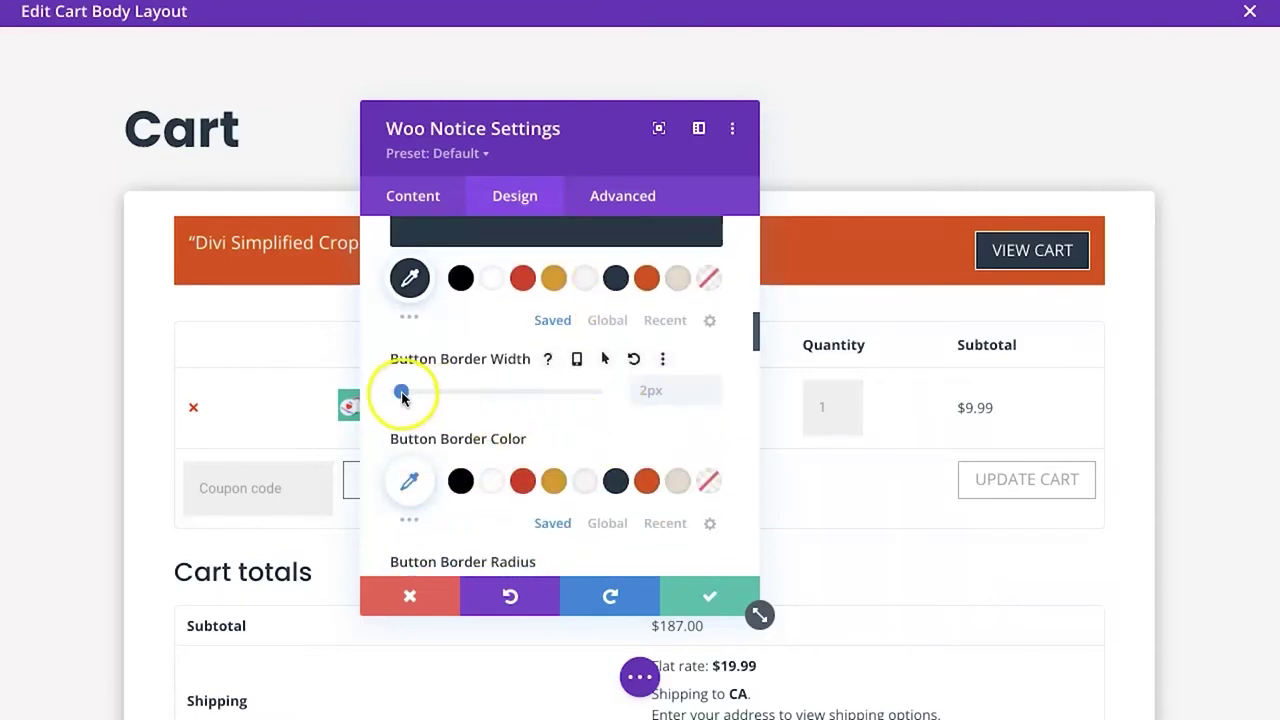
click(387, 395)
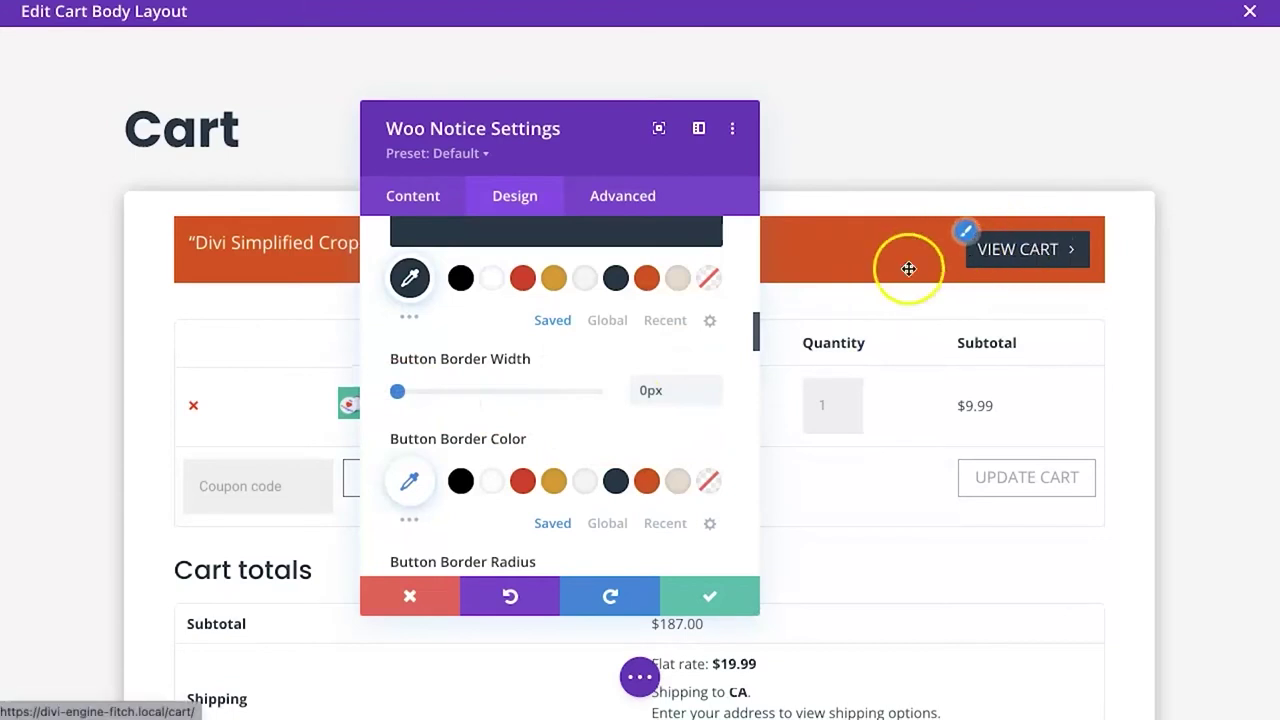
click(718, 594)
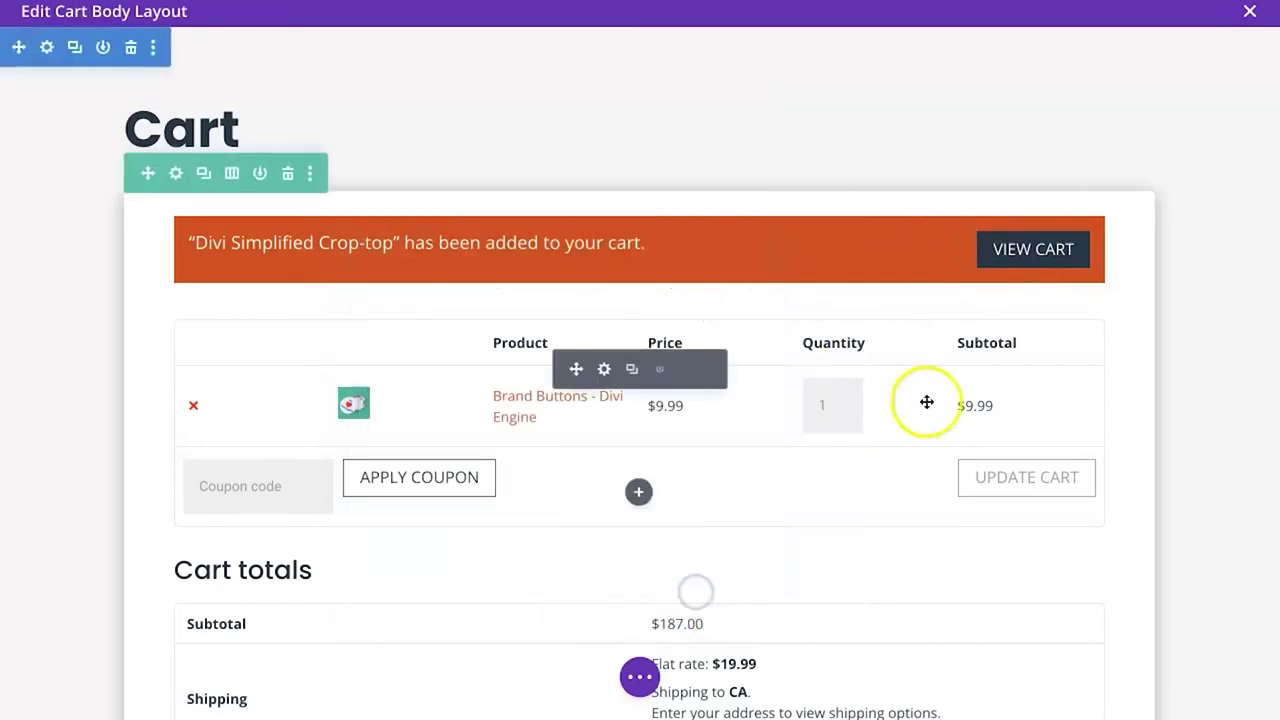
Add a single-column row below the cart row and insert a Text module in it
scroll(760, 560, down, 4)
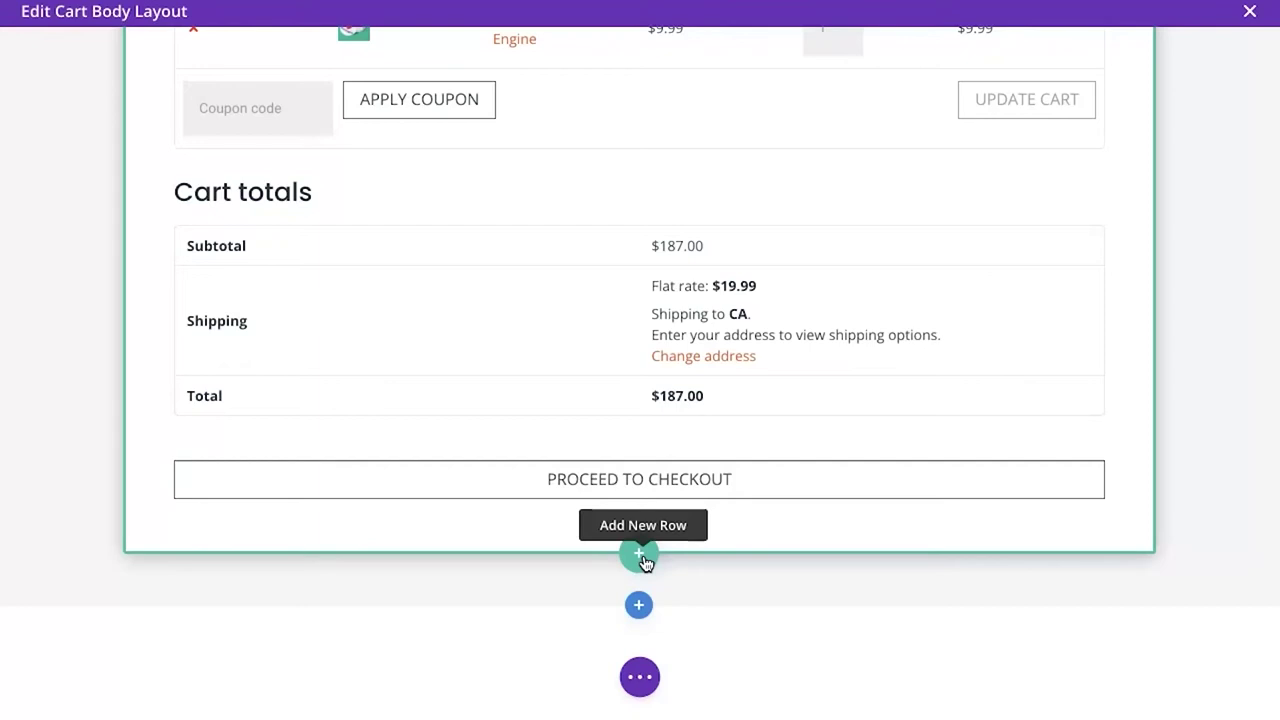
click(645, 556)
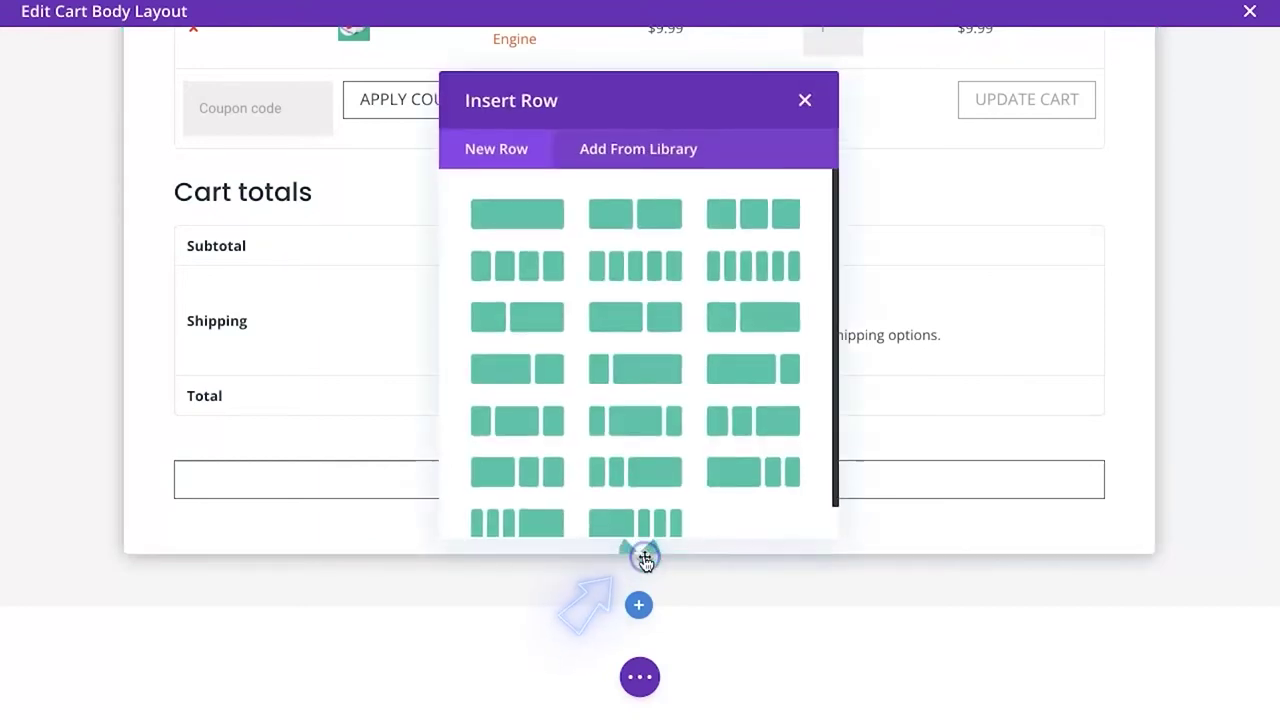
click(516, 229)
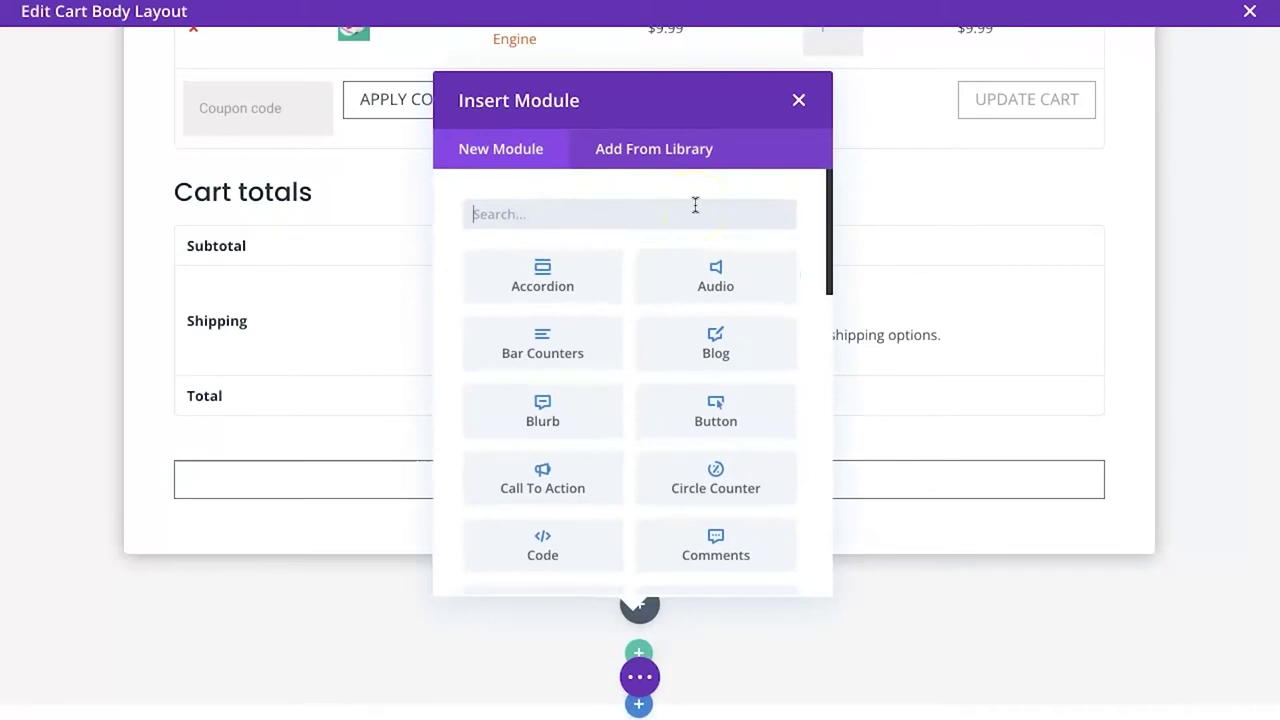
text(text)
click(543, 277)
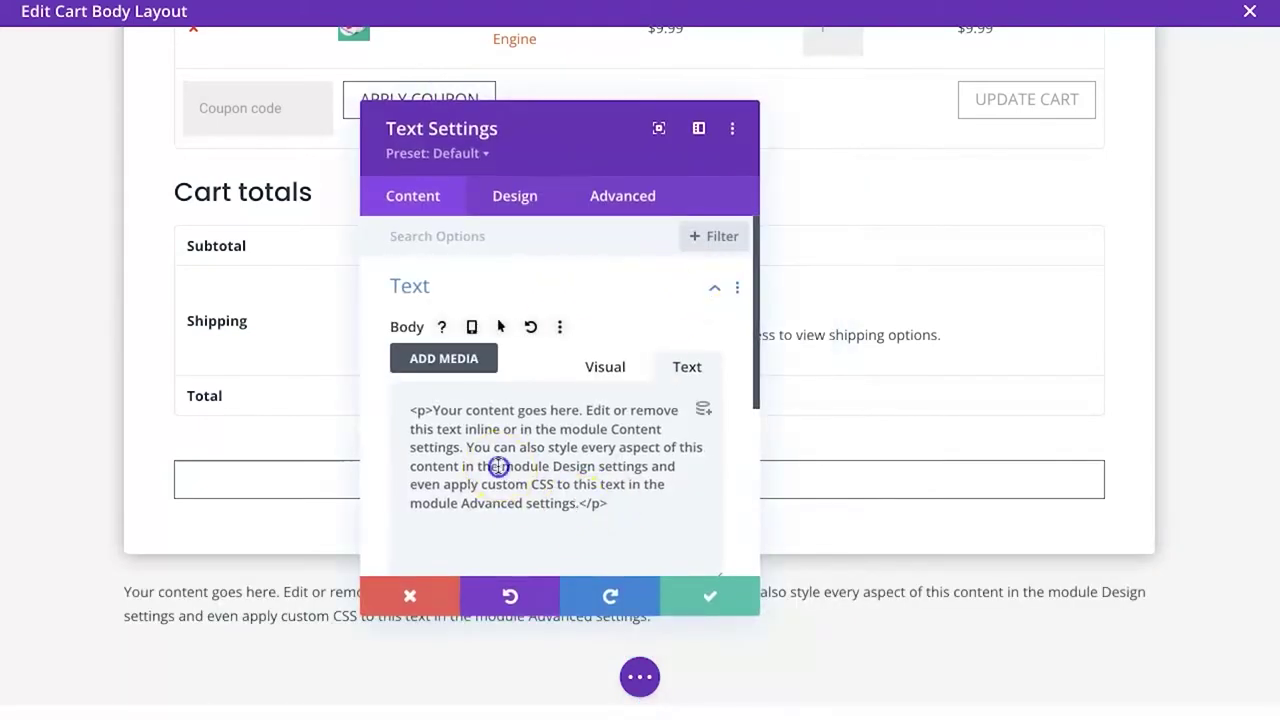
Replace the Text module's placeholder body with the HTML heading <h2>OUR TOP SELLING PRODUCTS</h2>
key(ctrl+a)
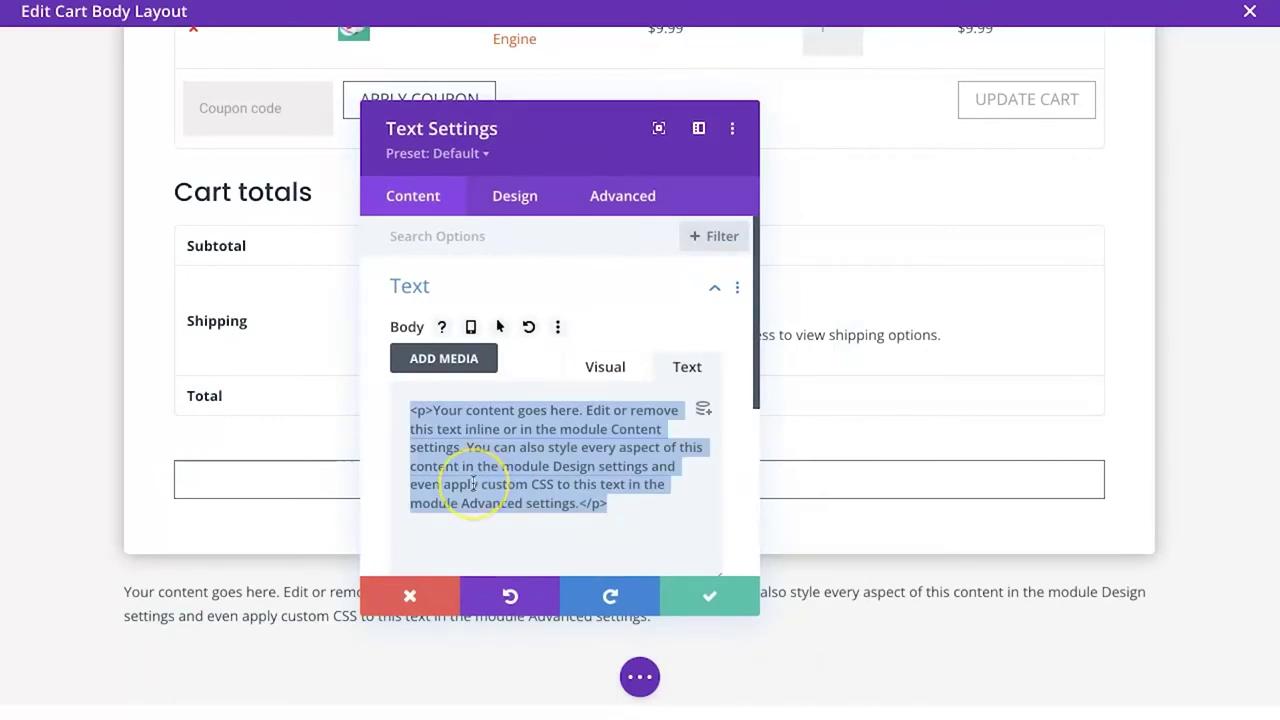
text(<h2)
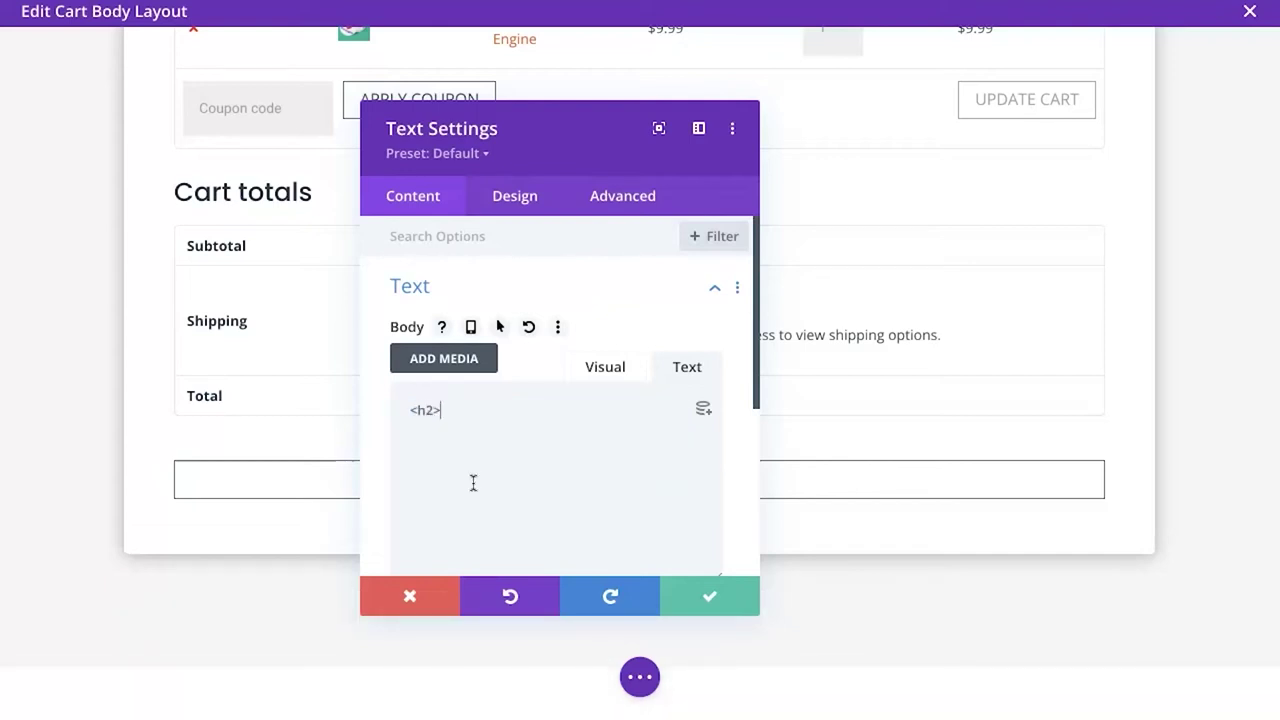
text(>OUR TOP SELLING PRODUCTS</h2>)
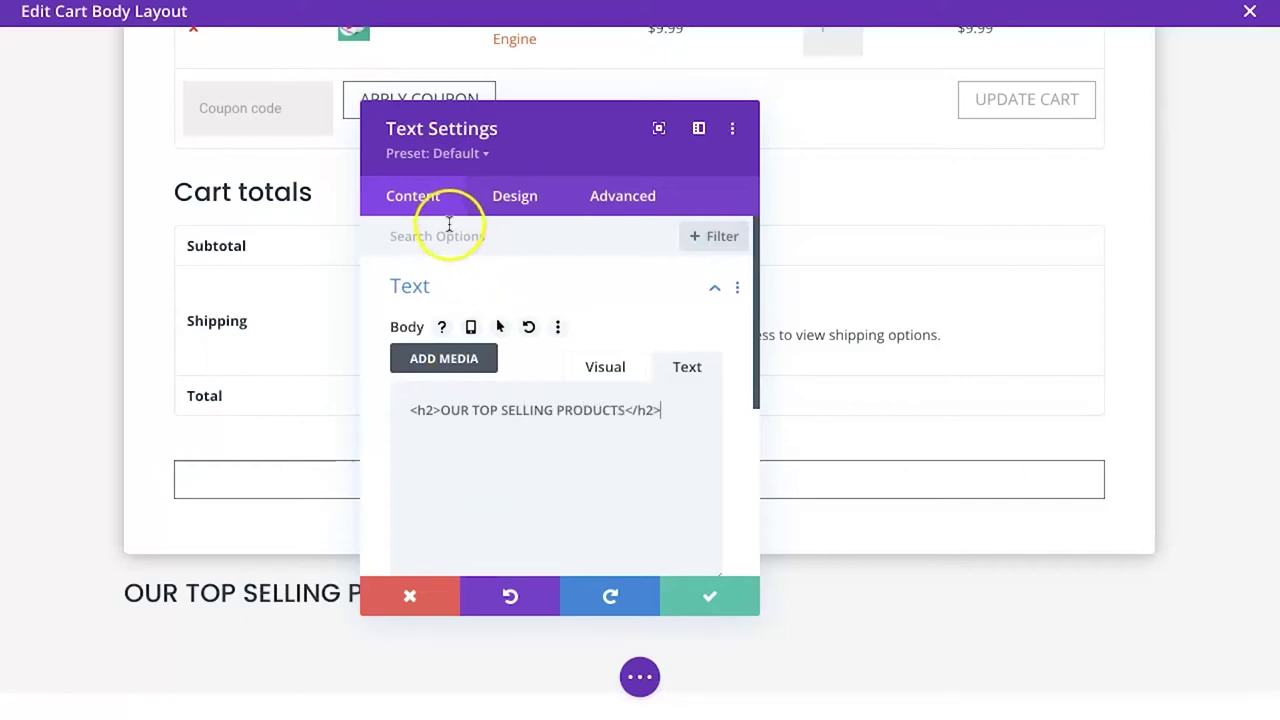
Center-align the Text module's Heading 2 text in its design settings
drag(575, 125, 858, 43)
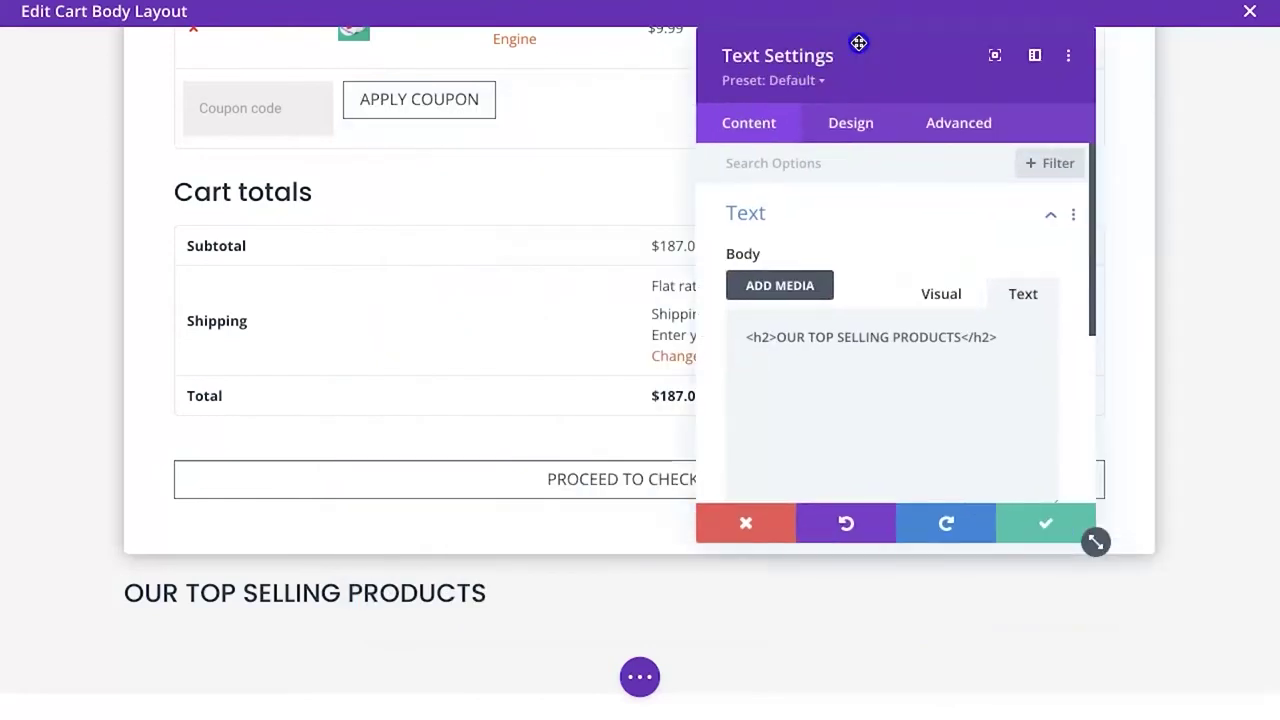
click(848, 124)
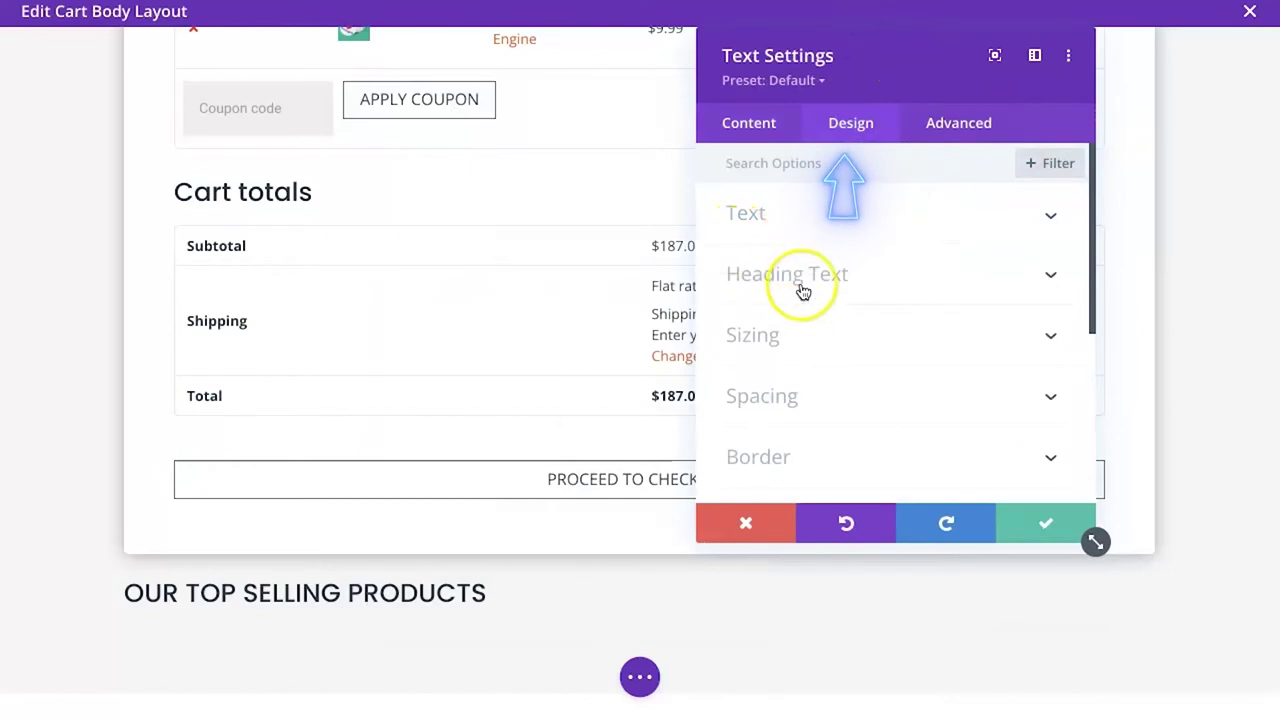
scroll(803, 290, down, 1)
scroll(800, 289, up, 1)
click(781, 250)
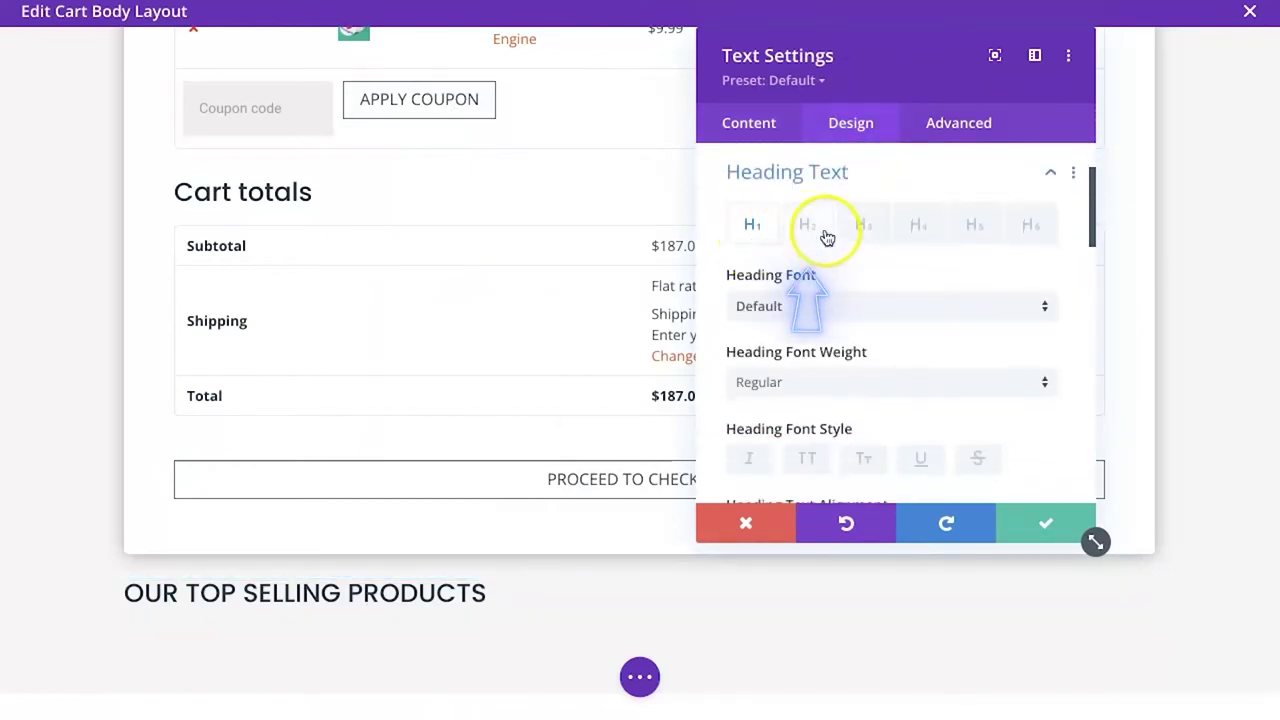
click(808, 228)
scroll(808, 378, down, 2)
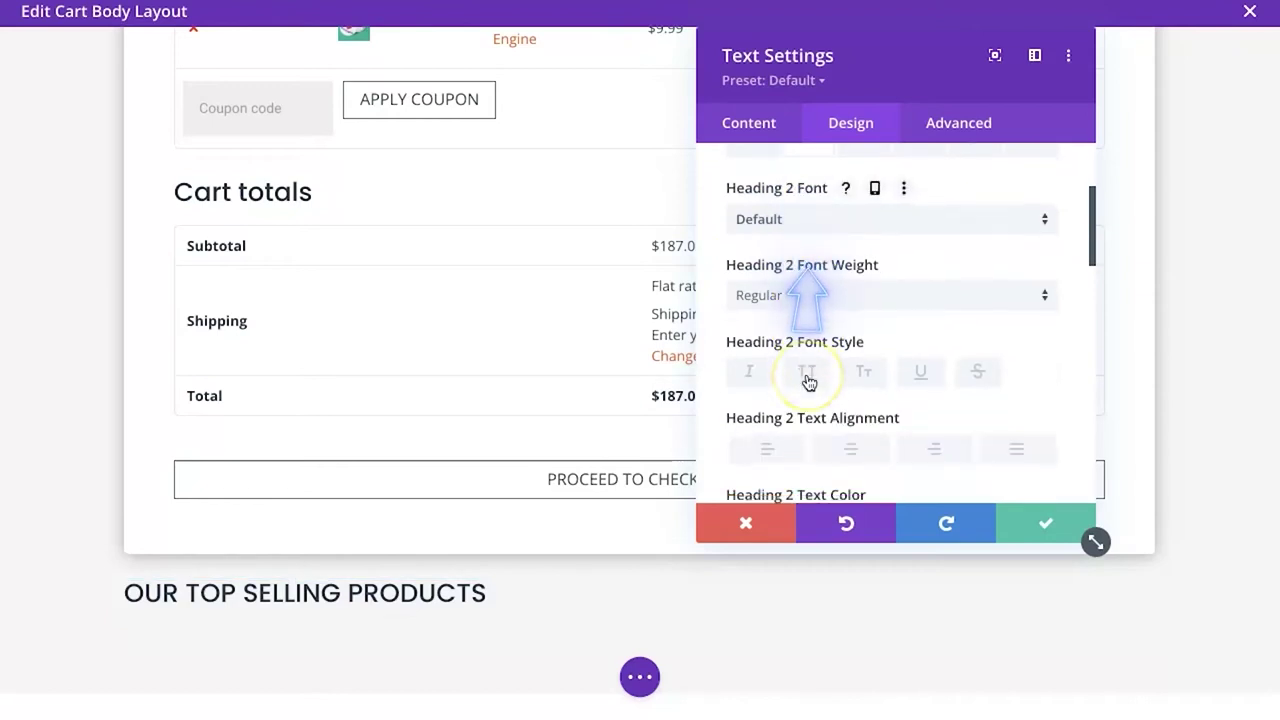
scroll(808, 380, down, 2)
click(843, 360)
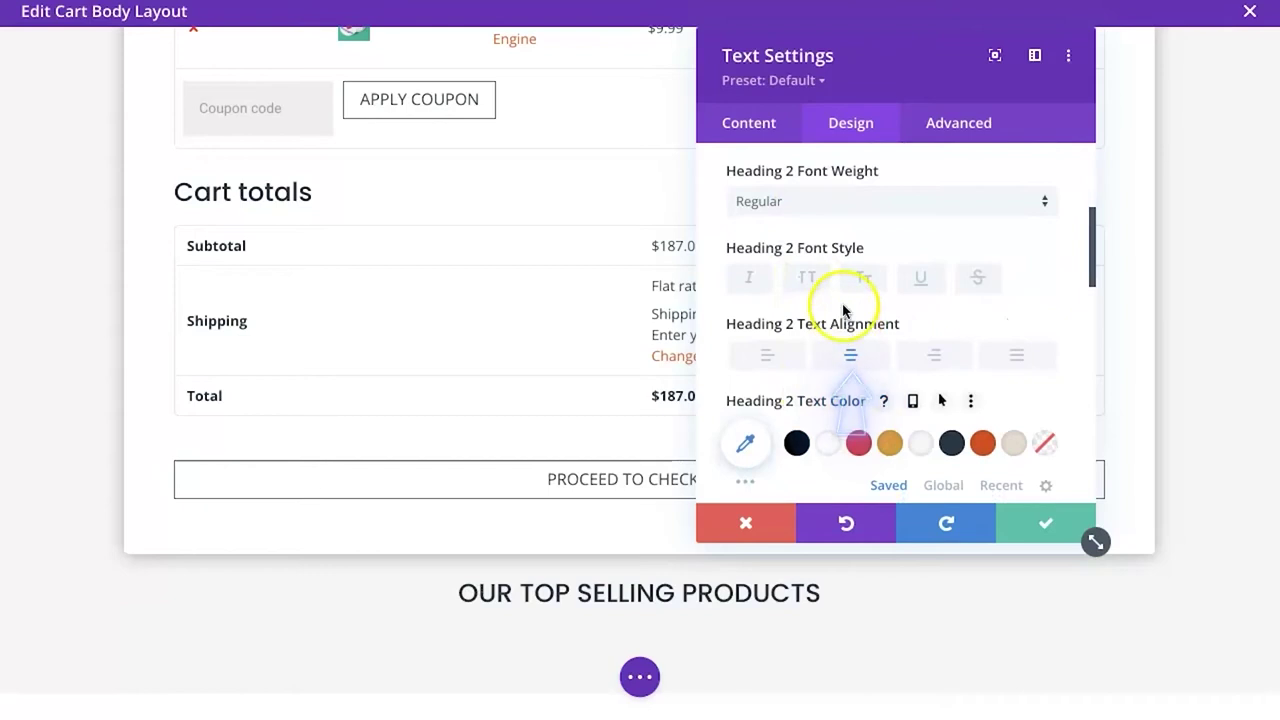
Set the Heading 2 font weight to Semi Bold and save the Text module
scroll(849, 290, up, 1)
click(830, 270)
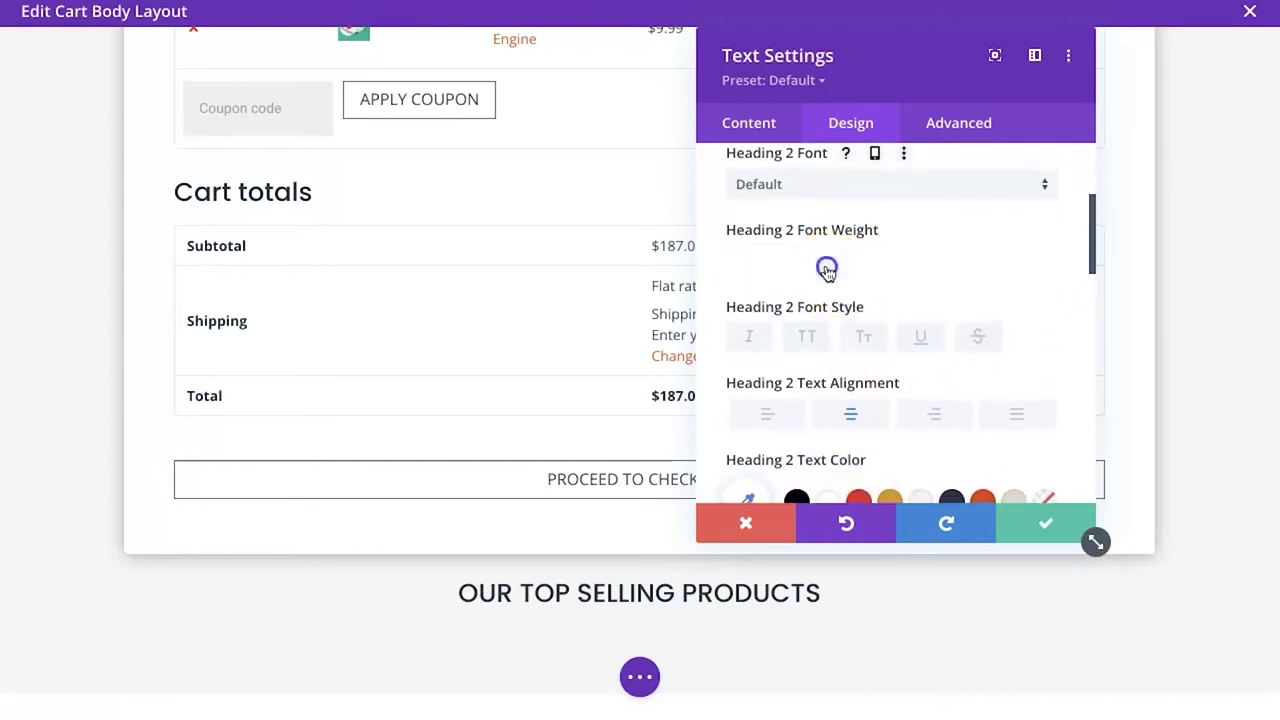
click(818, 347)
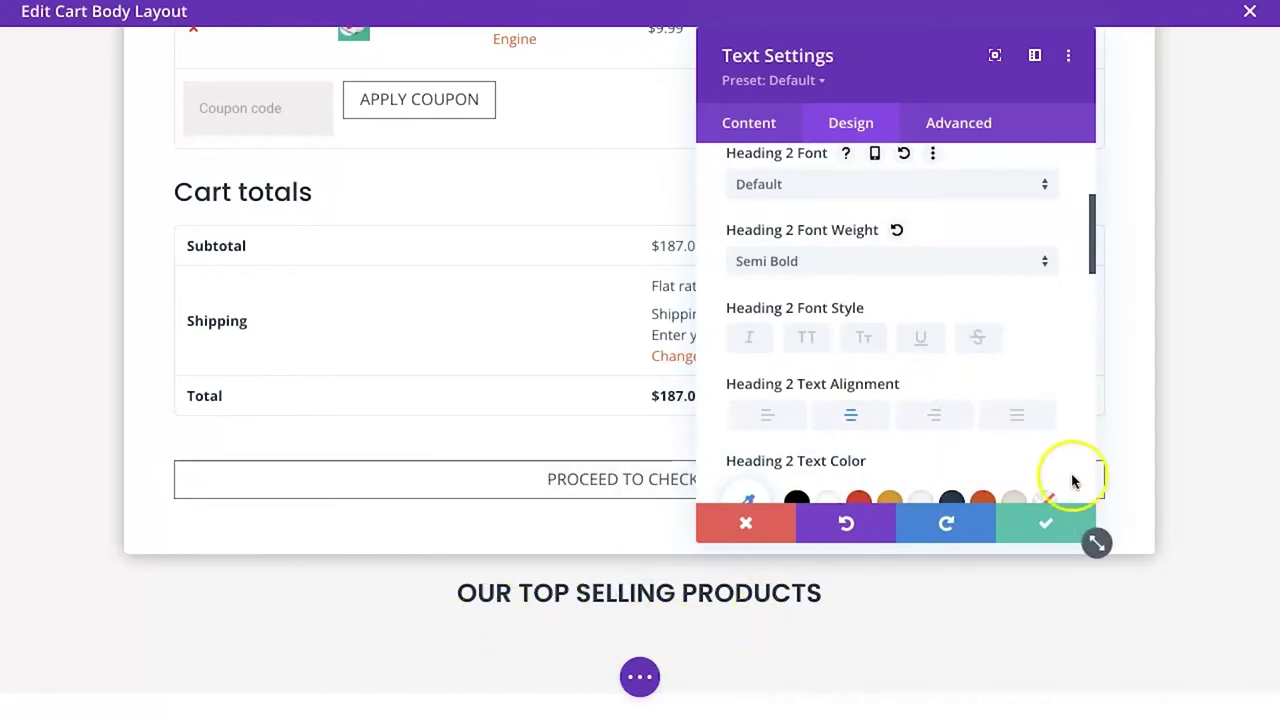
click(1035, 523)
Insert a Woo Products module directly below the OUR TOP SELLING PRODUCTS heading
scroll(647, 515, down, 1)
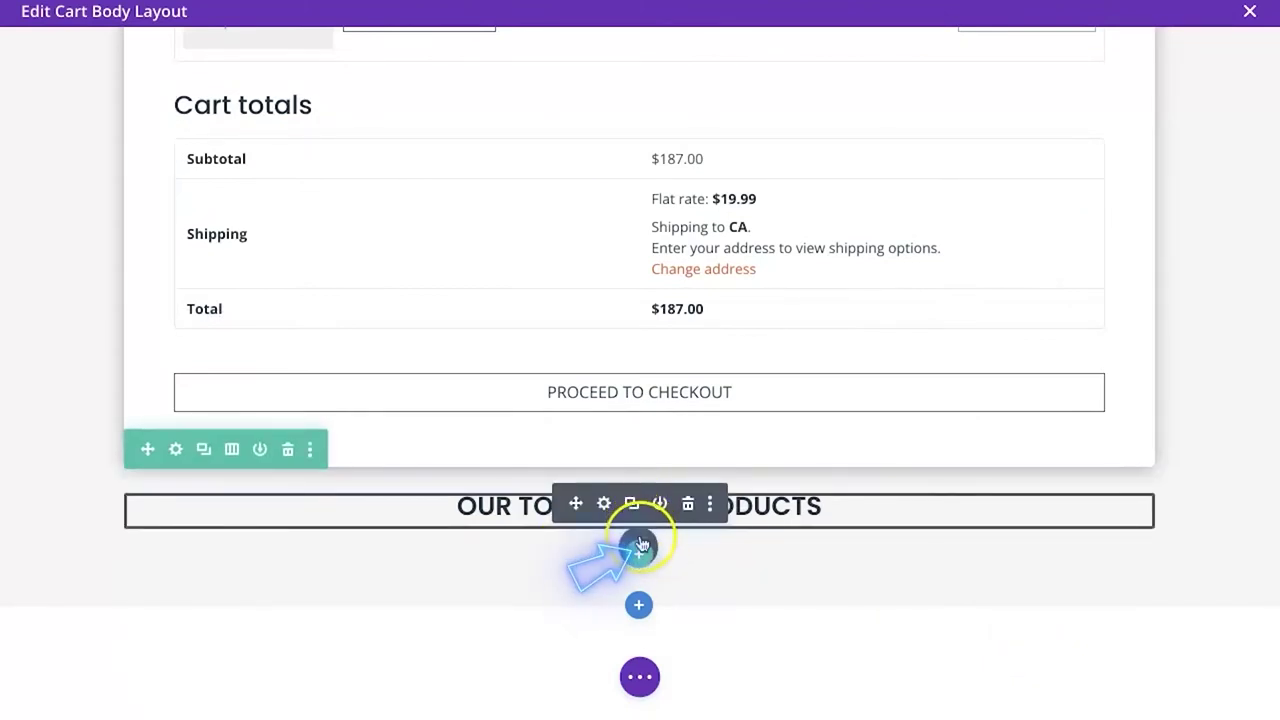
click(641, 545)
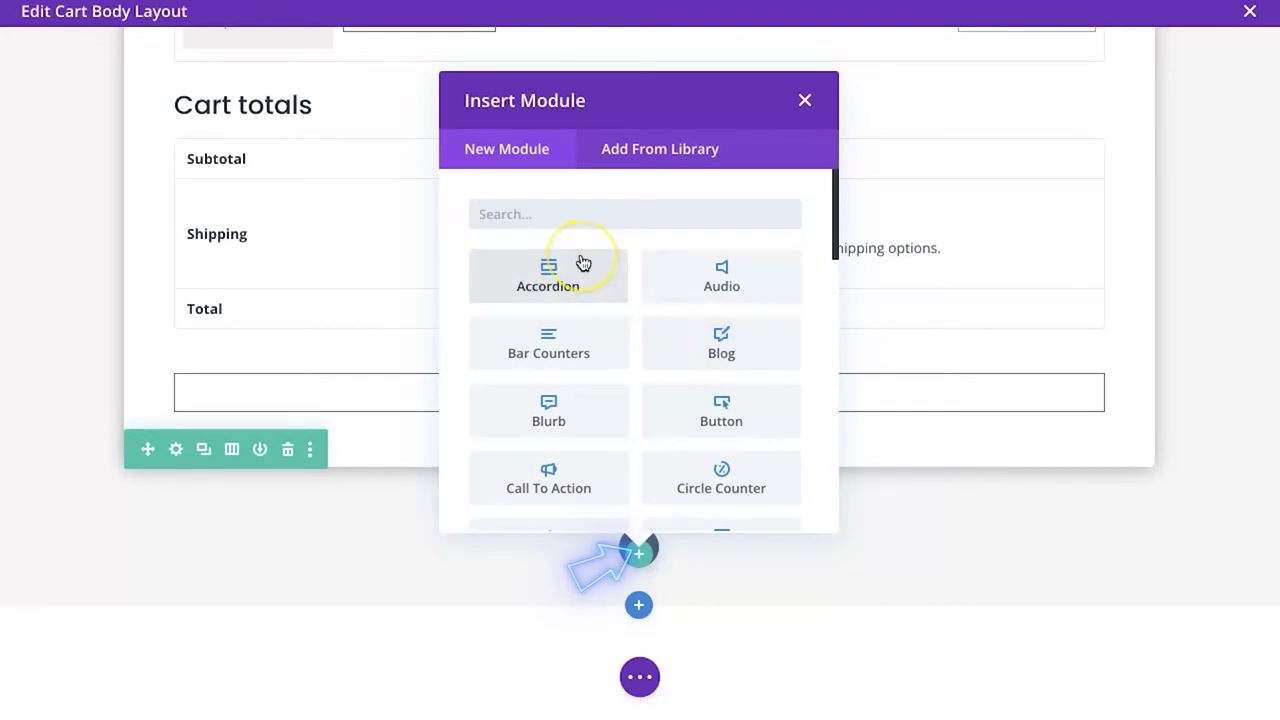
text(product)
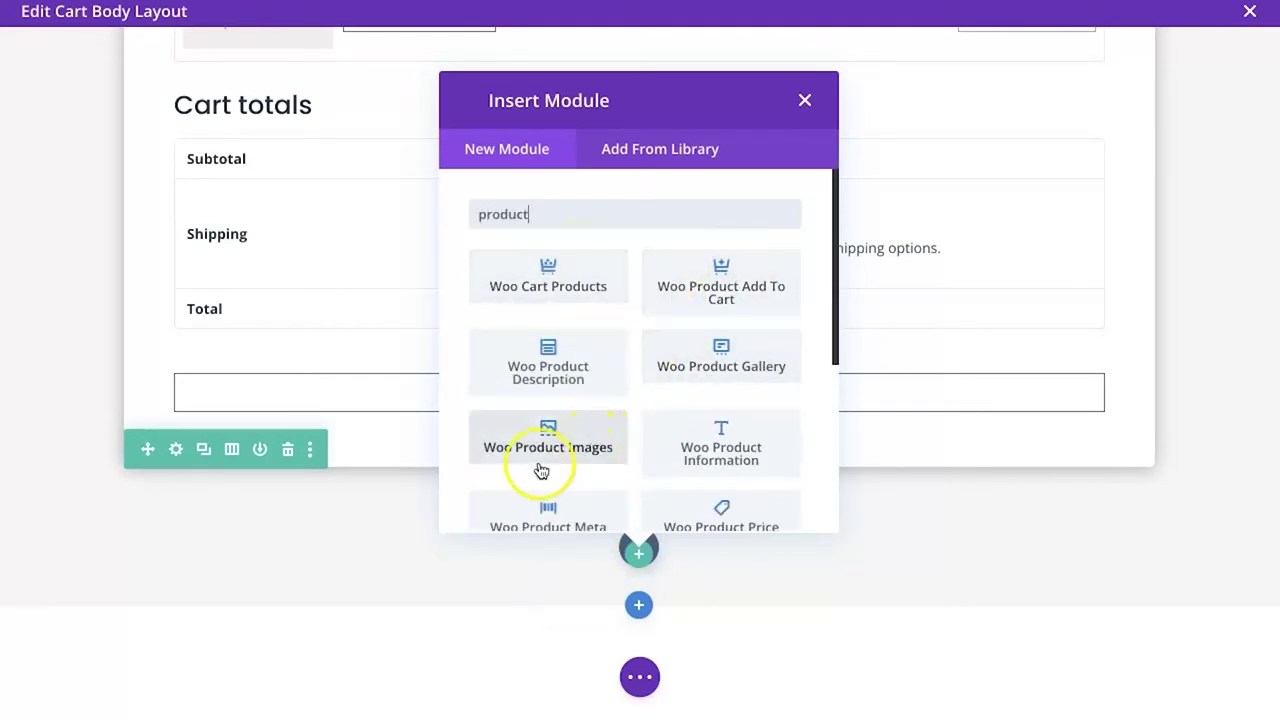
scroll(636, 437, down, 1)
scroll(636, 437, down, 5)
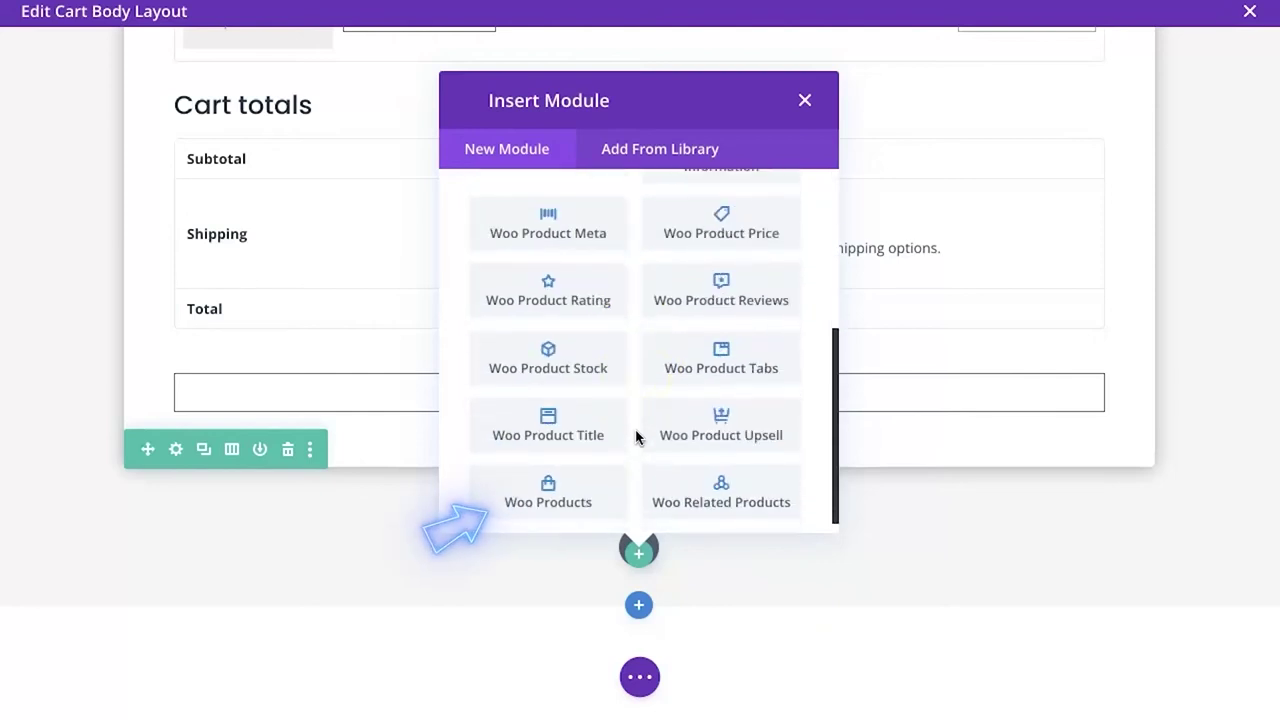
scroll(636, 437, down, 1)
click(576, 466)
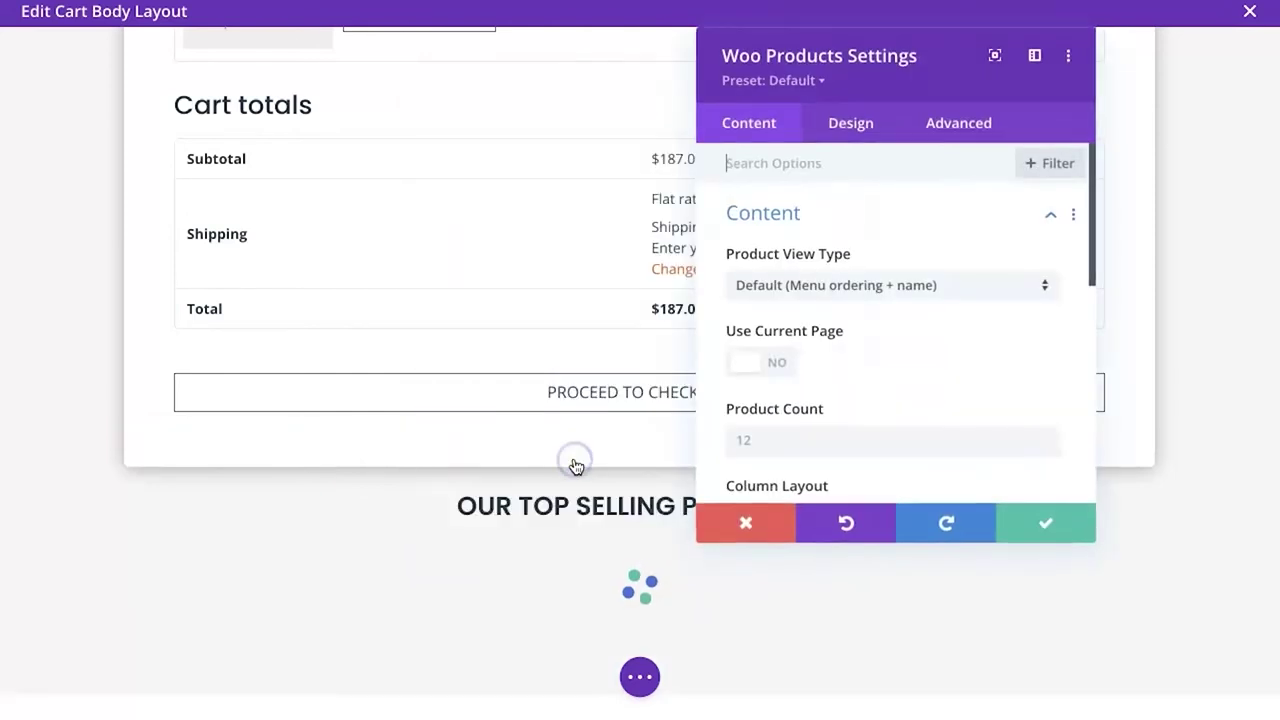
Make the Woo Products module show Best Selling Products with a product count of 4
scroll(358, 495, down, 4)
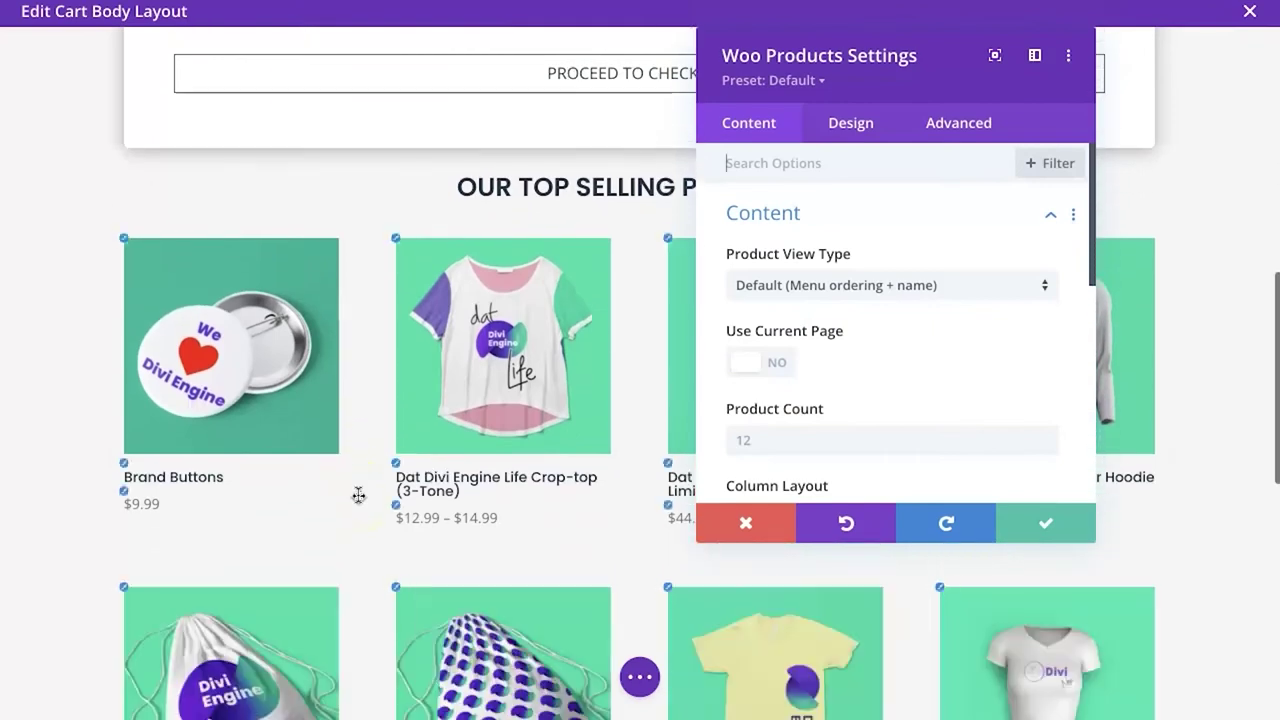
click(783, 292)
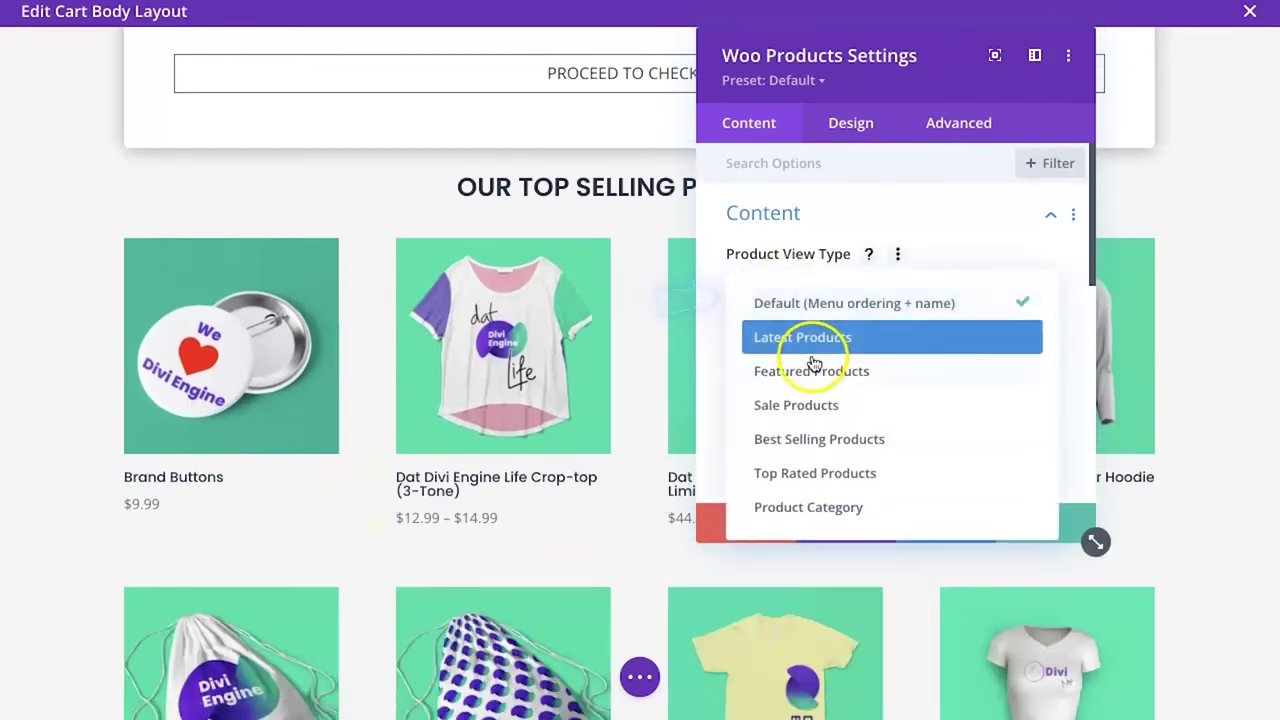
click(829, 439)
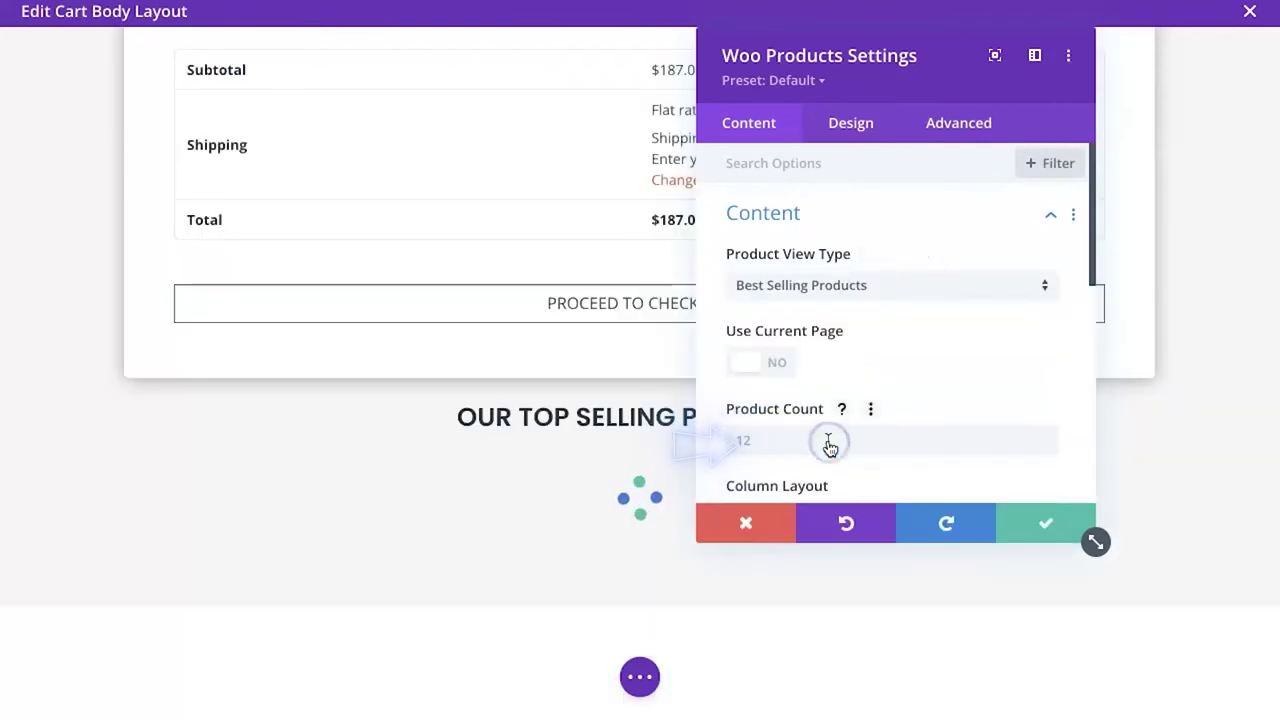
click(822, 400)
scroll(824, 388, down, 1)
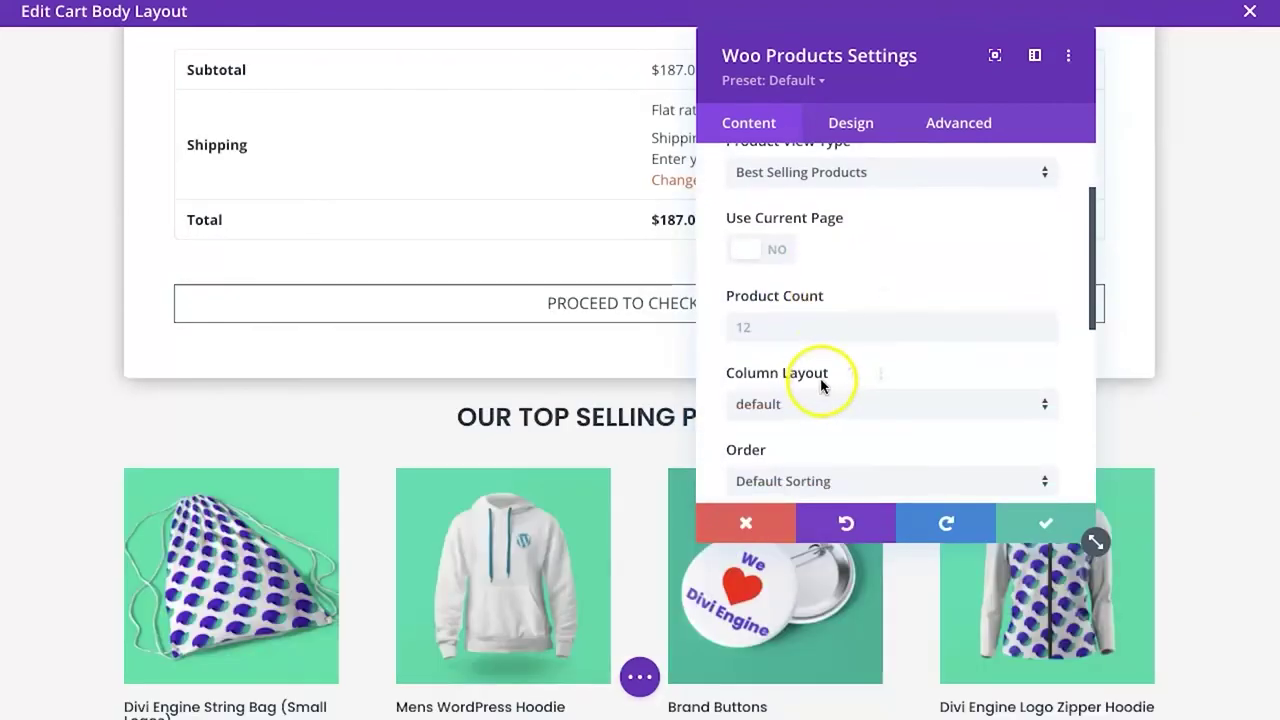
click(771, 327)
text(4)
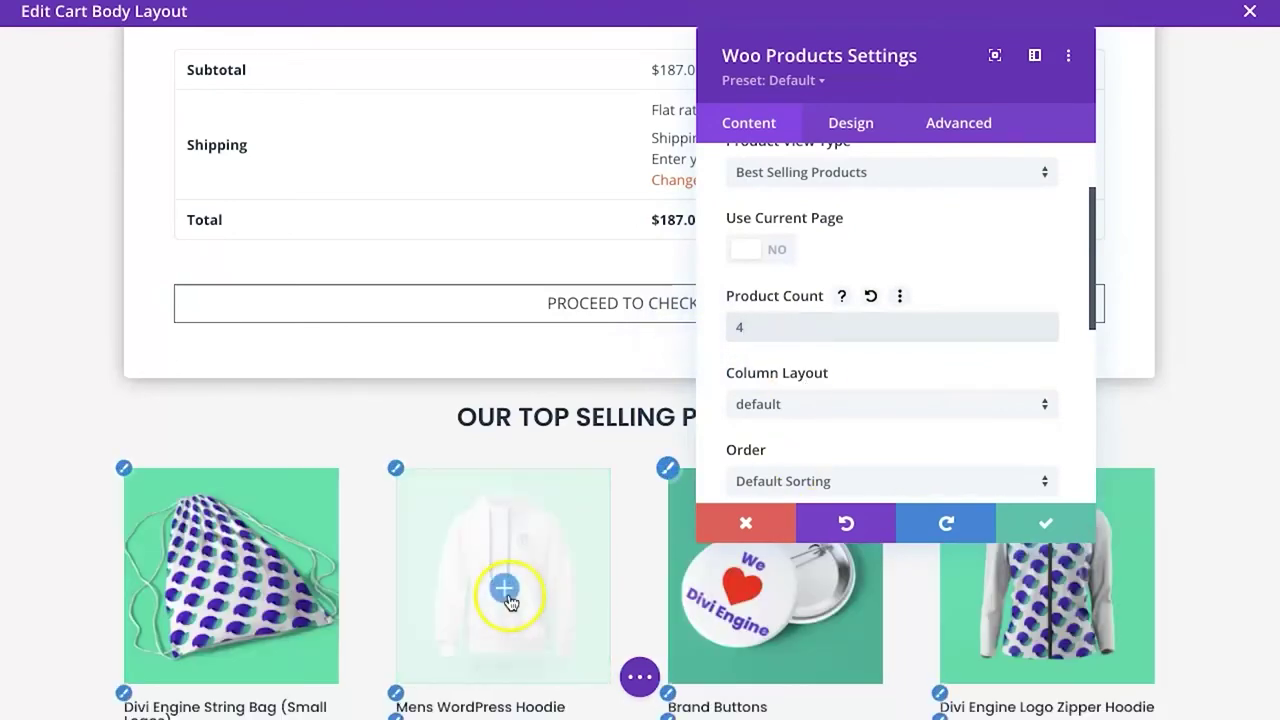
Try hiding the product image and the rating in the Woo Products elements, and turn both on again
scroll(505, 590, down, 2)
scroll(878, 458, down, 10)
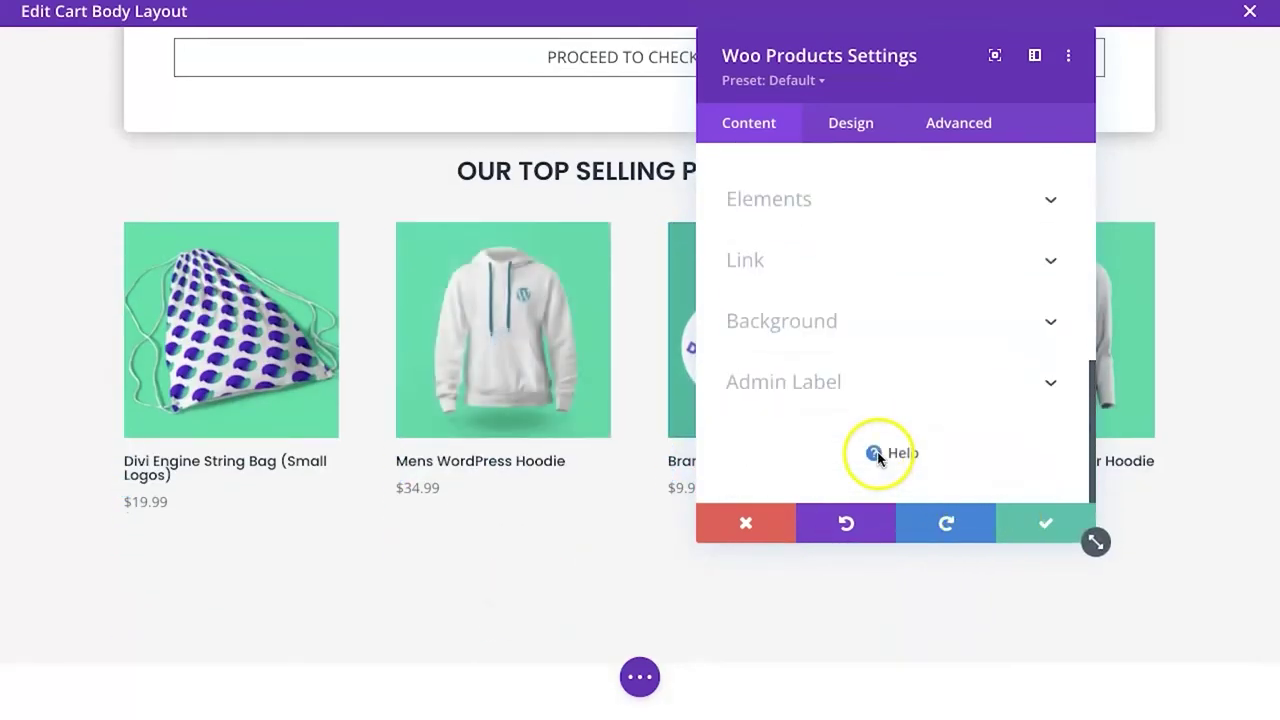
click(832, 201)
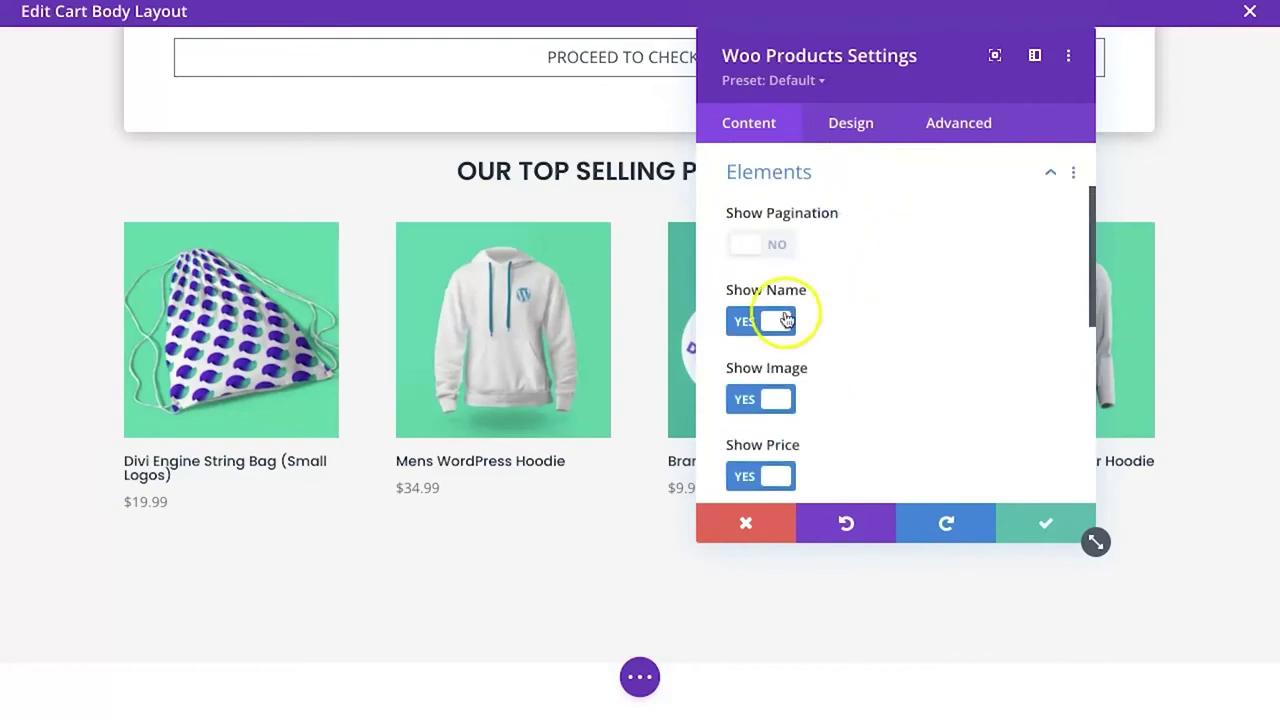
click(772, 402)
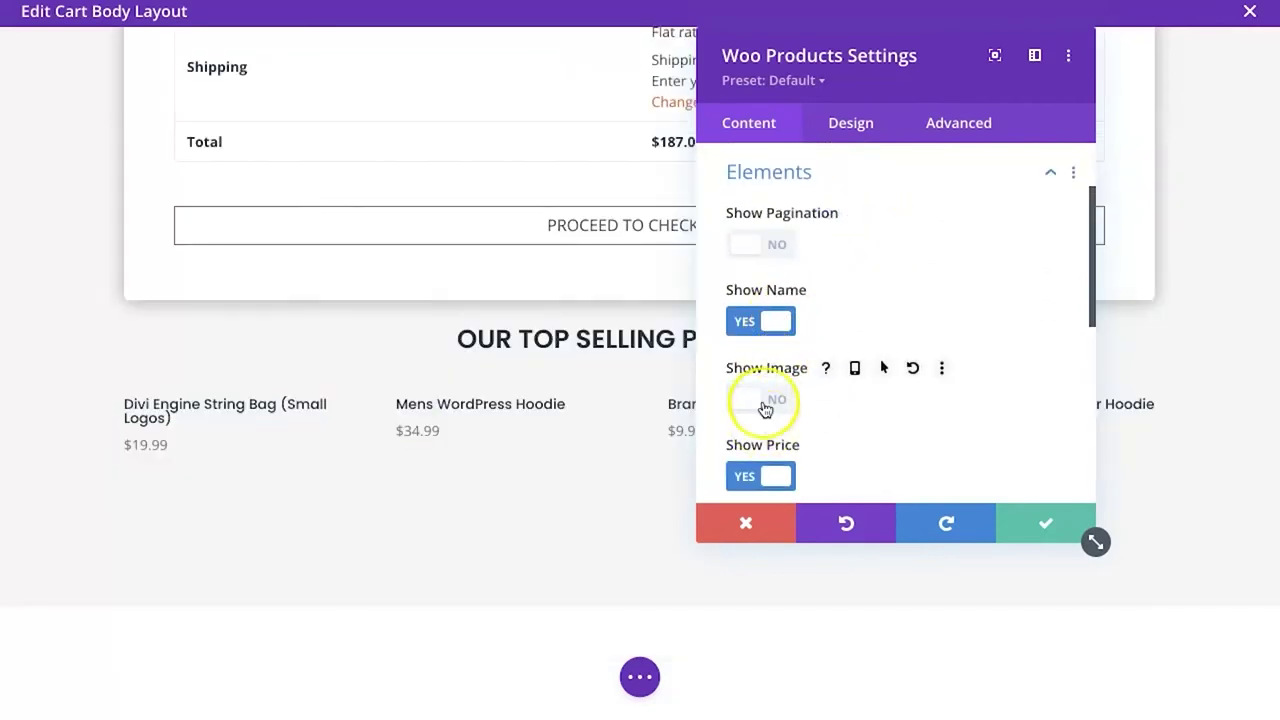
click(765, 403)
scroll(866, 397, down, 2)
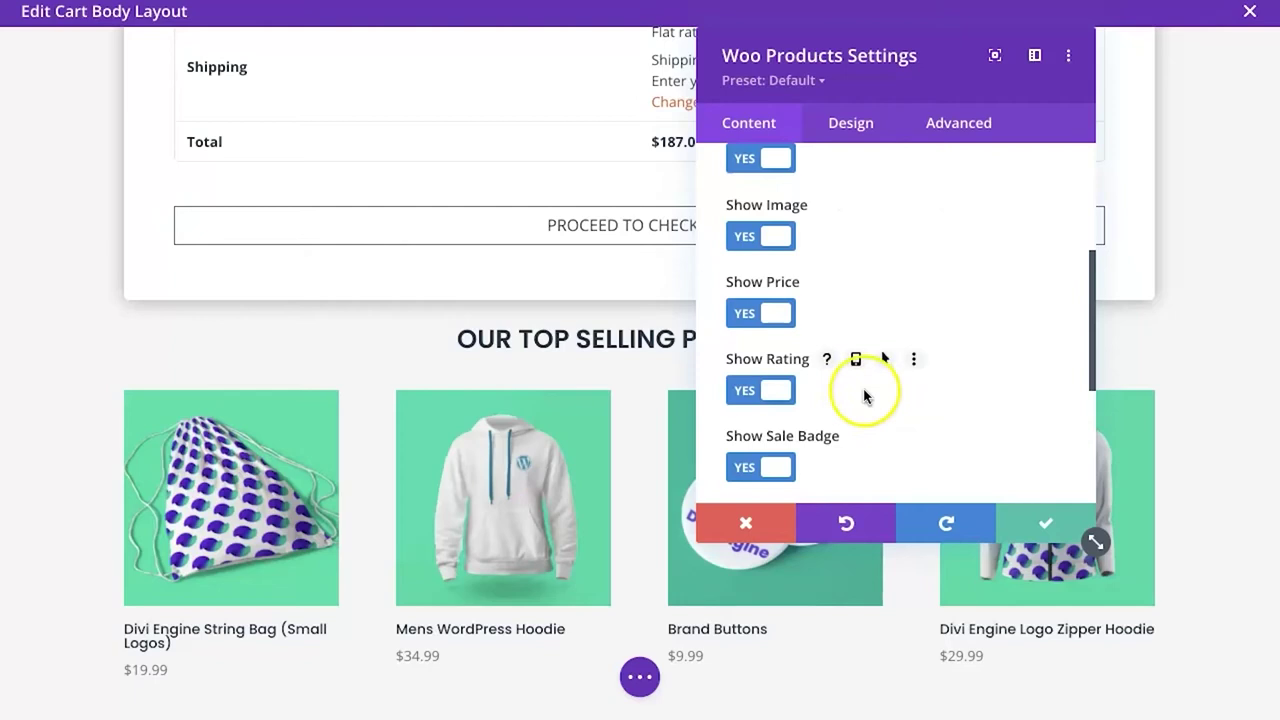
scroll(790, 403, down, 1)
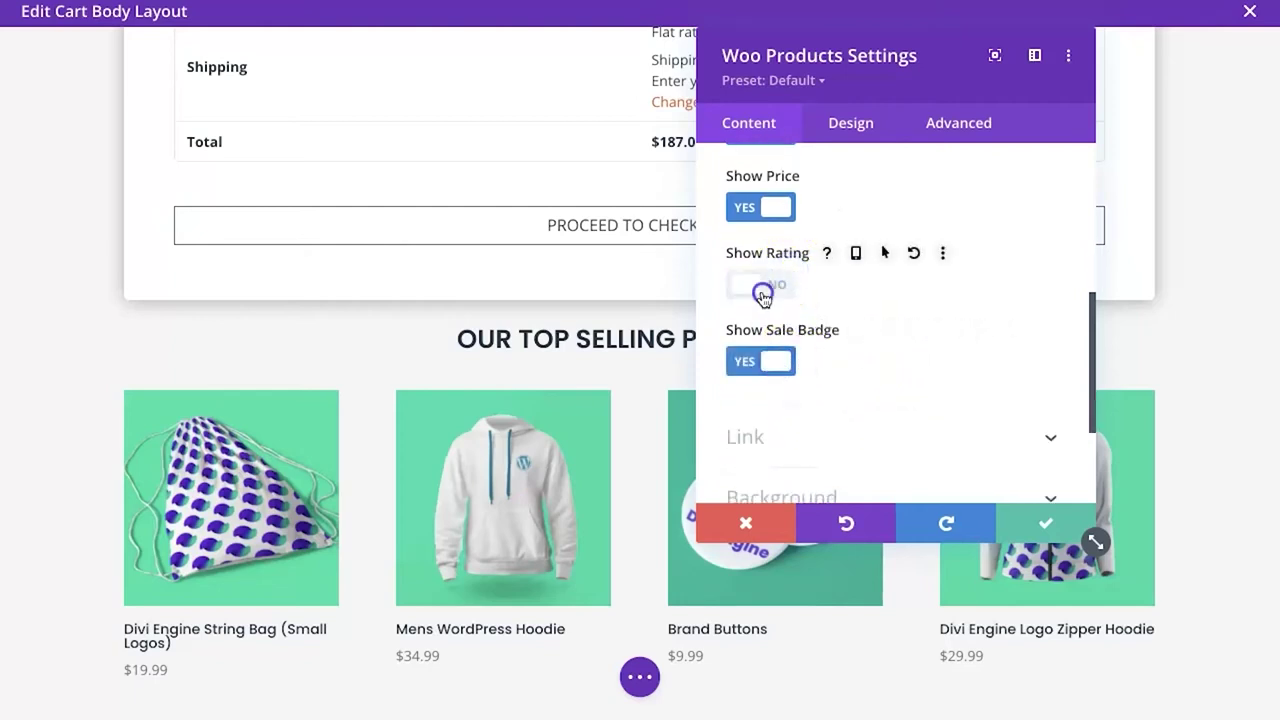
scroll(917, 366, down, 1)
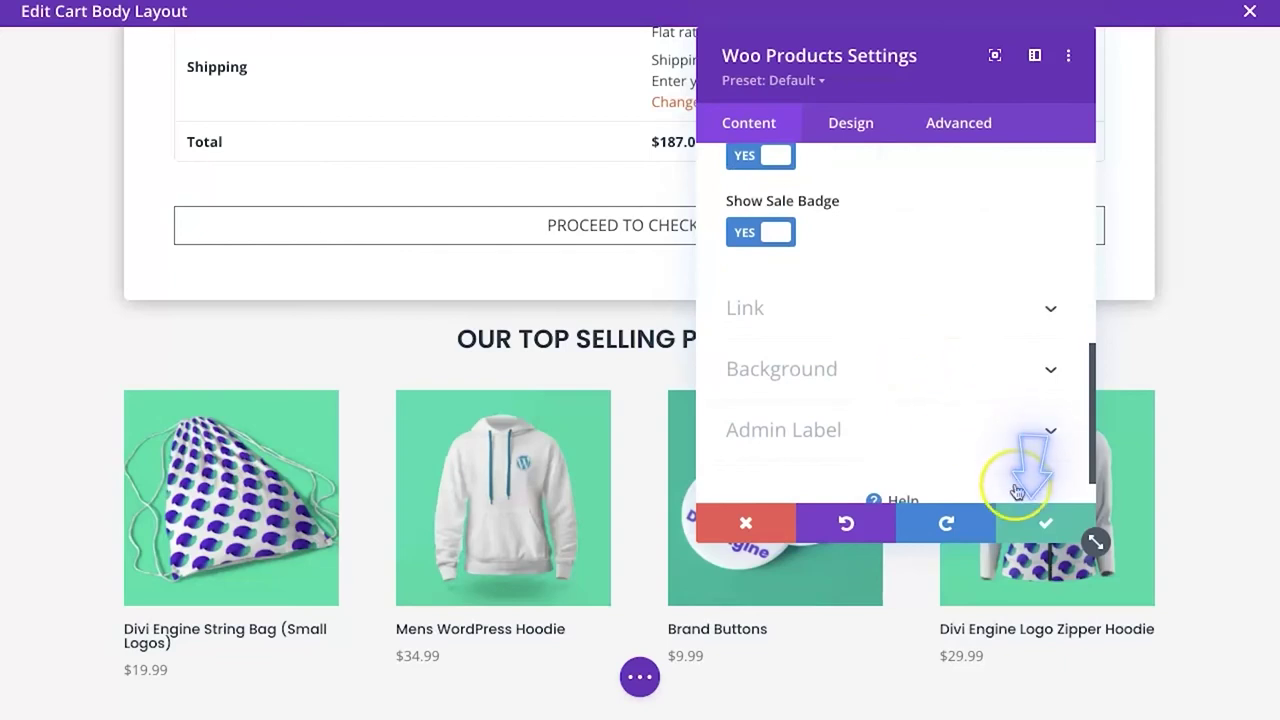
Save the Woo Products module's settings and check the whole cart layout from the title down to the top-selling products
click(1045, 522)
scroll(828, 486, up, 6)
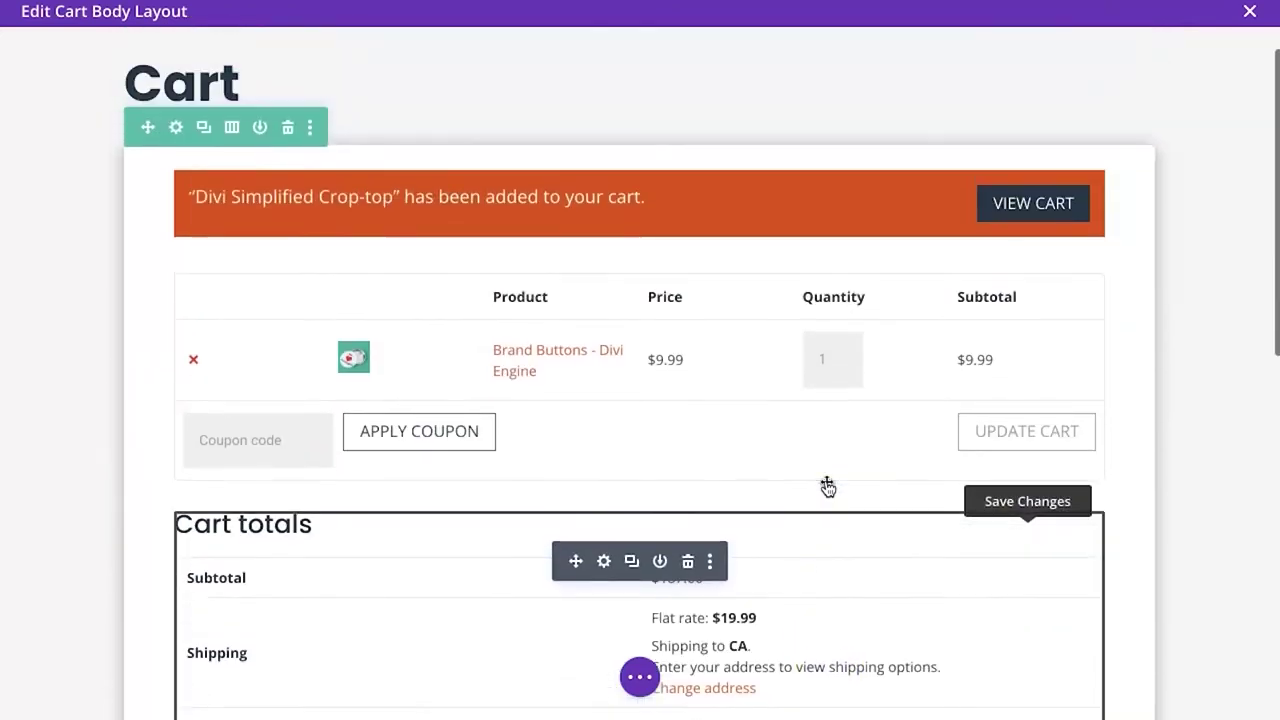
scroll(828, 486, down, 6)
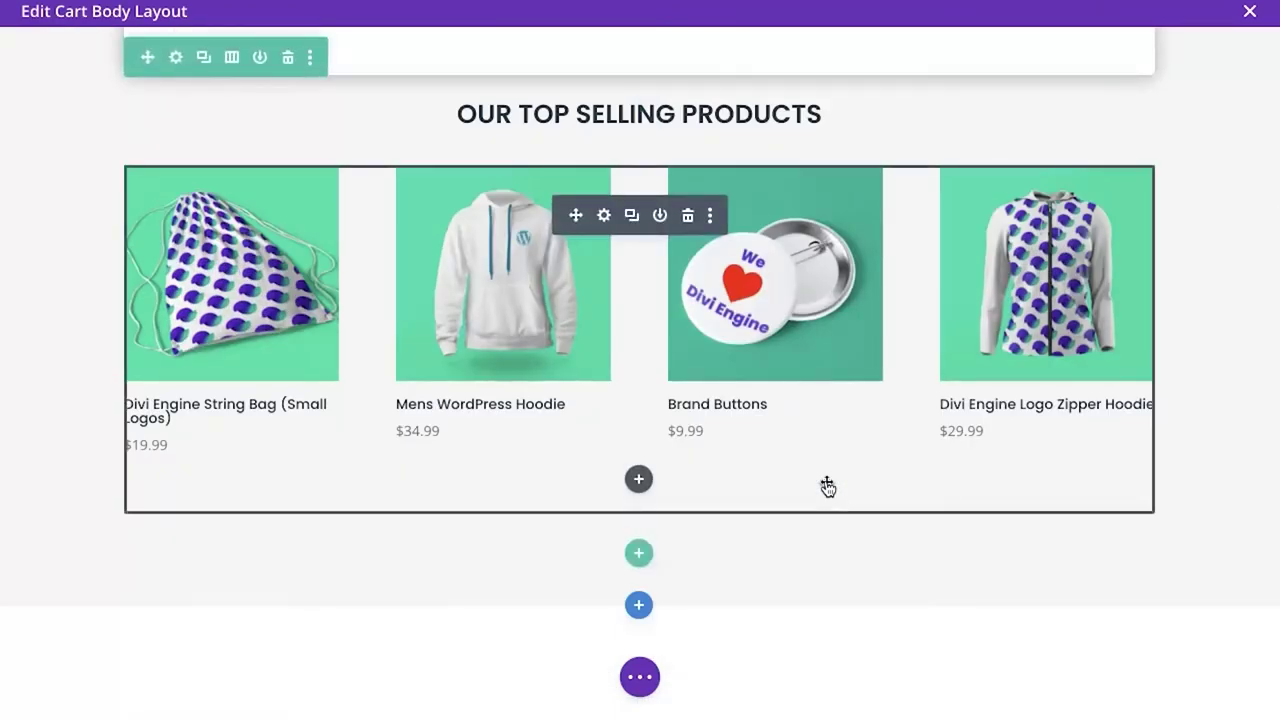
click(852, 232)
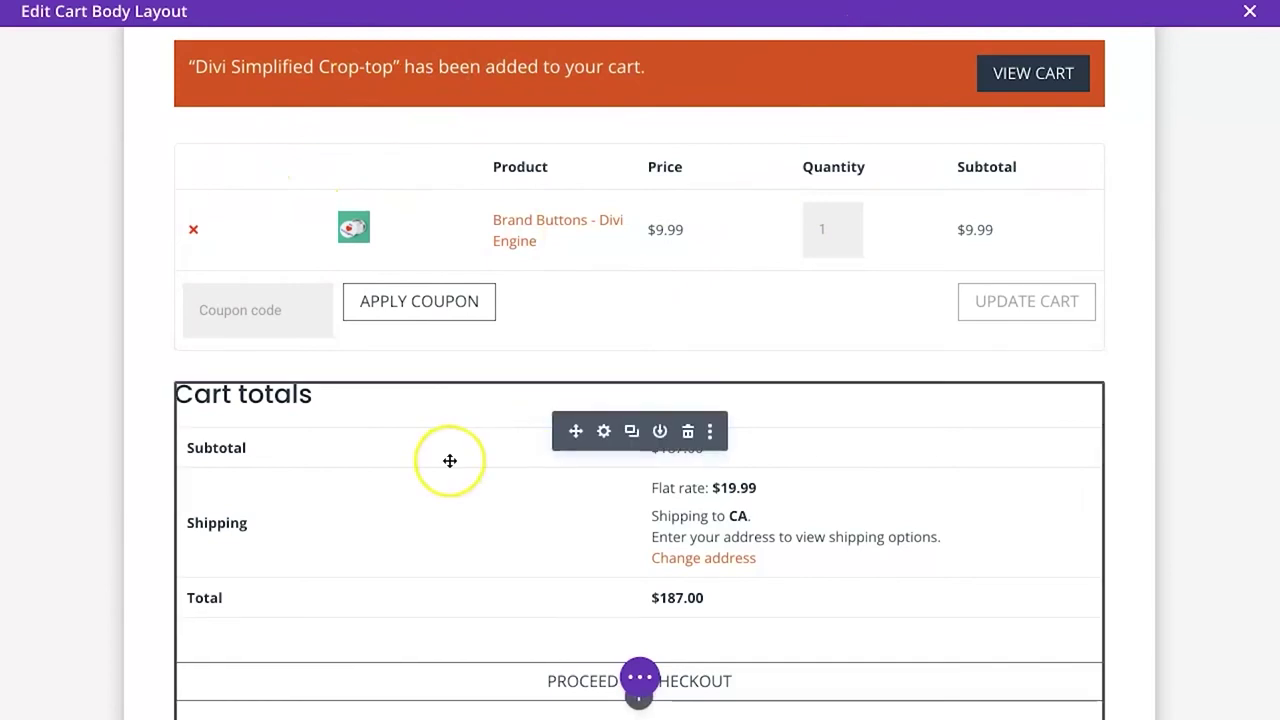
scroll(450, 460, down, 2)
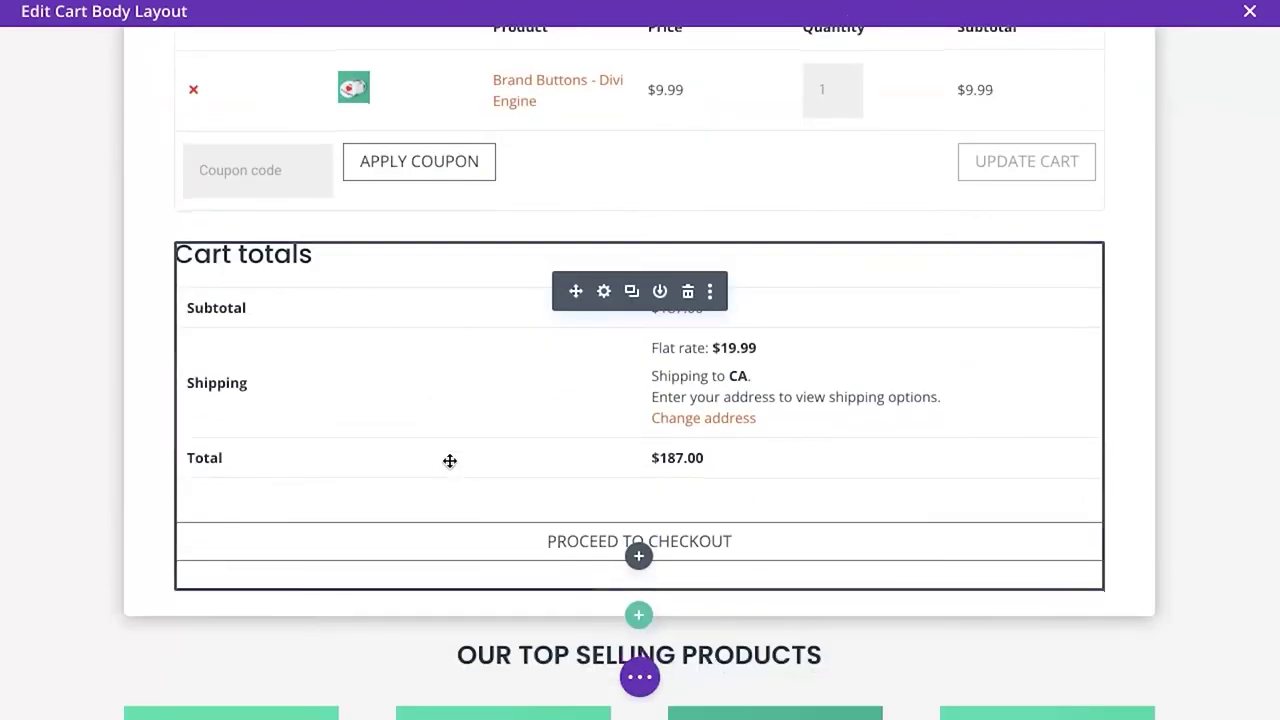
scroll(450, 460, up, 2)
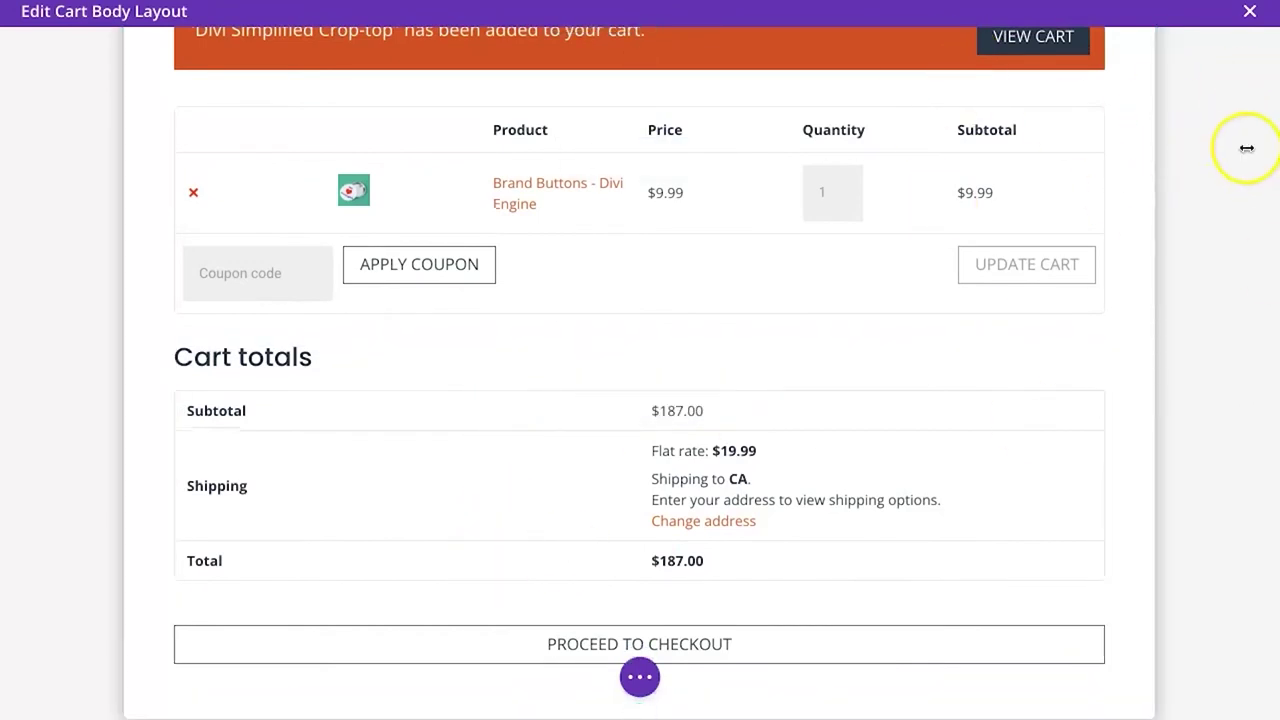
scroll(915, 507, down, 2)
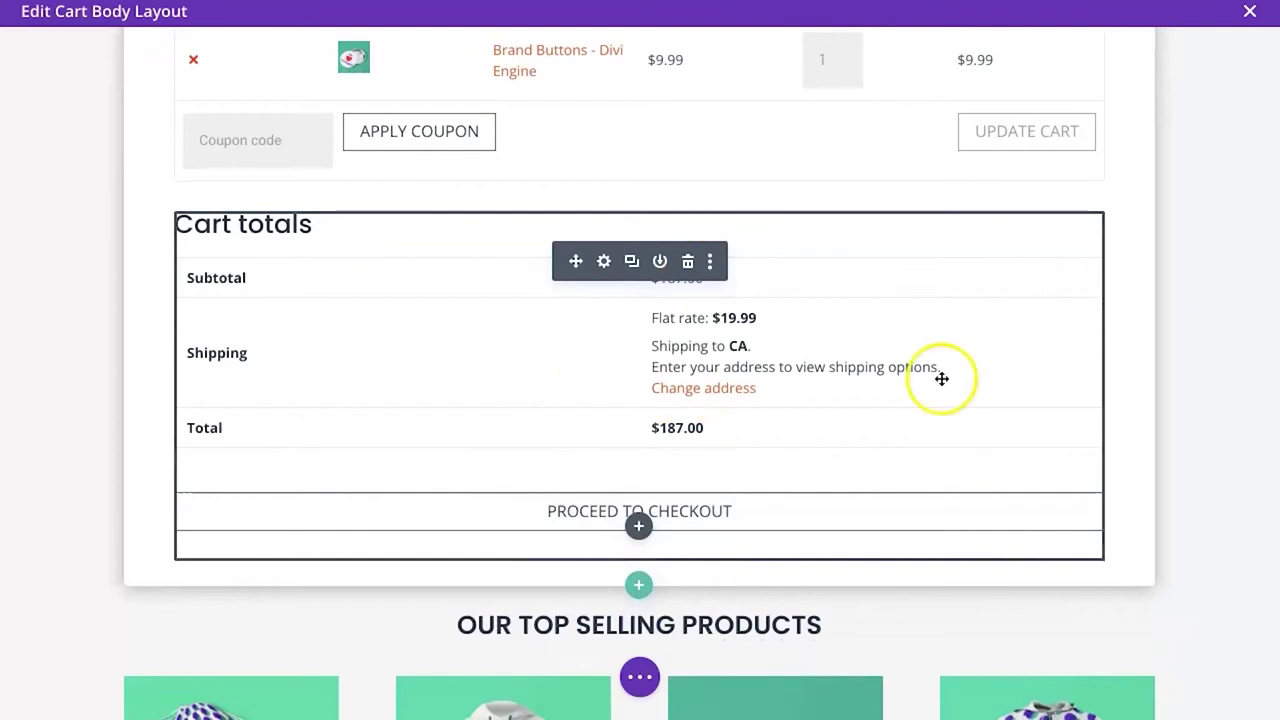
scroll(942, 378, up, 5)
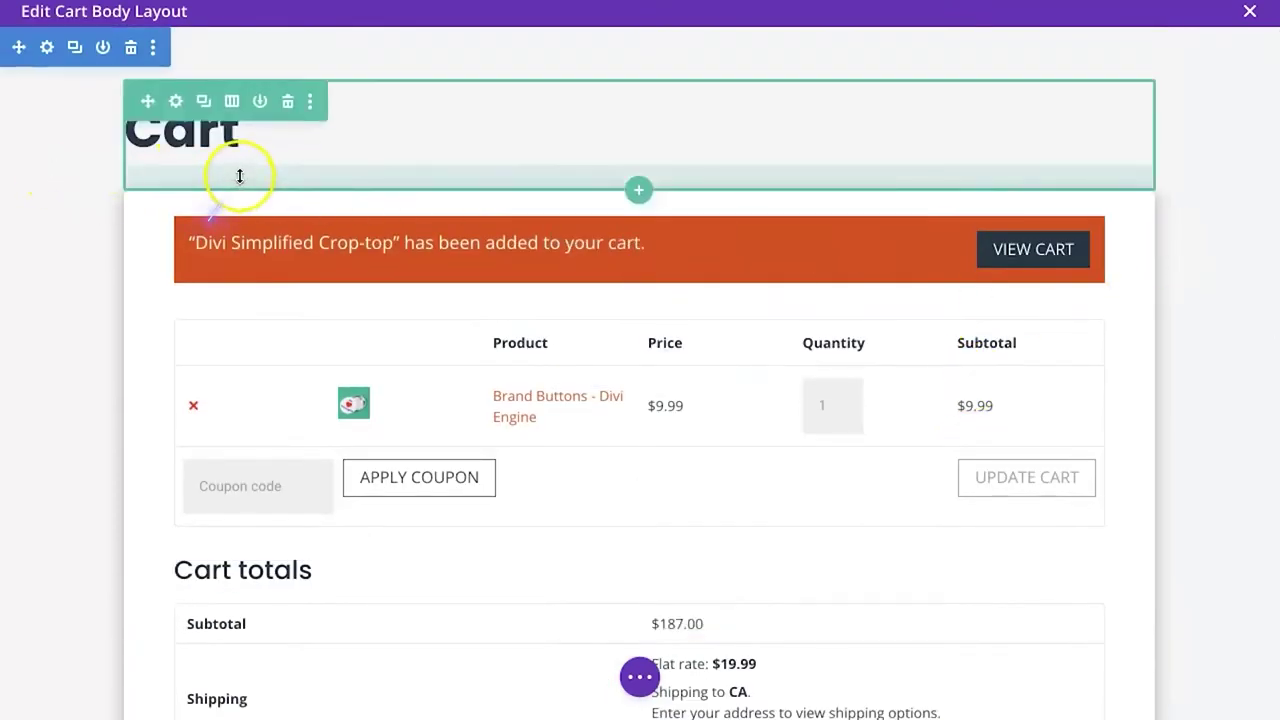
Try a three-fifths and two-fifths column layout for the cart row and move the Cart totals module into the second column
click(233, 176)
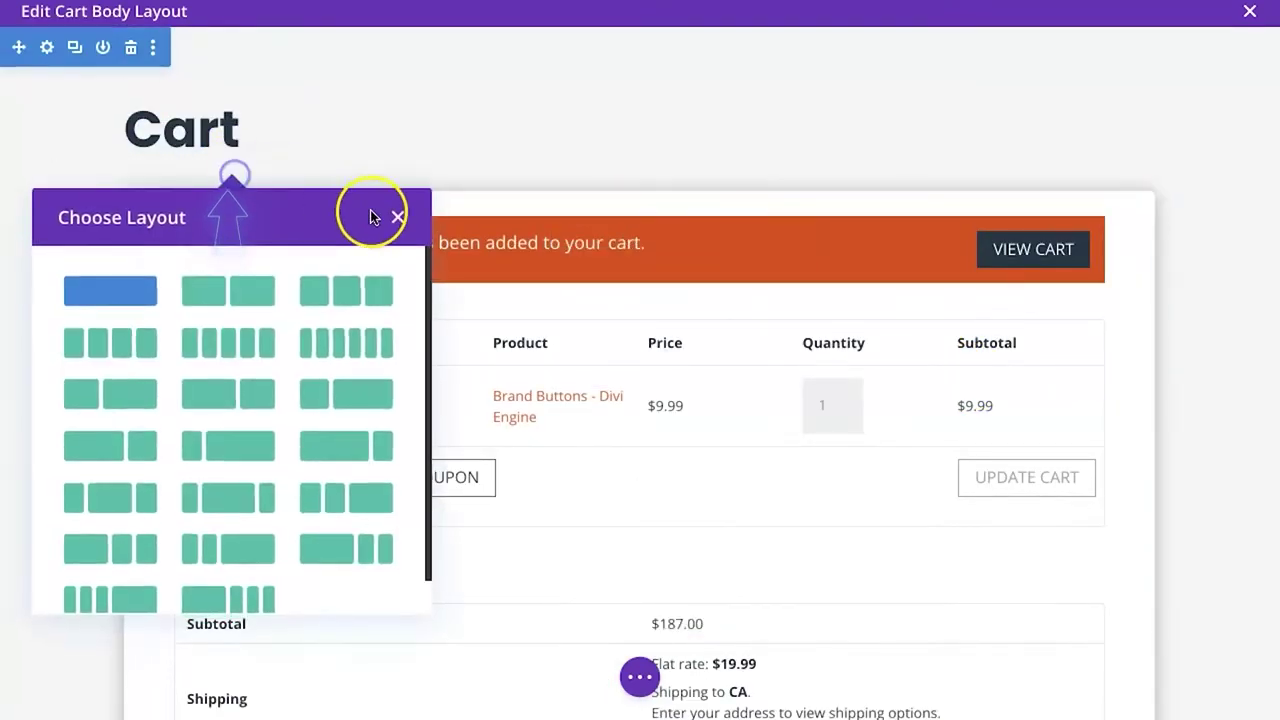
click(258, 392)
scroll(606, 409, down, 4)
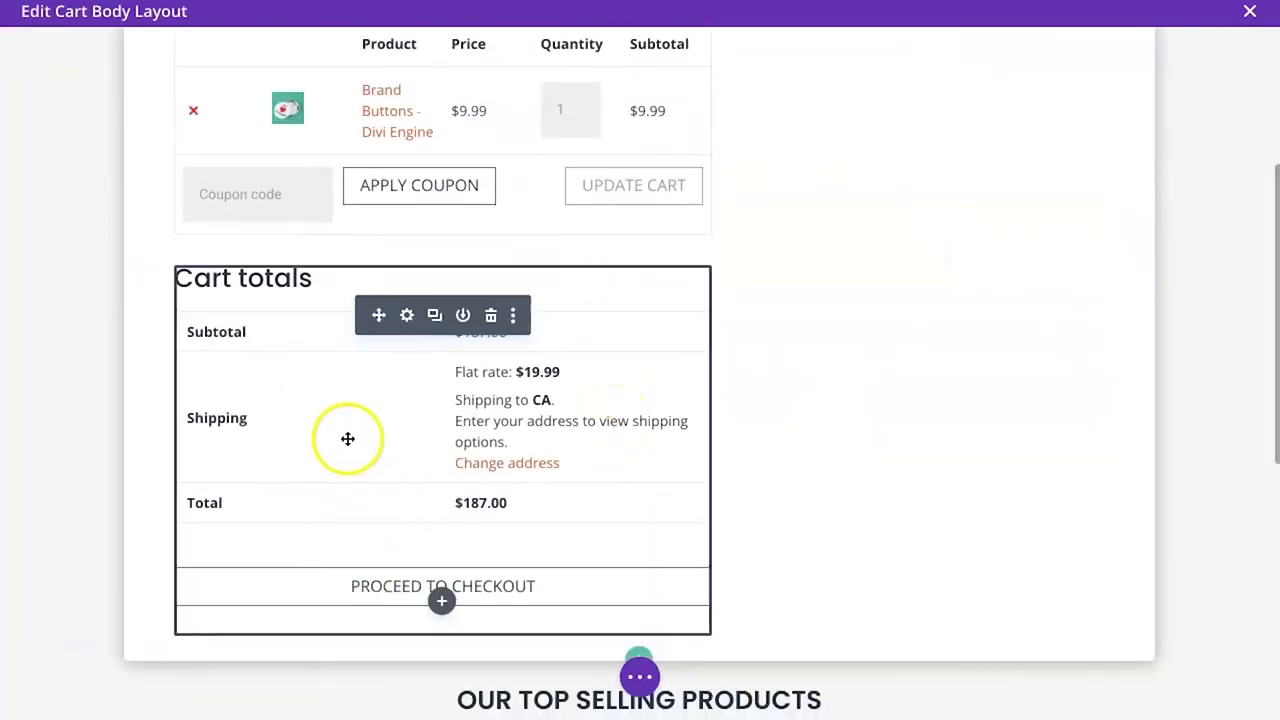
drag(379, 323, 860, 111)
Replace the cart row's three equal columns with the three-fifths and two-fifths column structure
scroll(862, 111, up, 2)
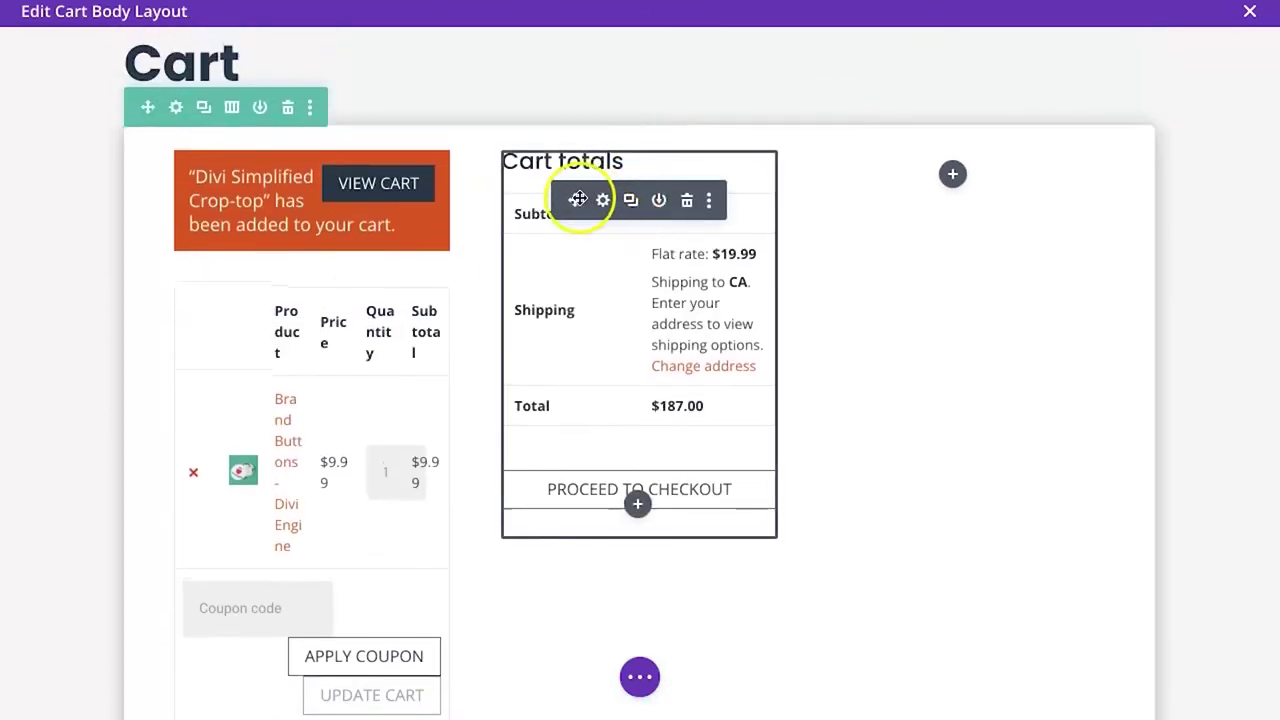
drag(578, 198, 571, 194)
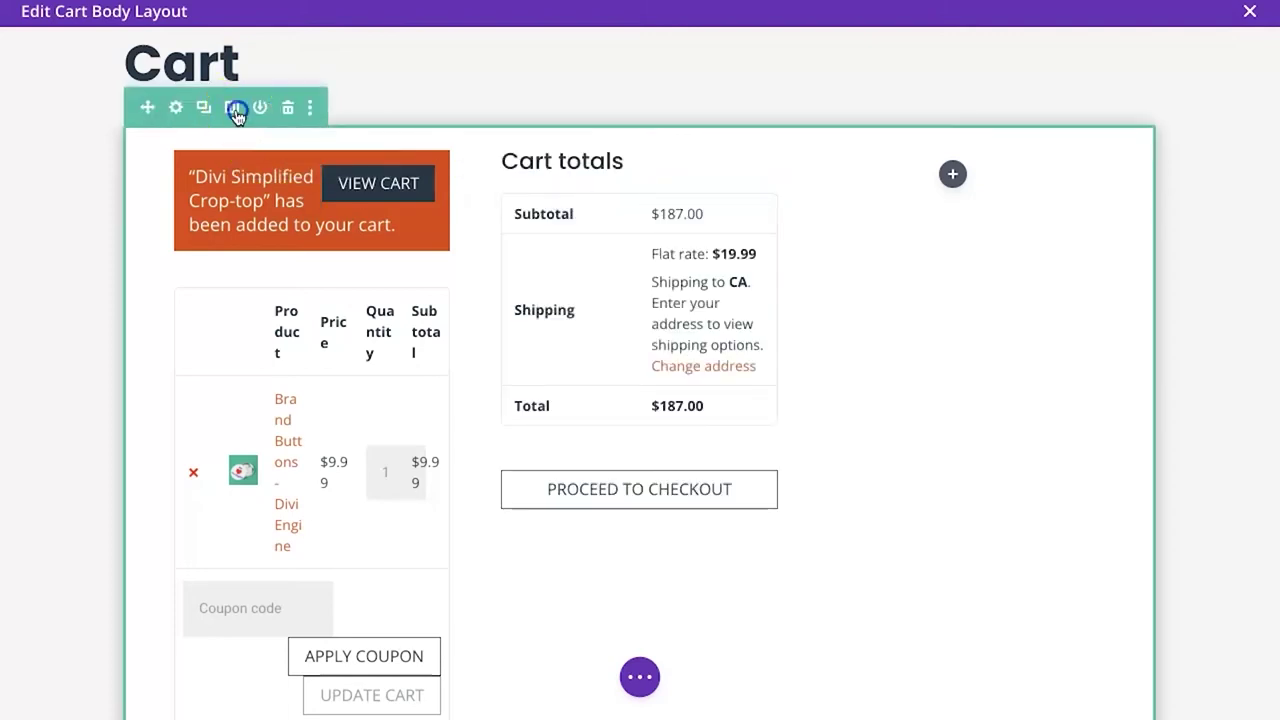
click(232, 107)
click(265, 347)
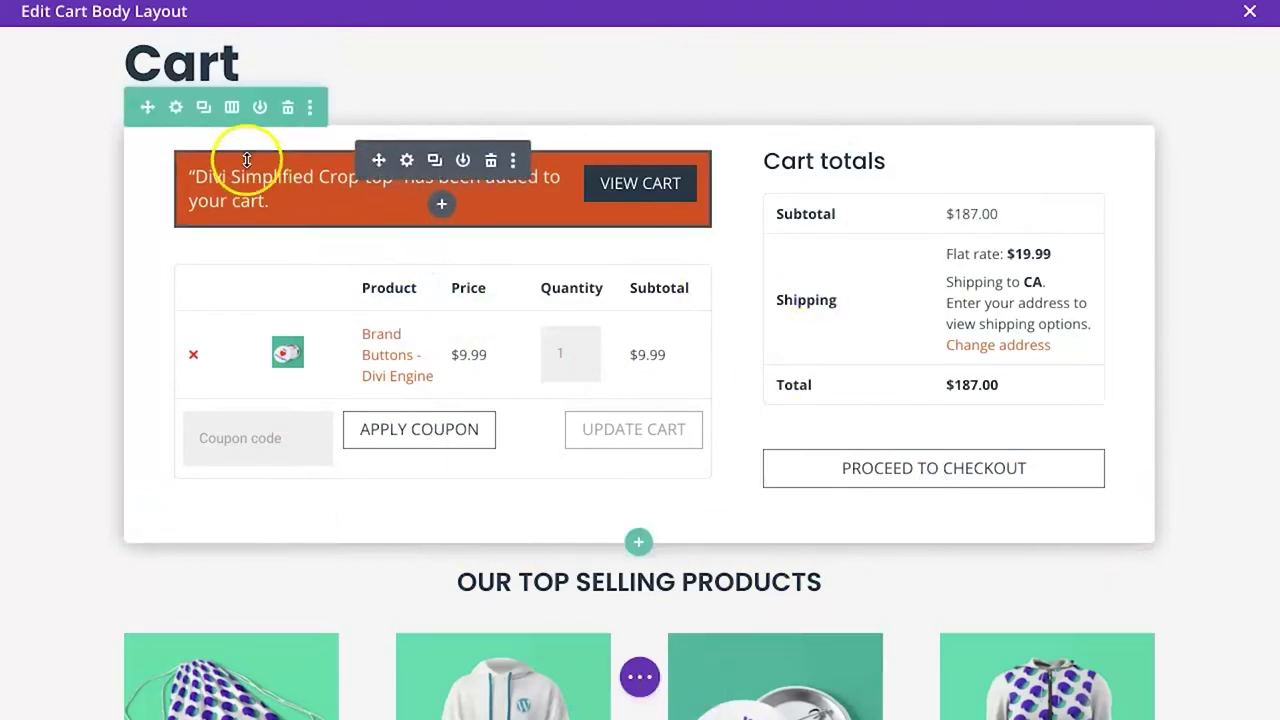
Return the cart row to a single full-width column with Cart totals below the cart products
click(229, 109)
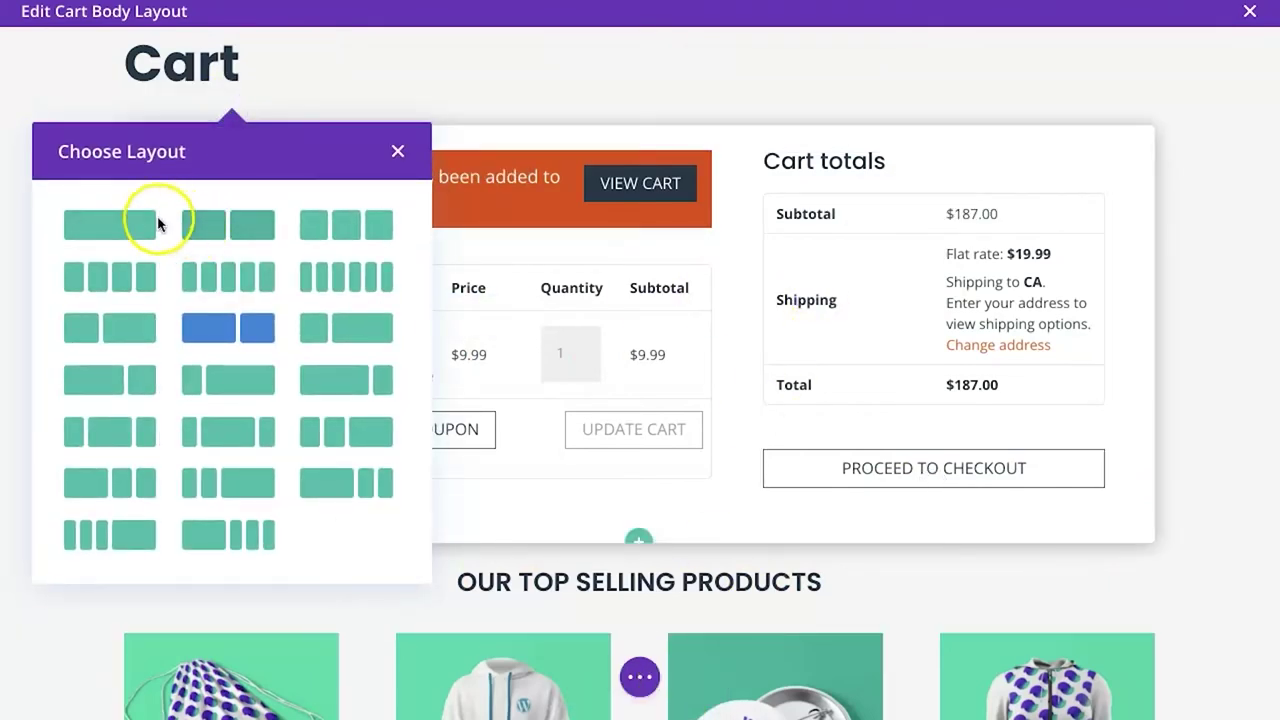
click(150, 225)
scroll(654, 457, down, 6)
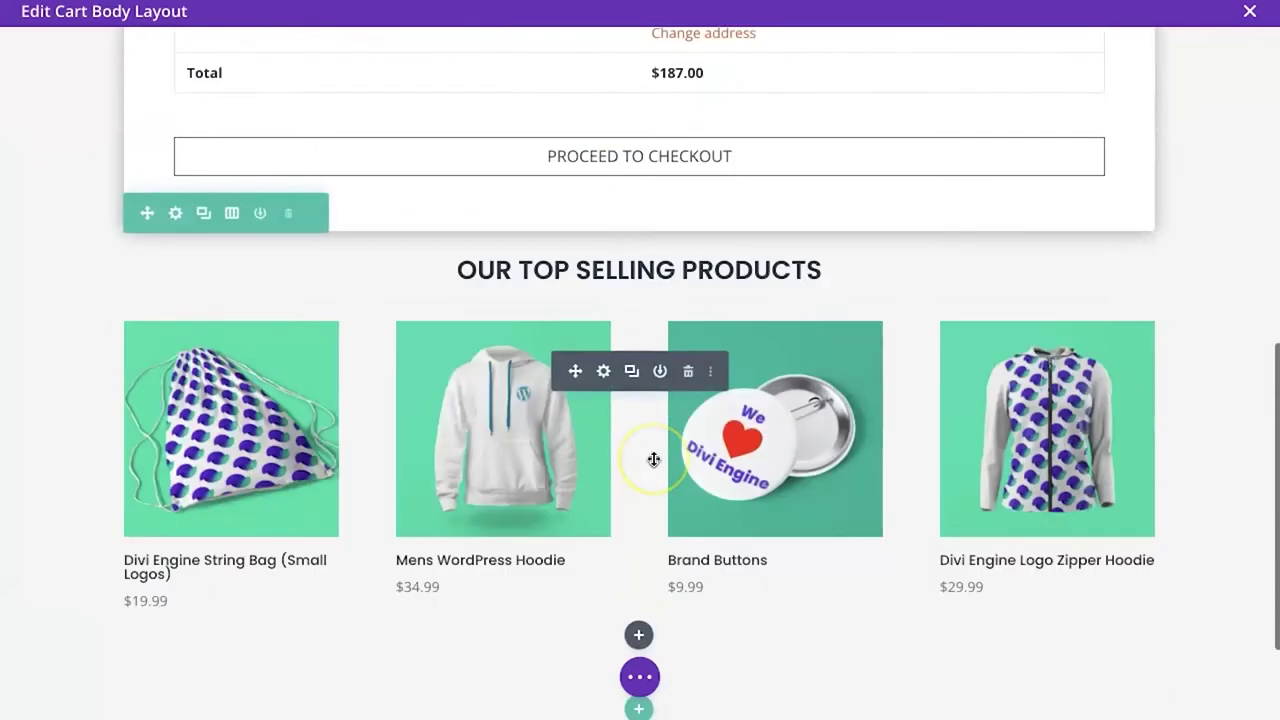
scroll(654, 458, up, 6)
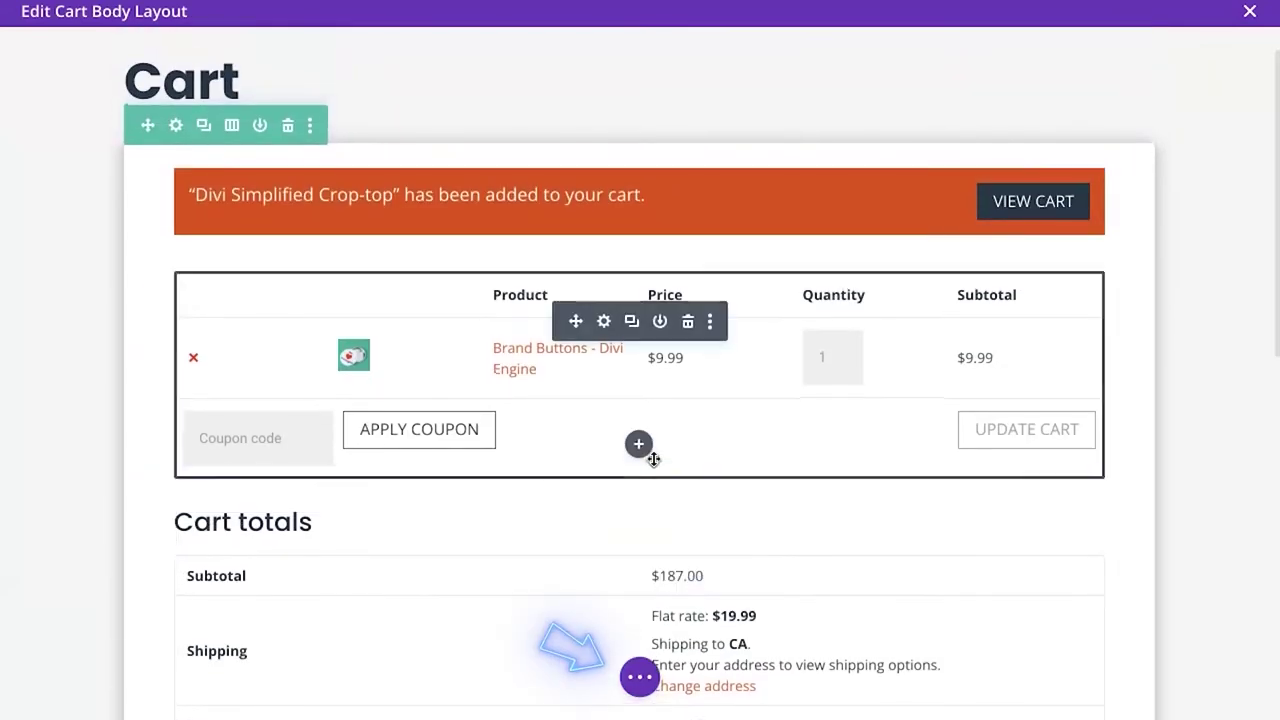
Save the Cart Body Layout
click(640, 677)
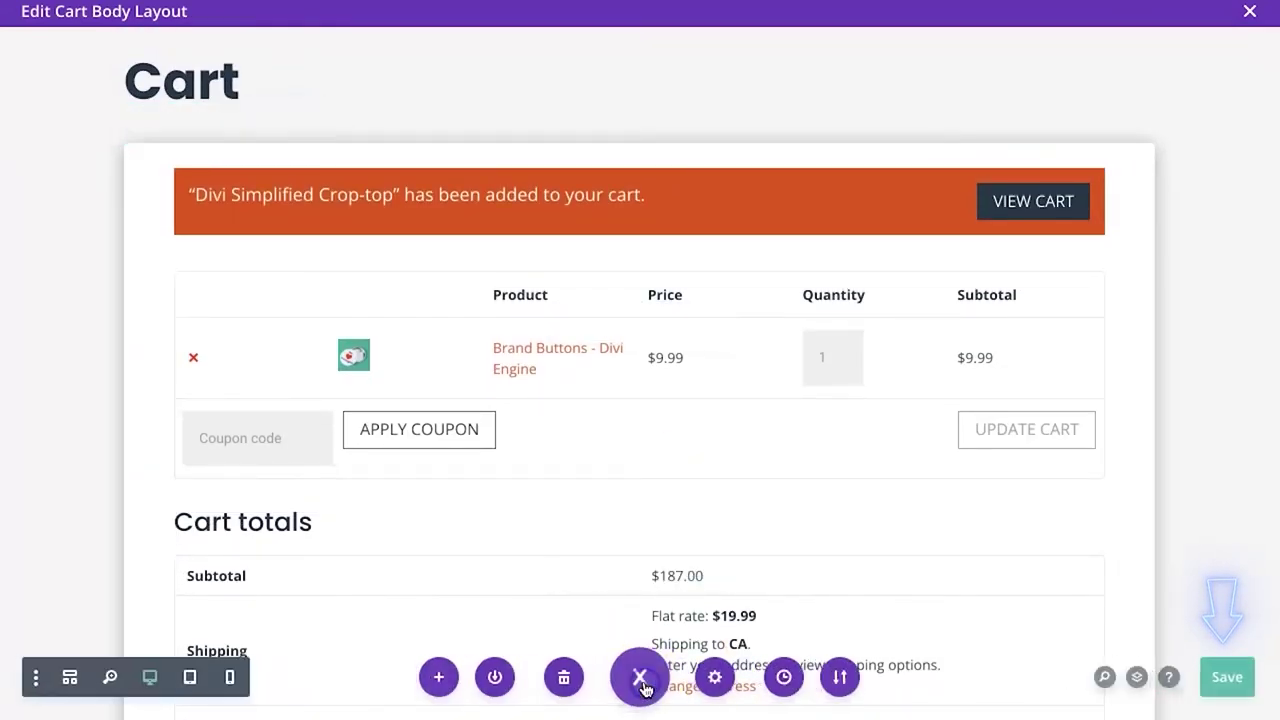
click(1226, 677)
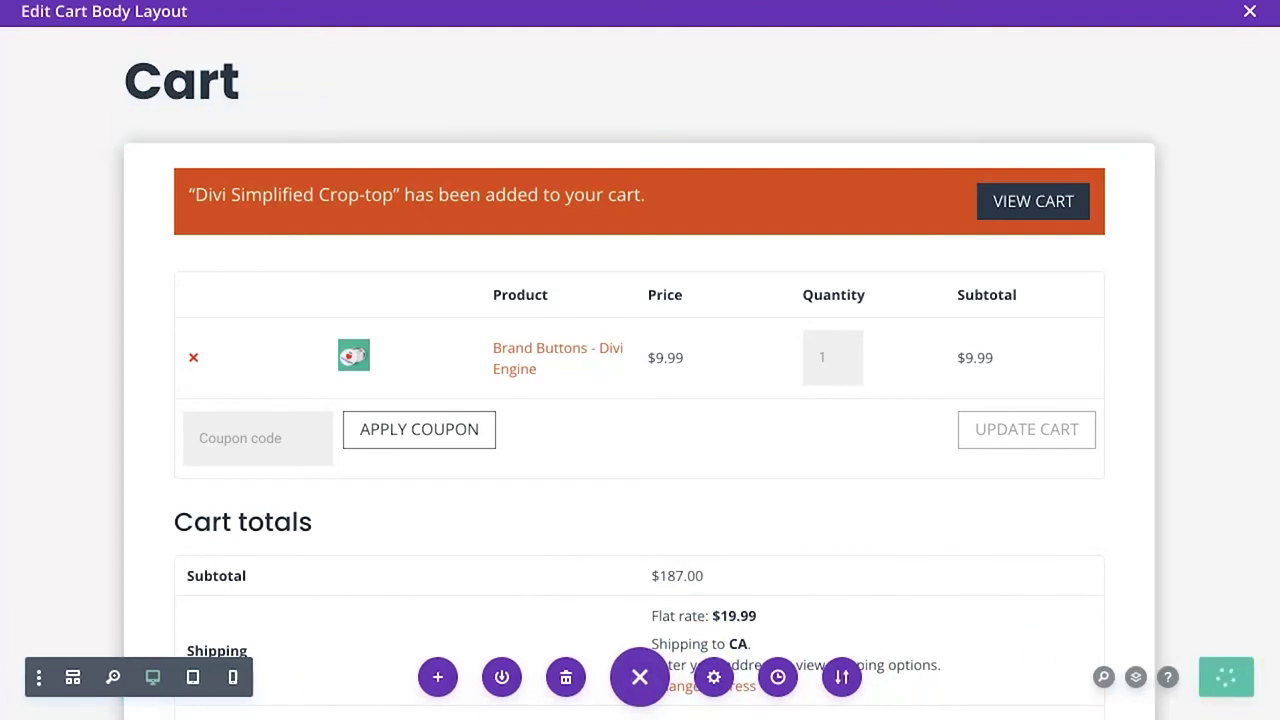
scroll(444, 278, down, 5)
scroll(444, 278, up, 3)
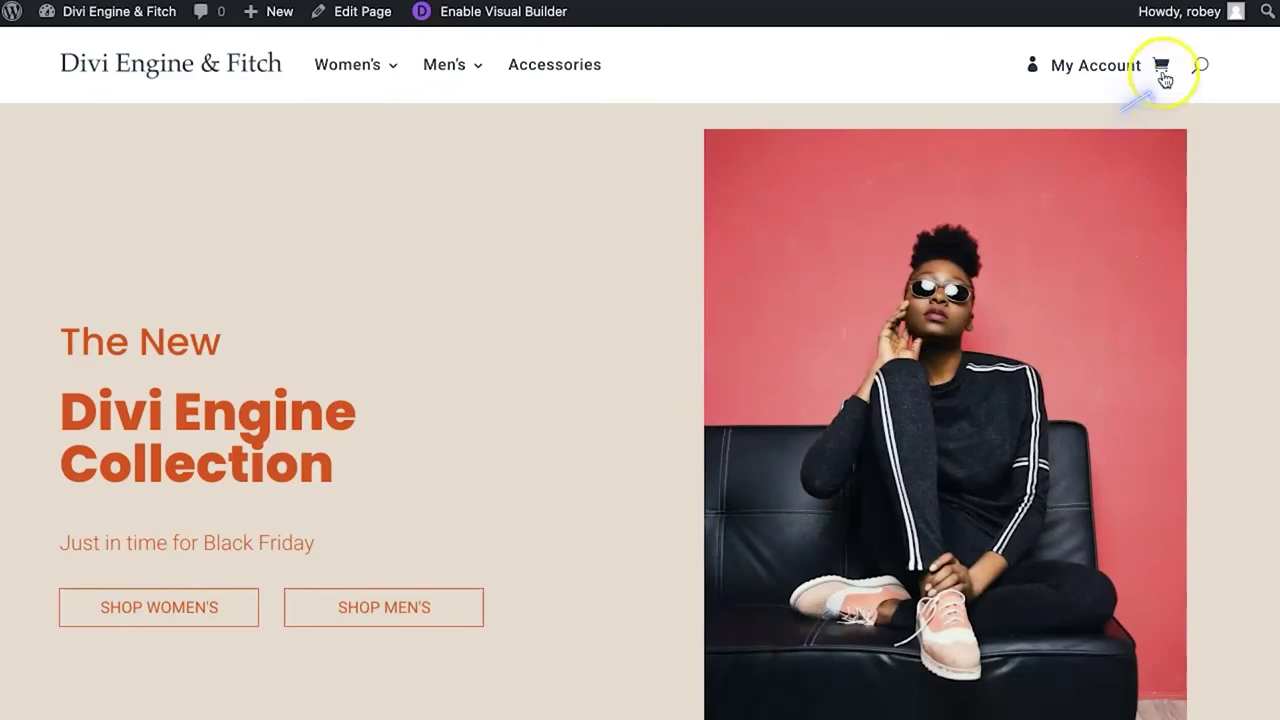
Open the live store's cart page and examine the cart table, totals, top-selling products and footer
click(1161, 68)
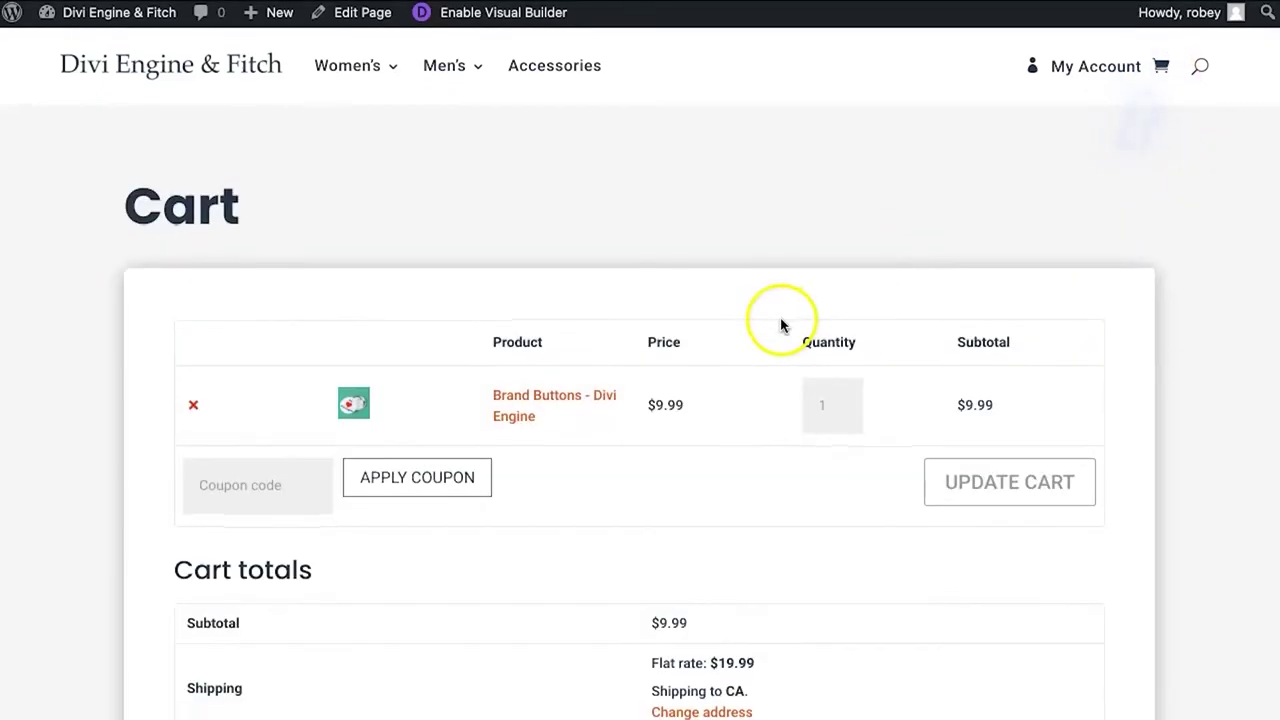
scroll(629, 371, down, 10)
scroll(629, 377, up, 5)
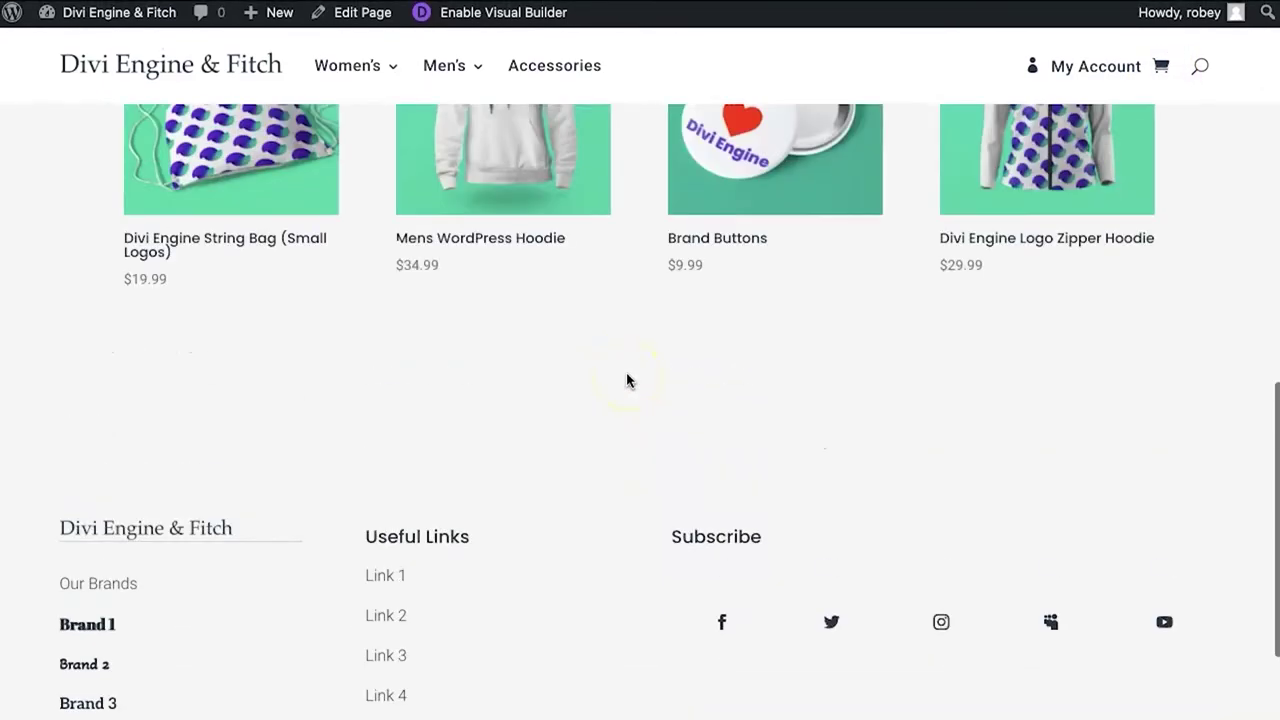
scroll(628, 380, down, 5)
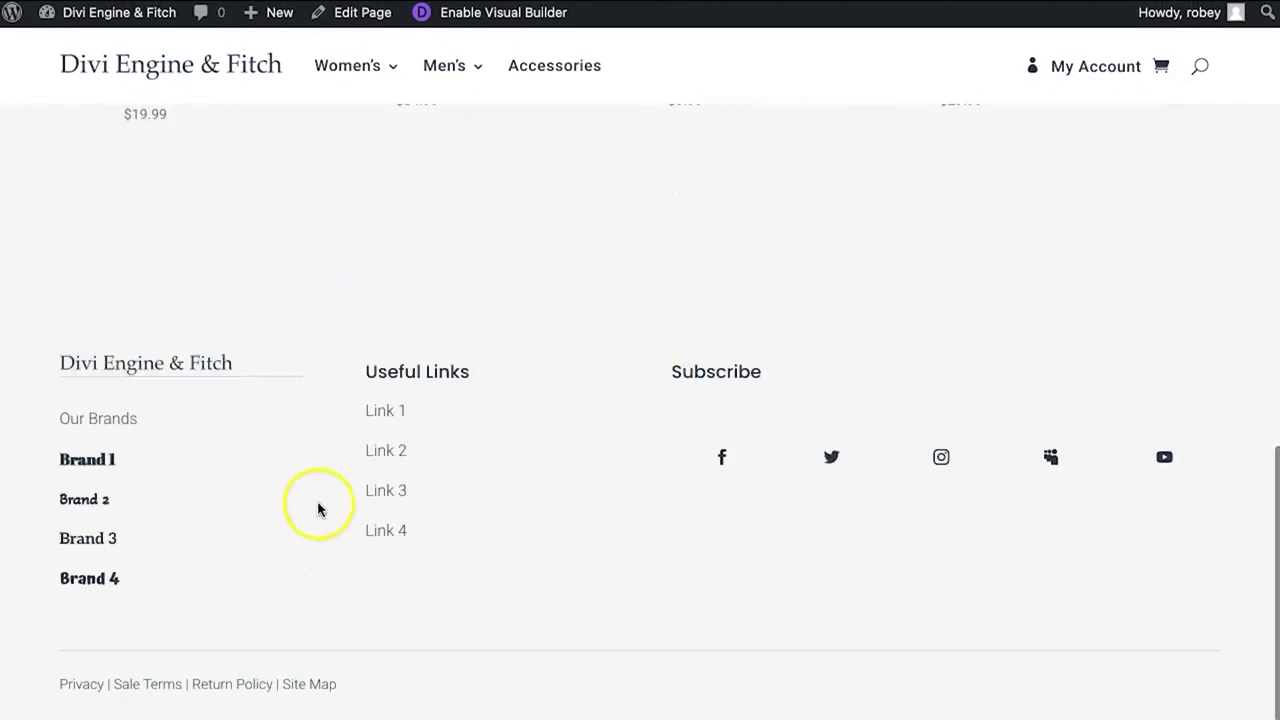
scroll(497, 396, up, 4)
scroll(655, 176, up, 6)
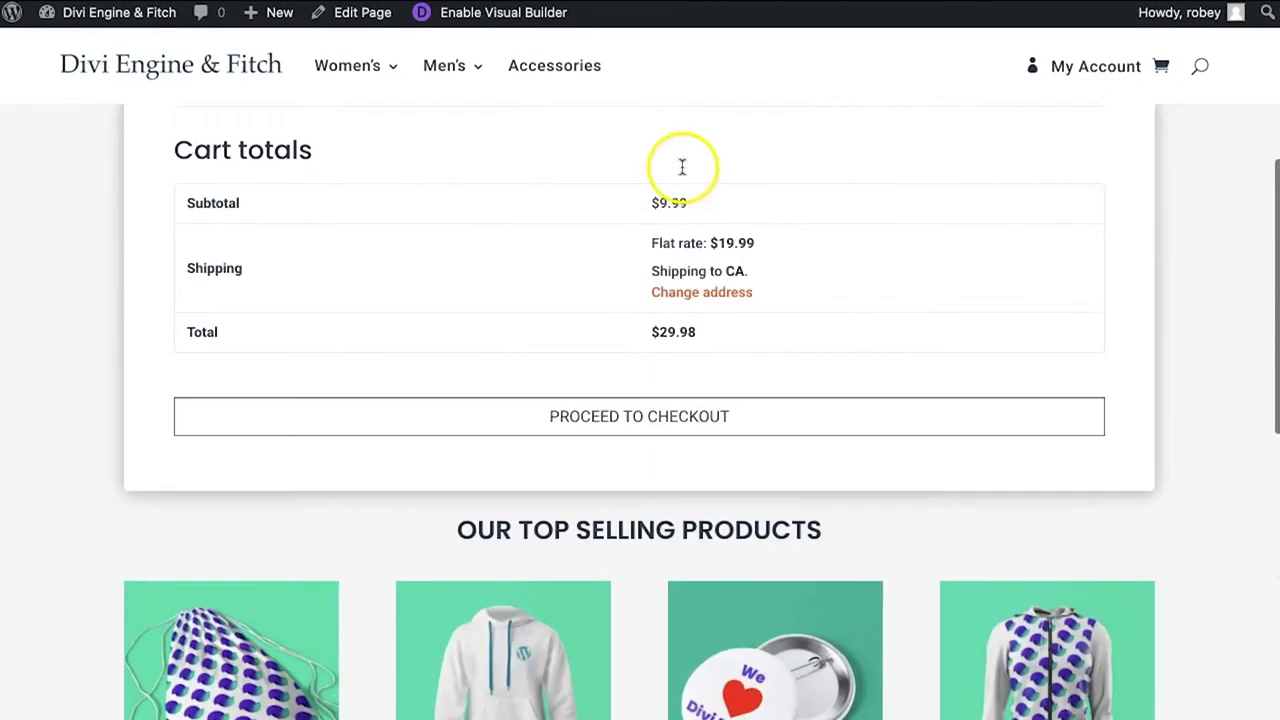
scroll(495, 327, down, 6)
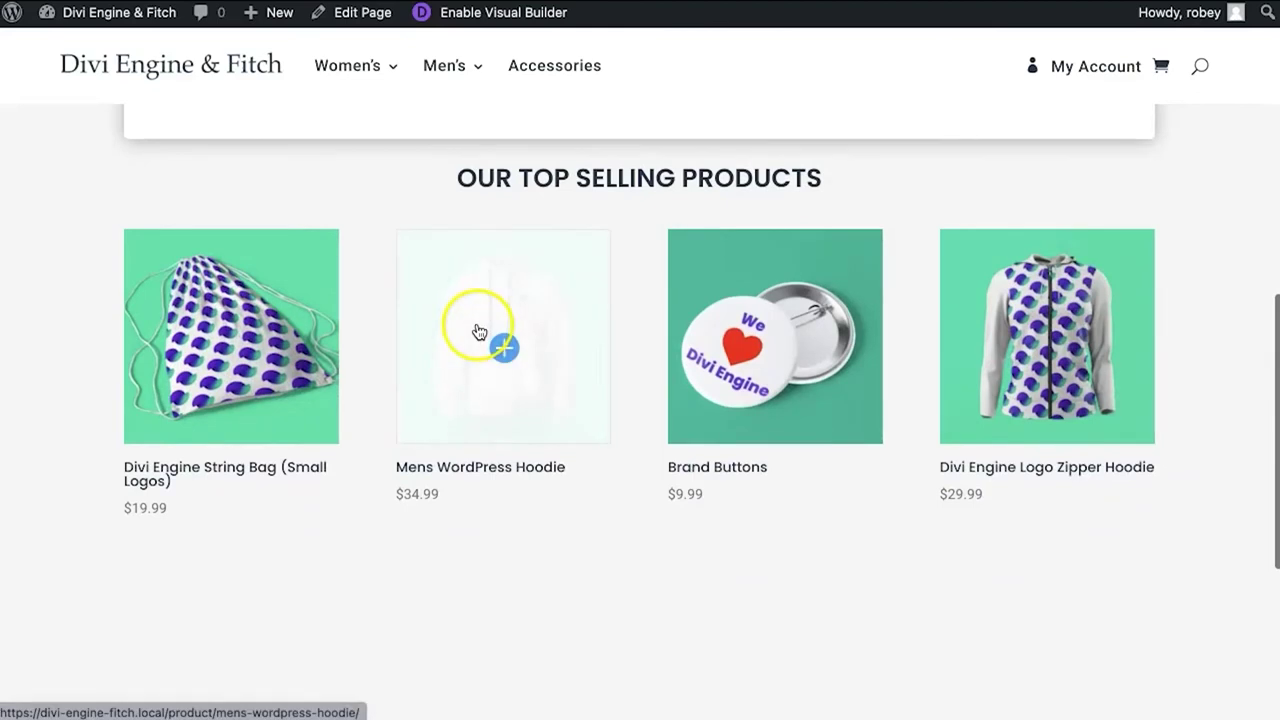
scroll(366, 523, down, 4)
scroll(370, 520, up, 1)
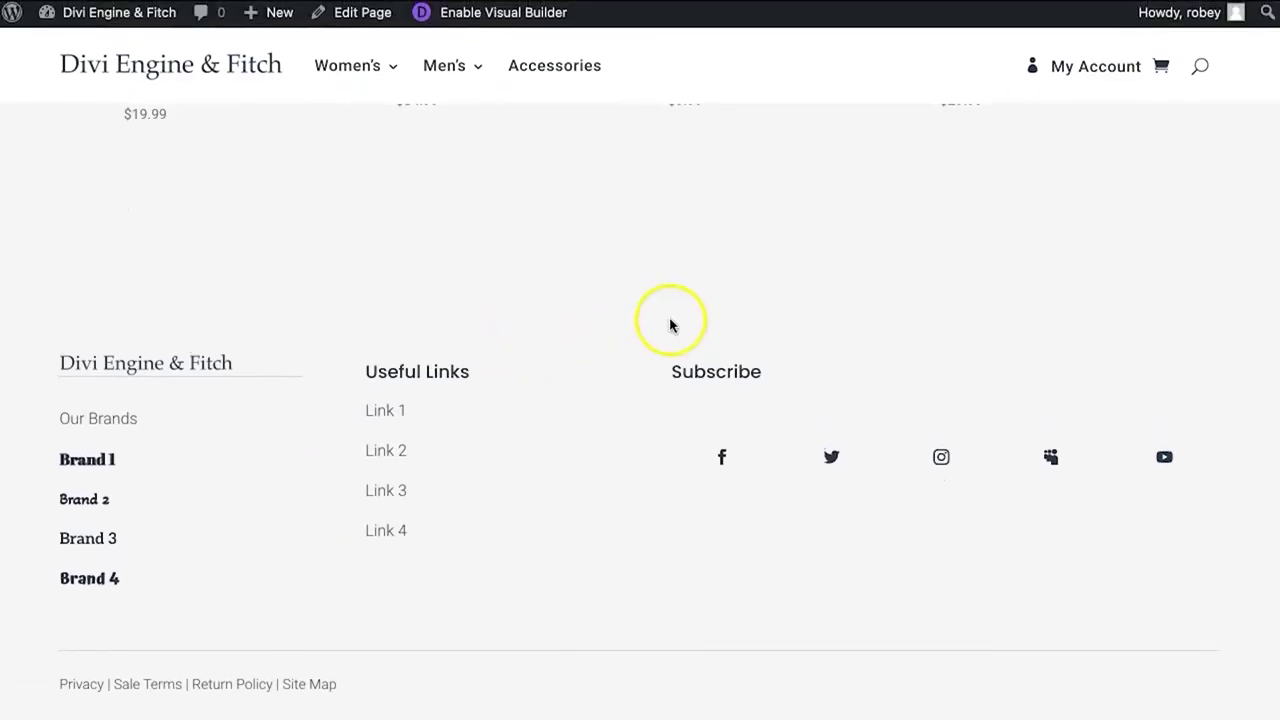
Try the coupon code "random" on the live cart page
scroll(674, 323, up, 6)
scroll(670, 325, up, 3)
click(643, 334)
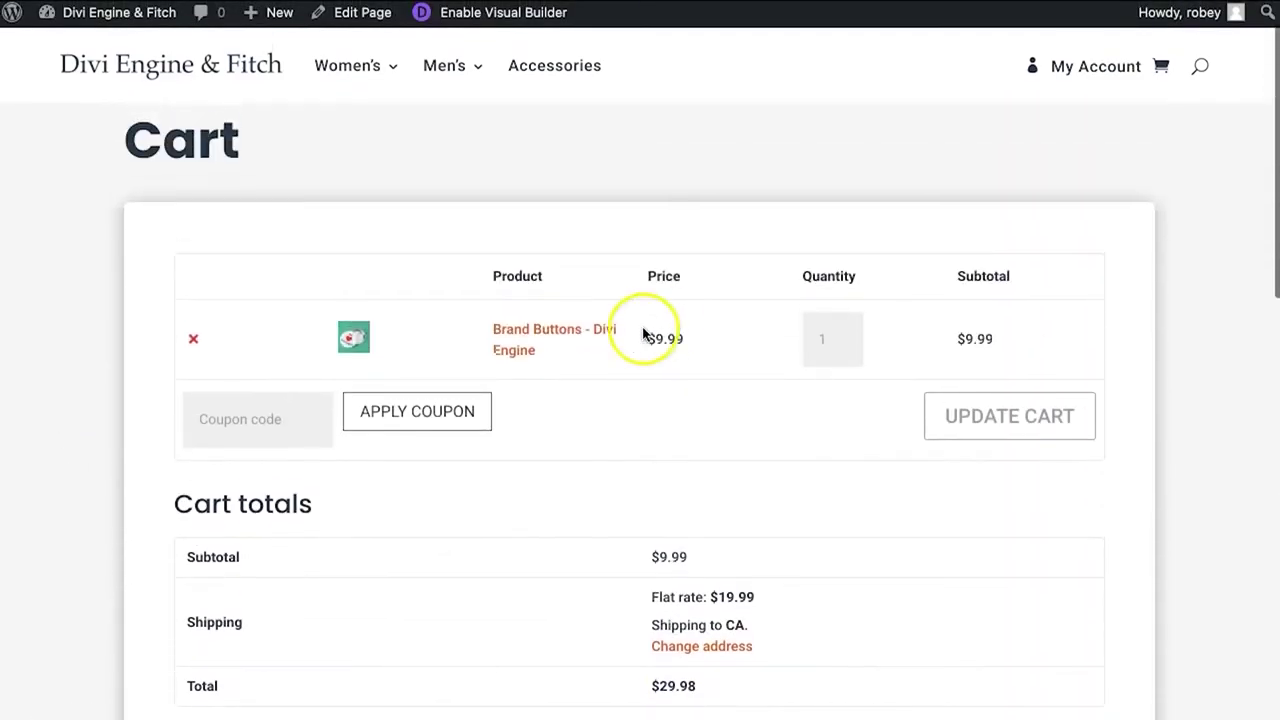
click(279, 410)
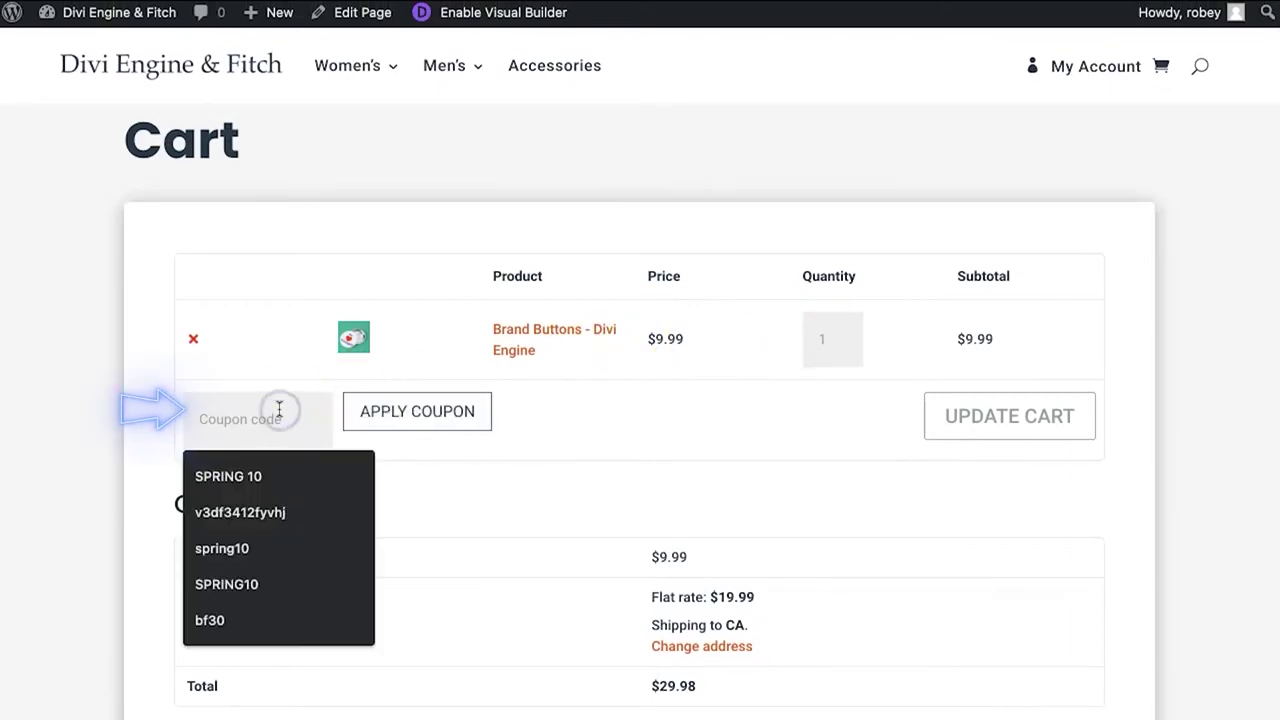
text(random)
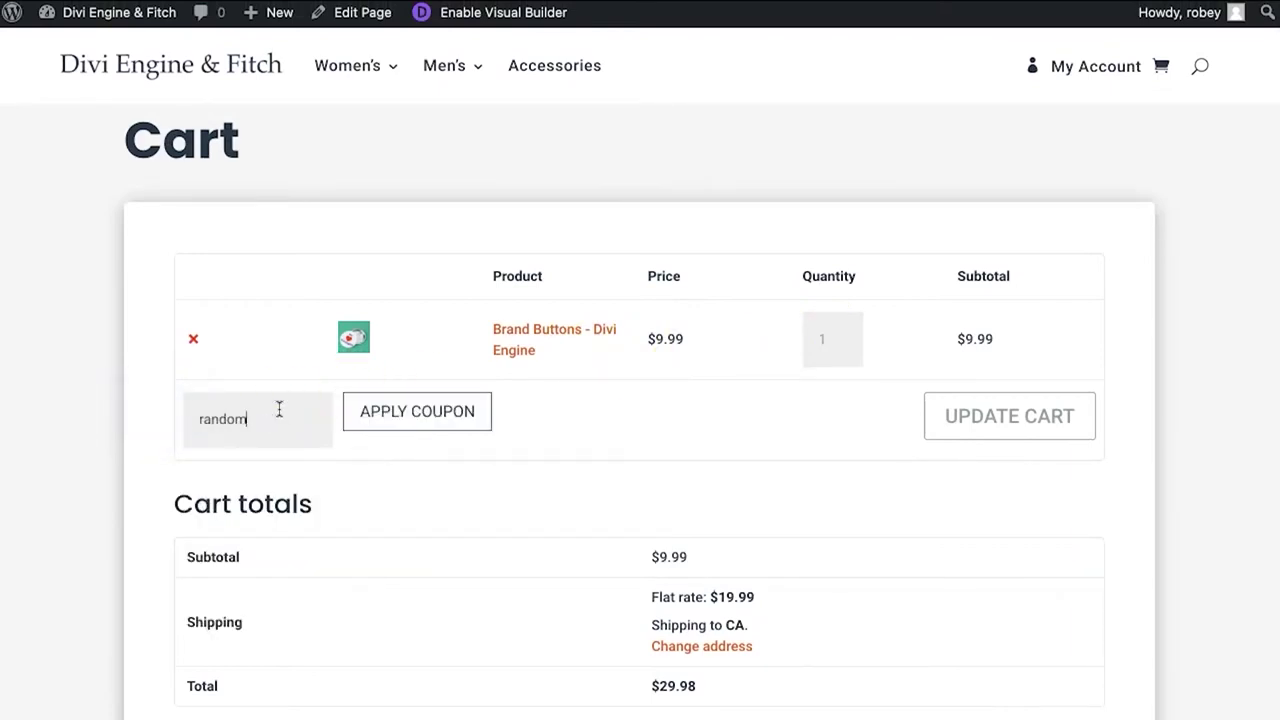
click(447, 422)
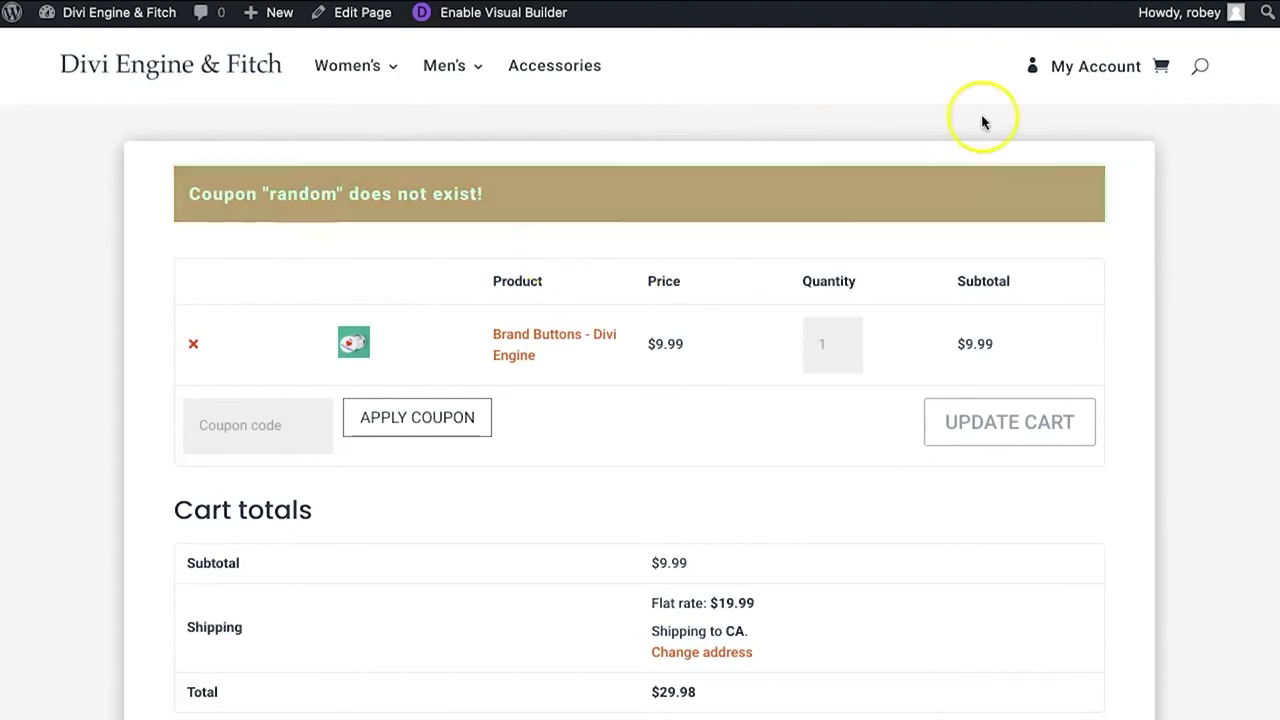
Set the Brand Buttons quantity to 0 and update the cart
click(839, 353)
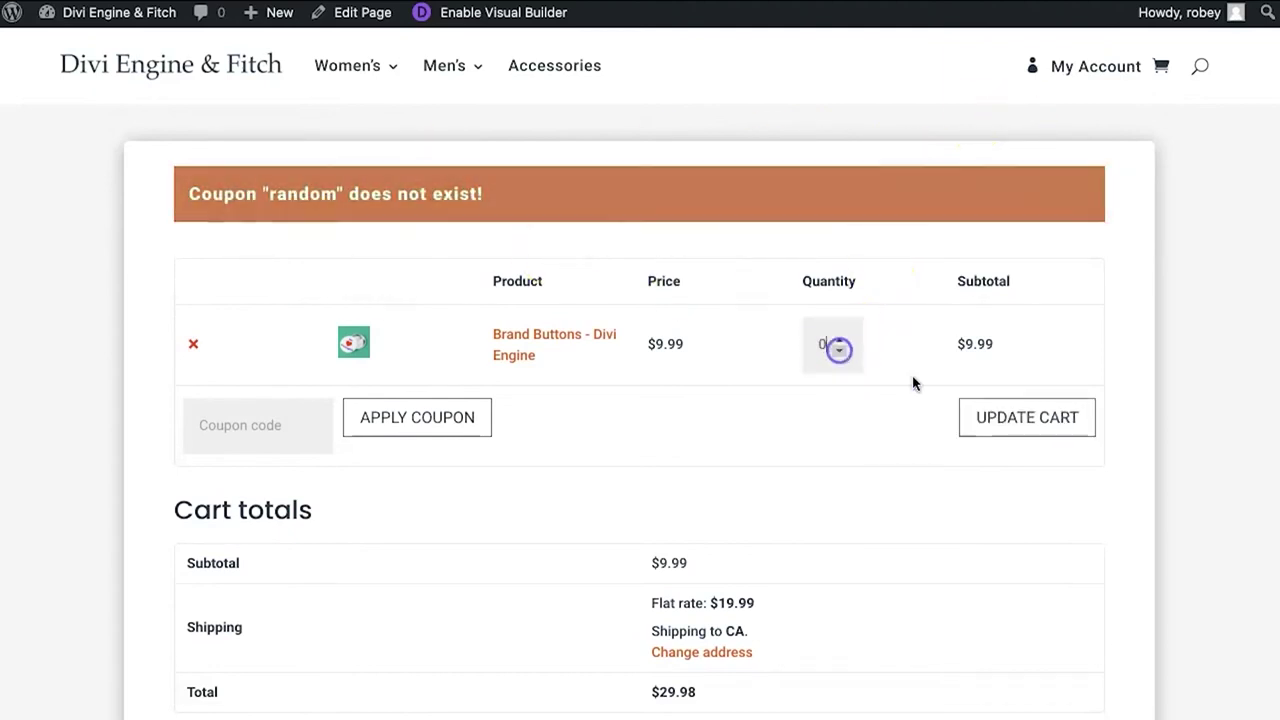
click(990, 407)
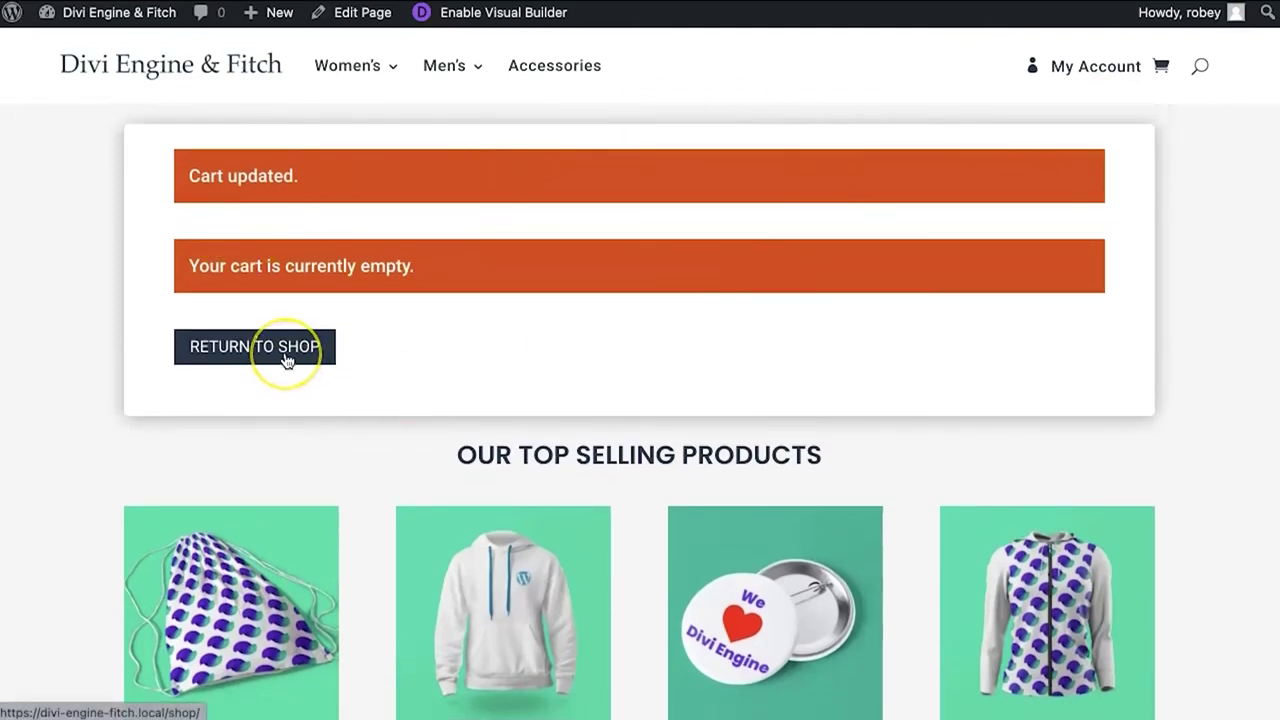
Open the Divi Engine String Bag (Small Logos) from the top-selling products, add it to the cart and check the product page
scroll(285, 360, down, 3)
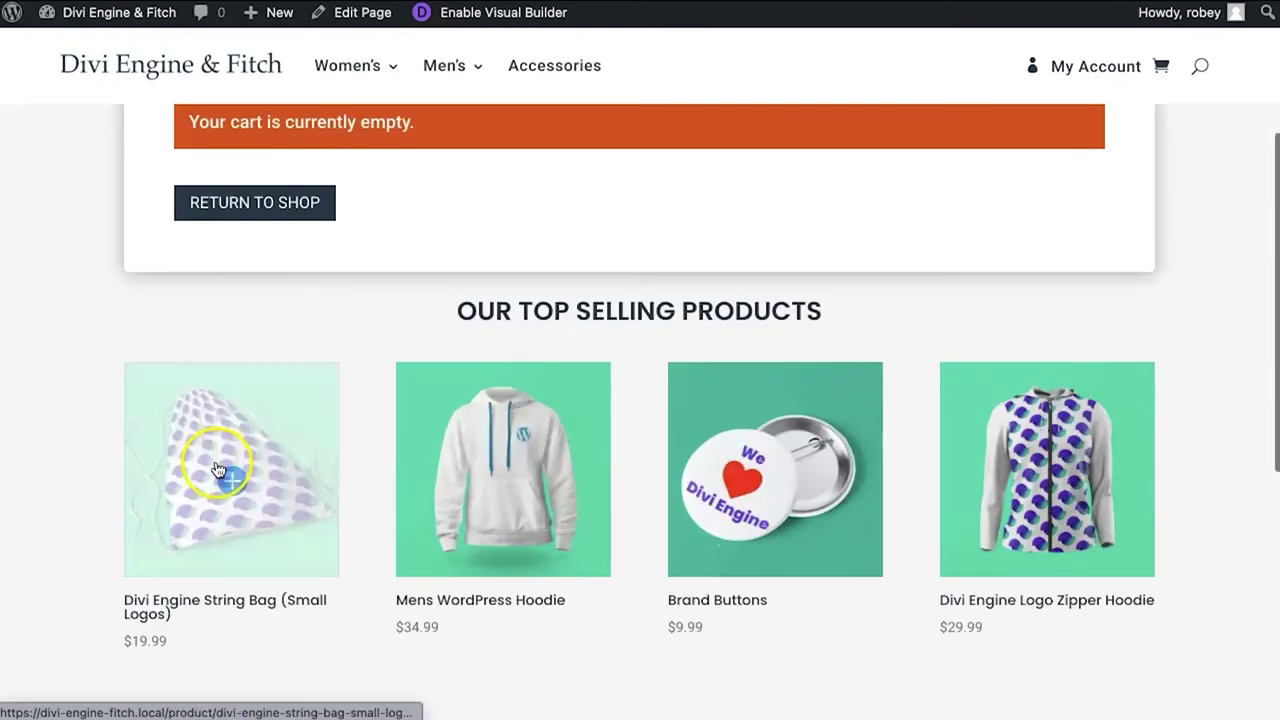
click(212, 476)
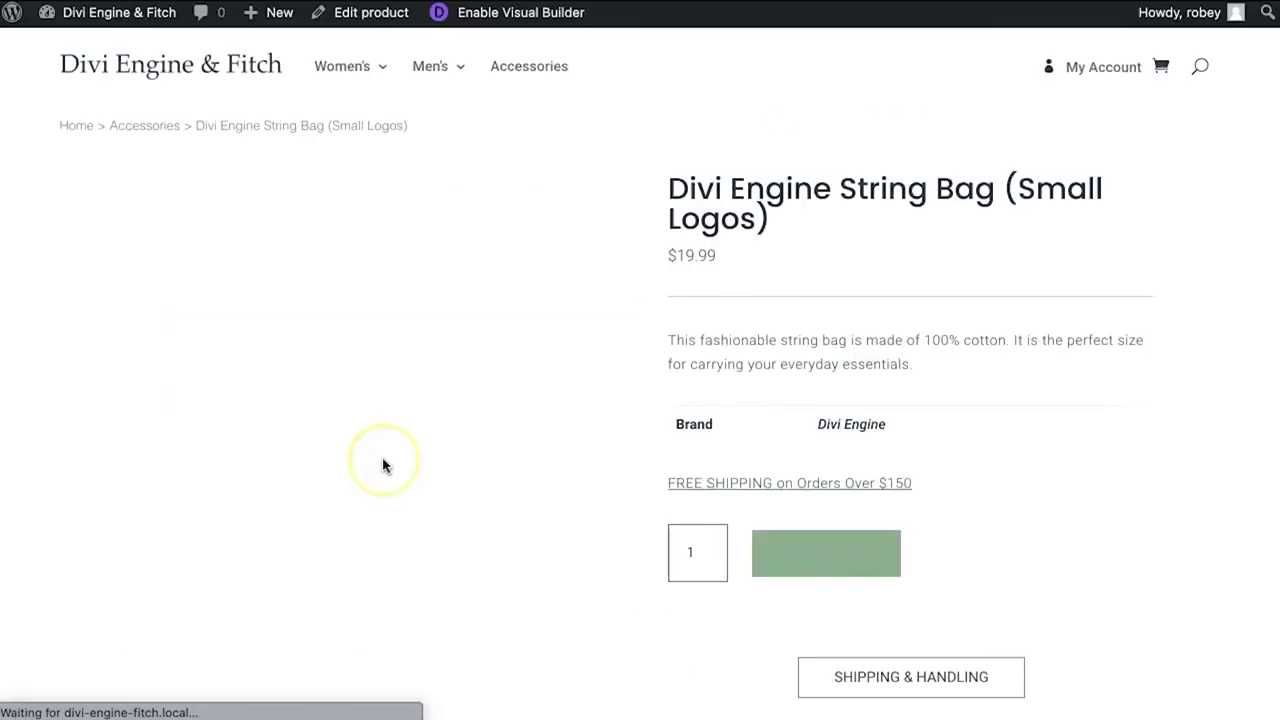
click(814, 560)
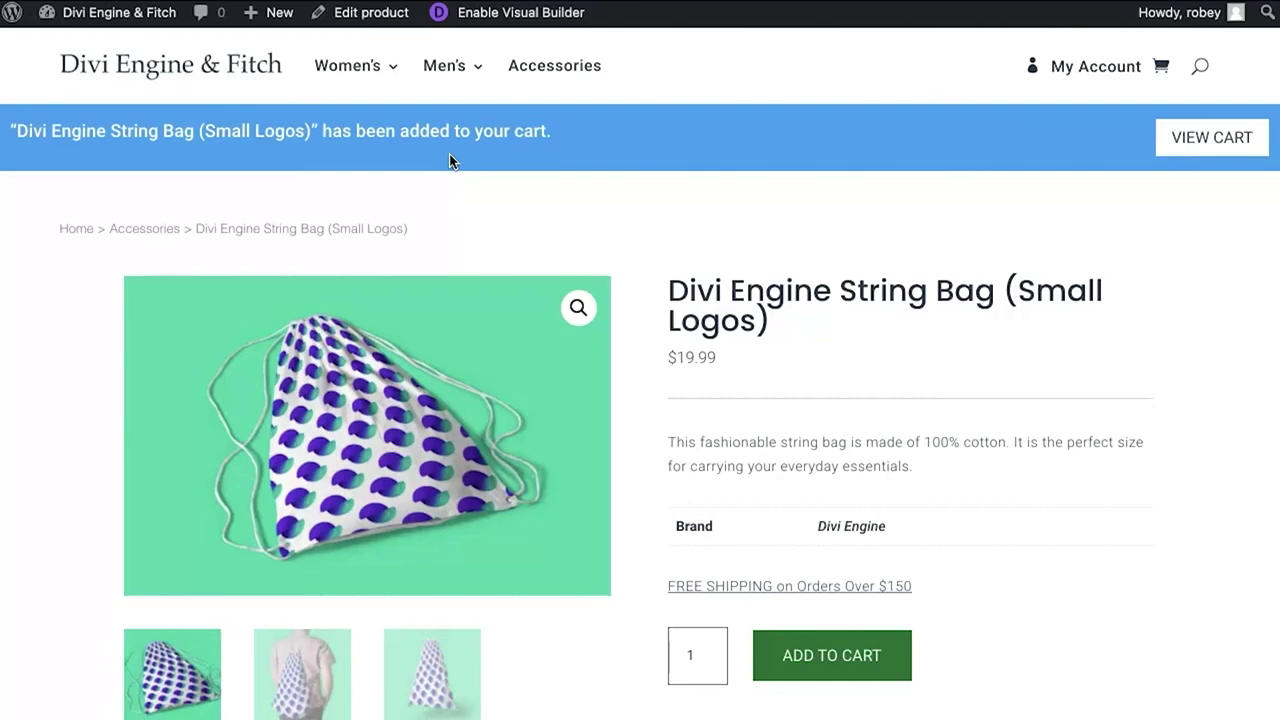
scroll(875, 354, down, 5)
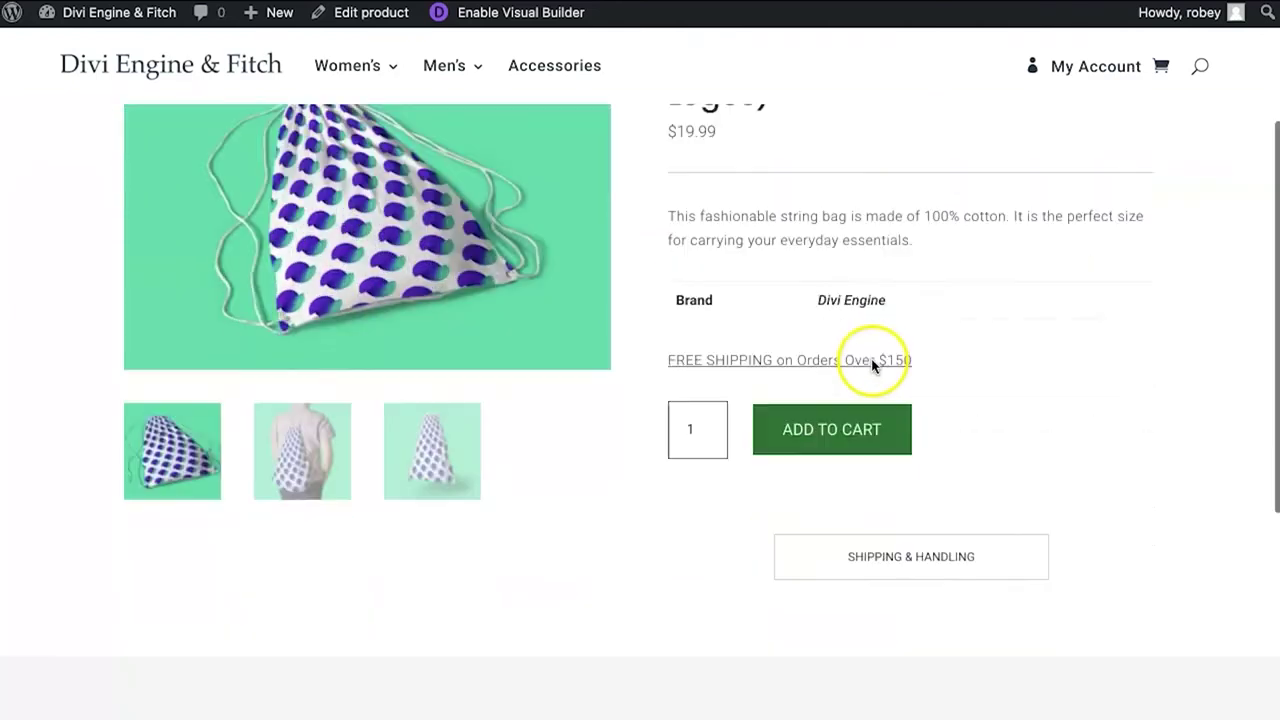
scroll(905, 252, up, 6)
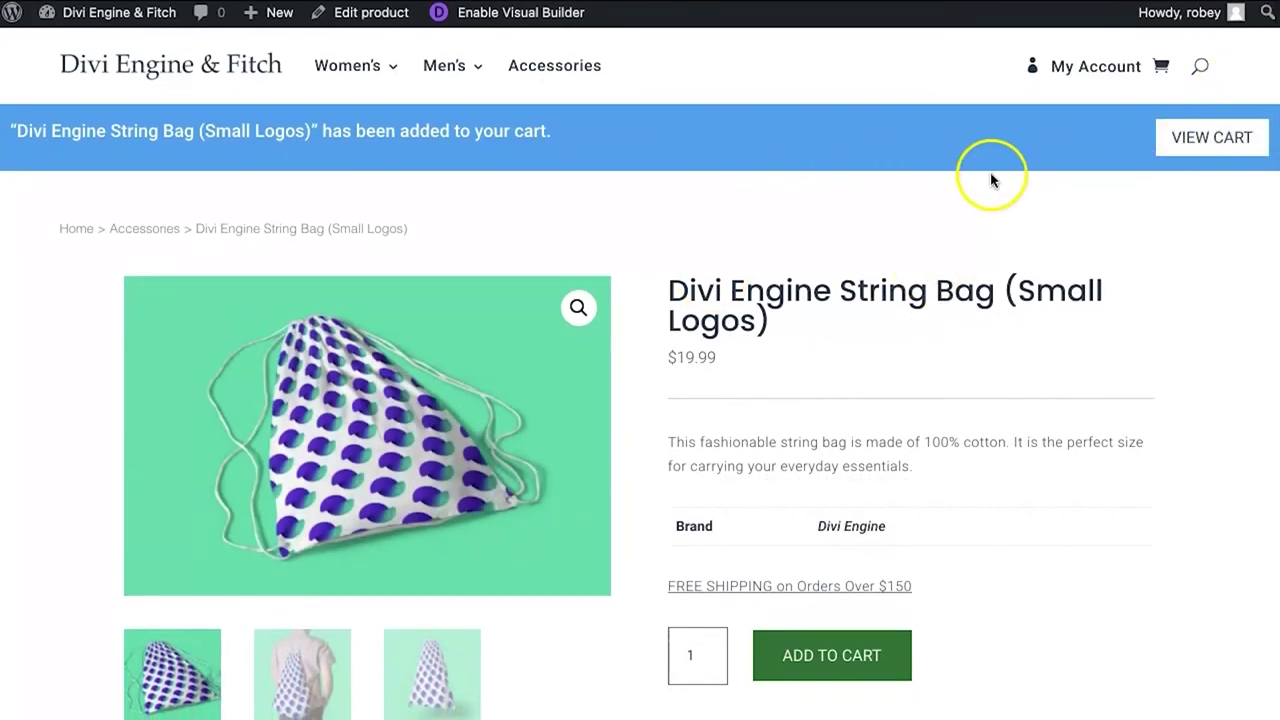
Go back to the Cart Body Layout in the Divi builder and copy the cart notice module
mouse_move(127, 12)
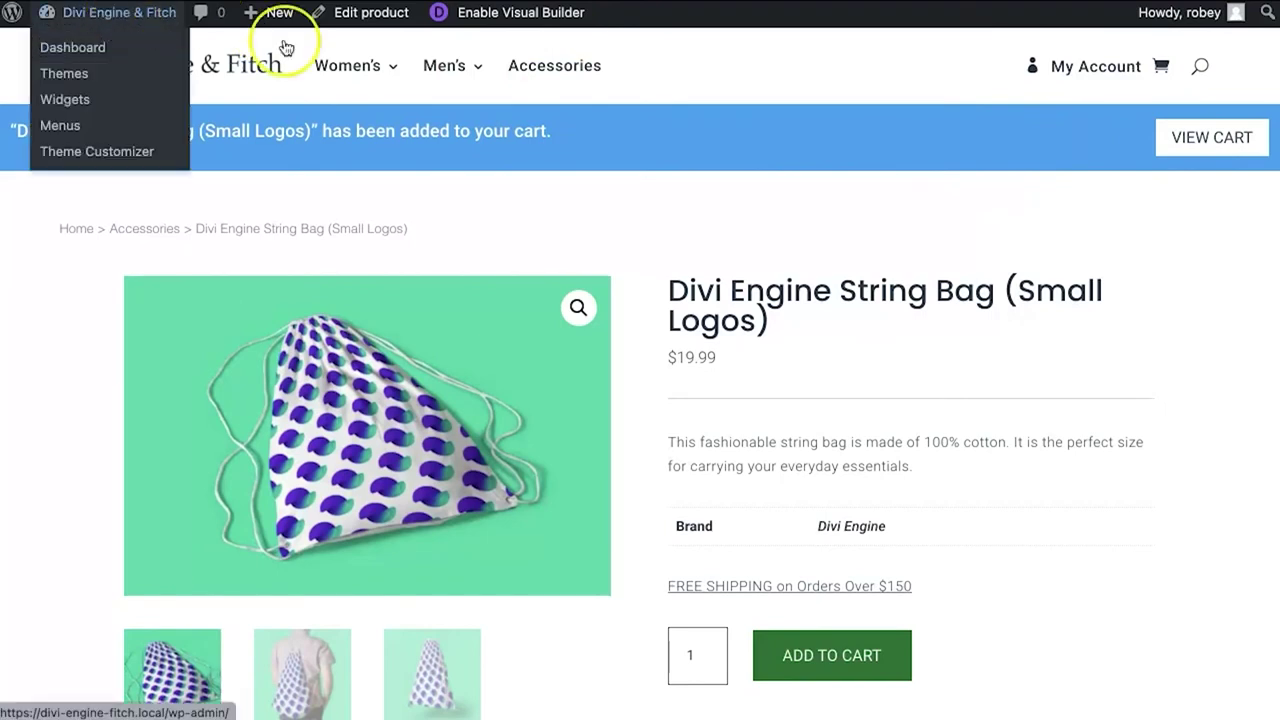
mouse_move(80, 27)
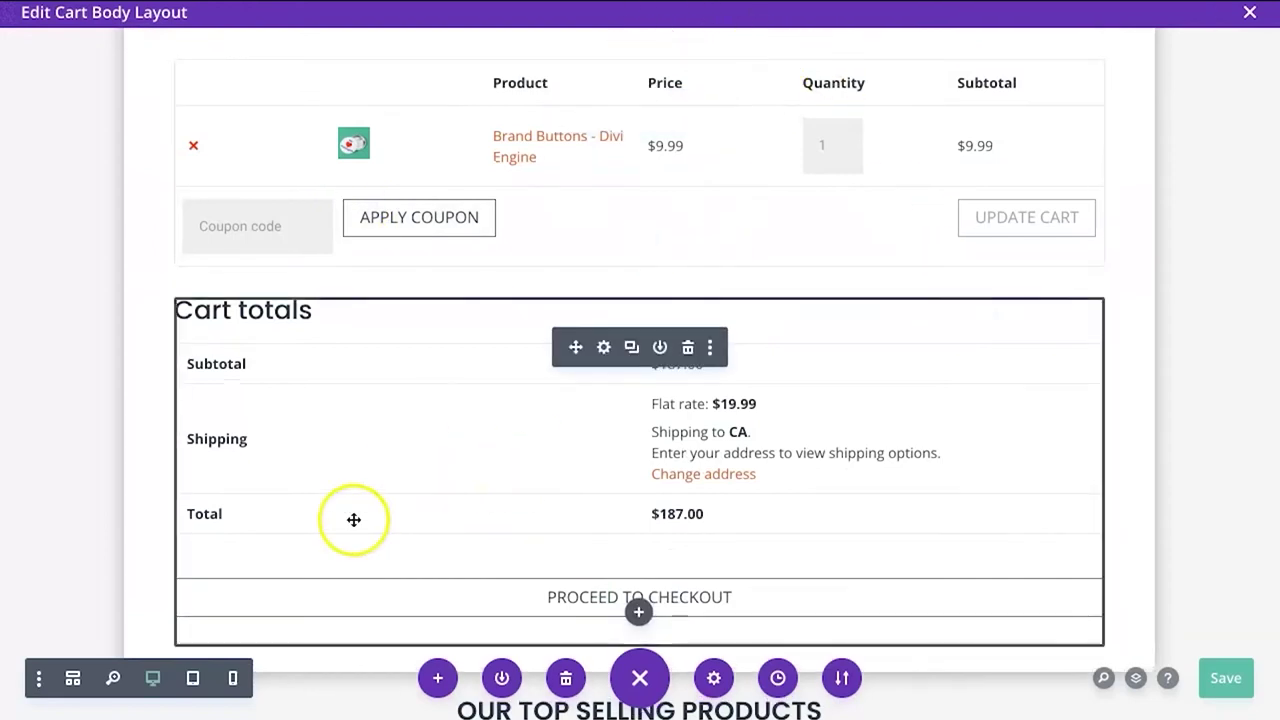
scroll(354, 517, up, 3)
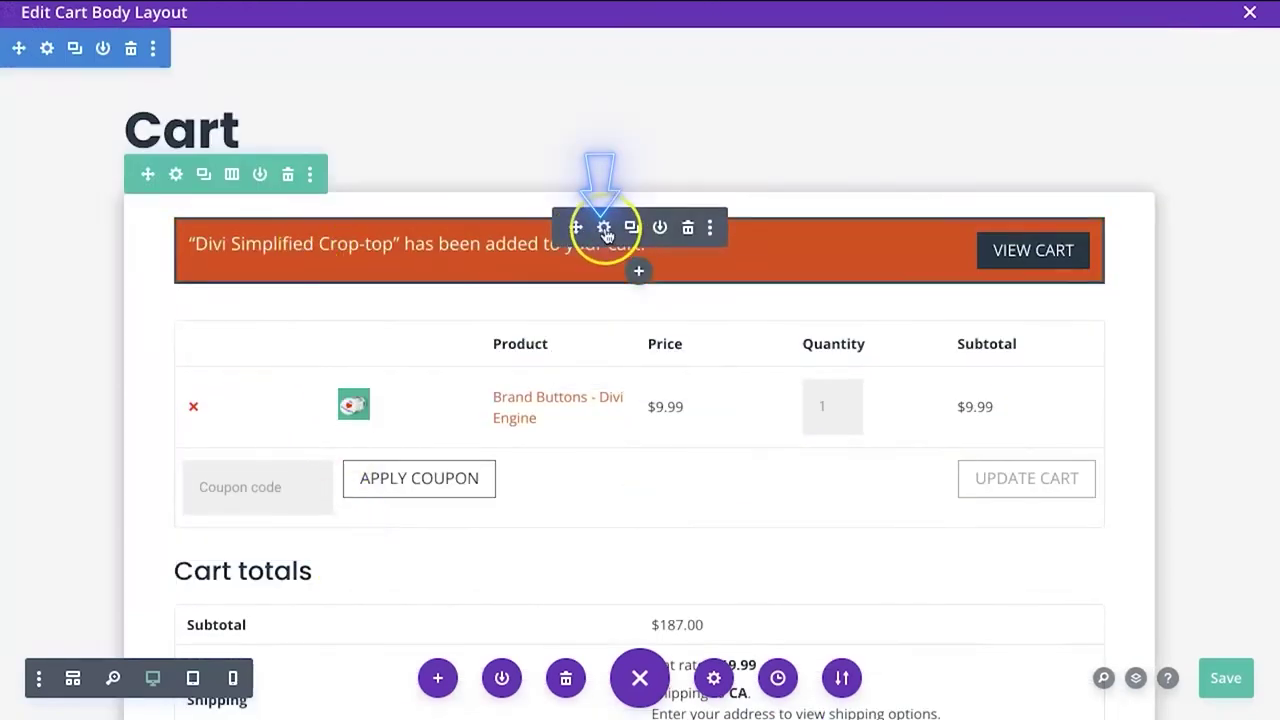
right_click(604, 228)
click(551, 437)
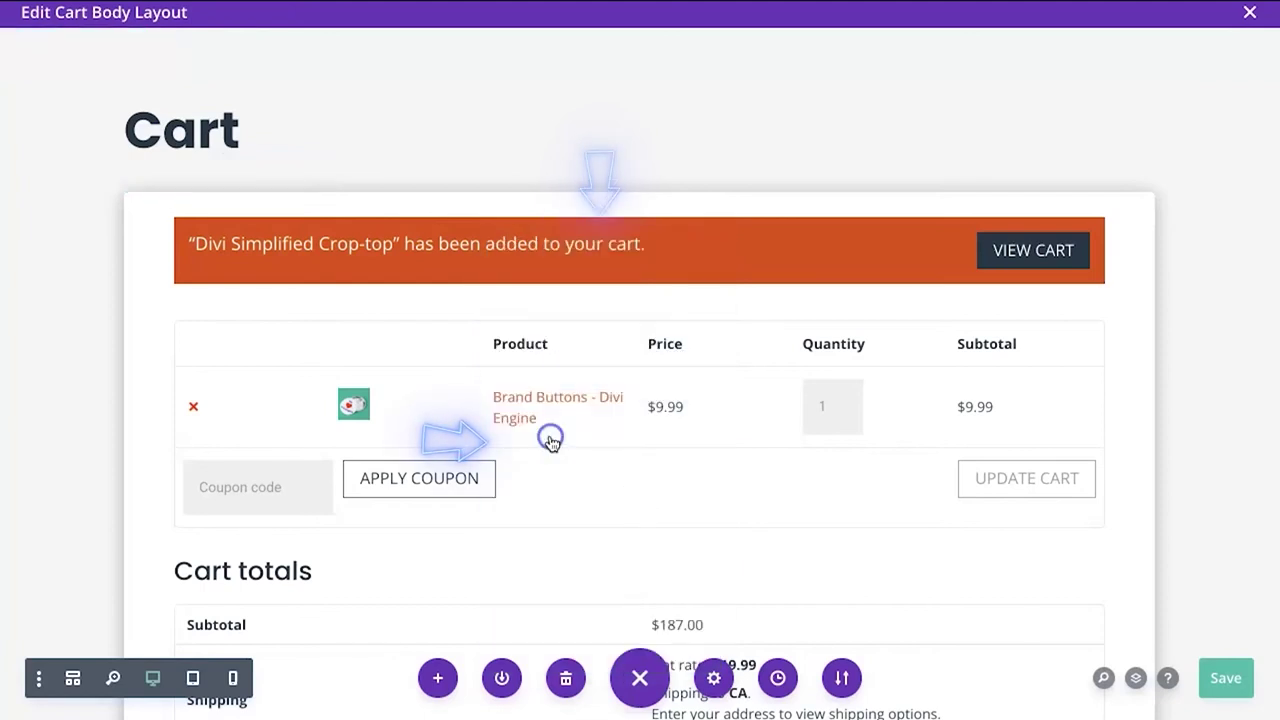
Save and close the Cart Body Layout, and remove the global footer from the Cart template
click(1216, 679)
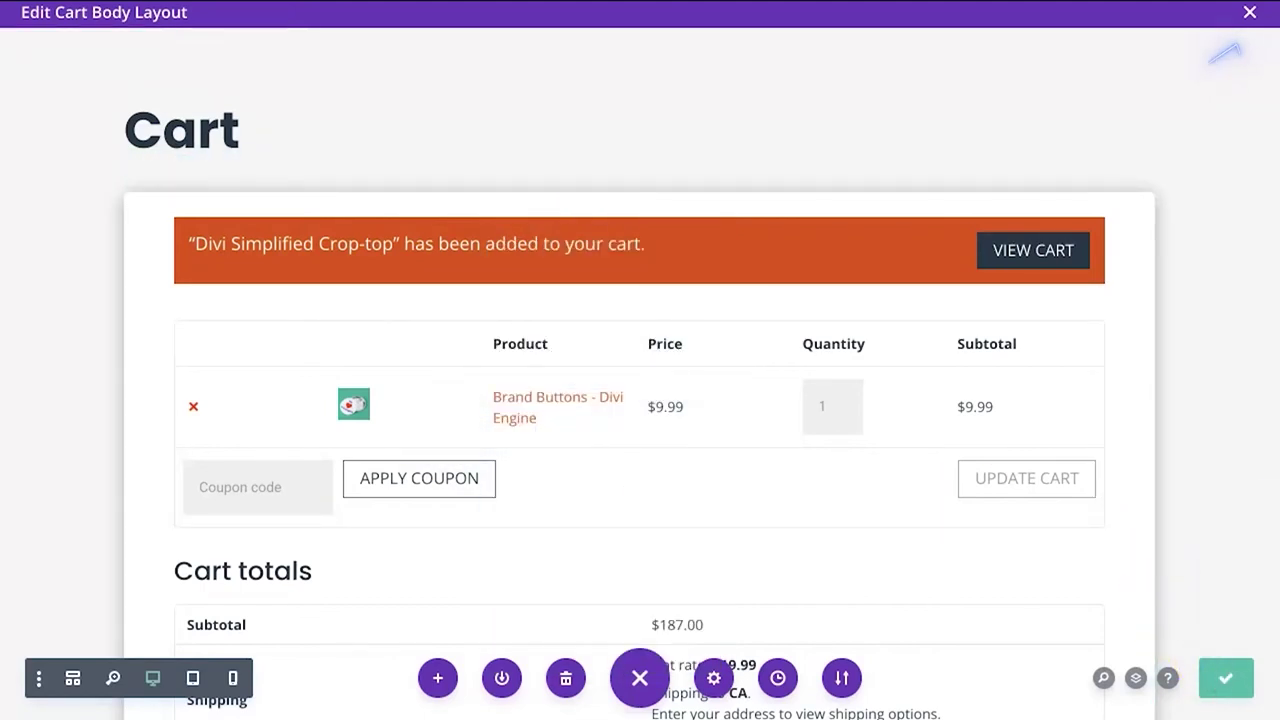
click(1250, 12)
click(1250, 12)
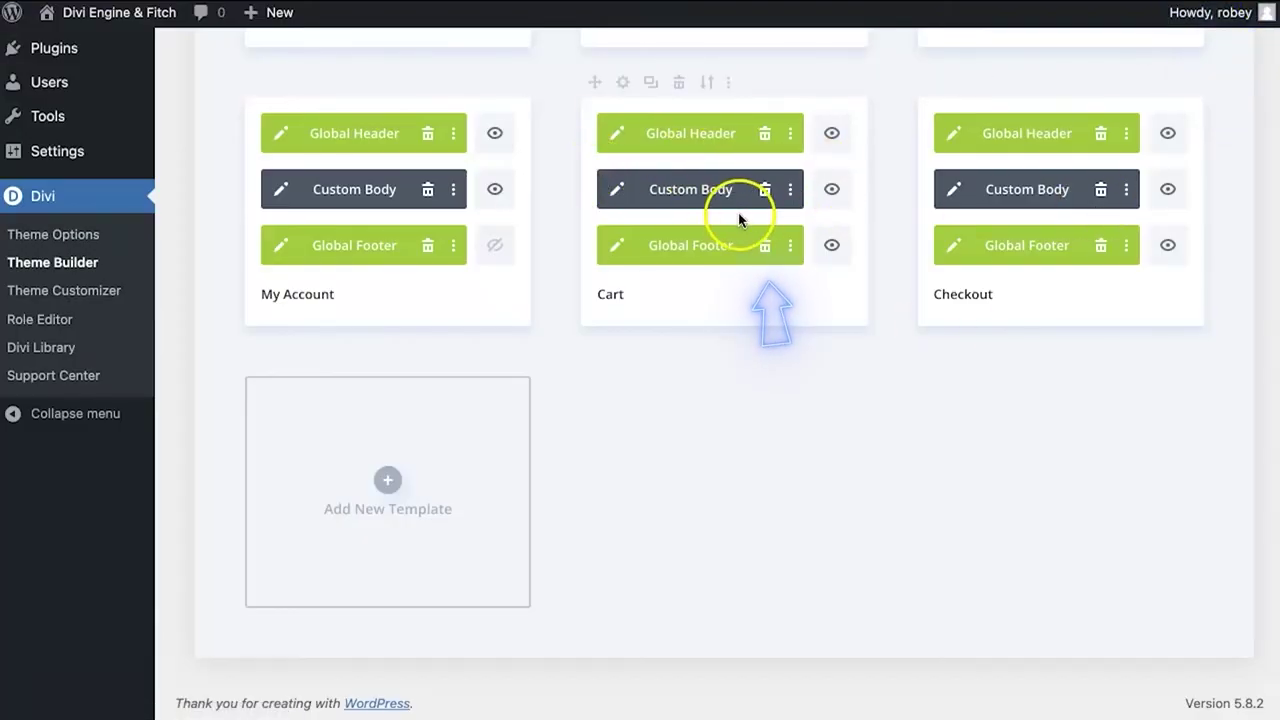
click(765, 255)
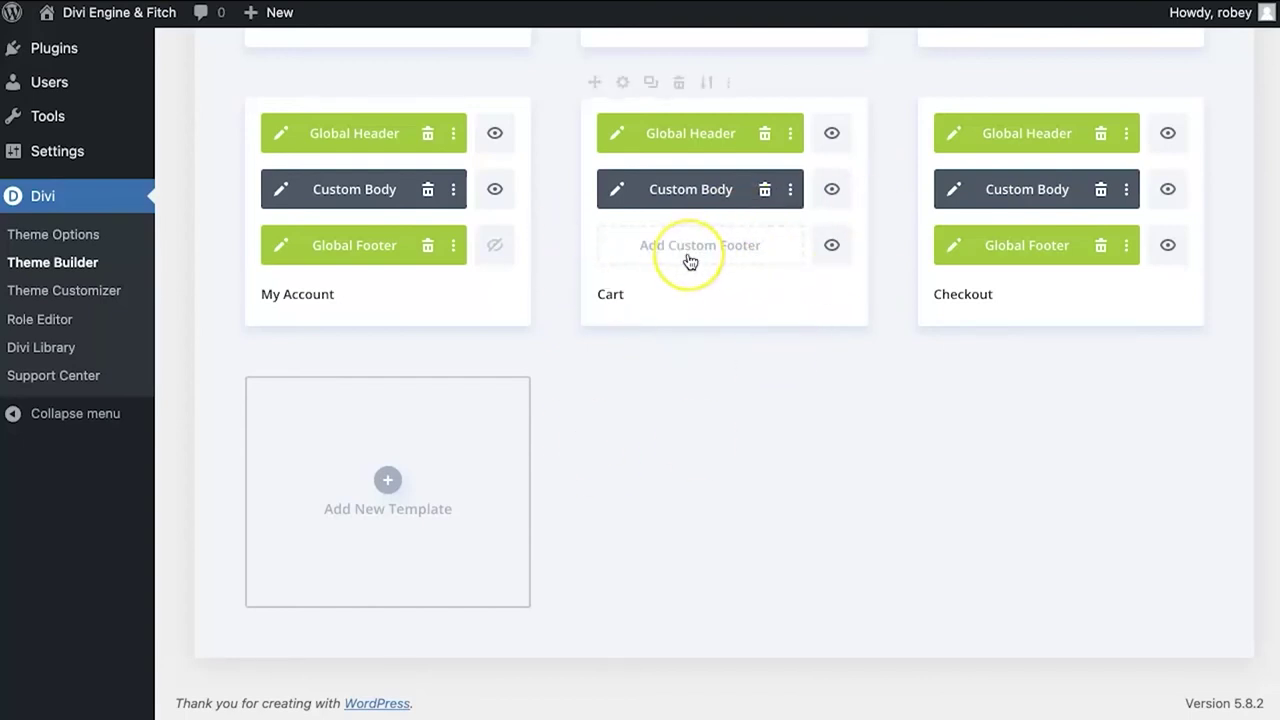
Open the All Products template's custom body and paste the copied notice module below the product title
scroll(690, 261, up, 3)
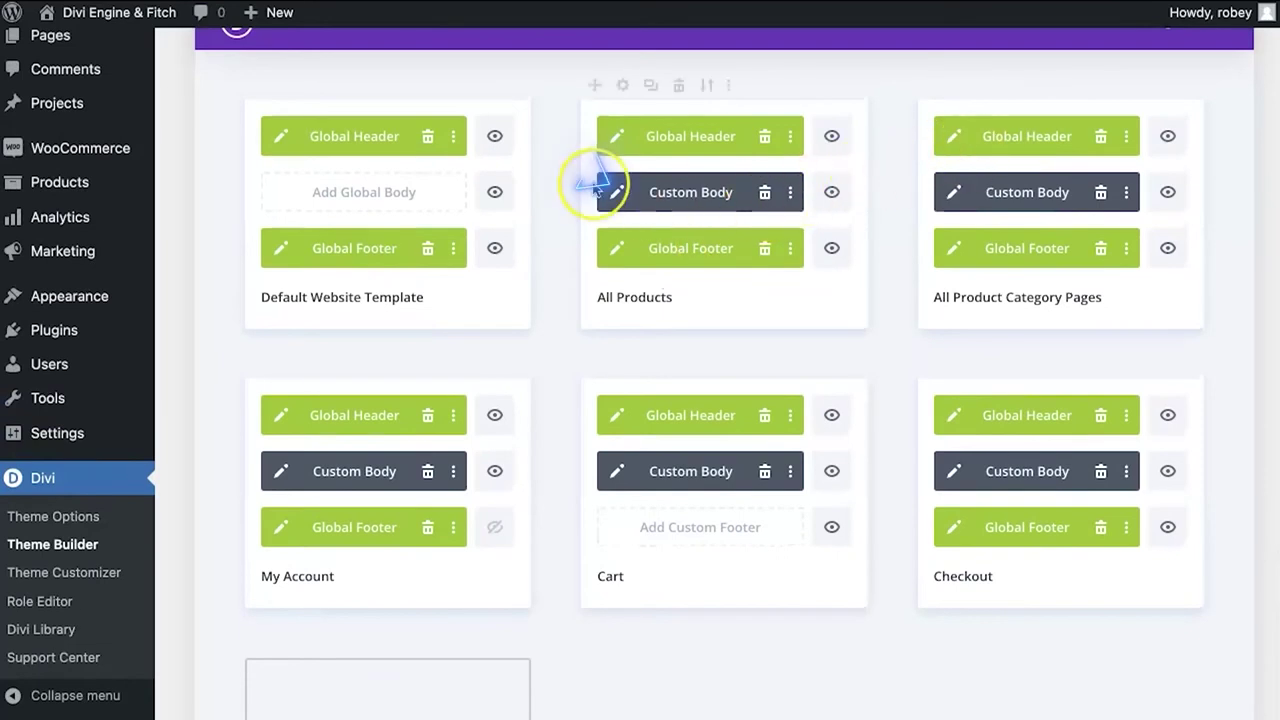
click(620, 195)
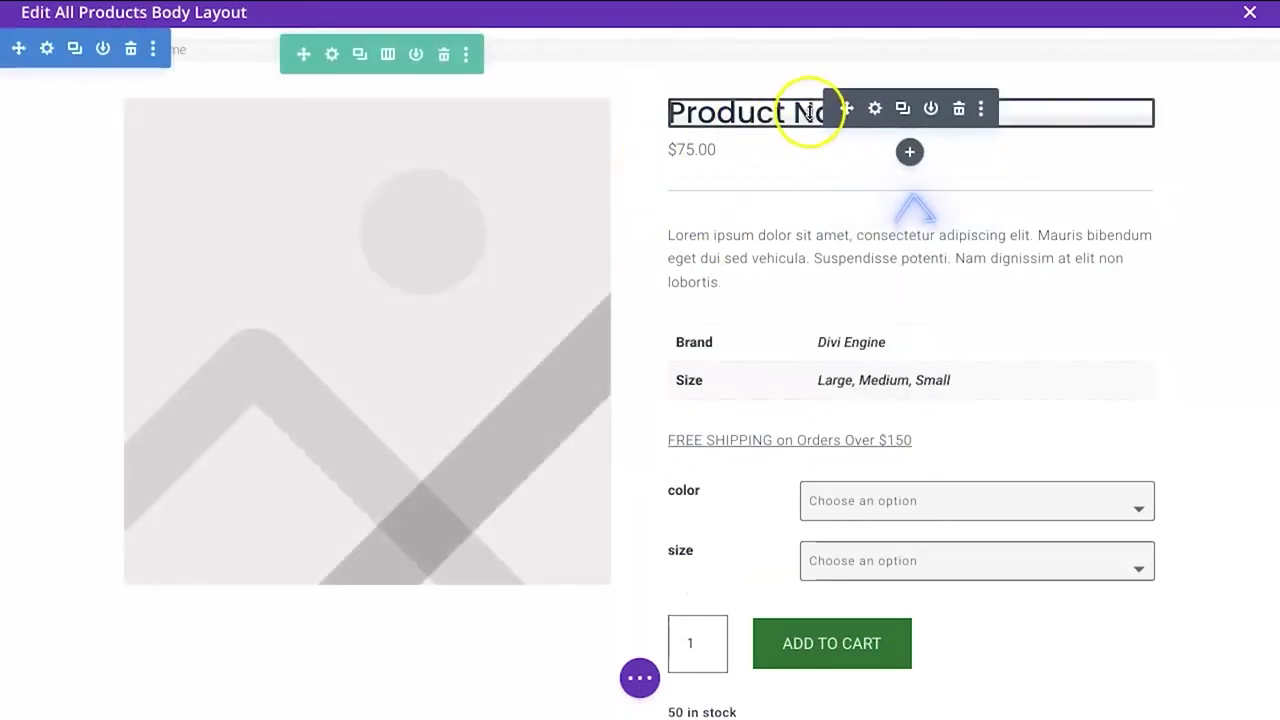
click(910, 149)
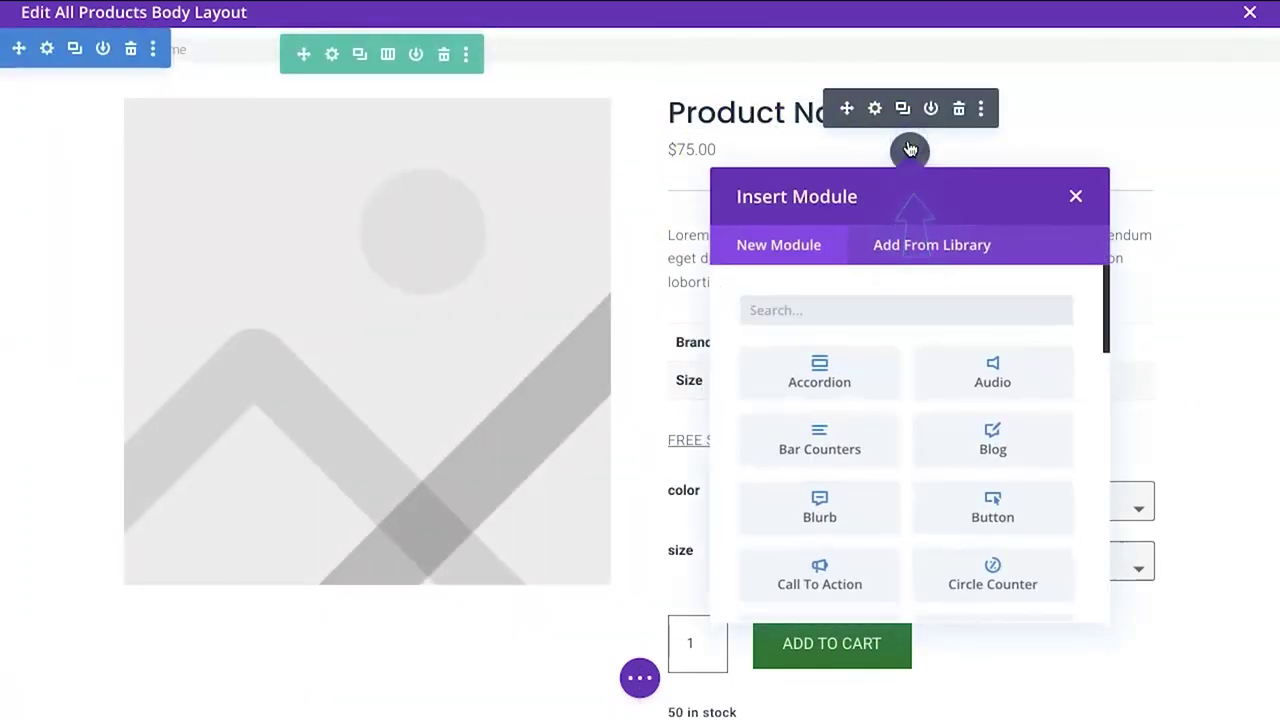
right_click(910, 149)
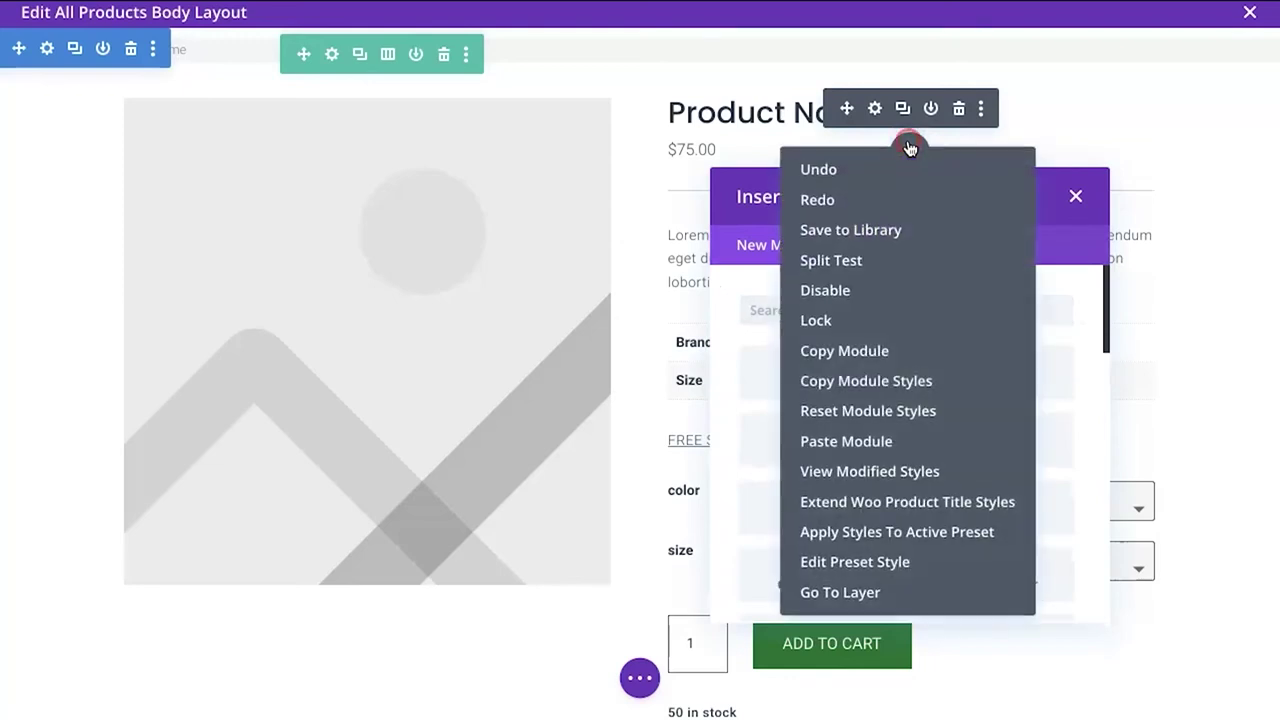
click(850, 441)
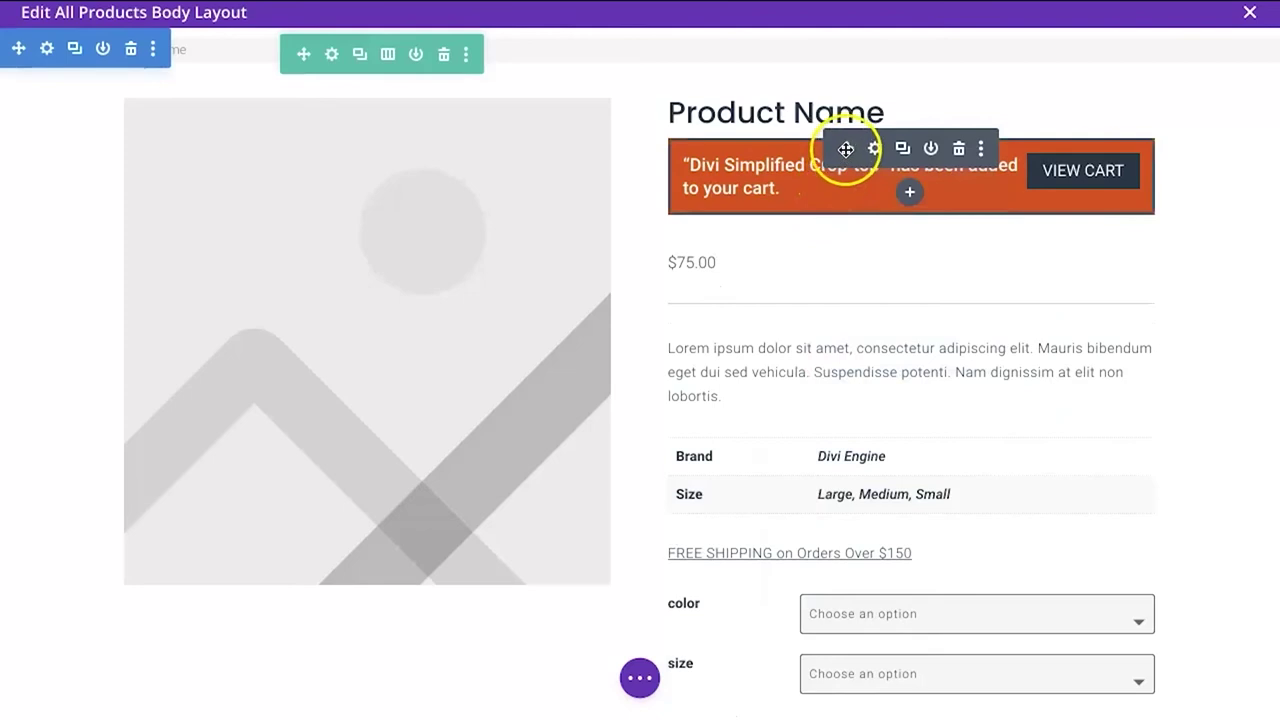
Move the notice module above the product title and save the All Products Body Layout
drag(845, 153, 845, 203)
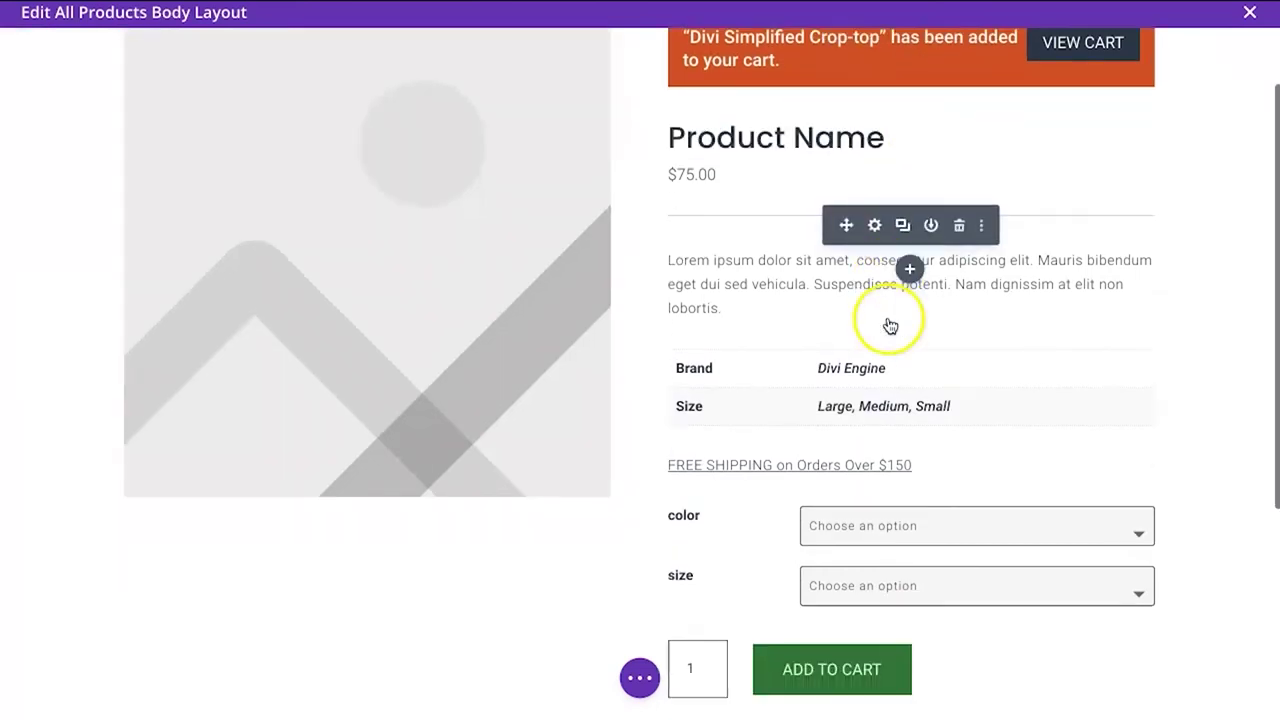
scroll(888, 322, down, 5)
click(640, 678)
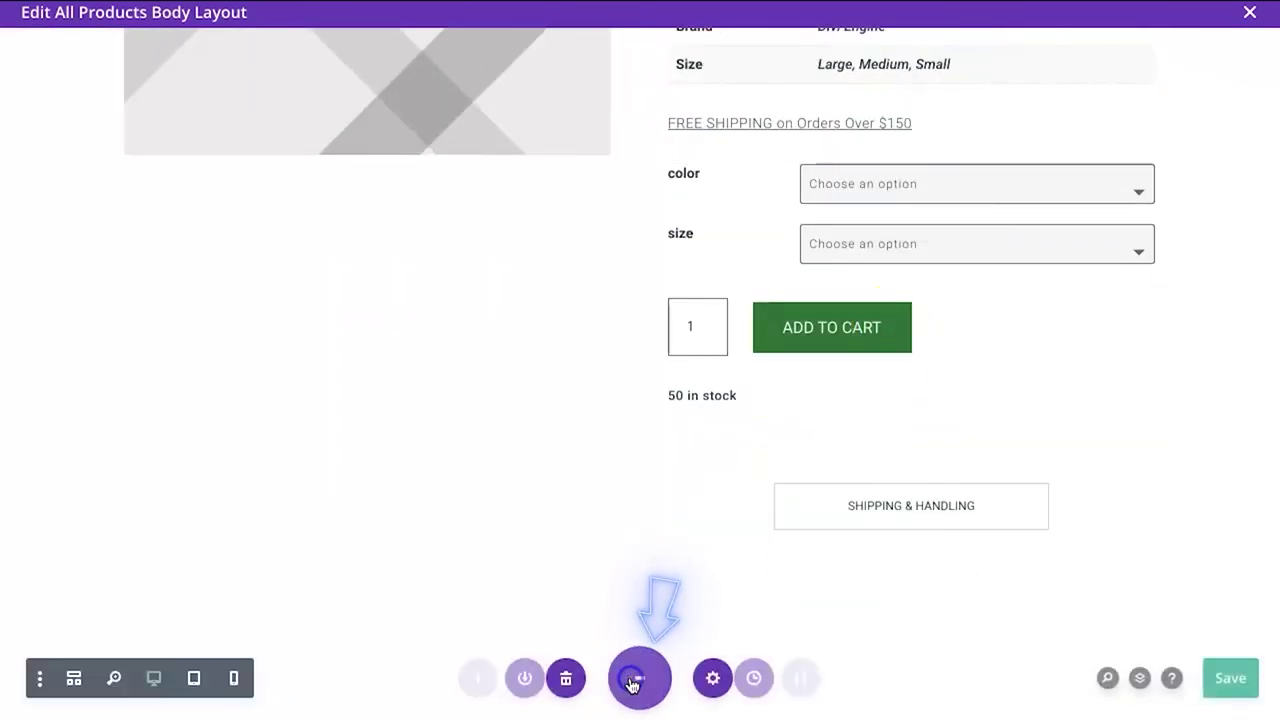
click(1224, 679)
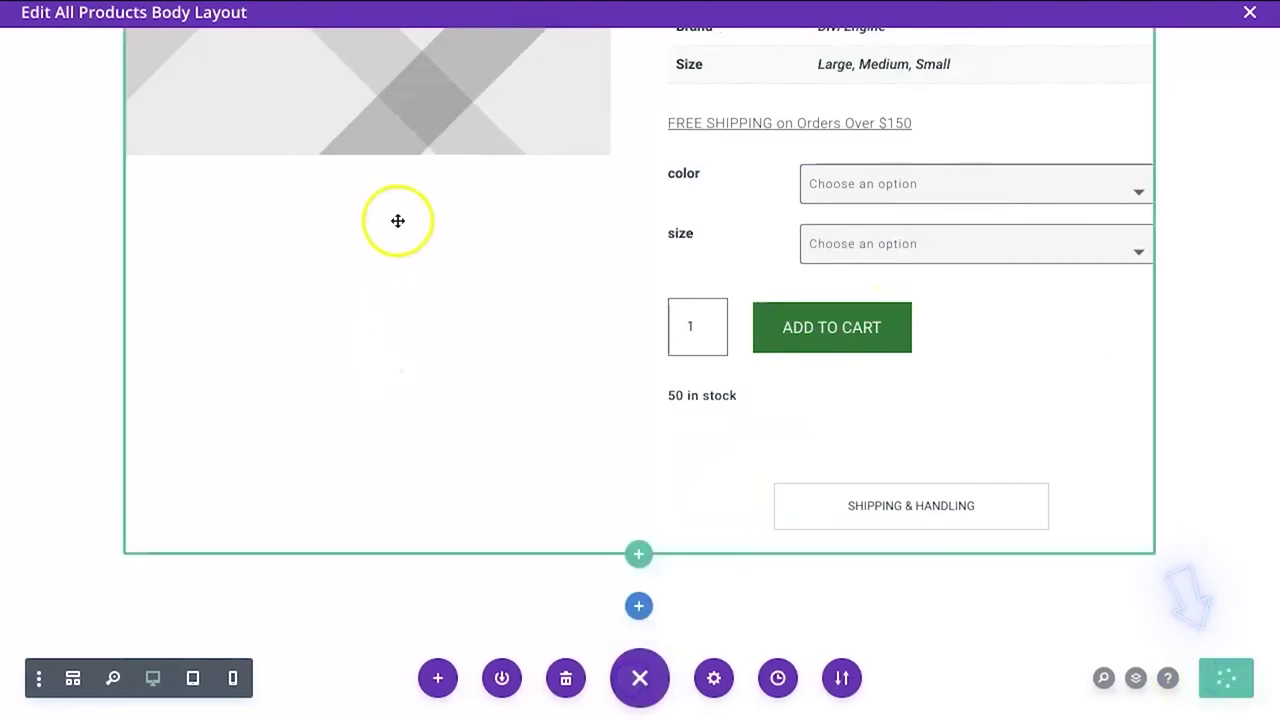
scroll(806, 140, up, 5)
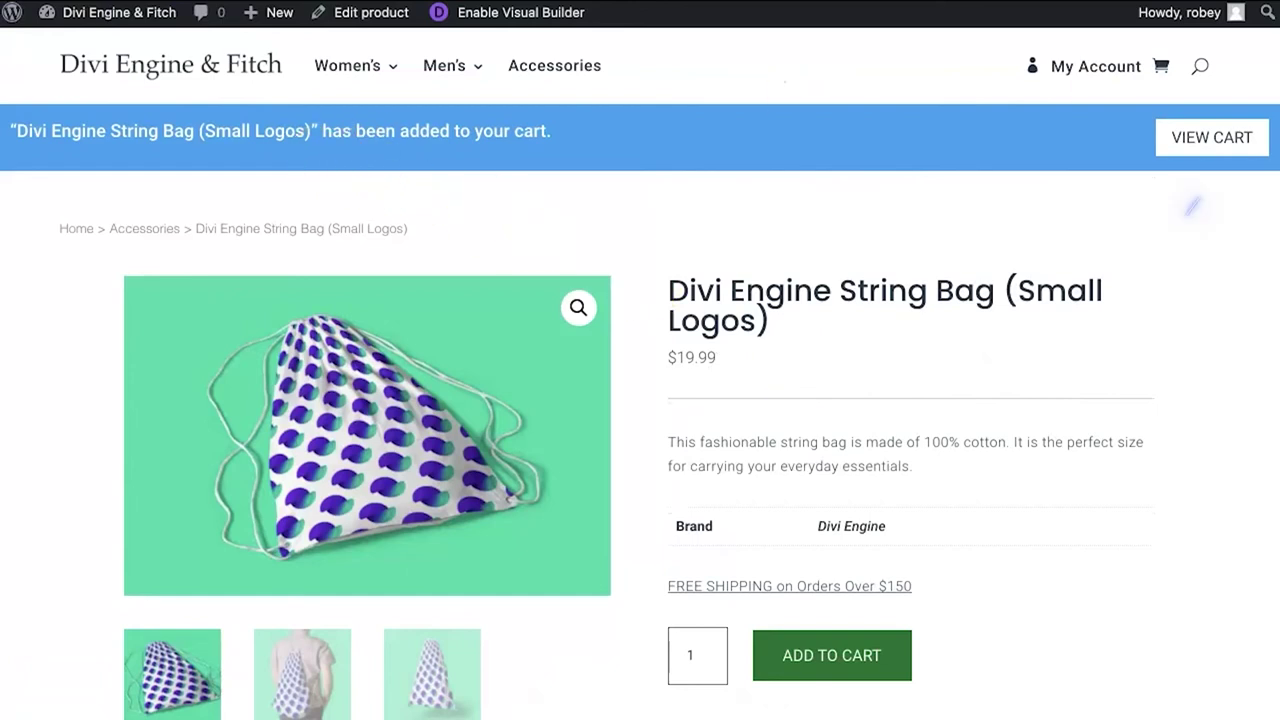
View the cart from the live product page's notice and look through its totals, top-selling products and page end
click(1195, 137)
scroll(786, 449, down, 15)
scroll(783, 449, up, 10)
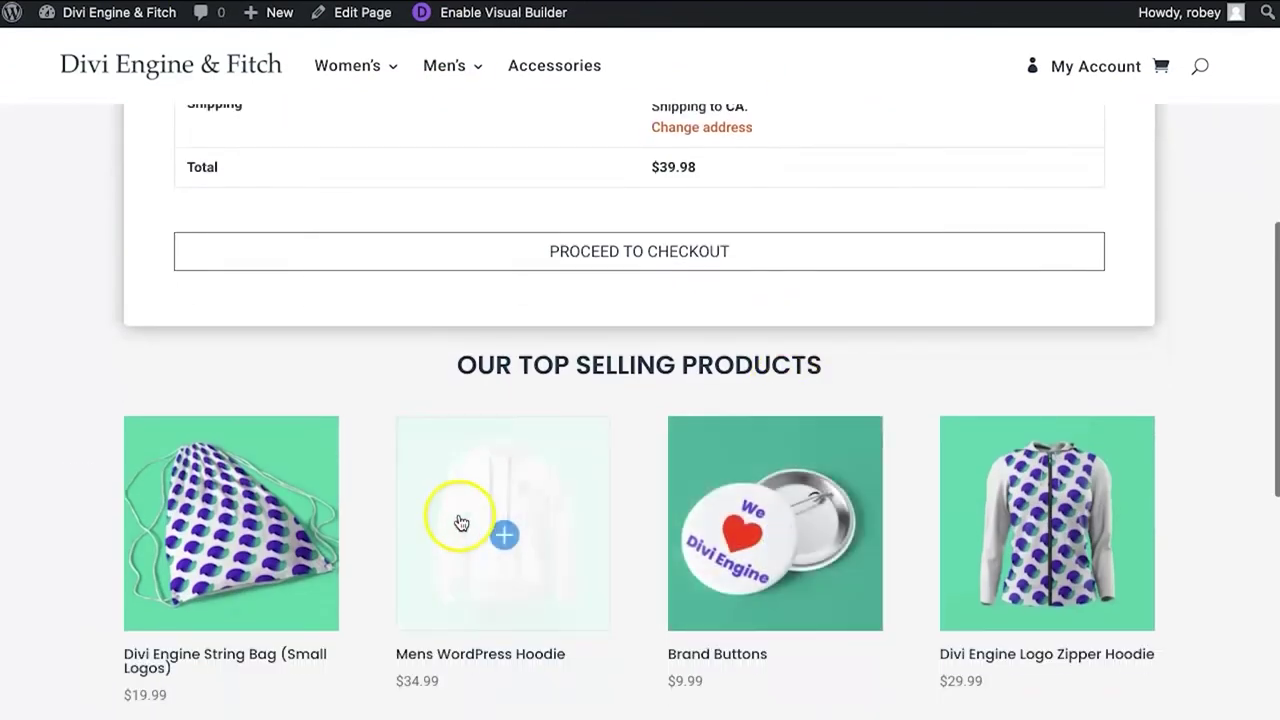
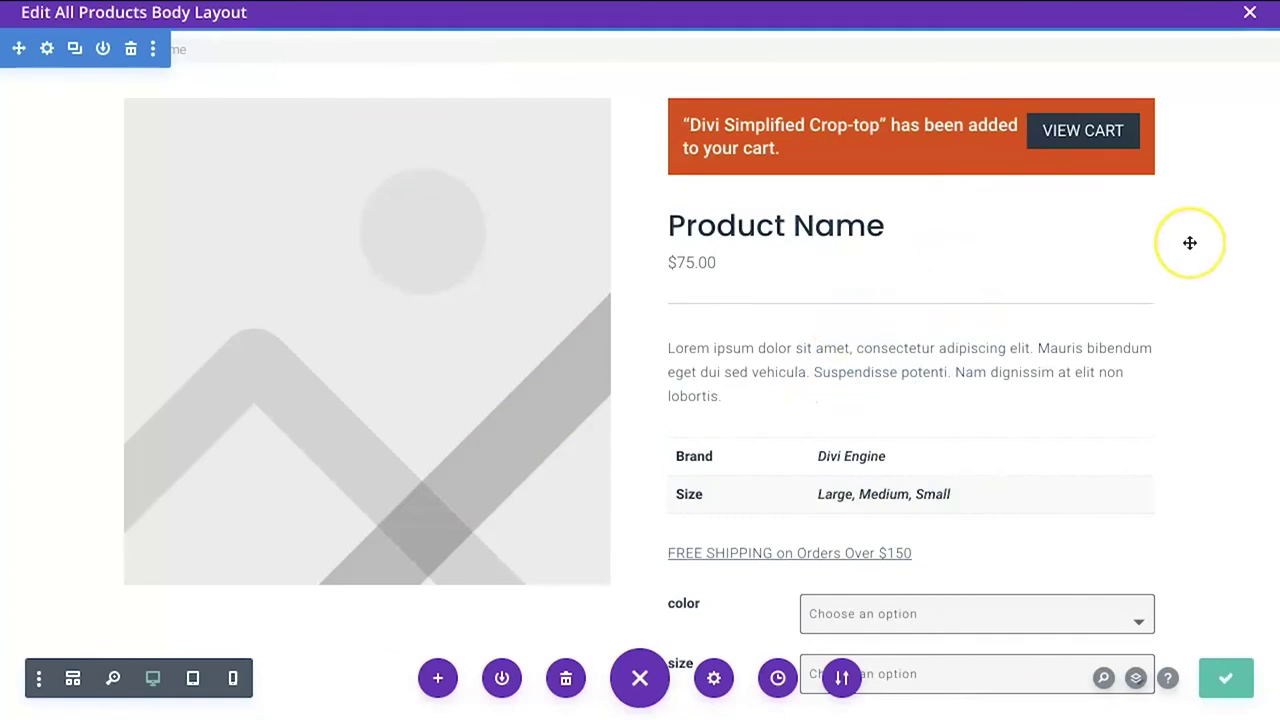
Close the All Products Body Layout and save the Theme Builder changes
click(1250, 12)
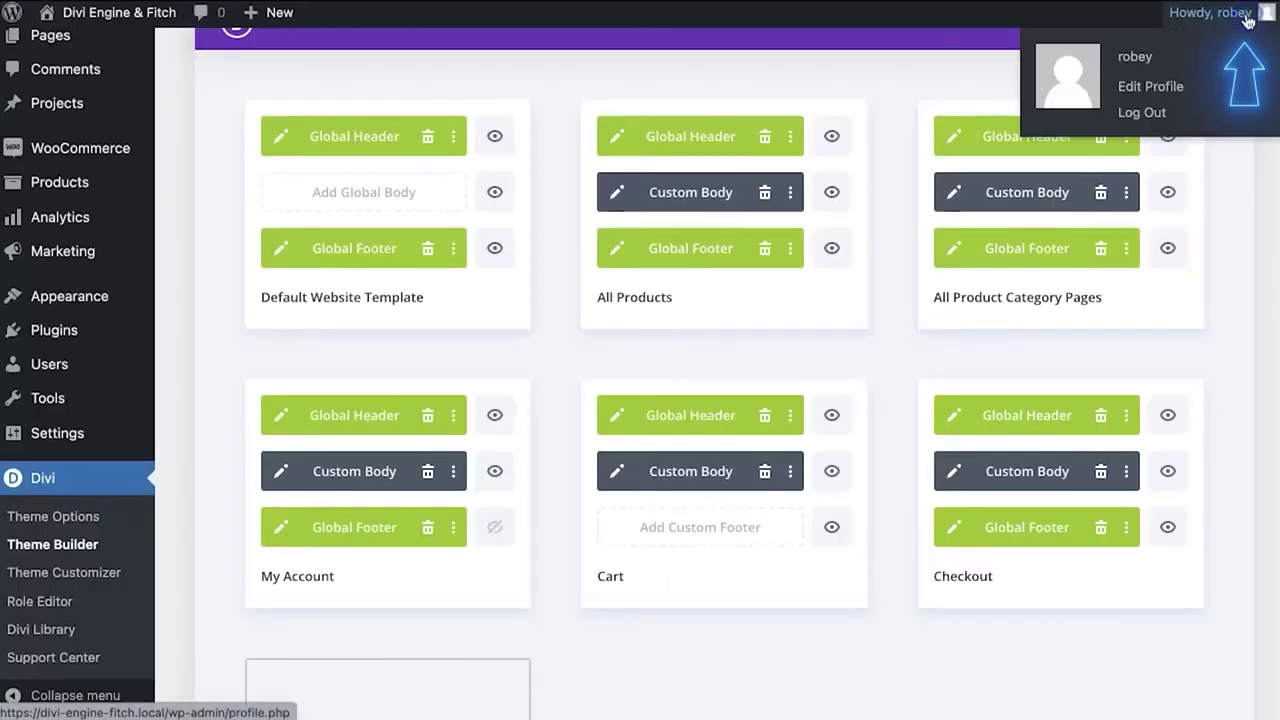
scroll(357, 129, up, 2)
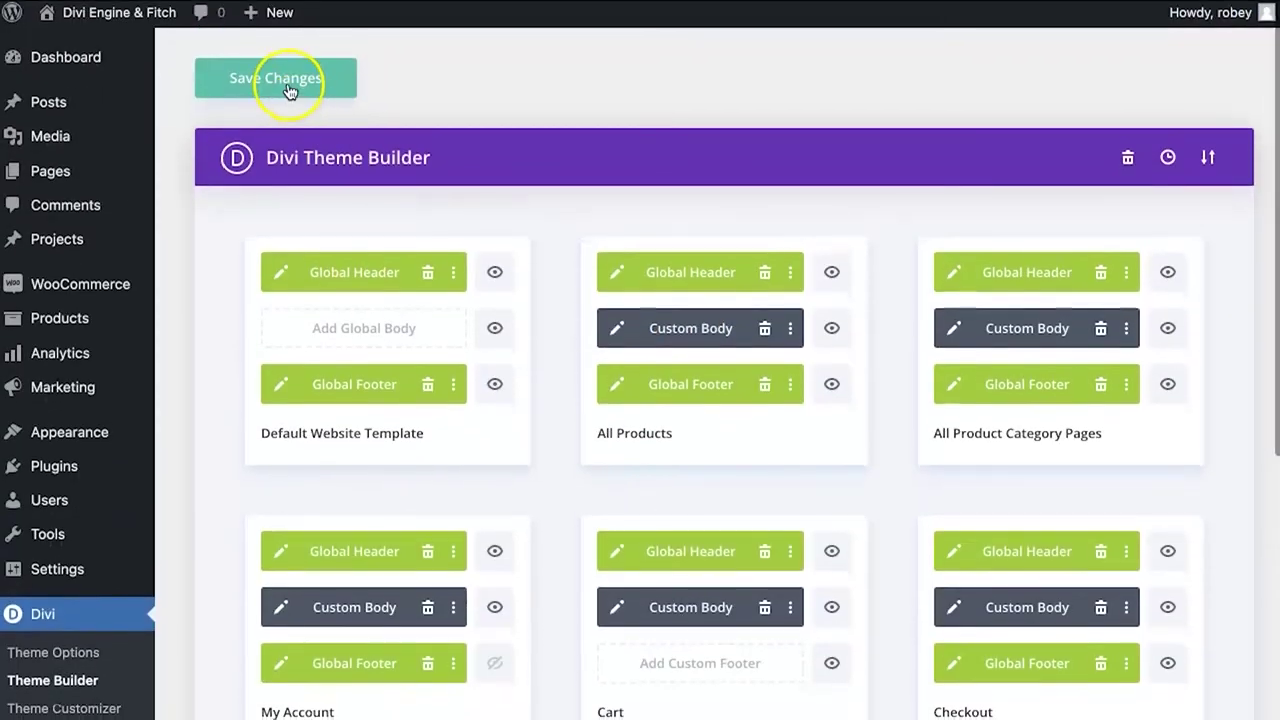
click(286, 76)
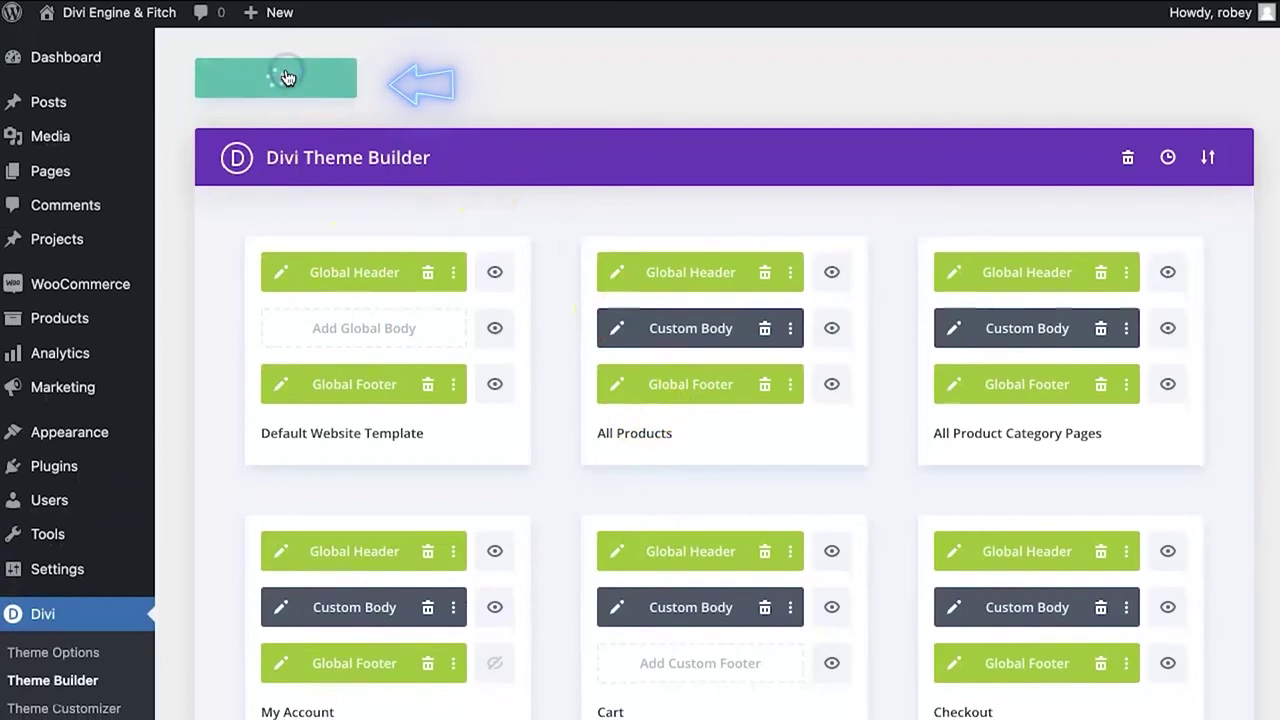
Open the Cart template's custom body and review the layout down to the top-selling products
scroll(669, 340, down, 3)
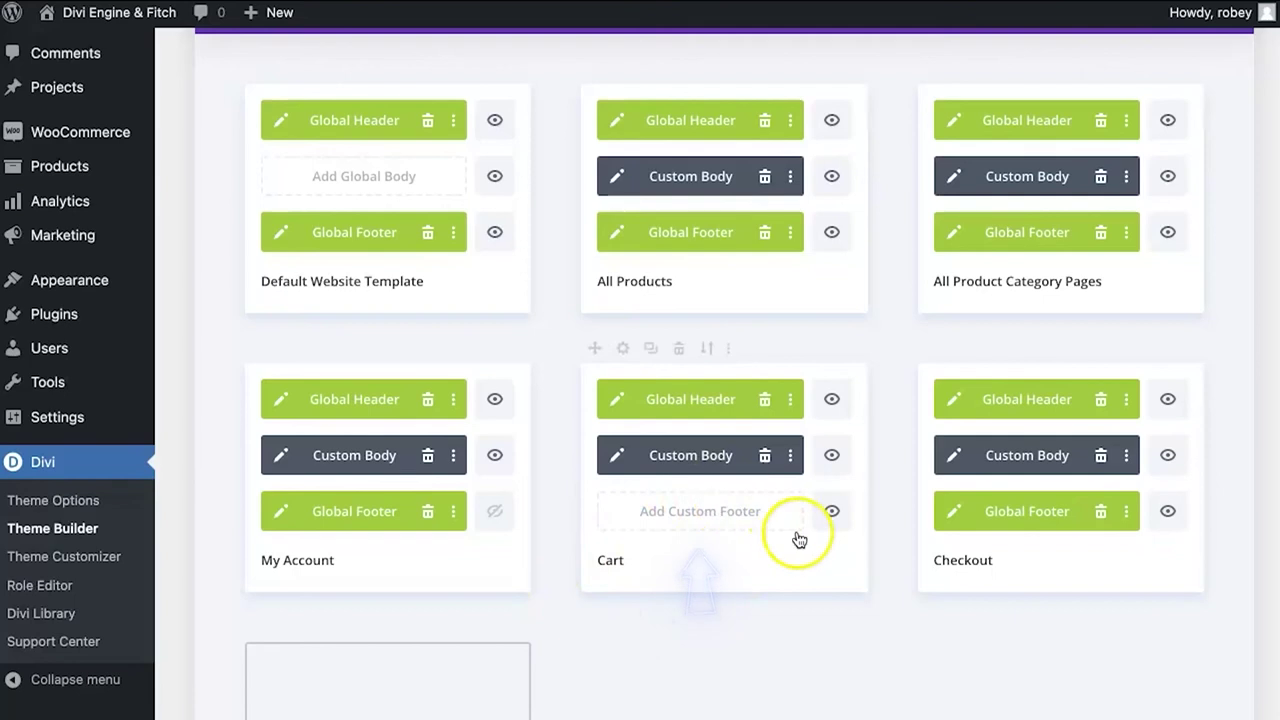
click(617, 455)
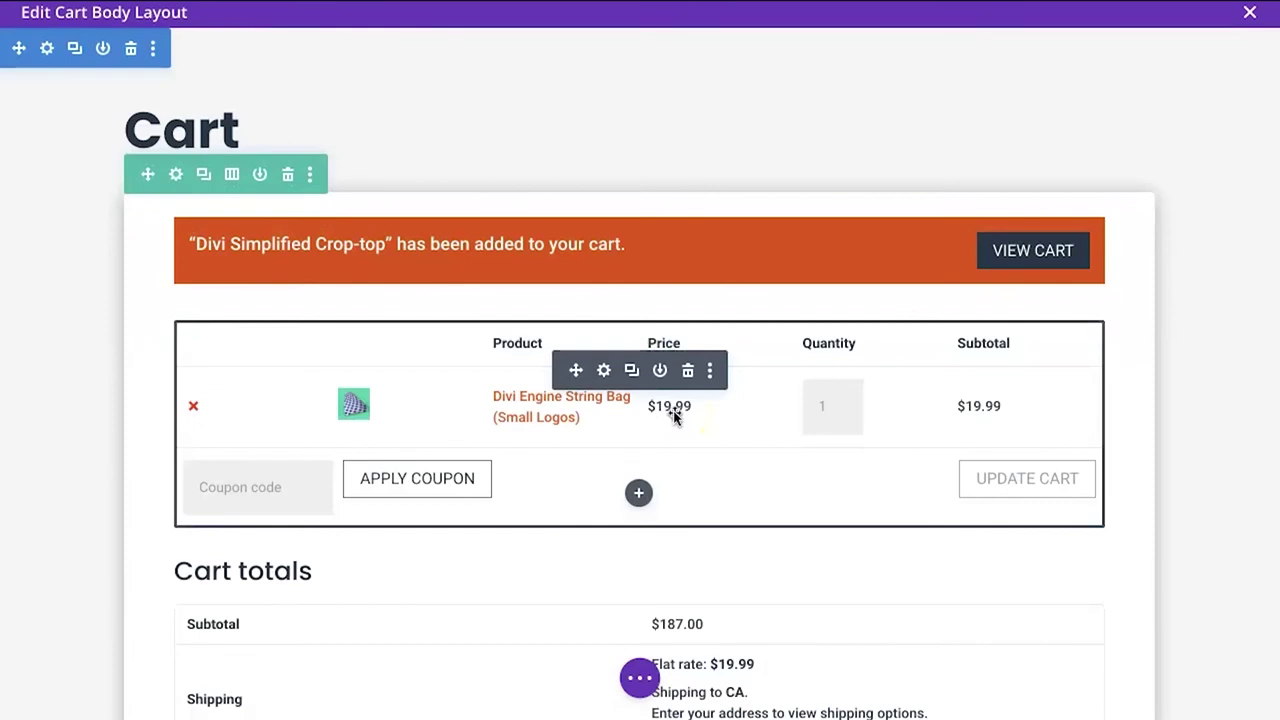
scroll(675, 415, down, 8)
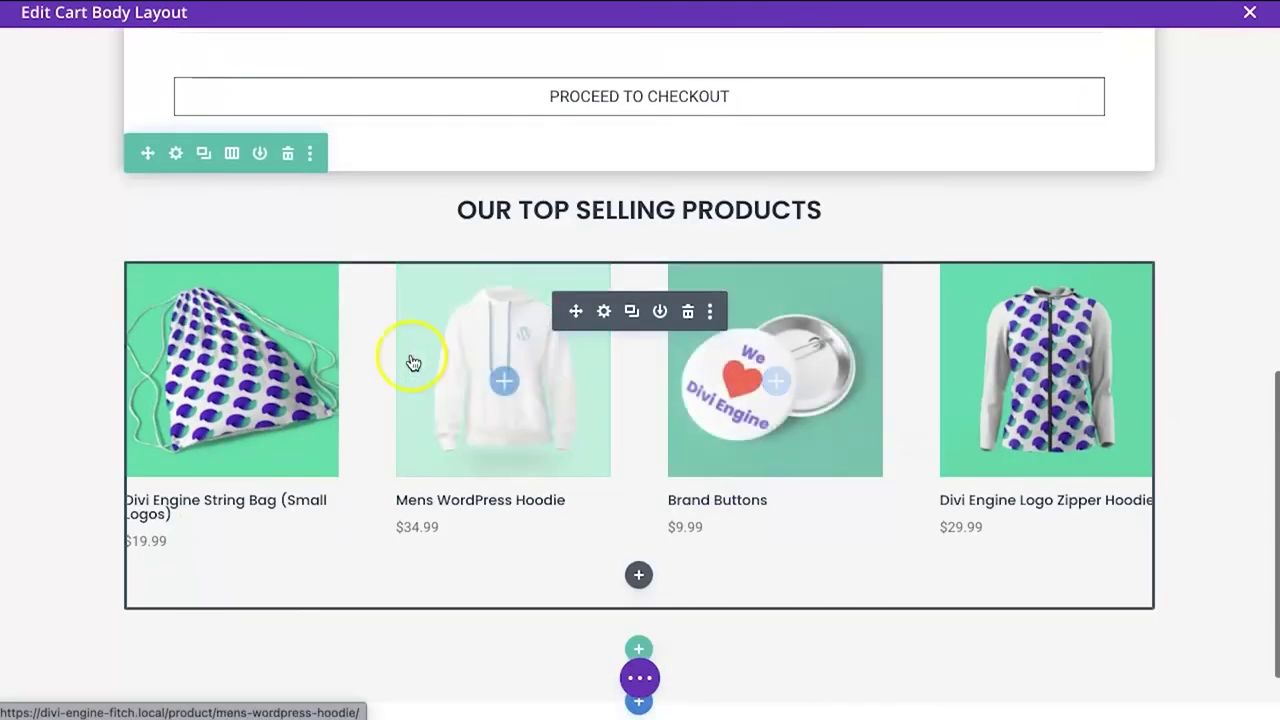
Make the overlay icon and overlay background colors of the top-selling Woo Products module transparent and save the Cart Body Layout
click(617, 314)
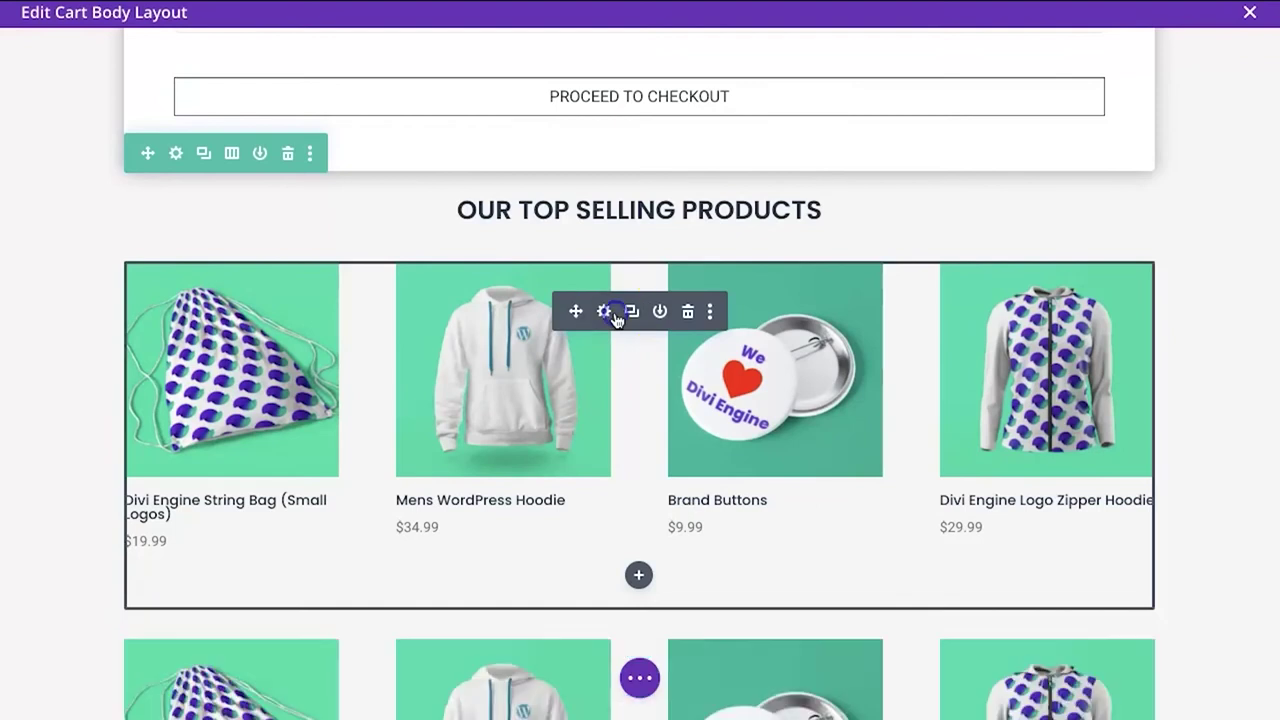
click(685, 316)
click(603, 311)
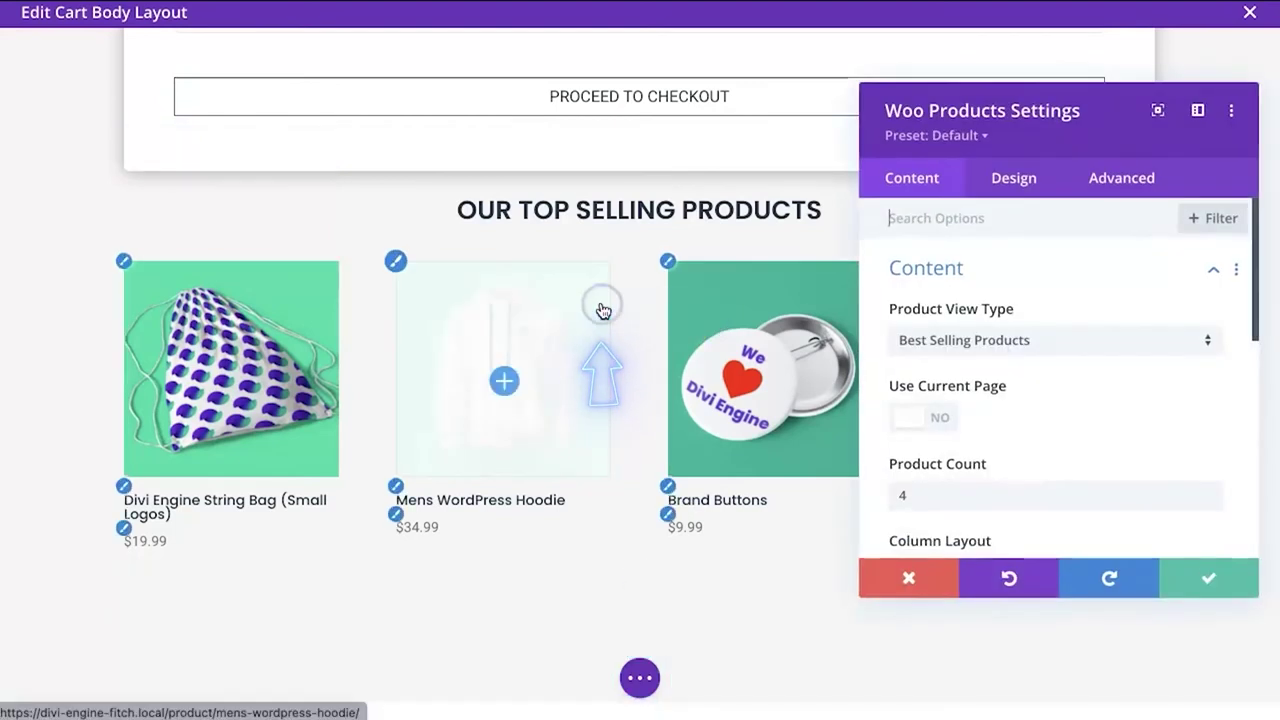
click(1010, 179)
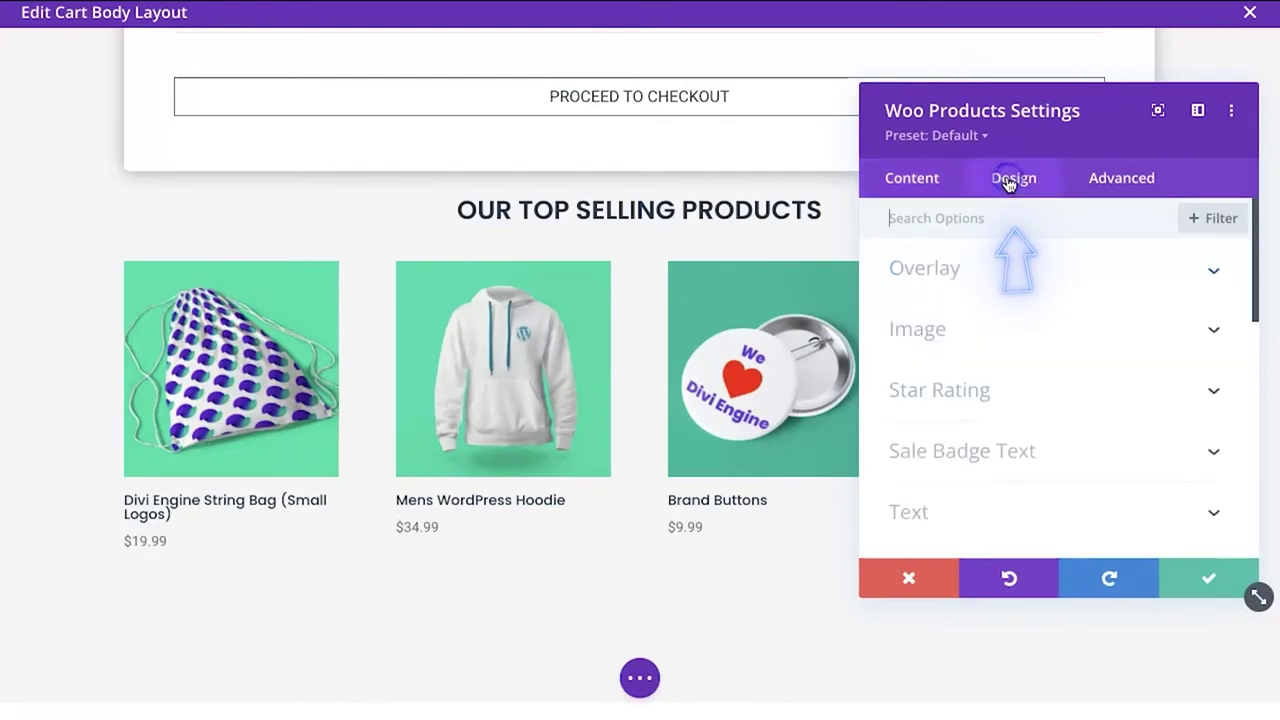
click(924, 278)
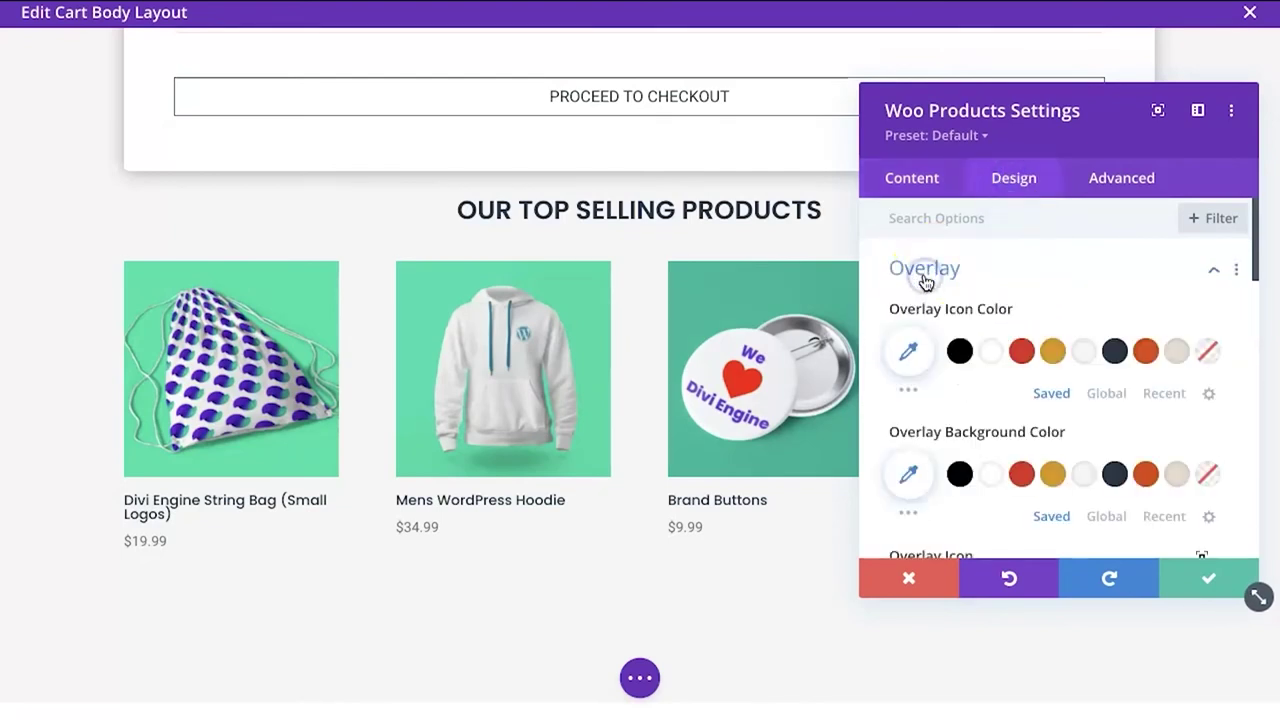
click(1207, 351)
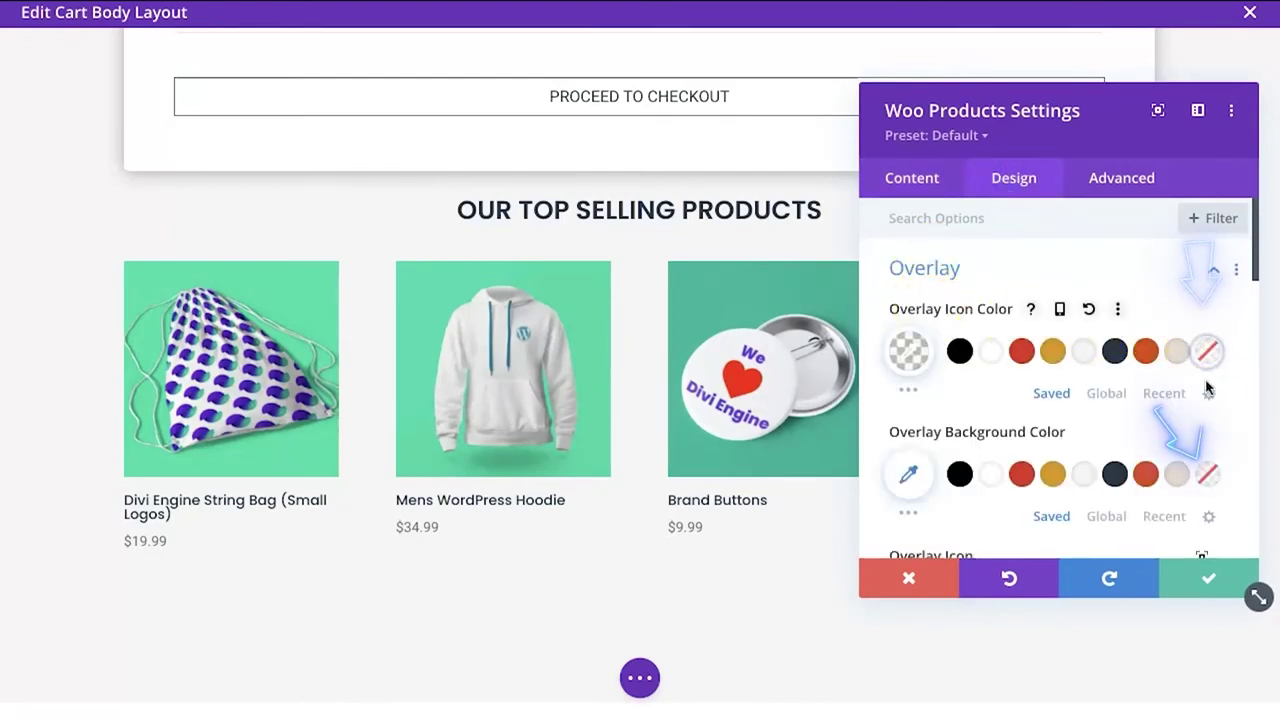
click(1207, 474)
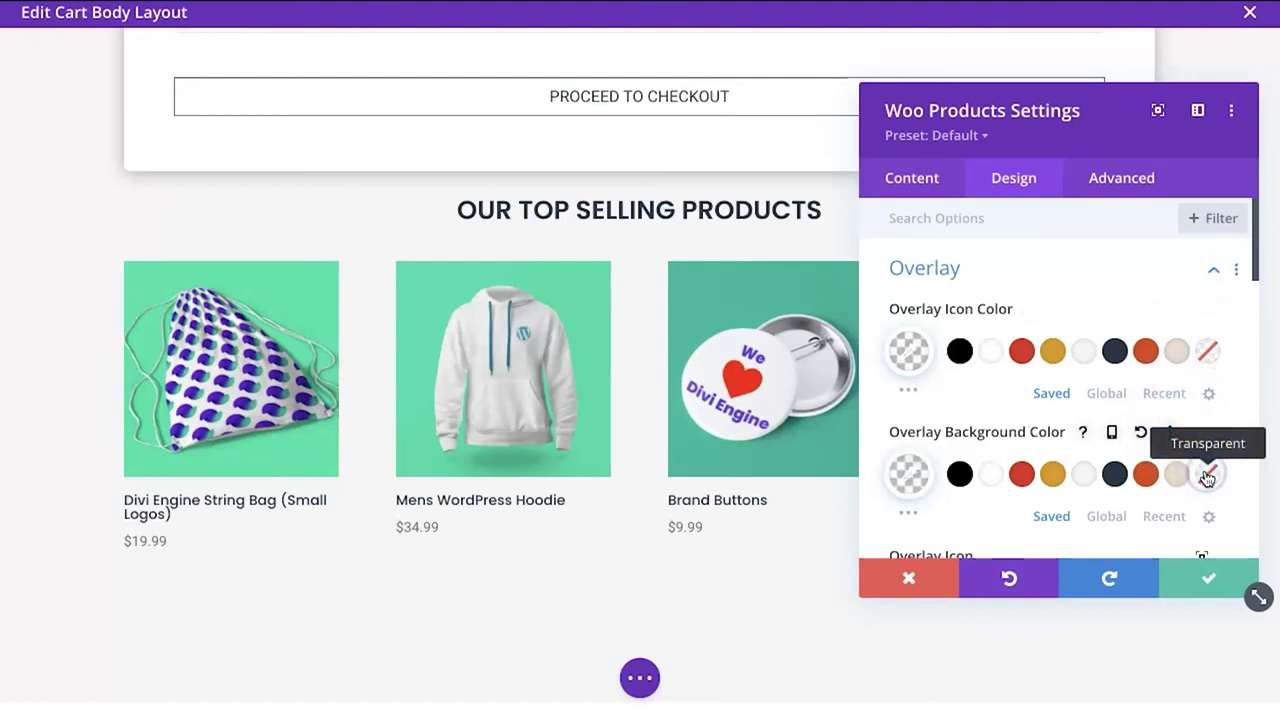
click(1208, 578)
click(643, 681)
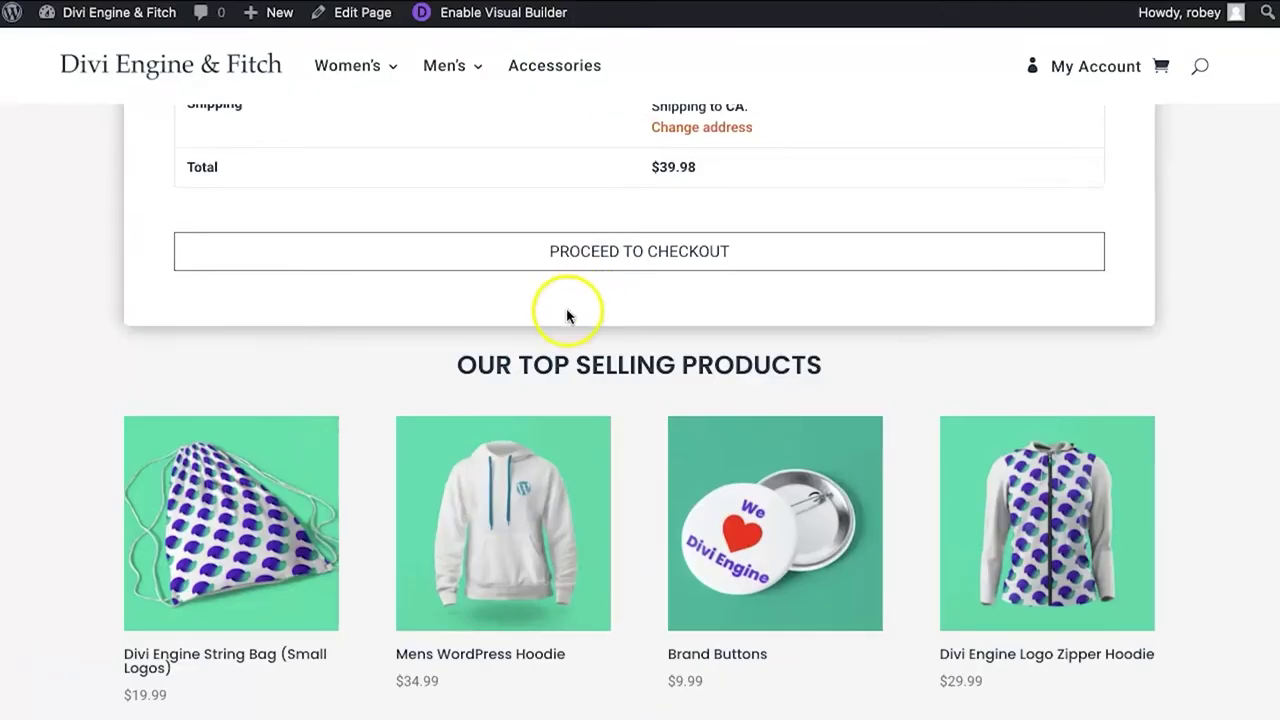
Open Brand Buttons from the live cart's top-selling products, choose the WooCommerce brand and add it to the cart
click(743, 490)
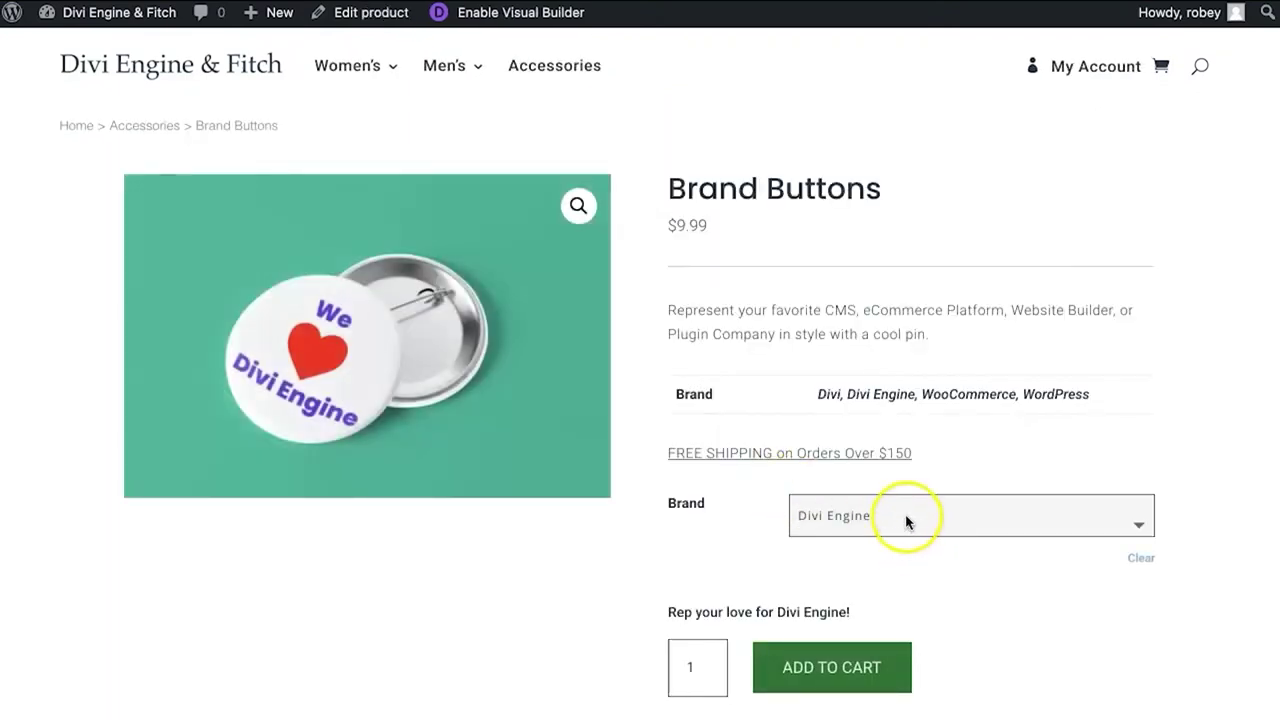
click(906, 521)
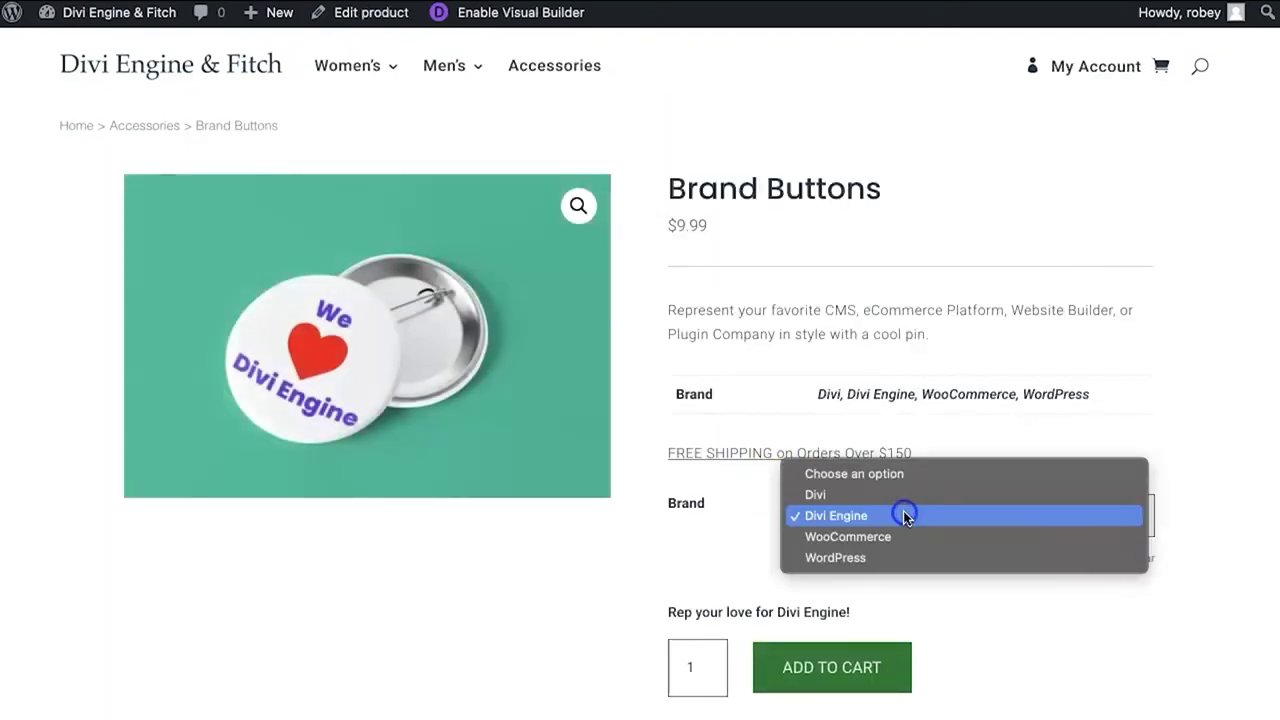
click(894, 531)
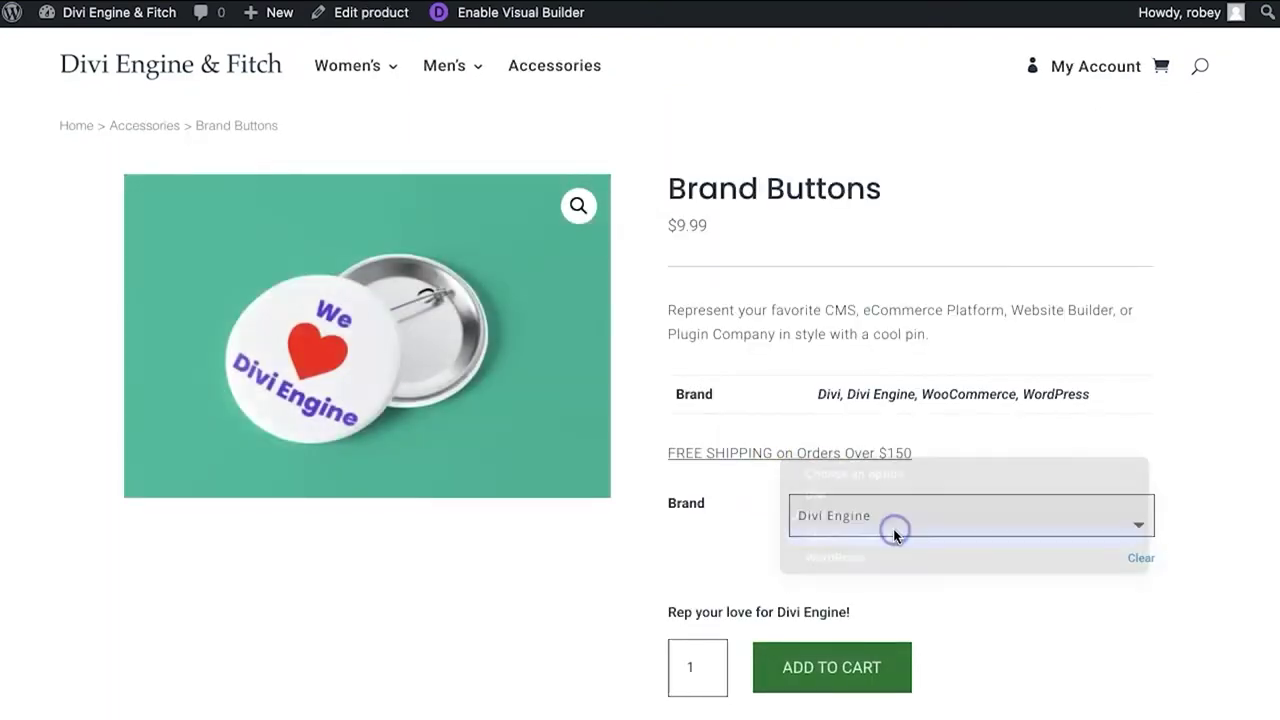
click(820, 655)
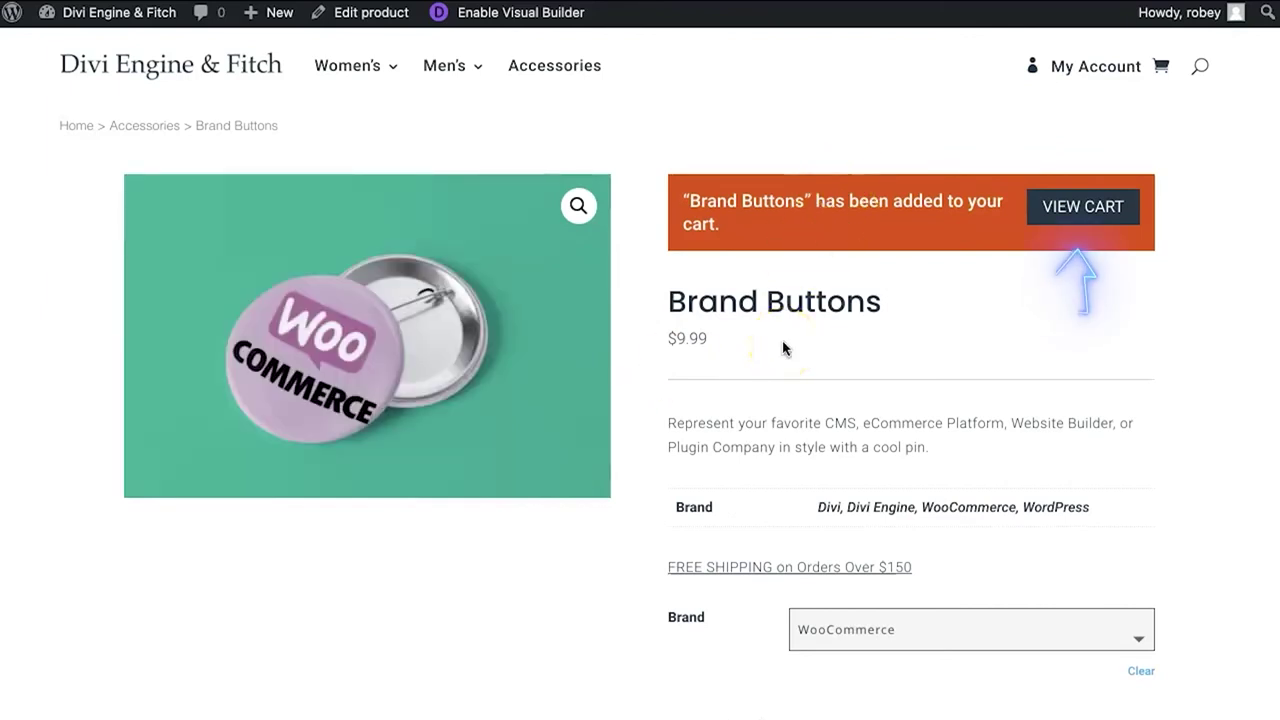
View the cart from the product page's notice and look through its items, totals and top-selling products
click(1077, 212)
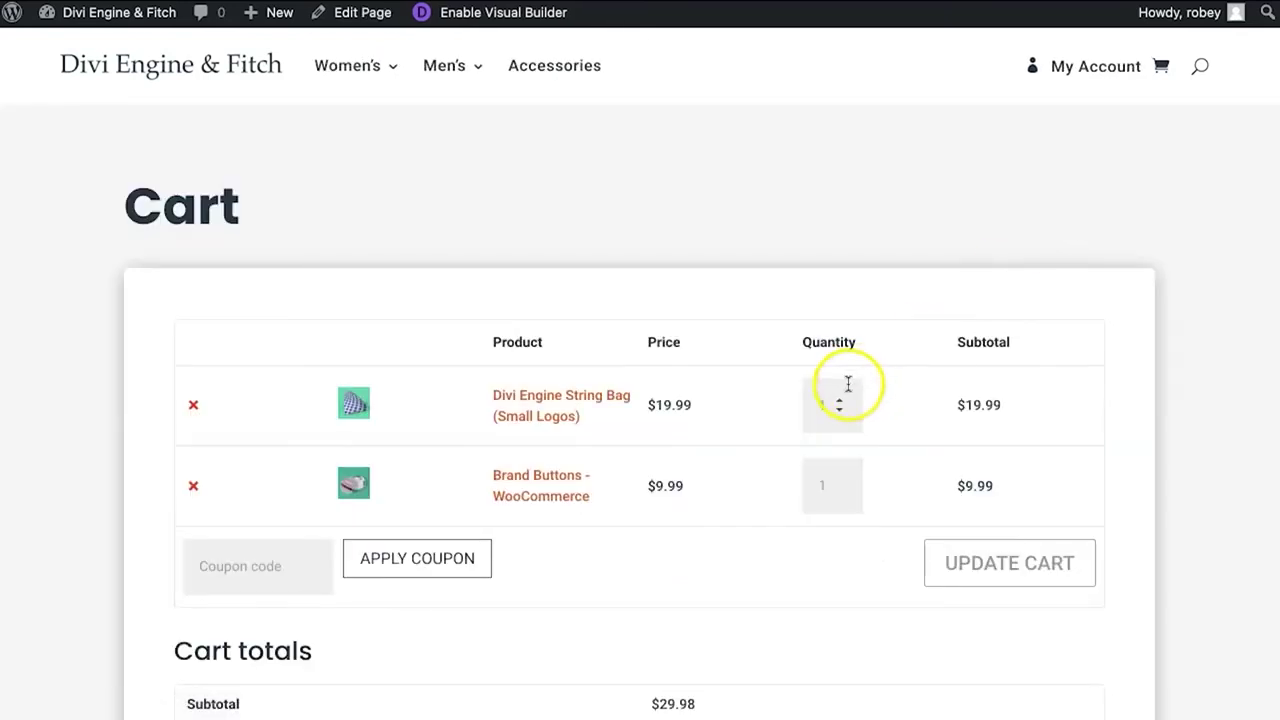
scroll(426, 541, down, 5)
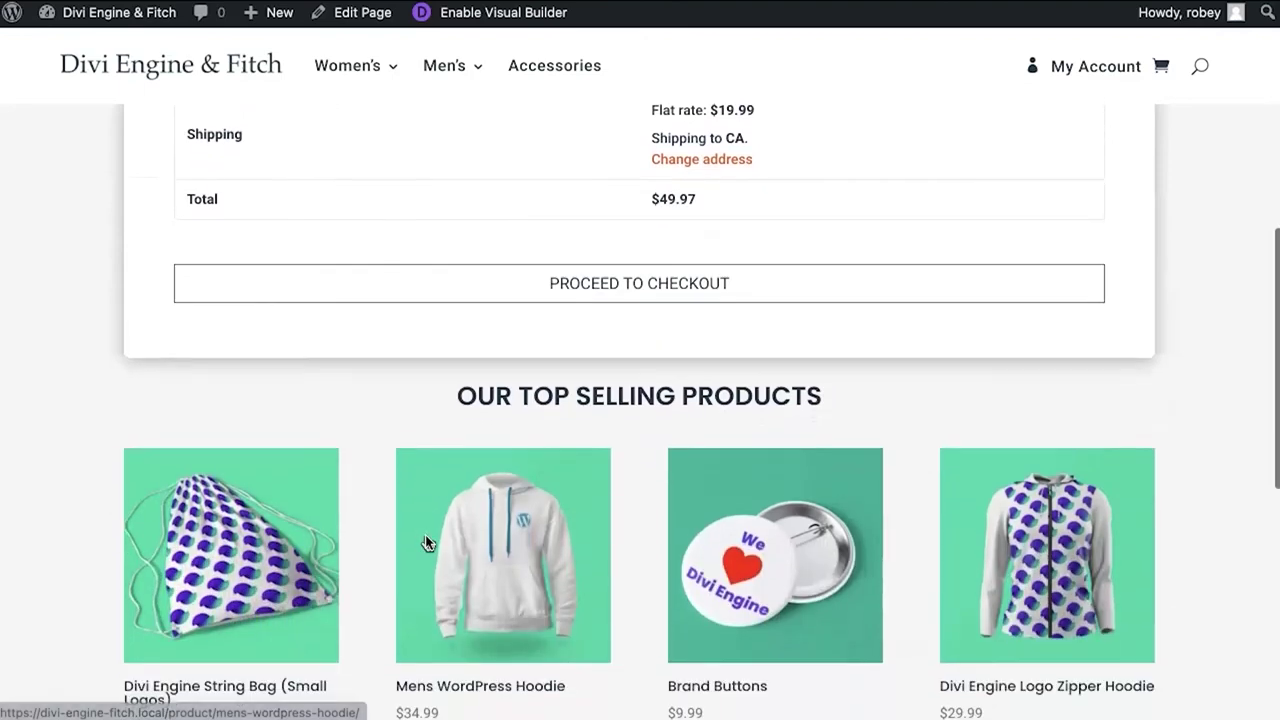
scroll(604, 474, up, 8)
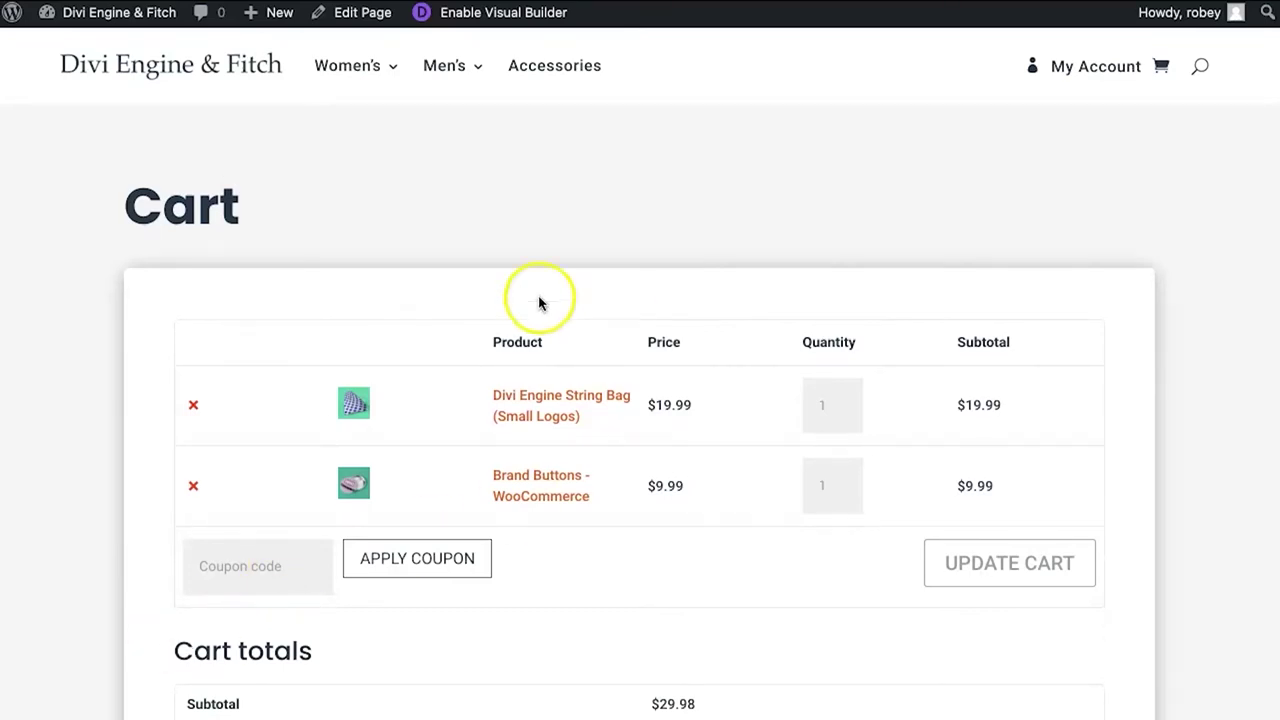
scroll(386, 341, down, 2)
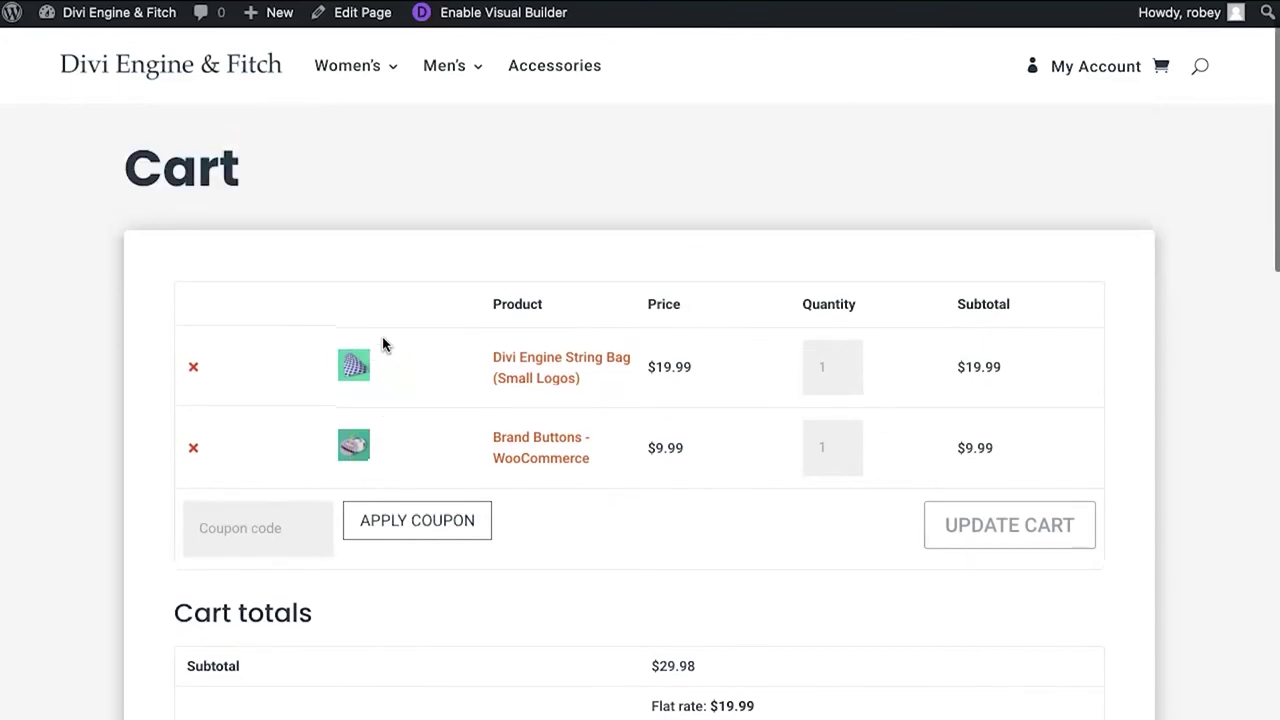
scroll(382, 338, down, 10)
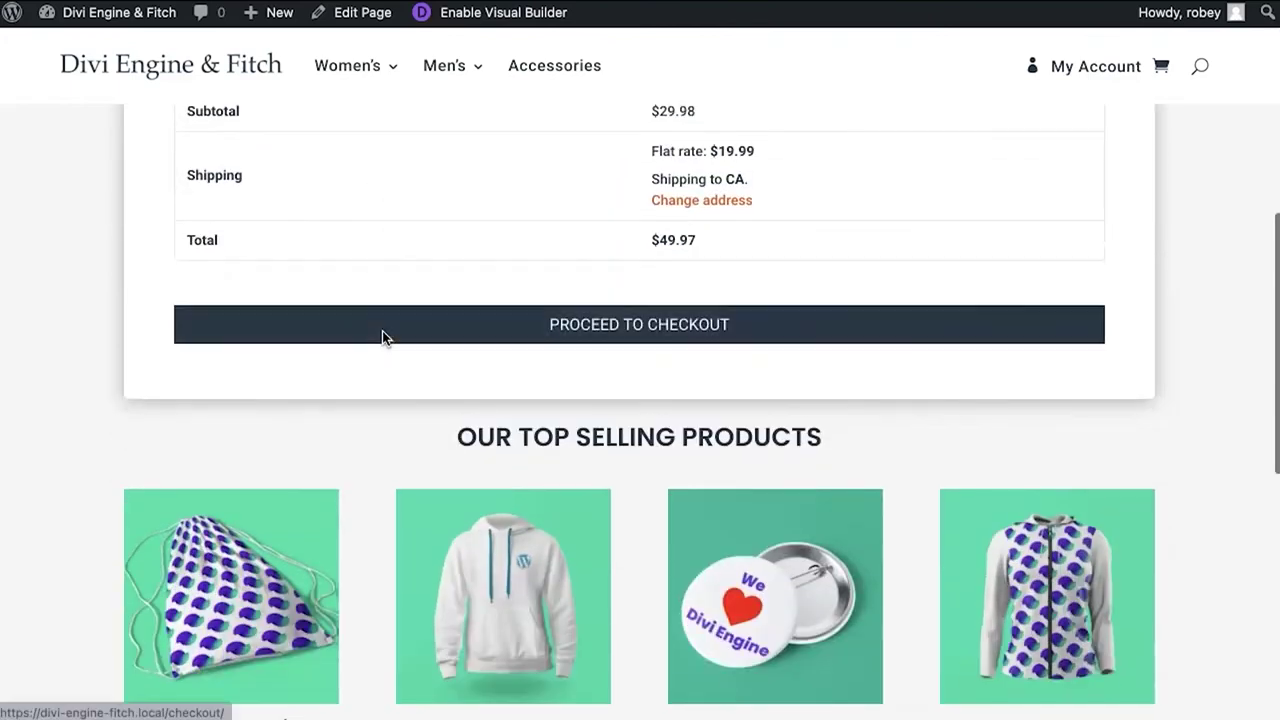
scroll(382, 338, down, 4)
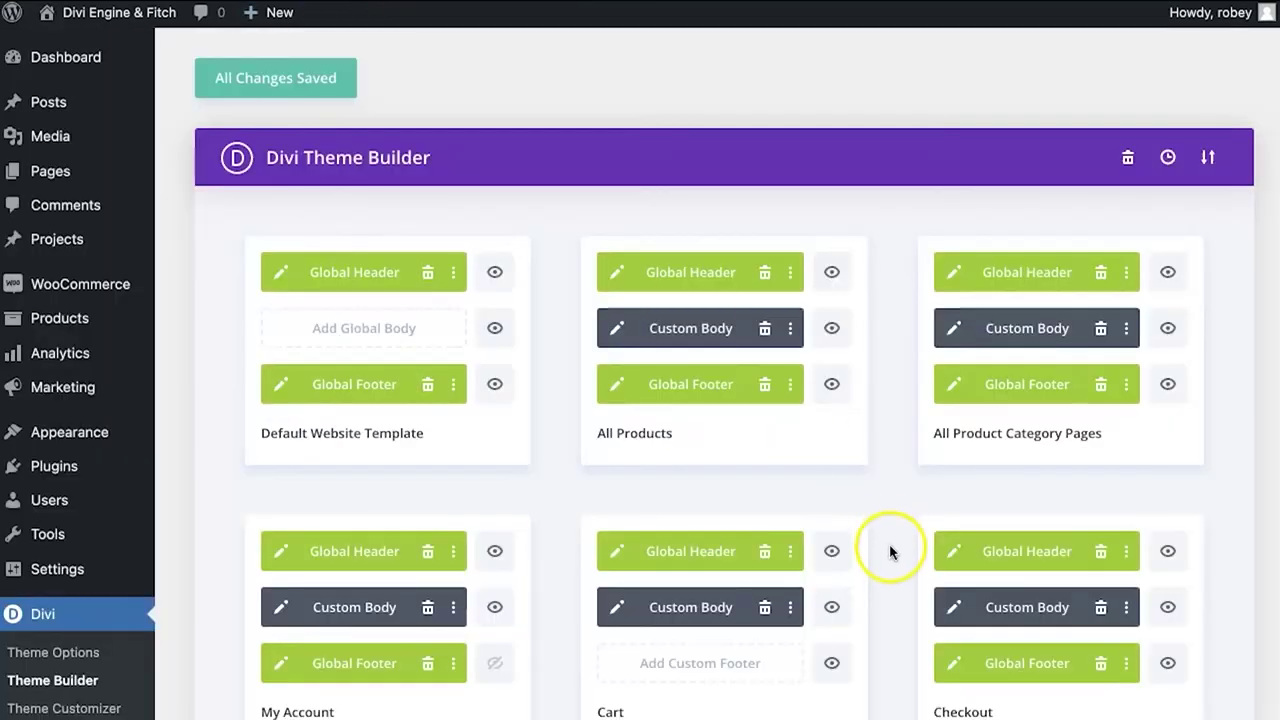
Hide the Cart template's footer on the front end and save the Theme Builder changes
scroll(873, 617, down, 1)
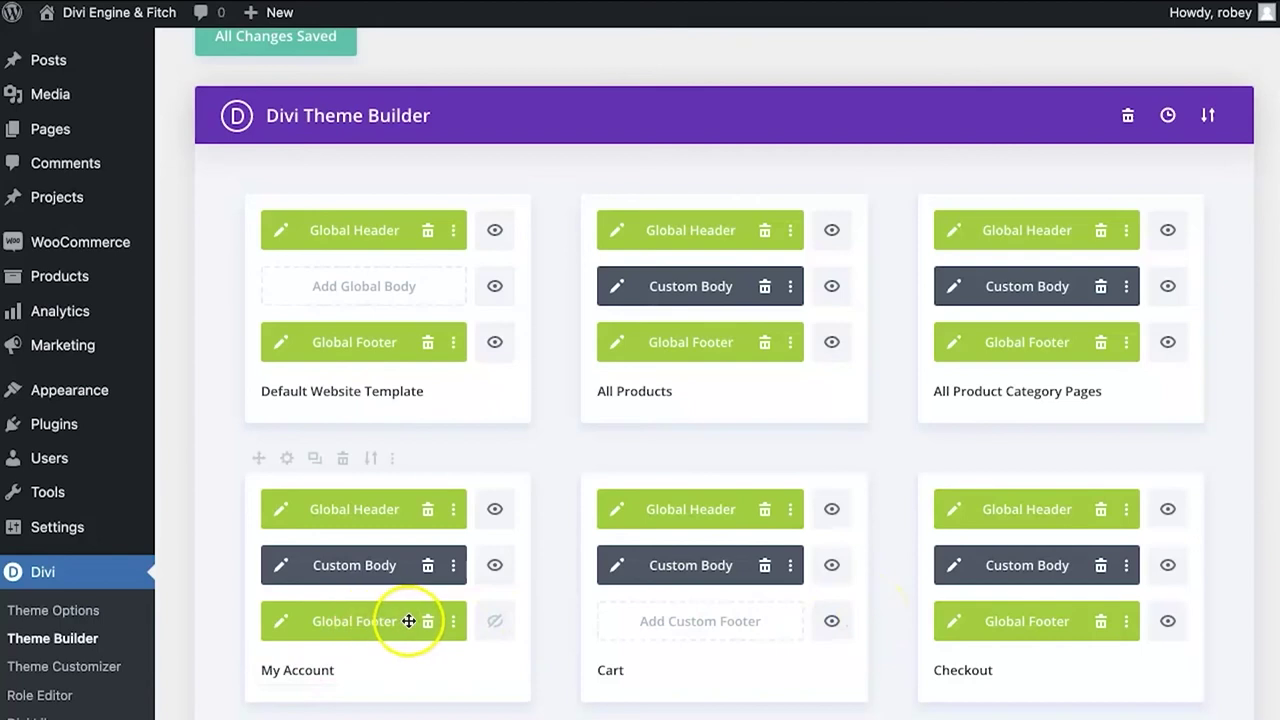
click(832, 626)
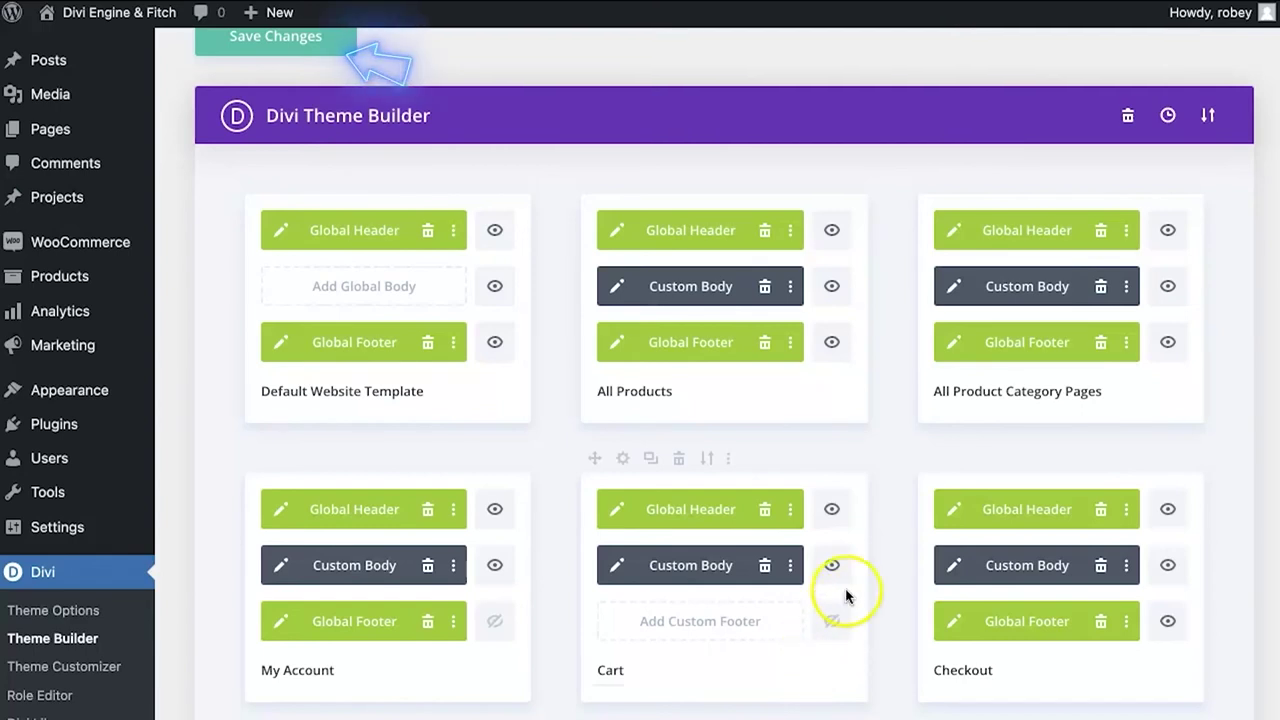
click(298, 44)
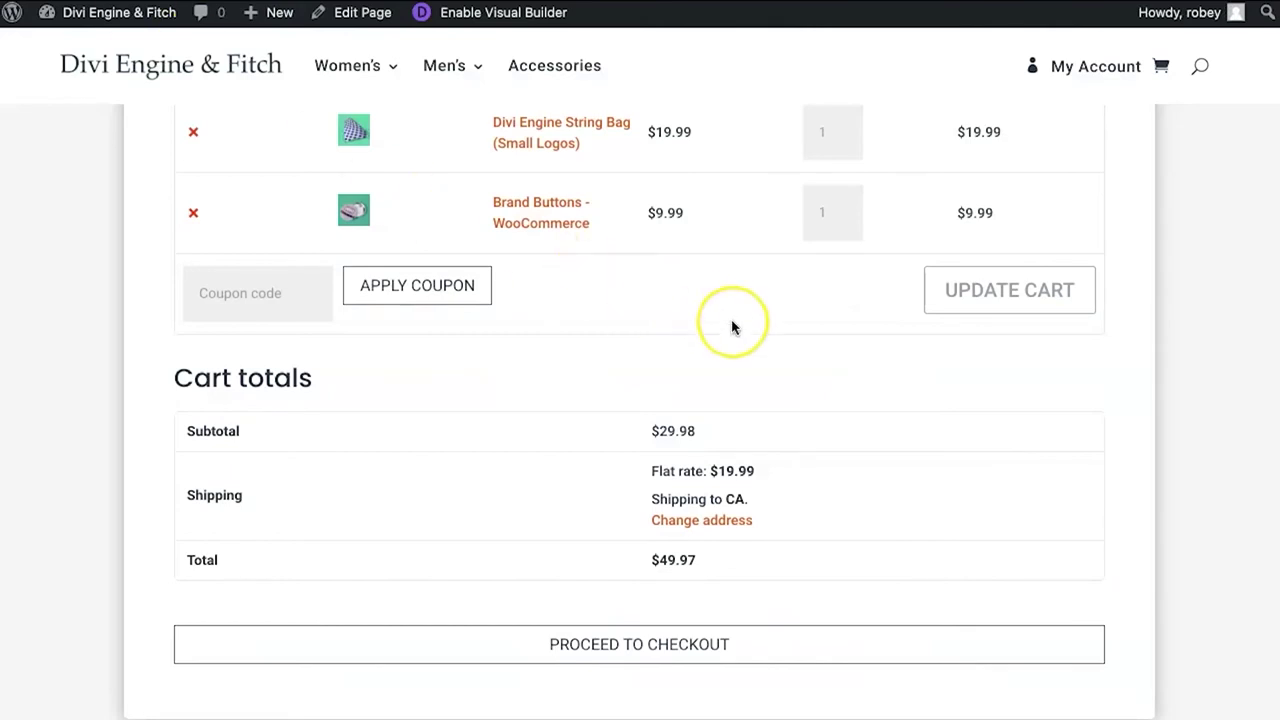
Check the live cart page from its heading to the page end without the footer
scroll(732, 327, up, 3)
scroll(732, 327, down, 8)
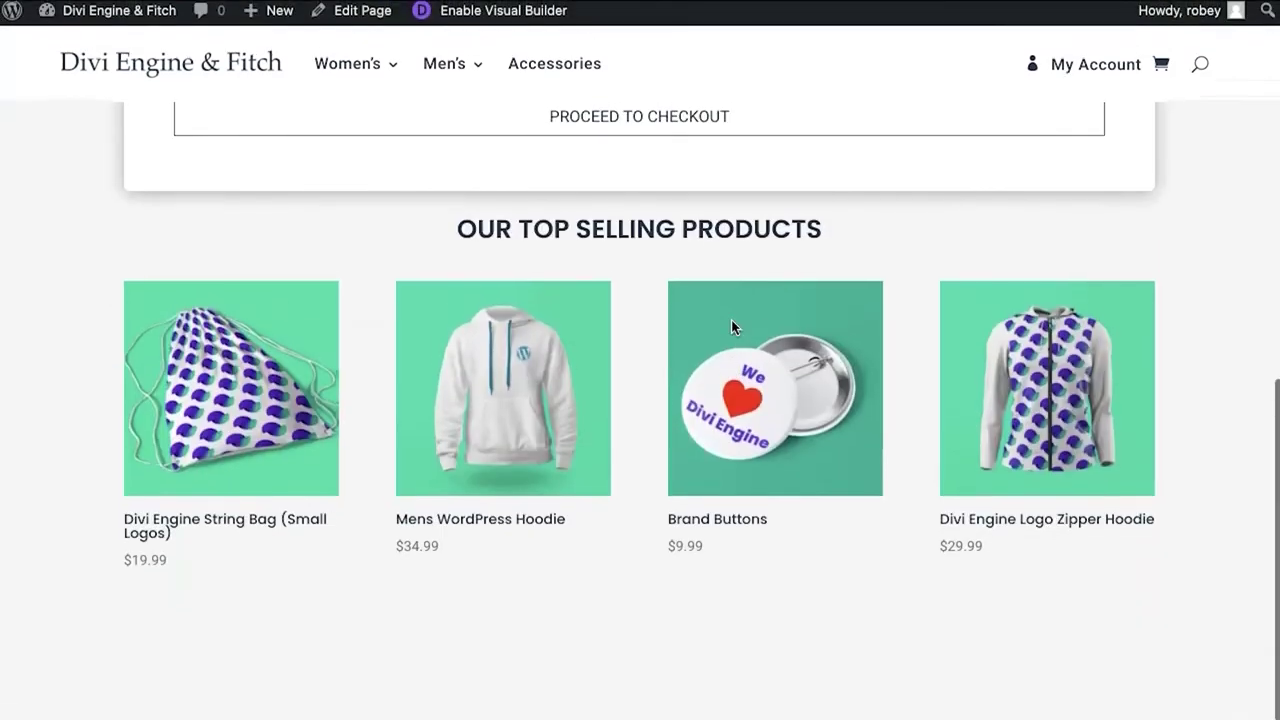
scroll(732, 327, up, 8)
scroll(732, 327, down, 8)
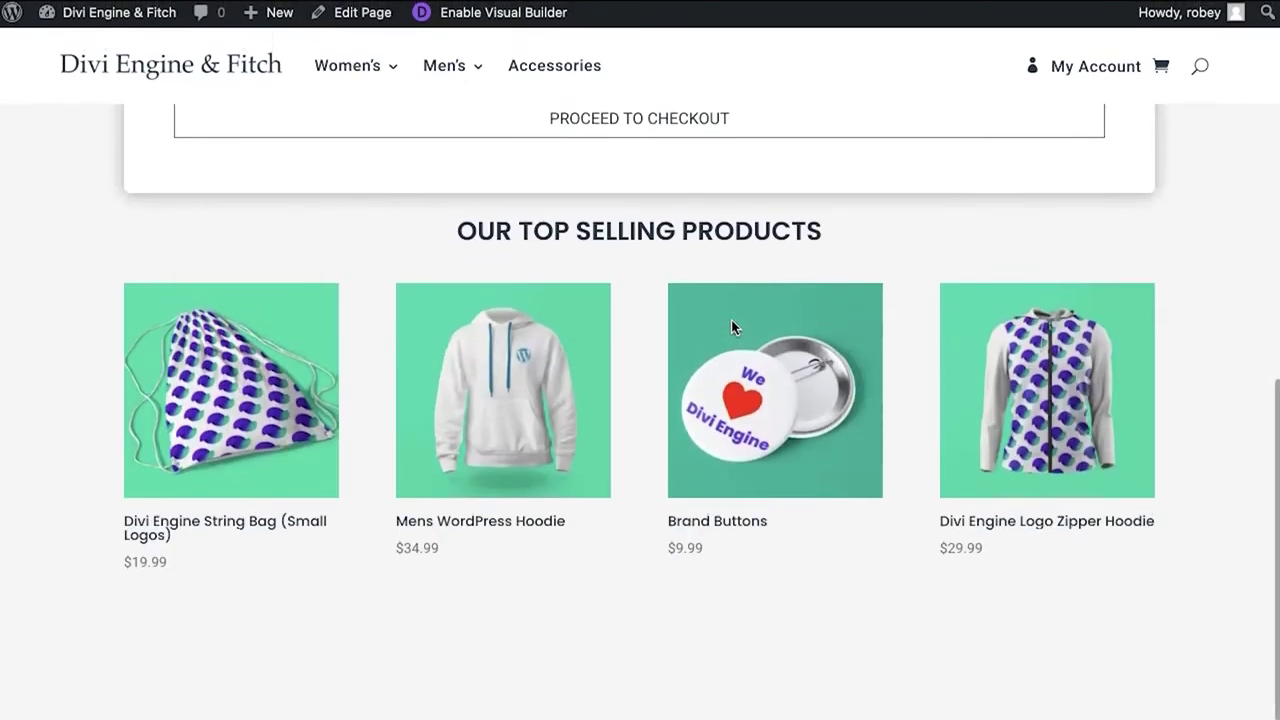
scroll(732, 327, up, 8)
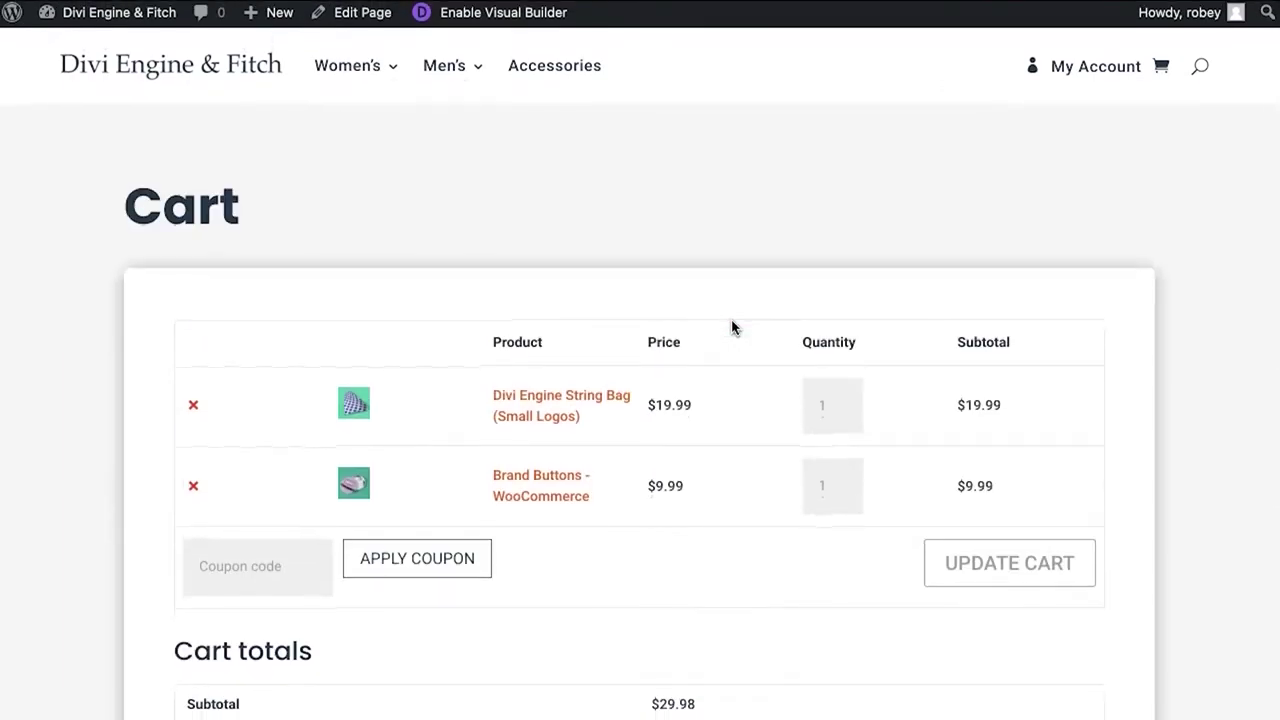
scroll(732, 327, down, 8)
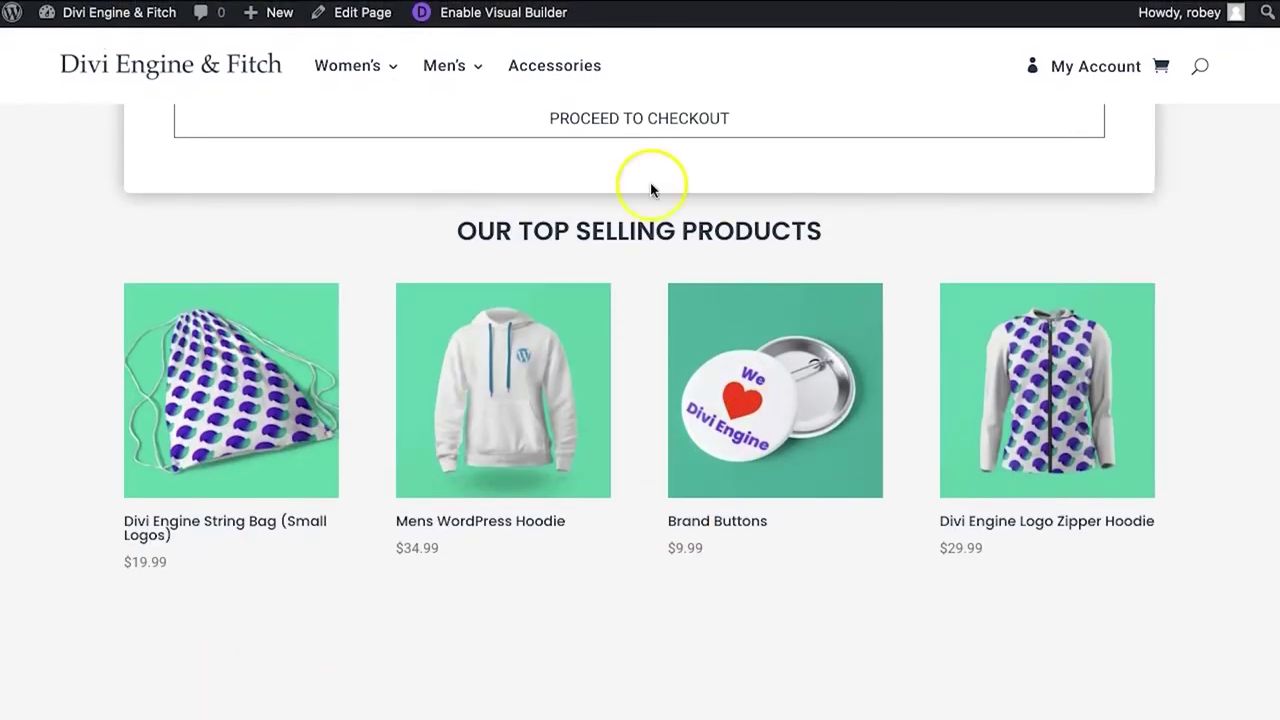
scroll(334, 271, up, 8)
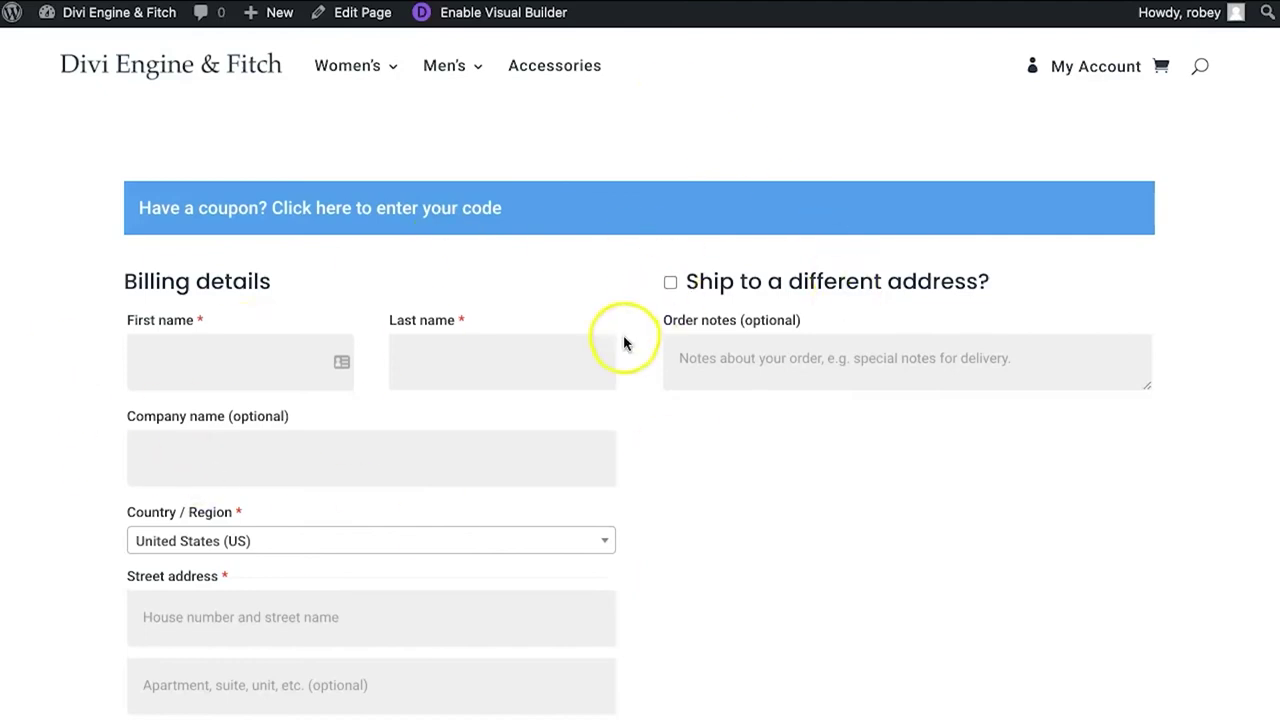
Look through the live checkout page from the billing details down to the order section and footer
scroll(624, 344, down, 15)
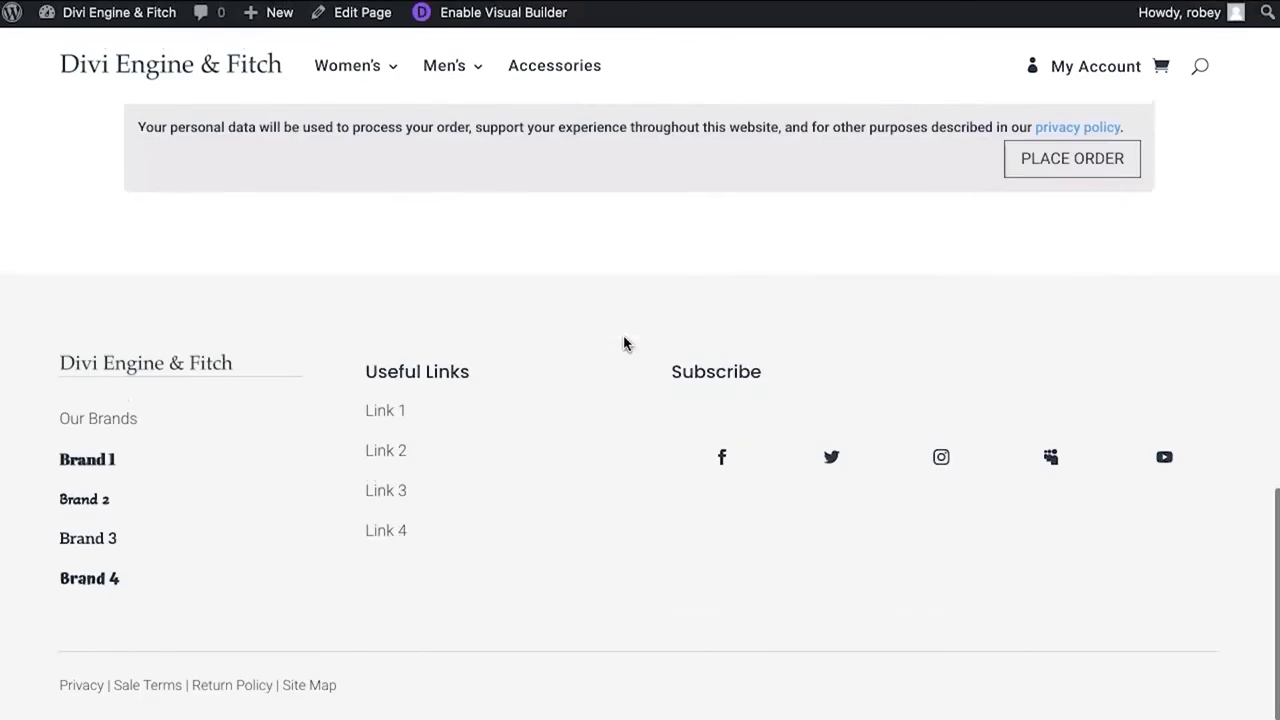
scroll(624, 344, up, 15)
click(733, 460)
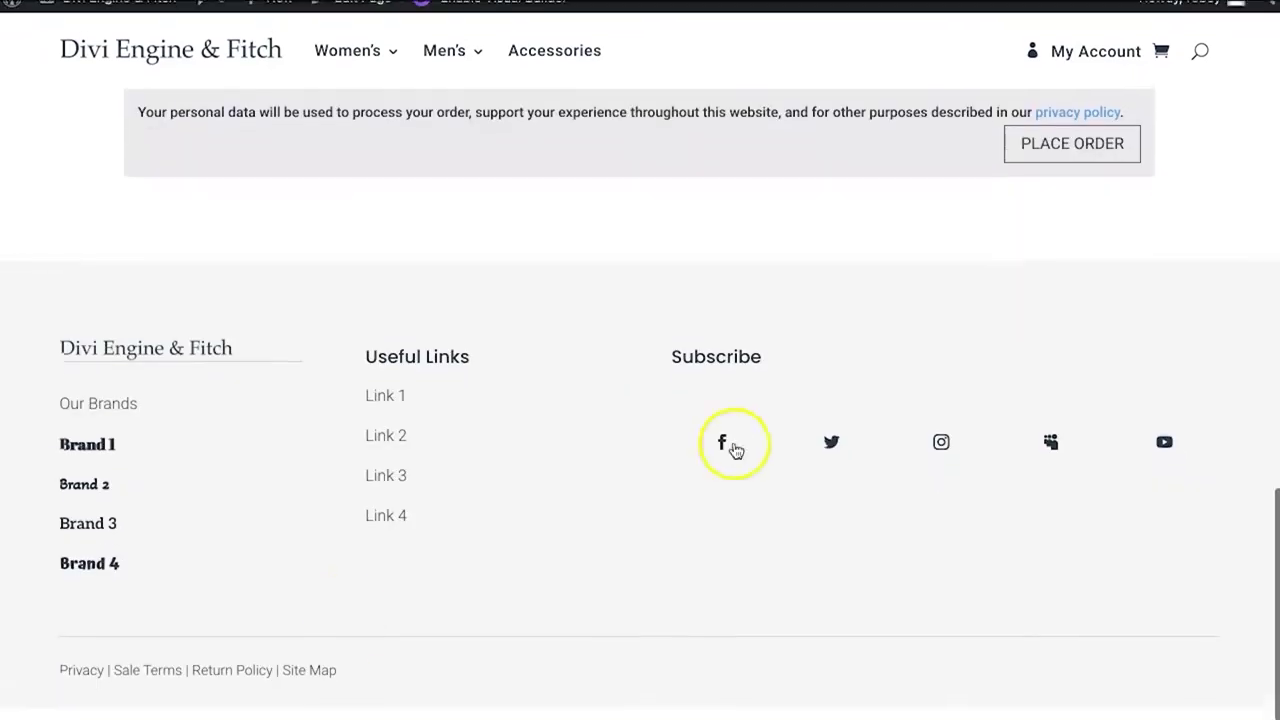
scroll(771, 286, up, 15)
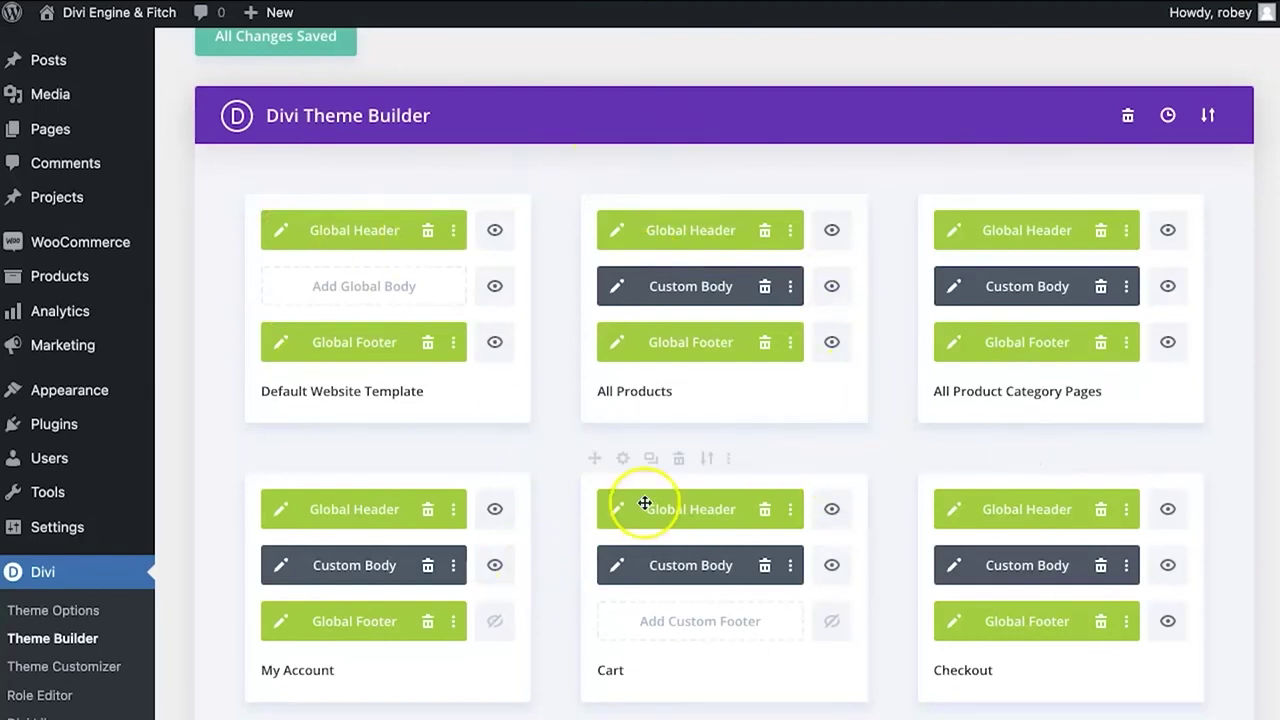
Hide the Checkout template's global footer on the front end and open its custom body for editing
scroll(645, 503, down, 2)
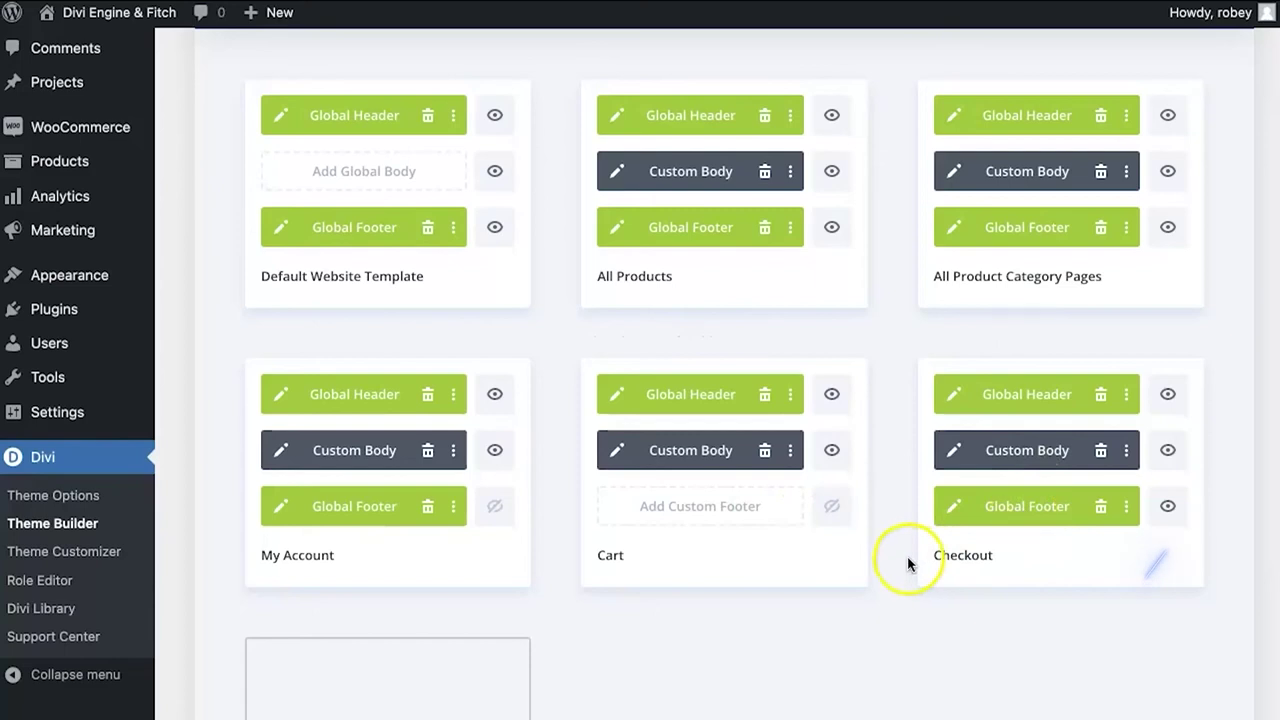
click(1163, 508)
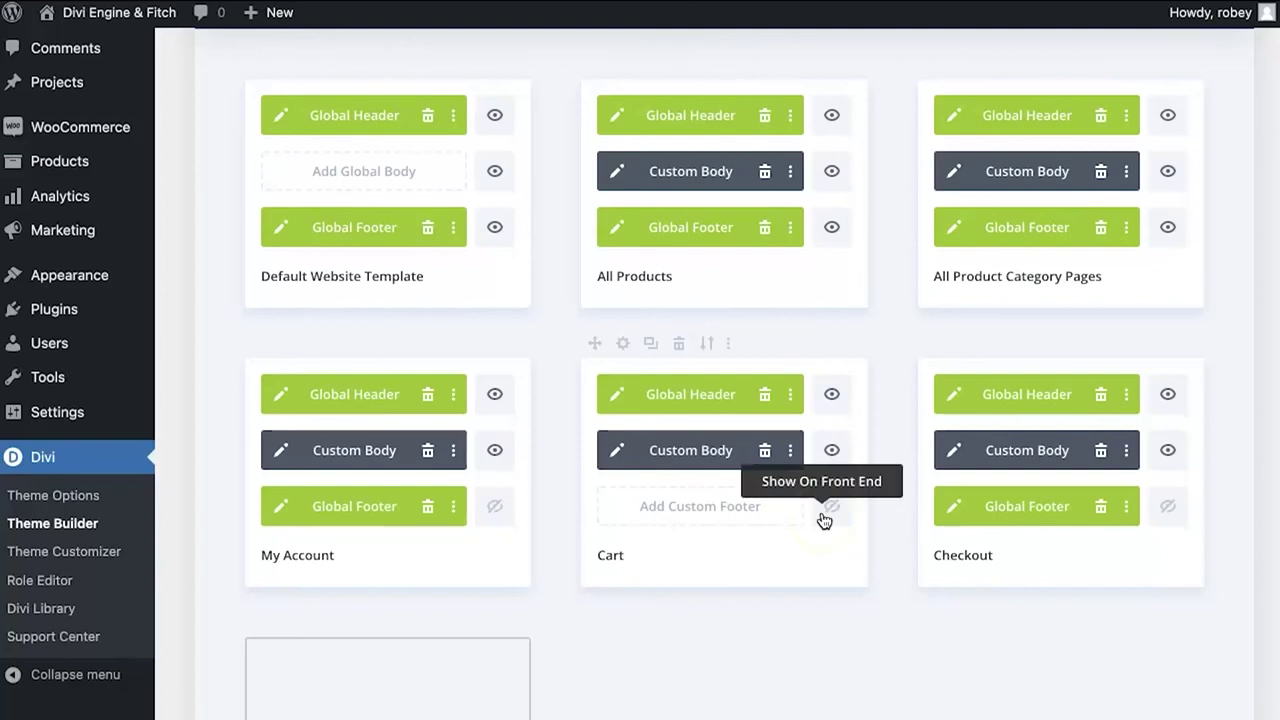
click(951, 455)
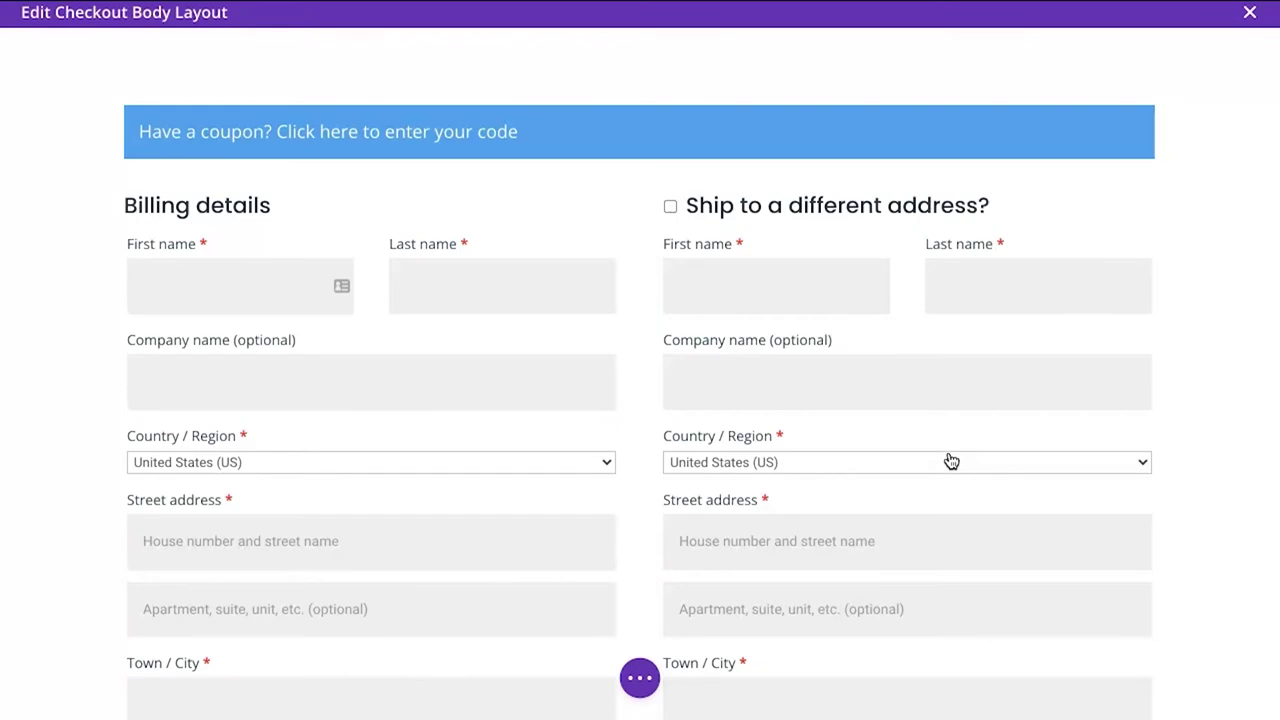
Examine the shortcode in the checkout layout's Code module and close its settings without changes
mouse_move(551, 229)
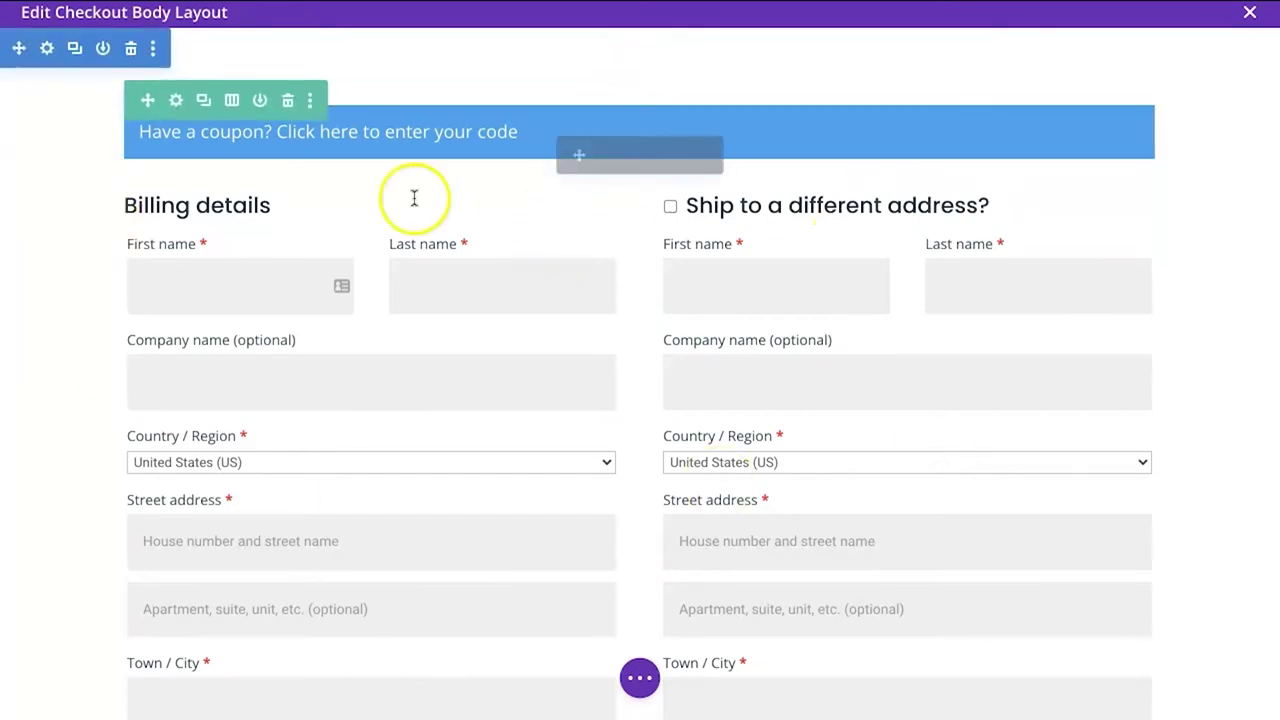
mouse_move(726, 283)
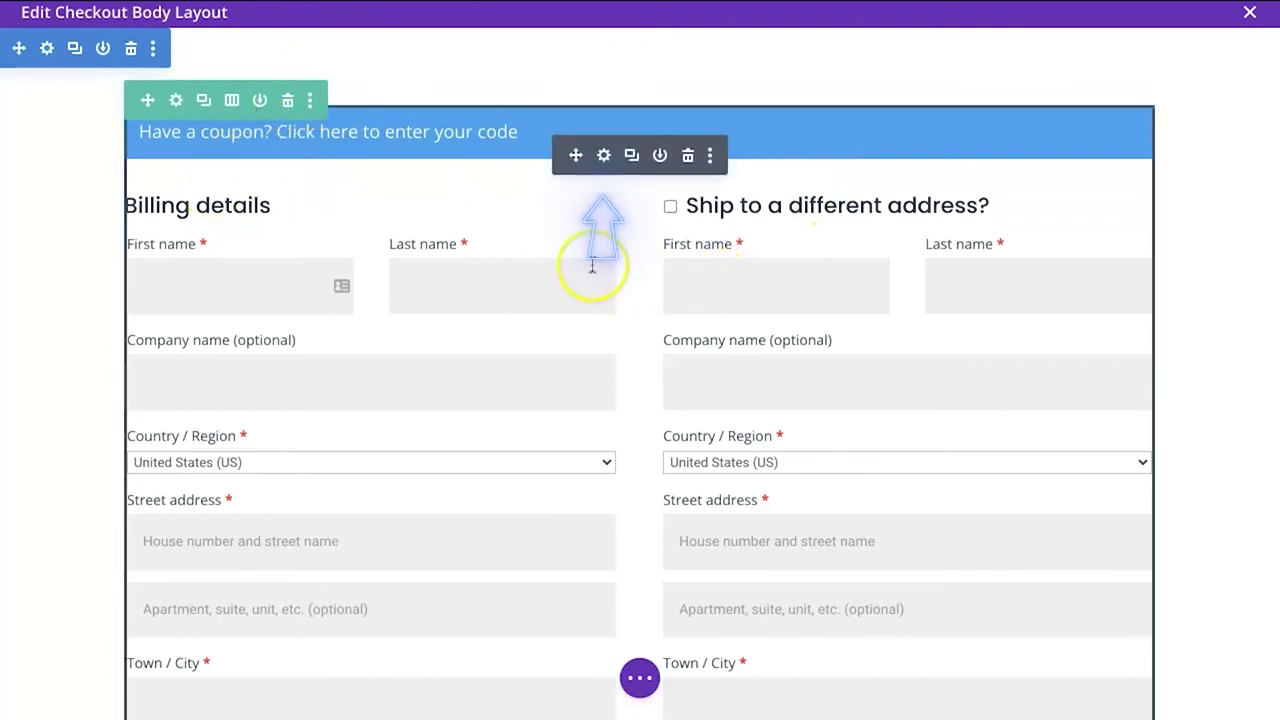
click(605, 158)
click(1037, 400)
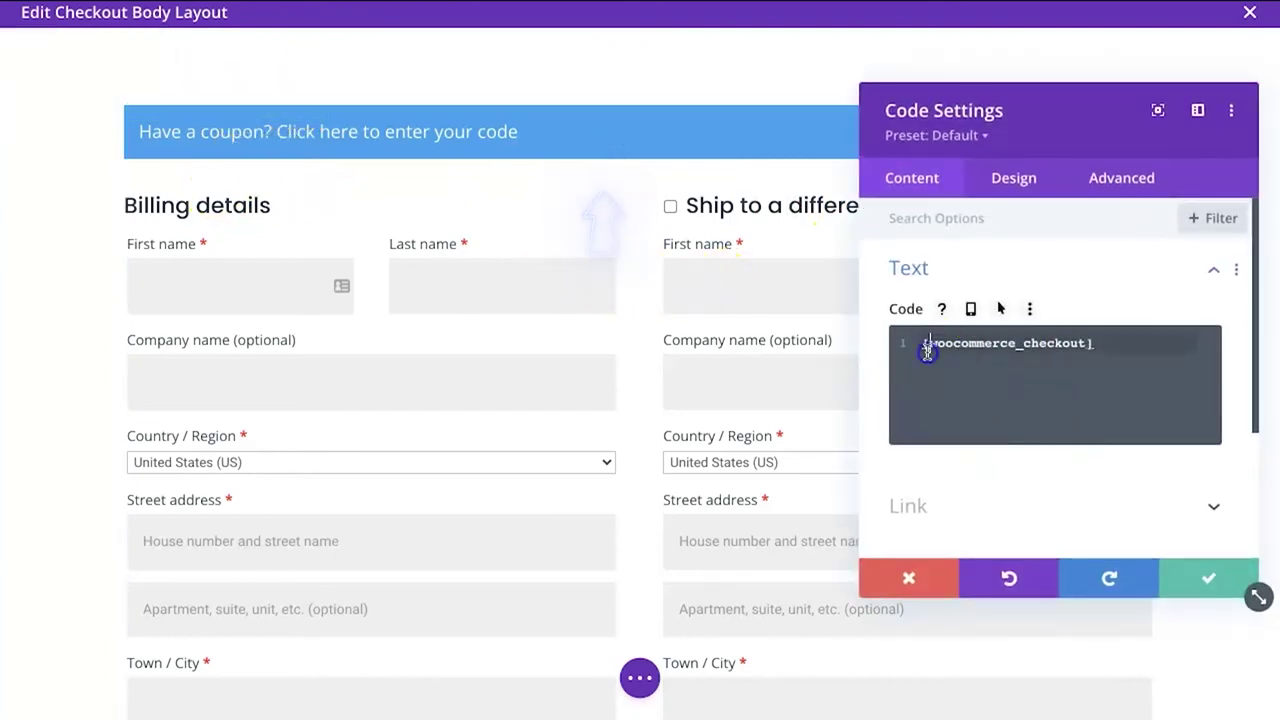
drag(921, 345, 1123, 335)
click(912, 578)
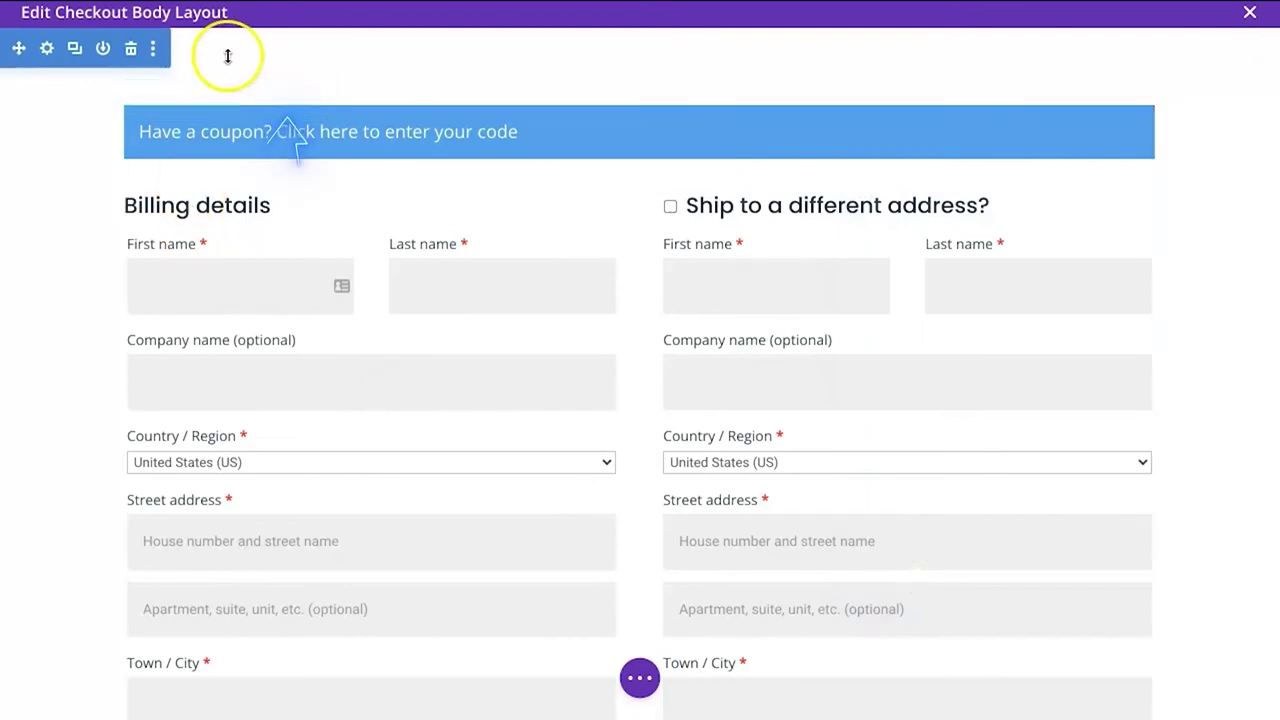
Delete the default row from the checkout layout and insert an empty row with two-thirds and one-third columns
click(286, 101)
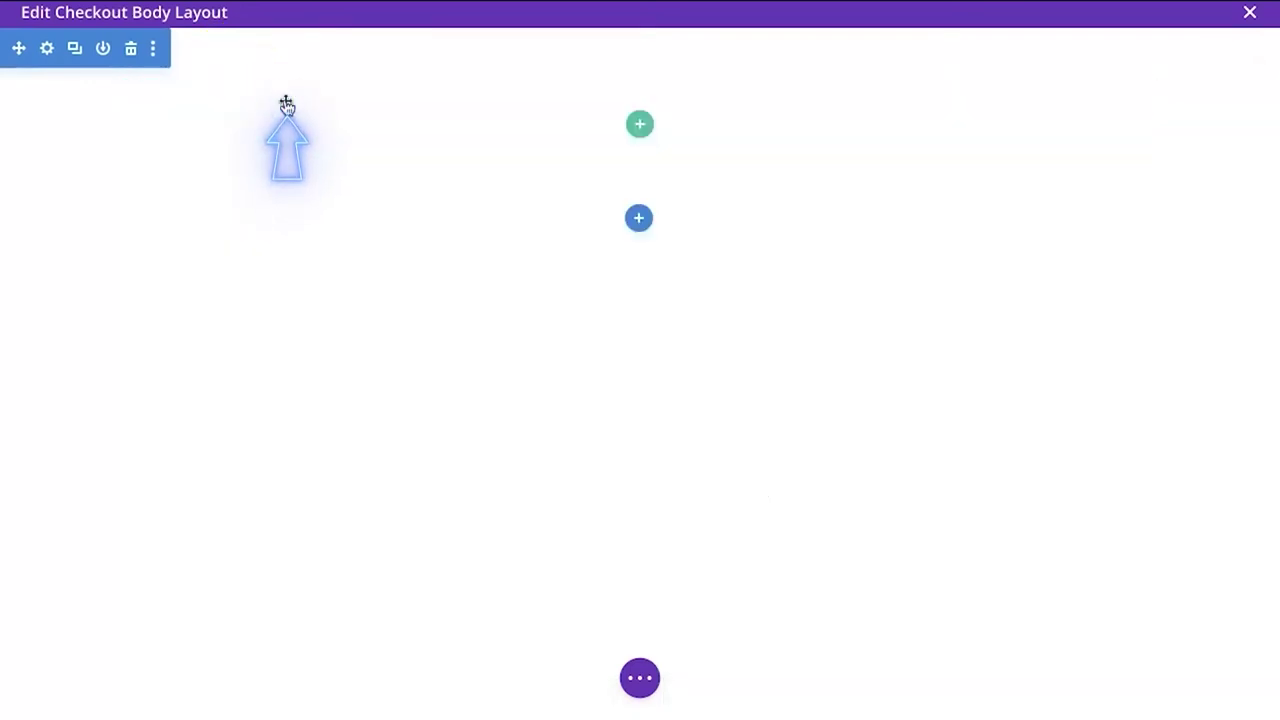
click(638, 122)
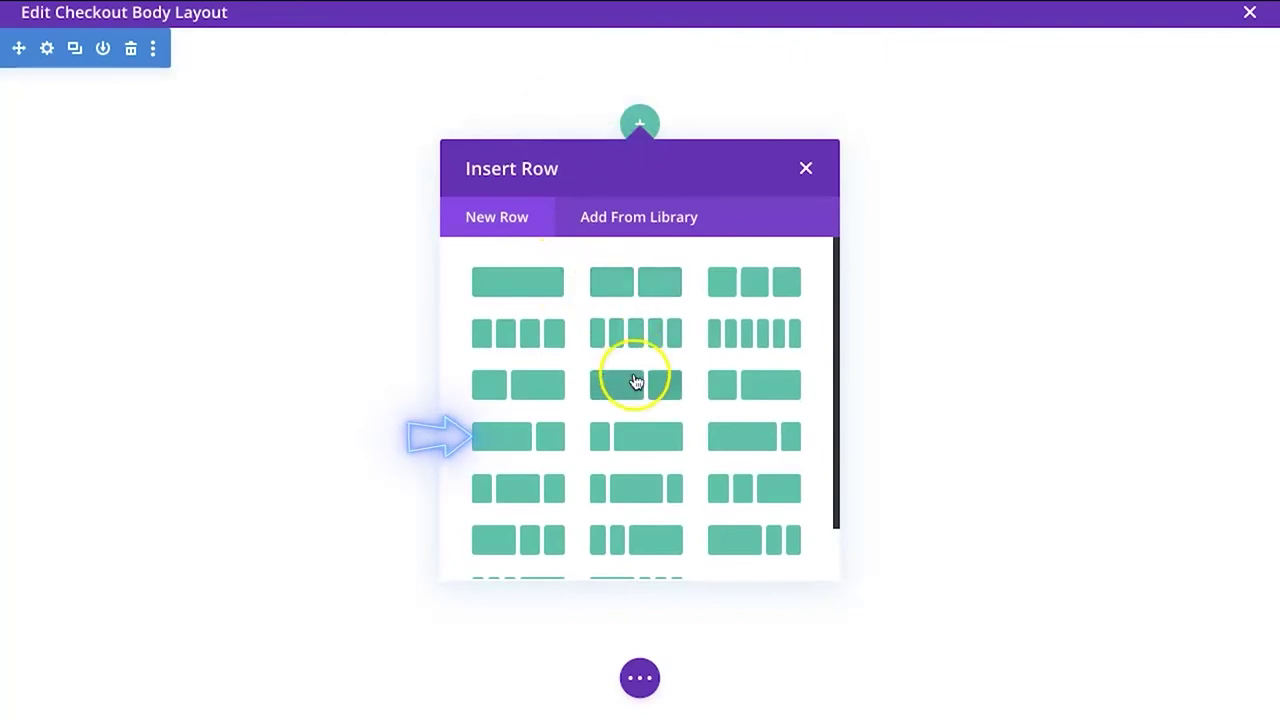
click(552, 436)
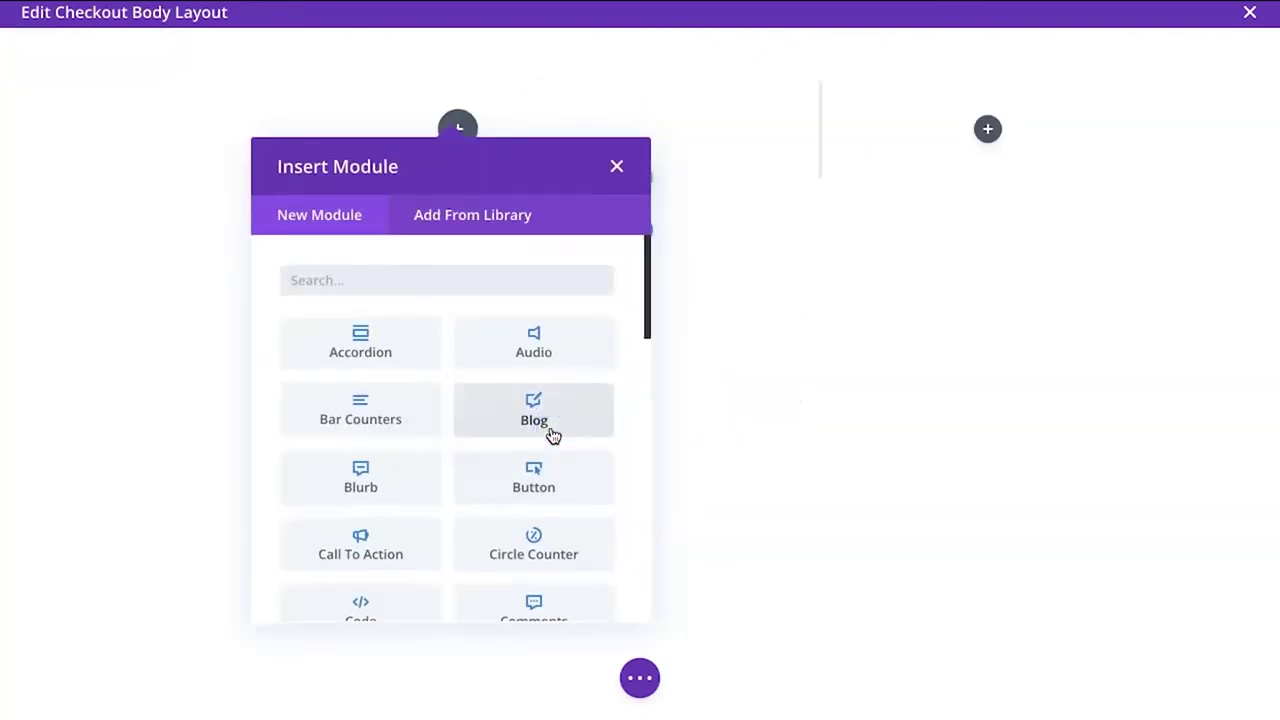
click(617, 168)
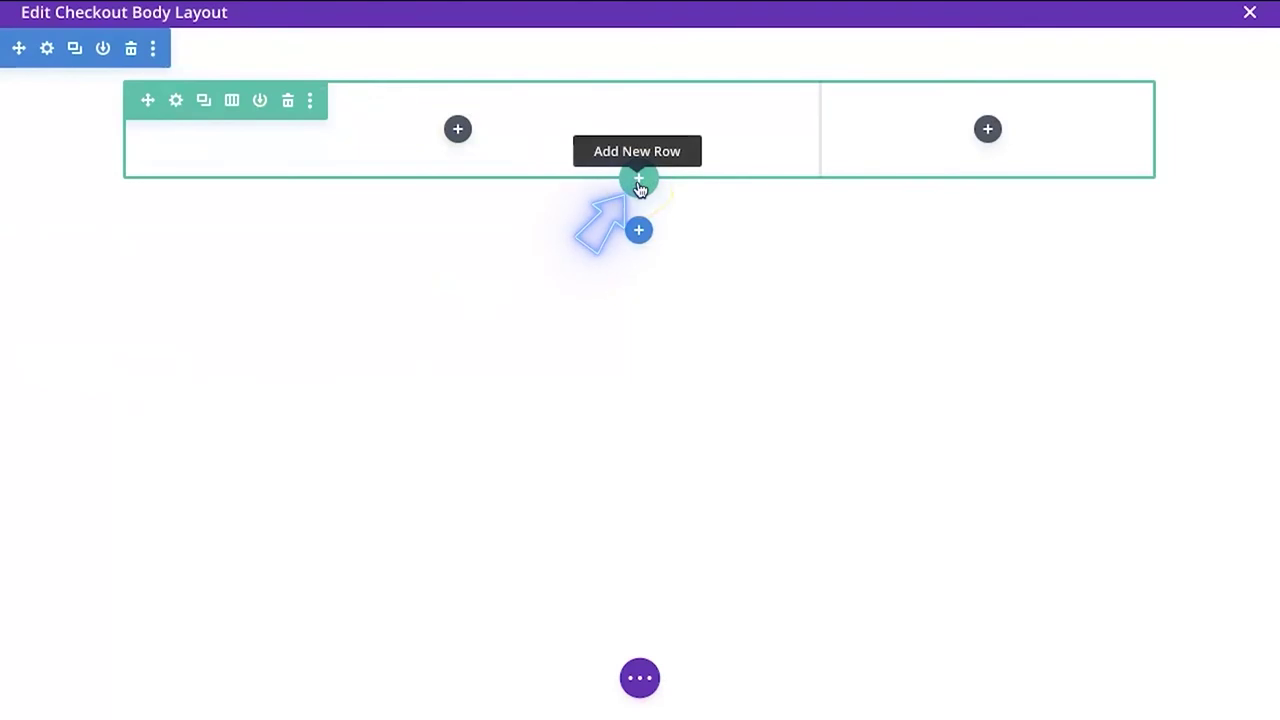
Add a single-column row below the two-column row with a Text module containing <h1>Checkout</h1>
click(639, 184)
click(515, 350)
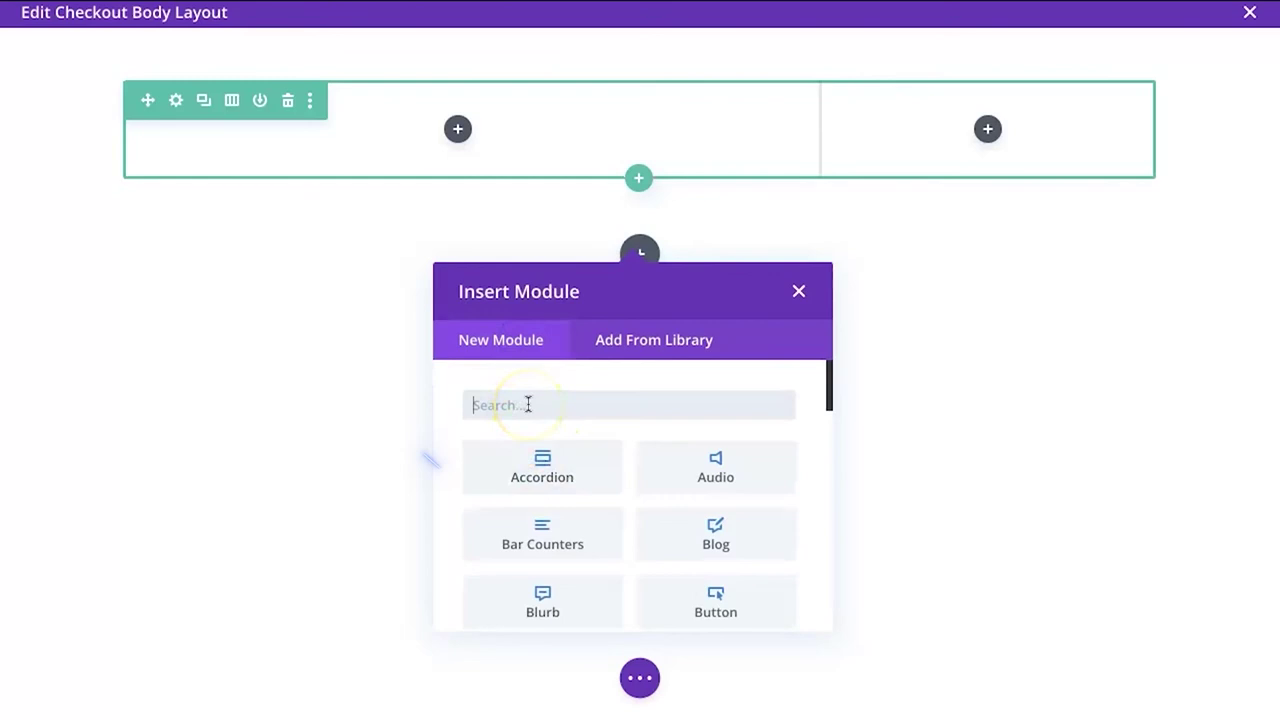
text(text)
click(520, 457)
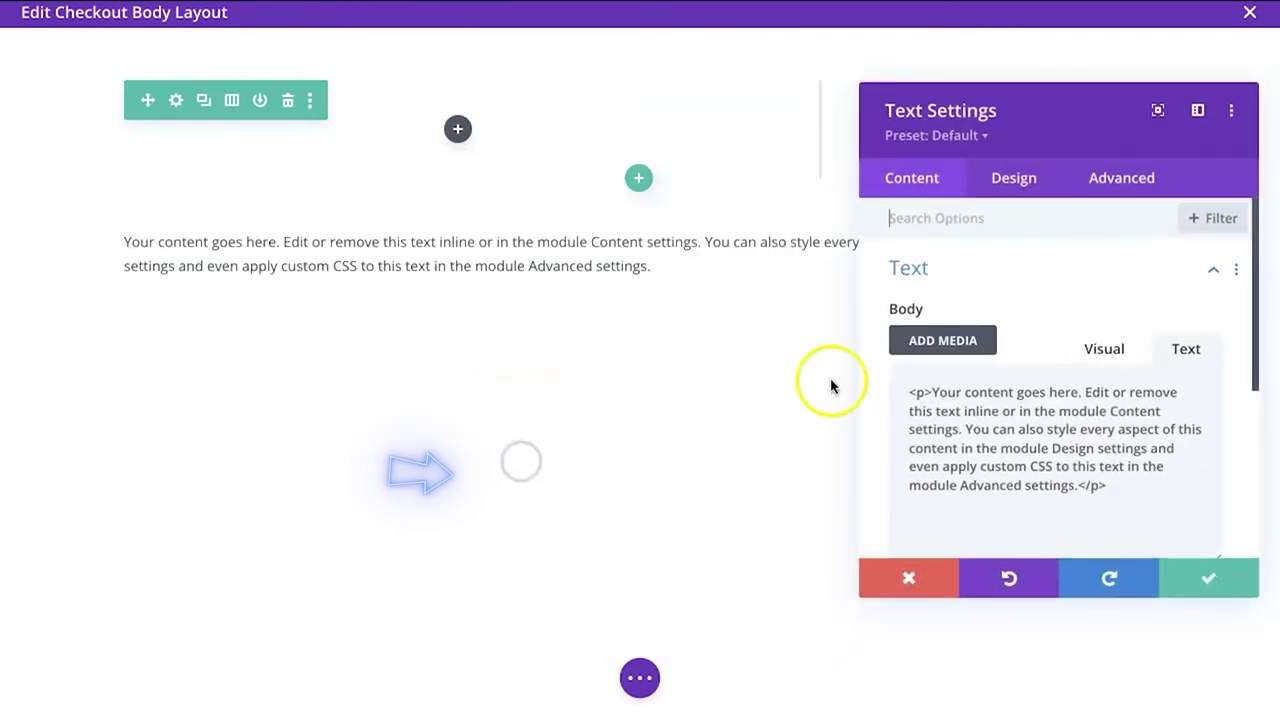
key(ctrl+a)
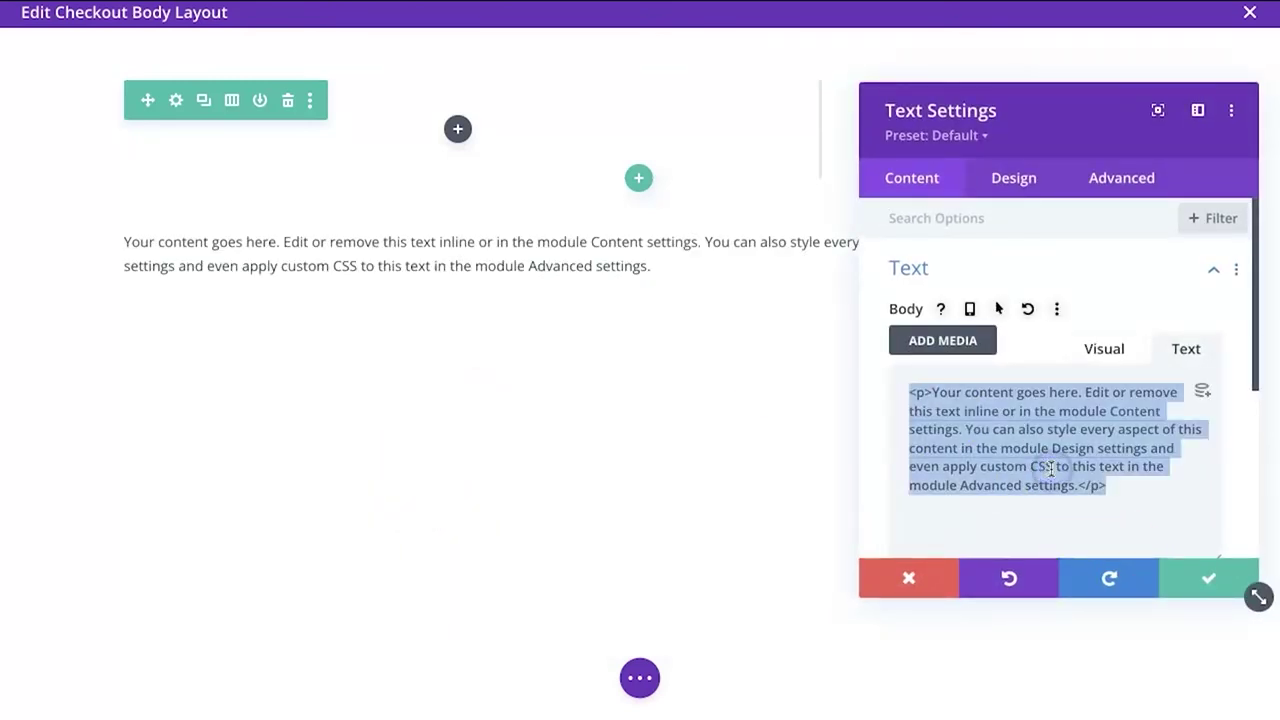
text(<h1>Checkout</h1>)
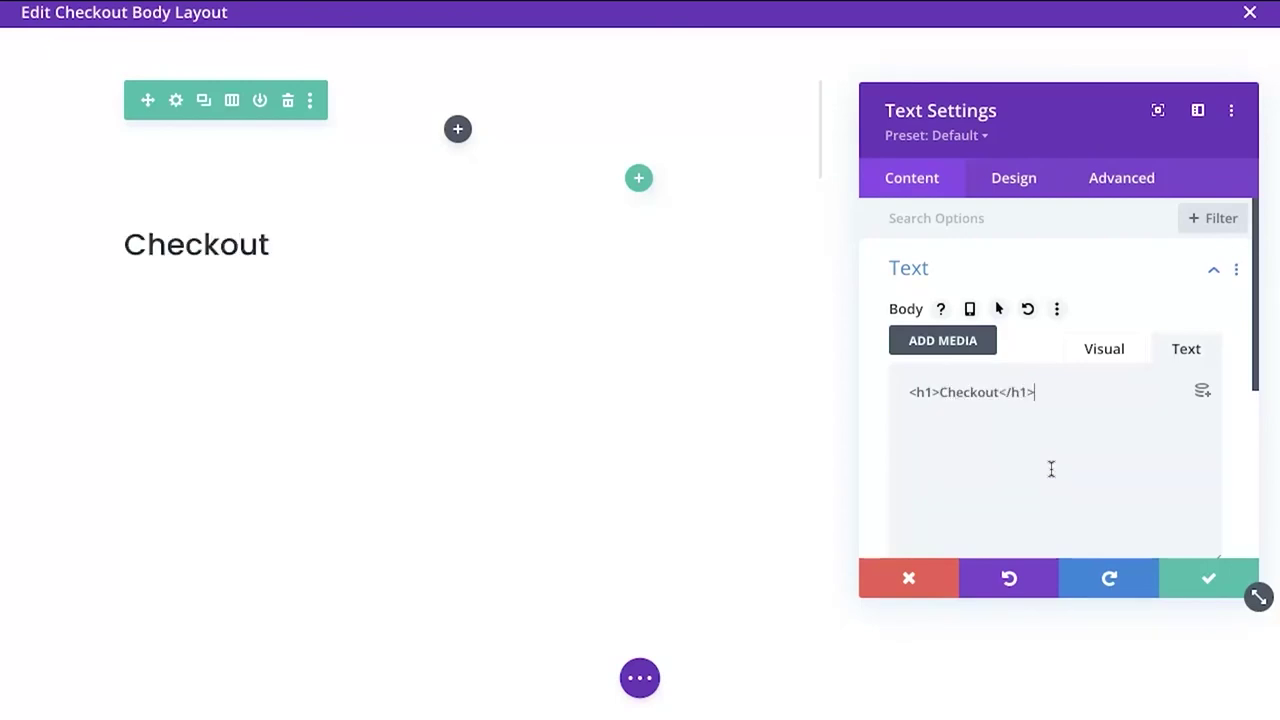
Set the Checkout heading's font weight to Bold and its text size to 51px, and save the Text module
click(1034, 182)
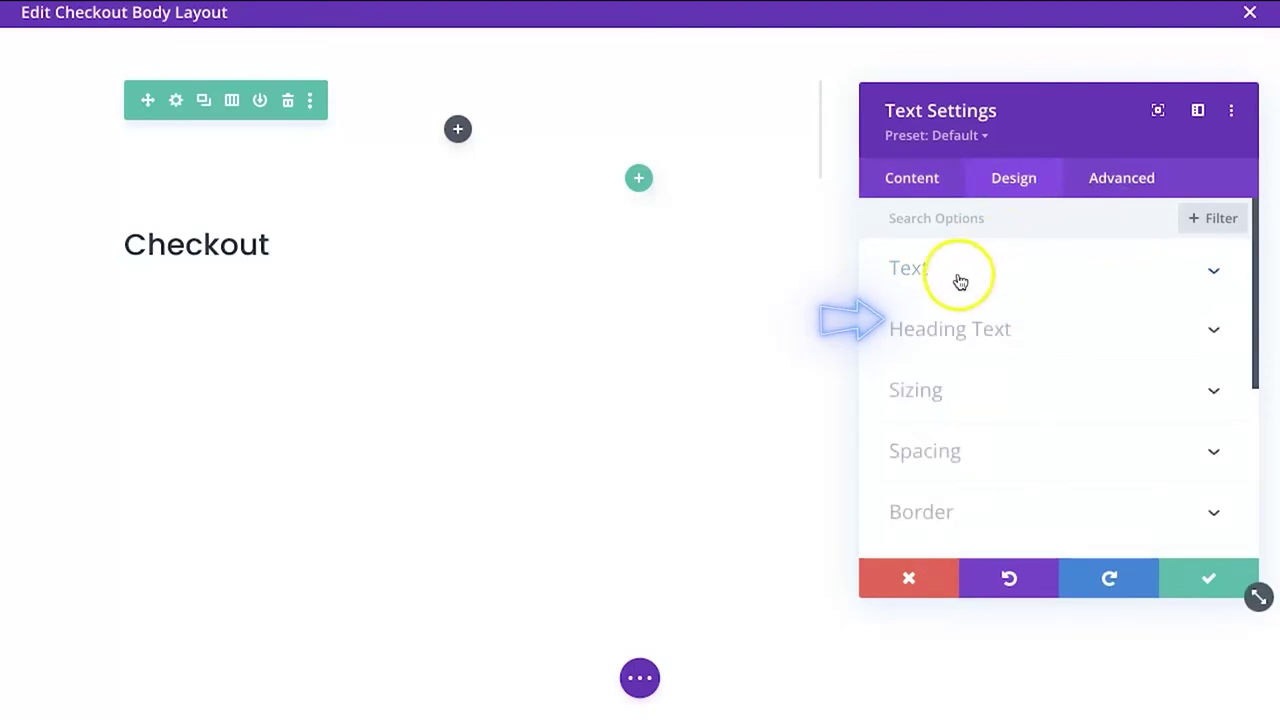
click(946, 331)
scroll(1000, 443, down, 2)
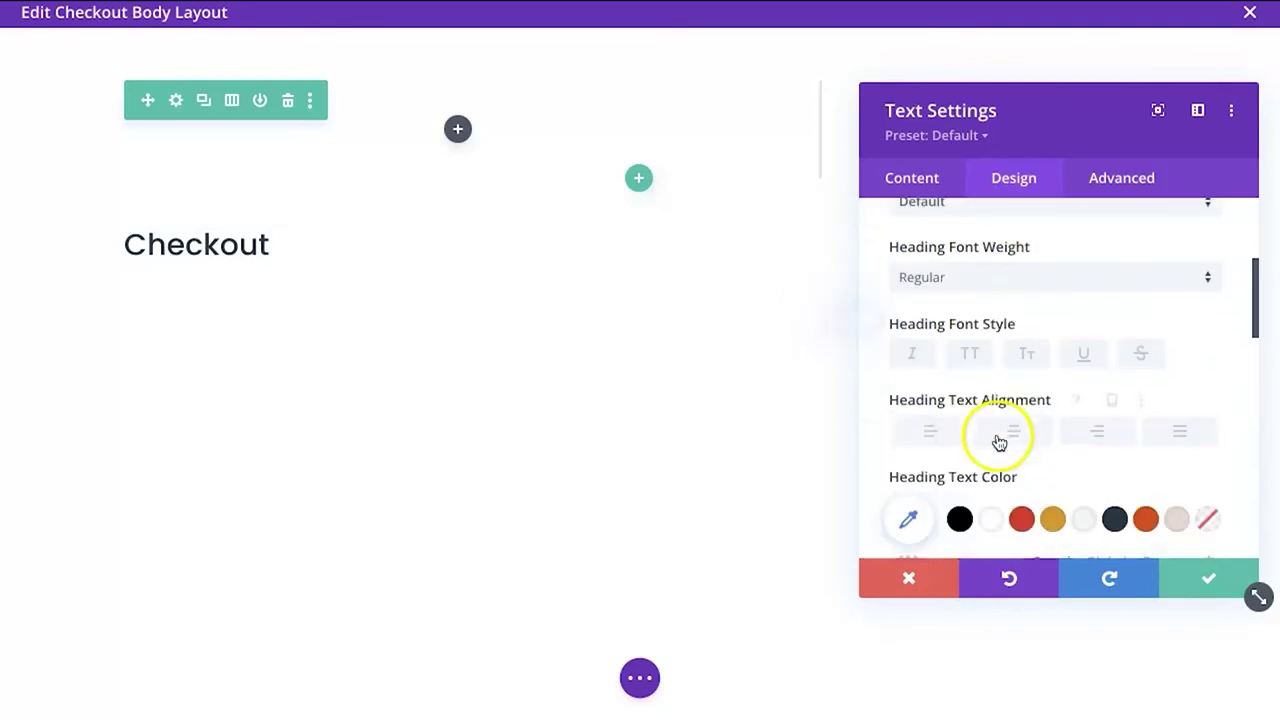
click(1037, 278)
click(974, 400)
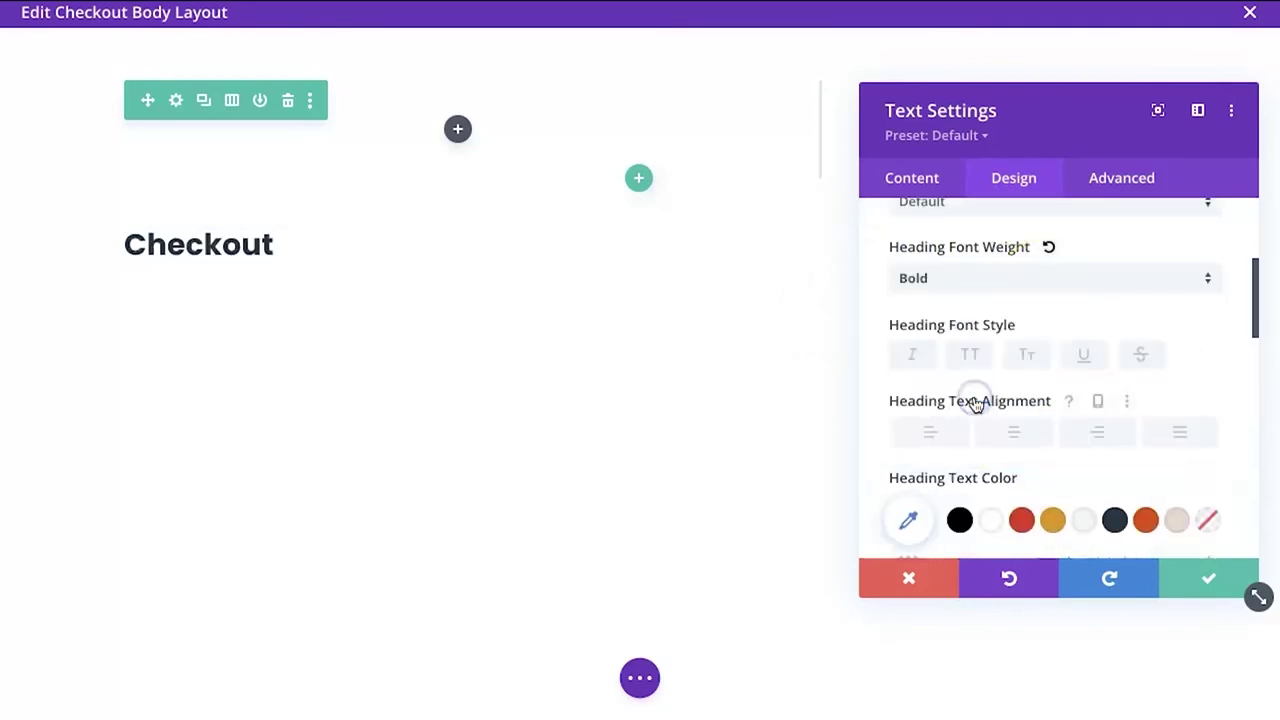
scroll(1126, 454, down, 3)
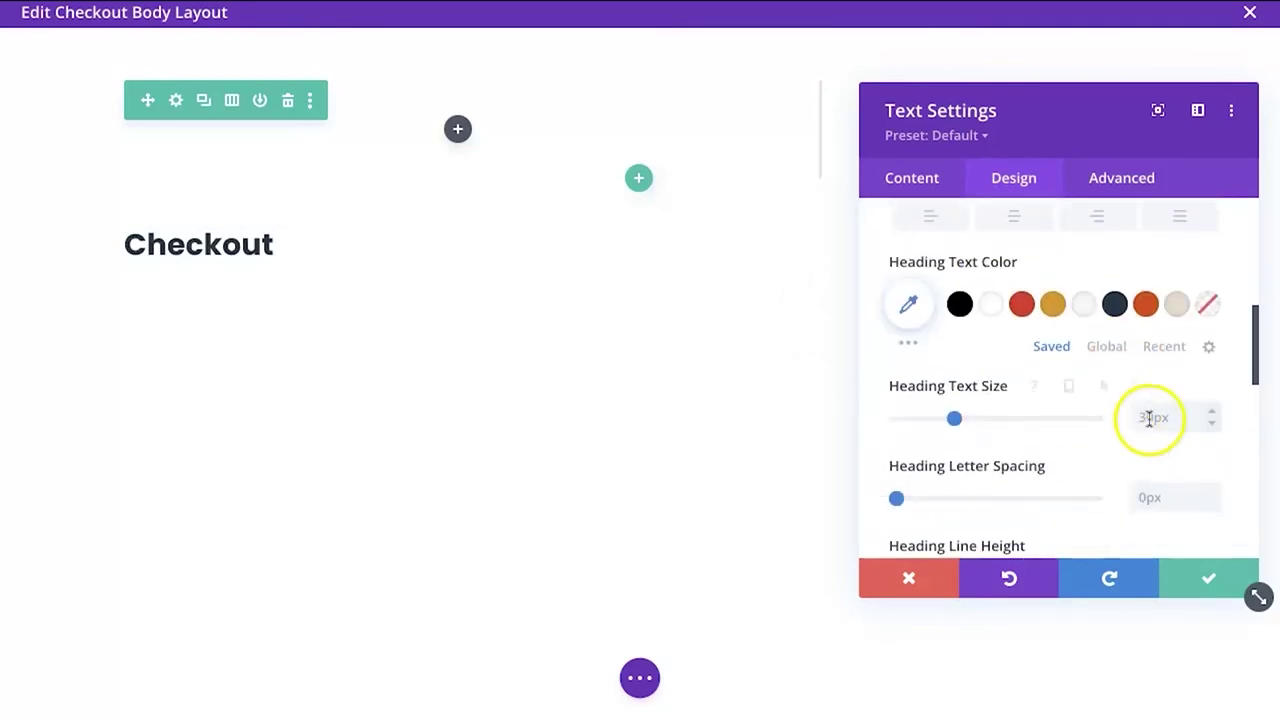
click(1146, 418)
text(5)
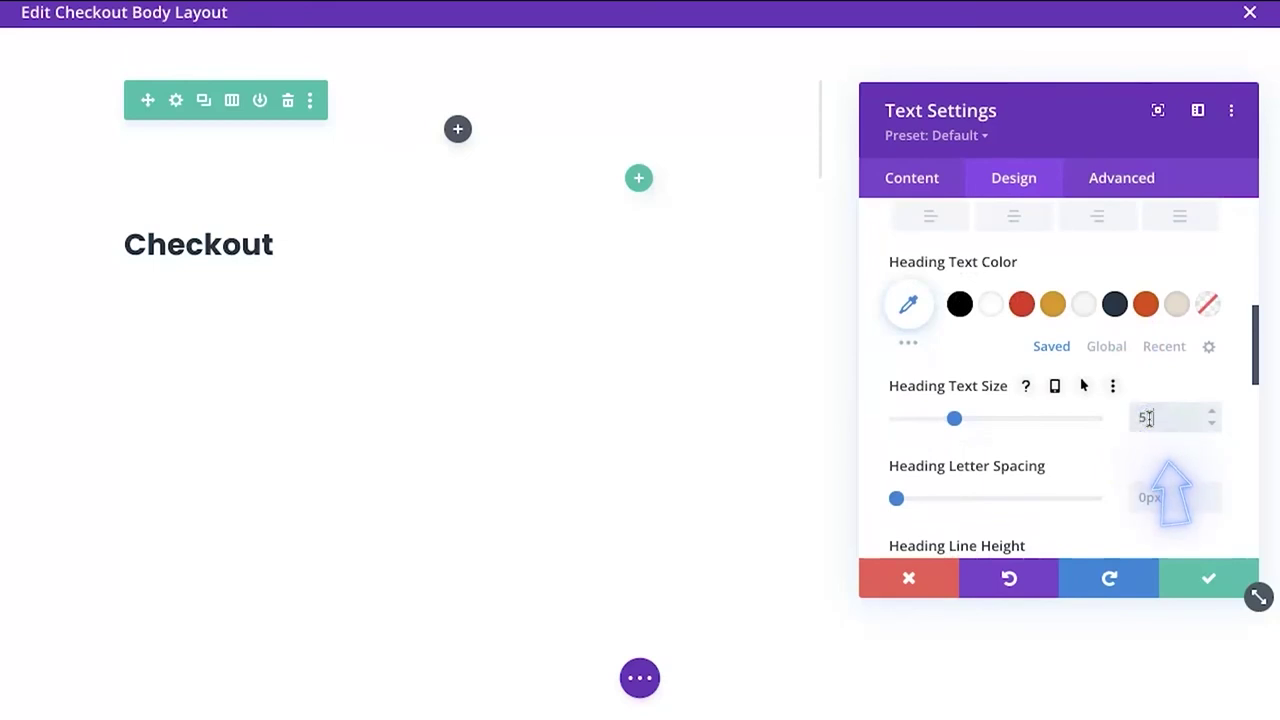
text(1)
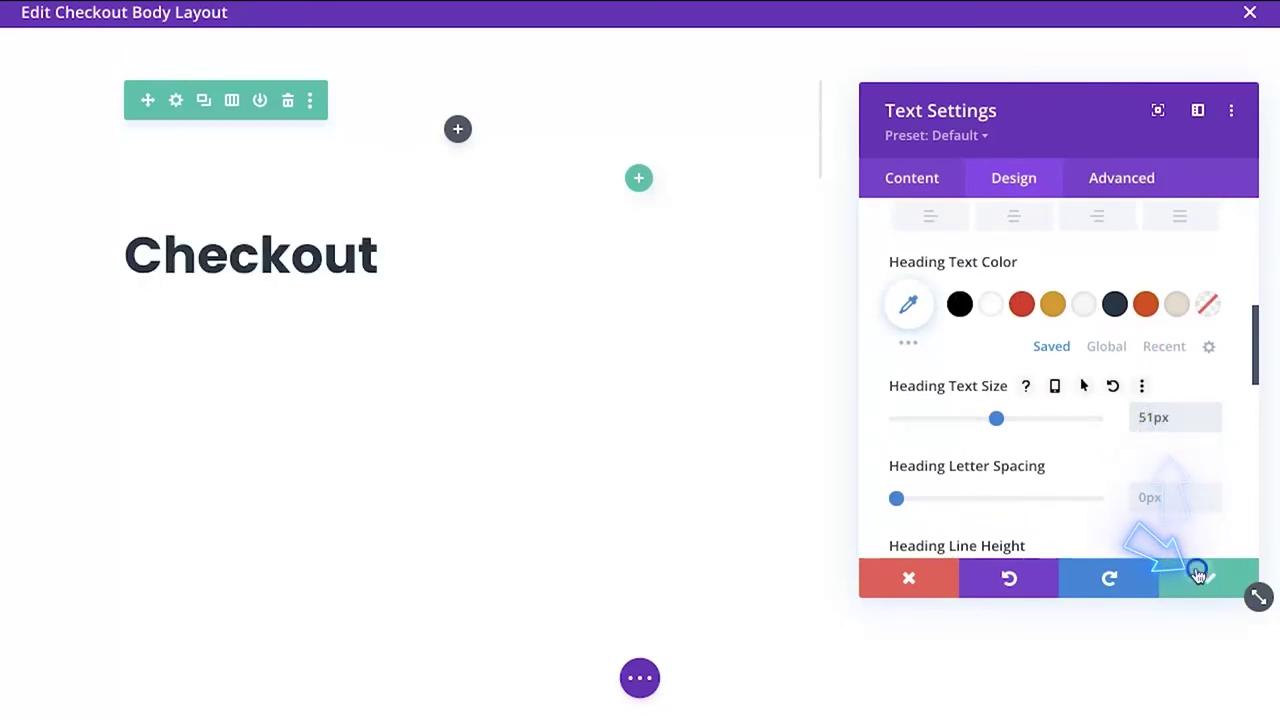
click(1198, 573)
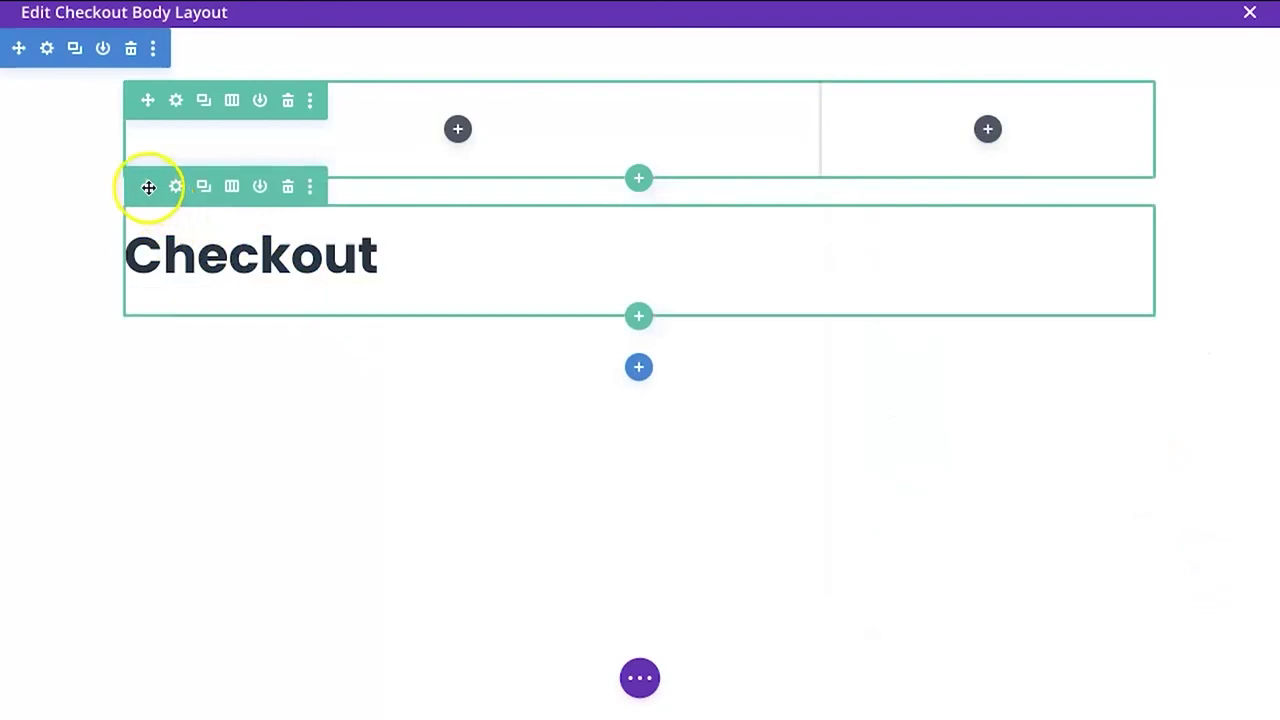
Move the Checkout heading row above the two-column row and give the section a light gray background color
drag(146, 188, 146, 100)
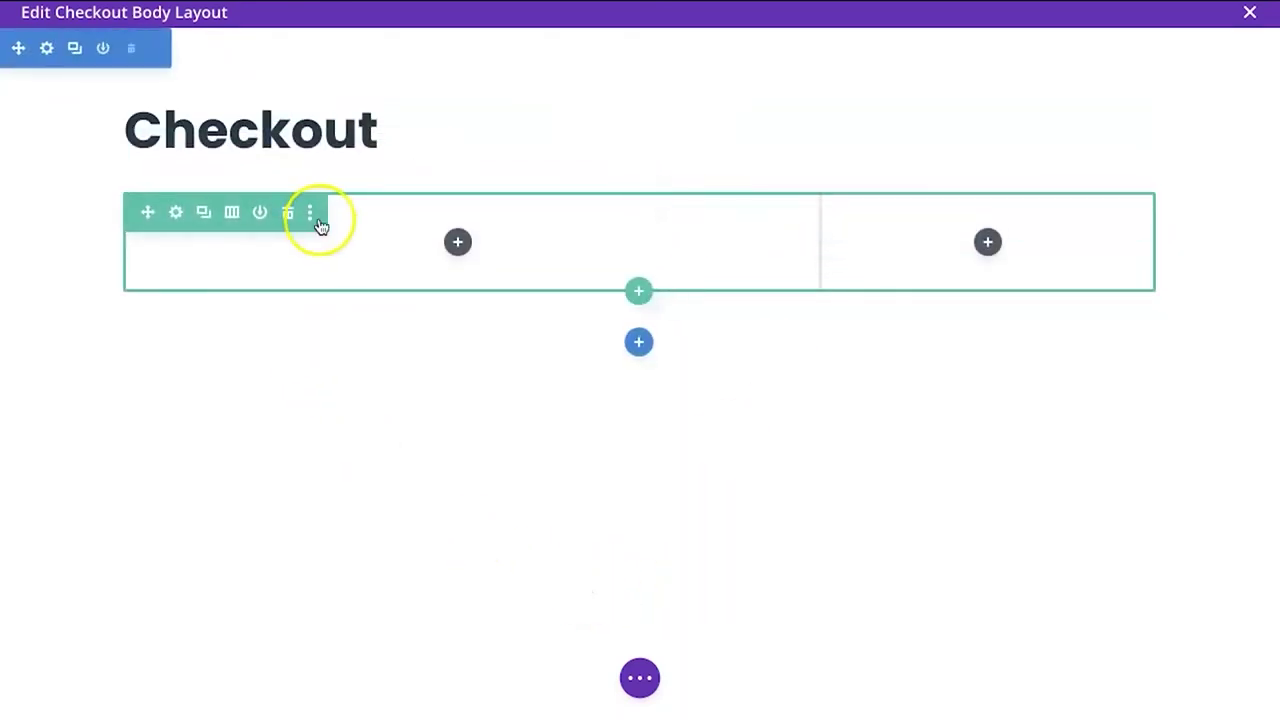
click(46, 48)
click(910, 330)
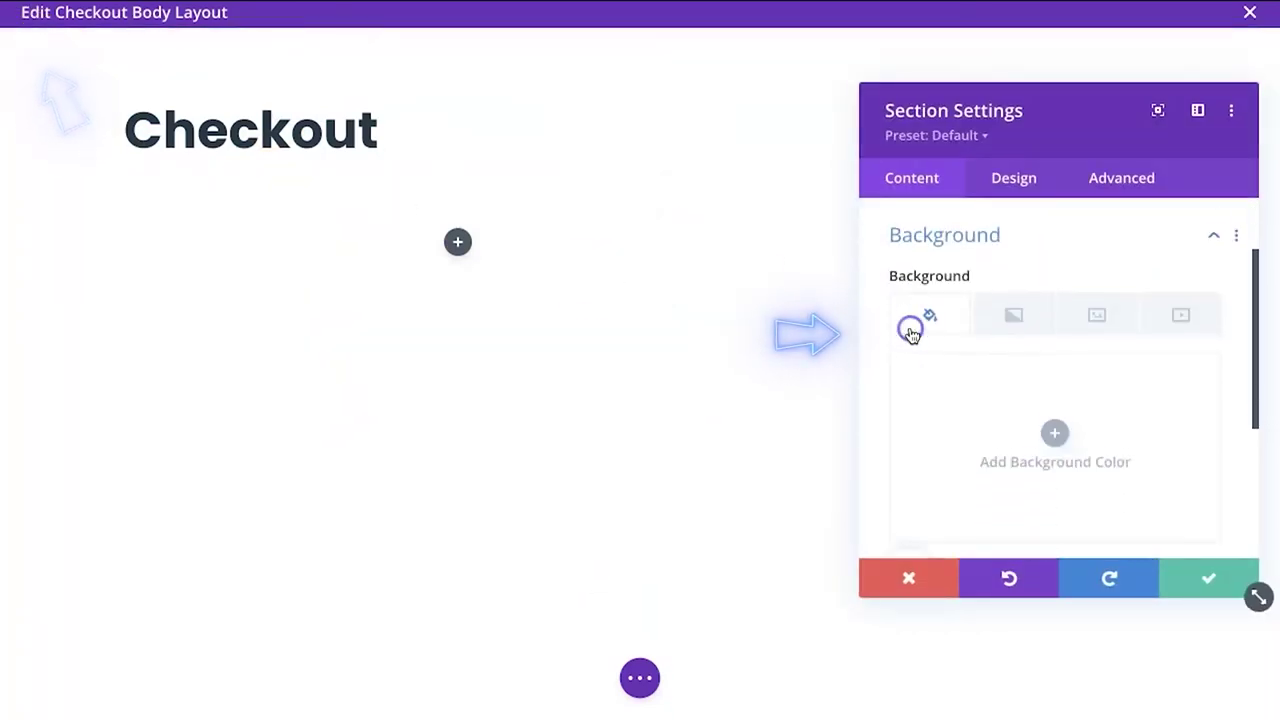
scroll(1080, 415, down, 1)
click(1081, 440)
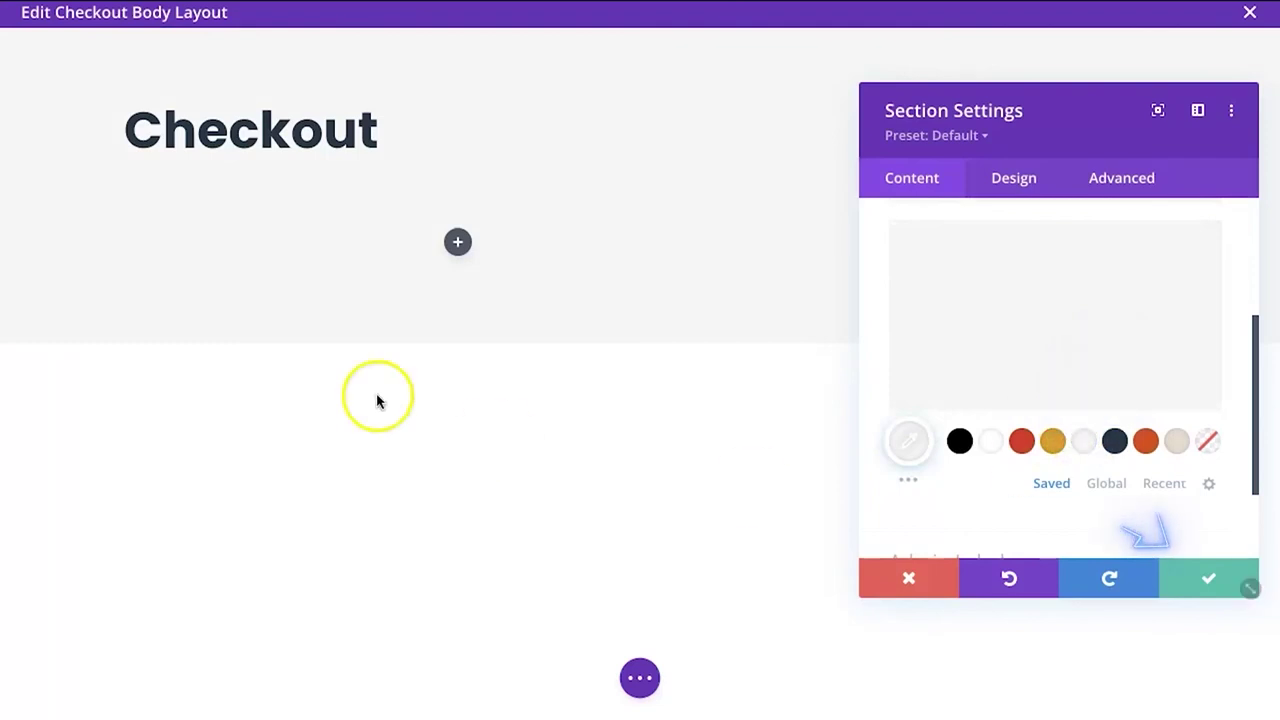
click(1183, 580)
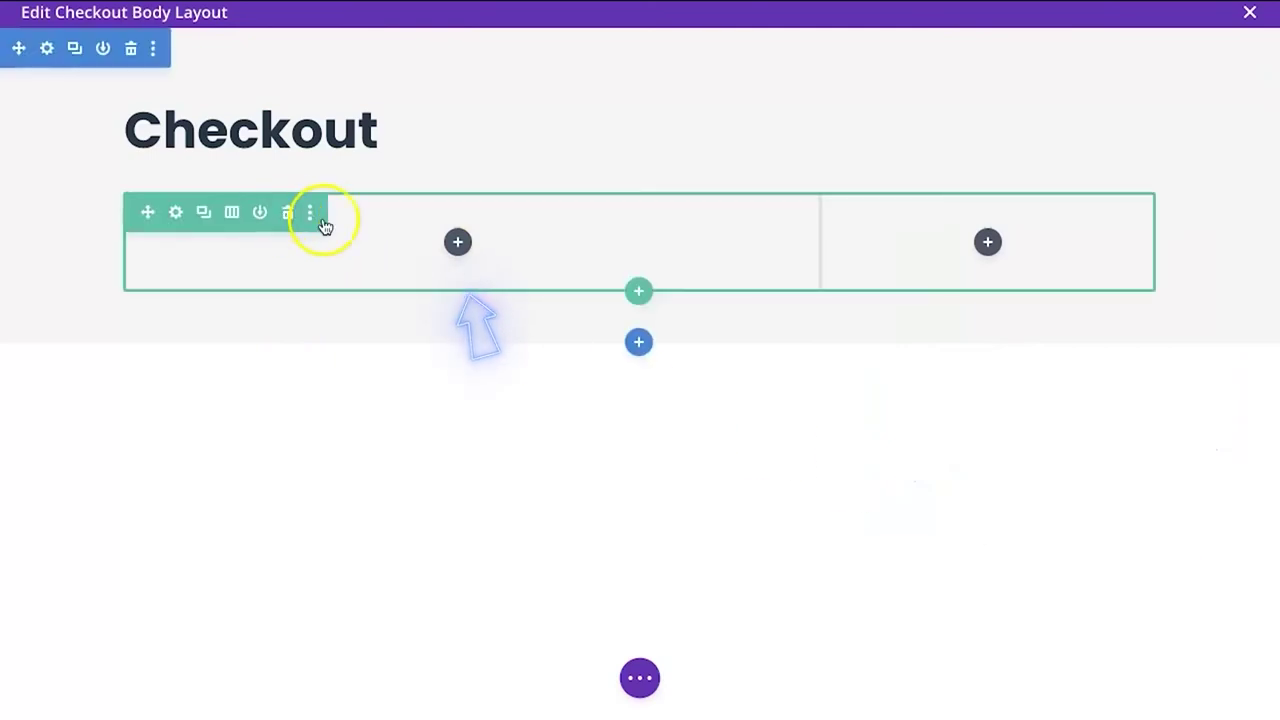
Insert a Woo Checkout Billing module into the wide column and save it with its default settings
click(458, 243)
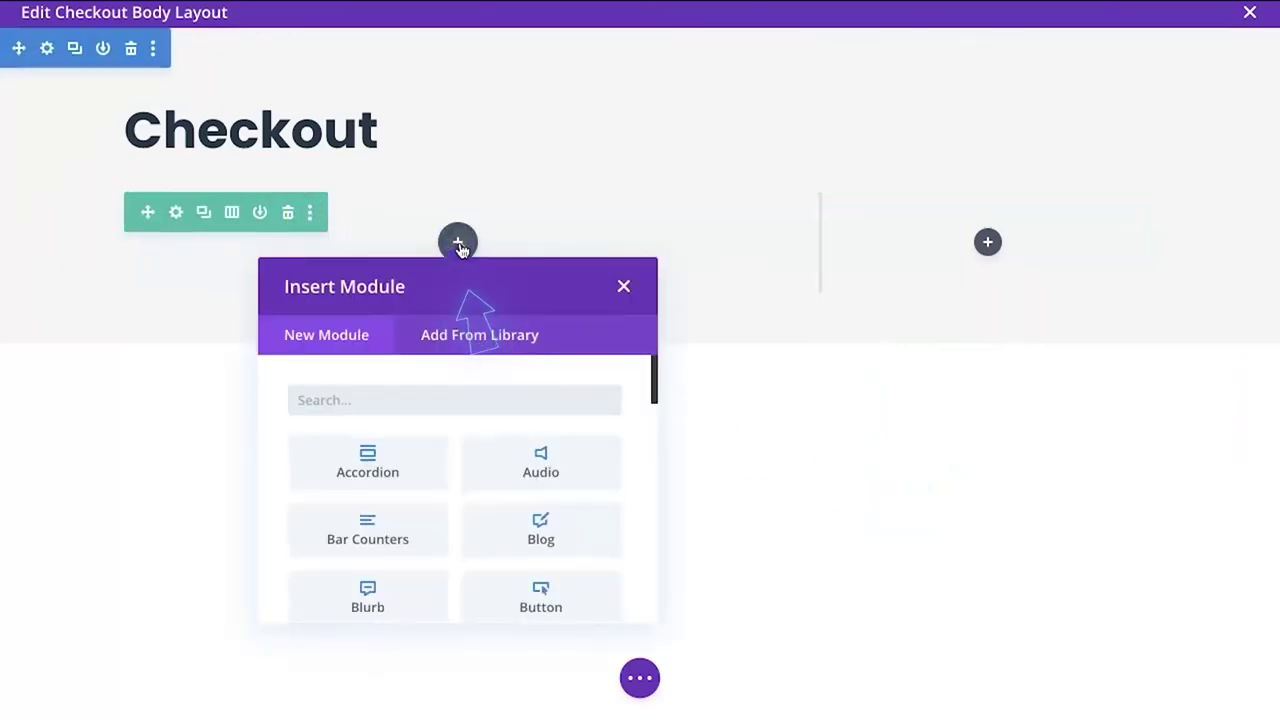
text(checkout)
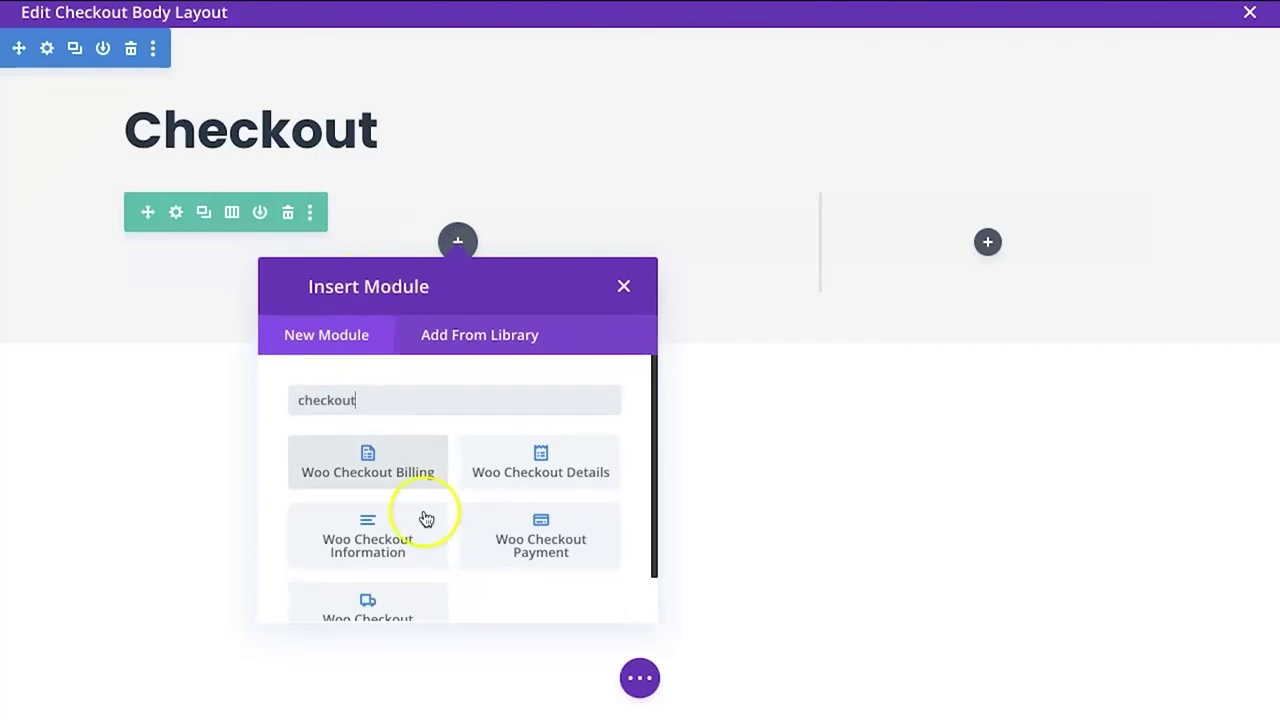
scroll(426, 518, down, 1)
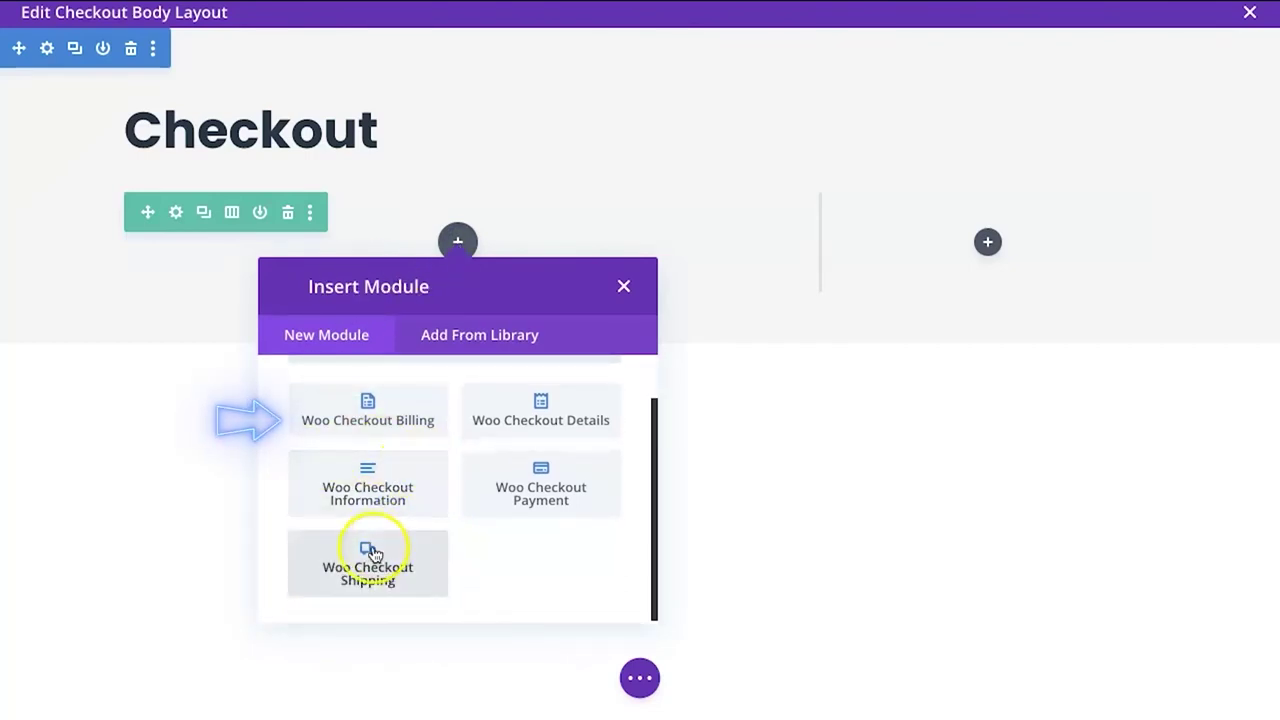
click(398, 412)
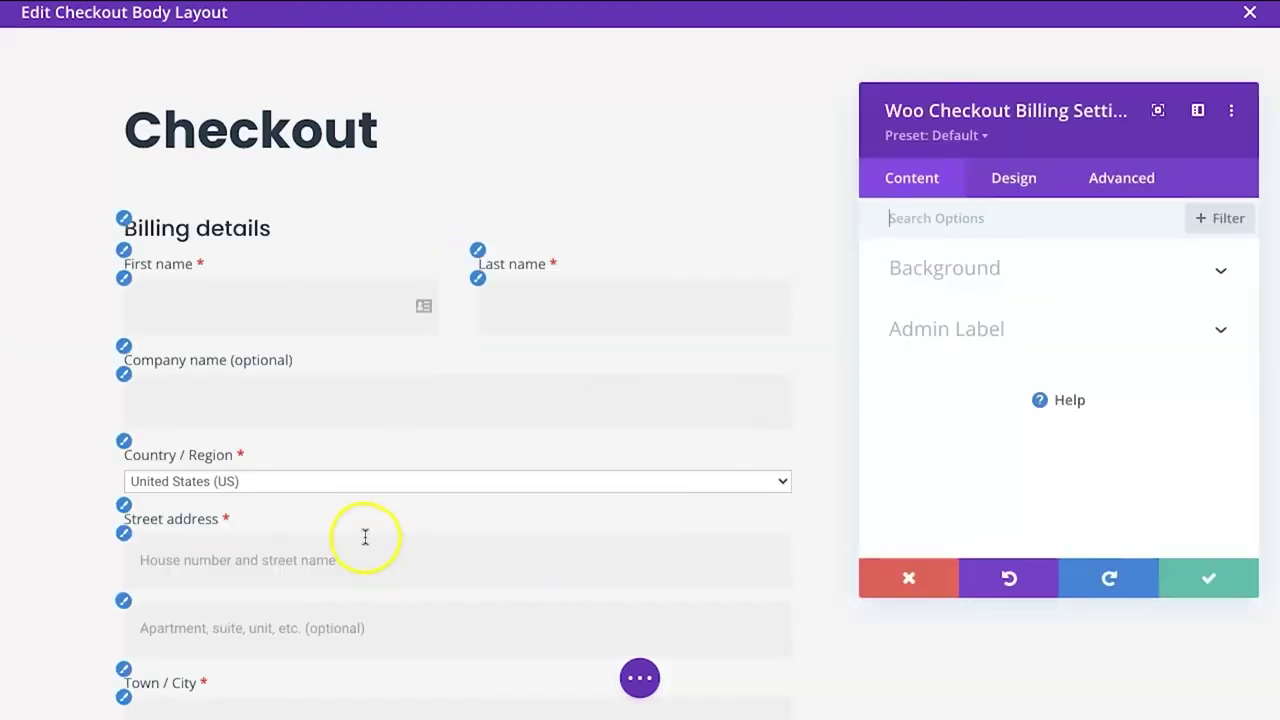
scroll(365, 537, down, 6)
scroll(365, 537, up, 6)
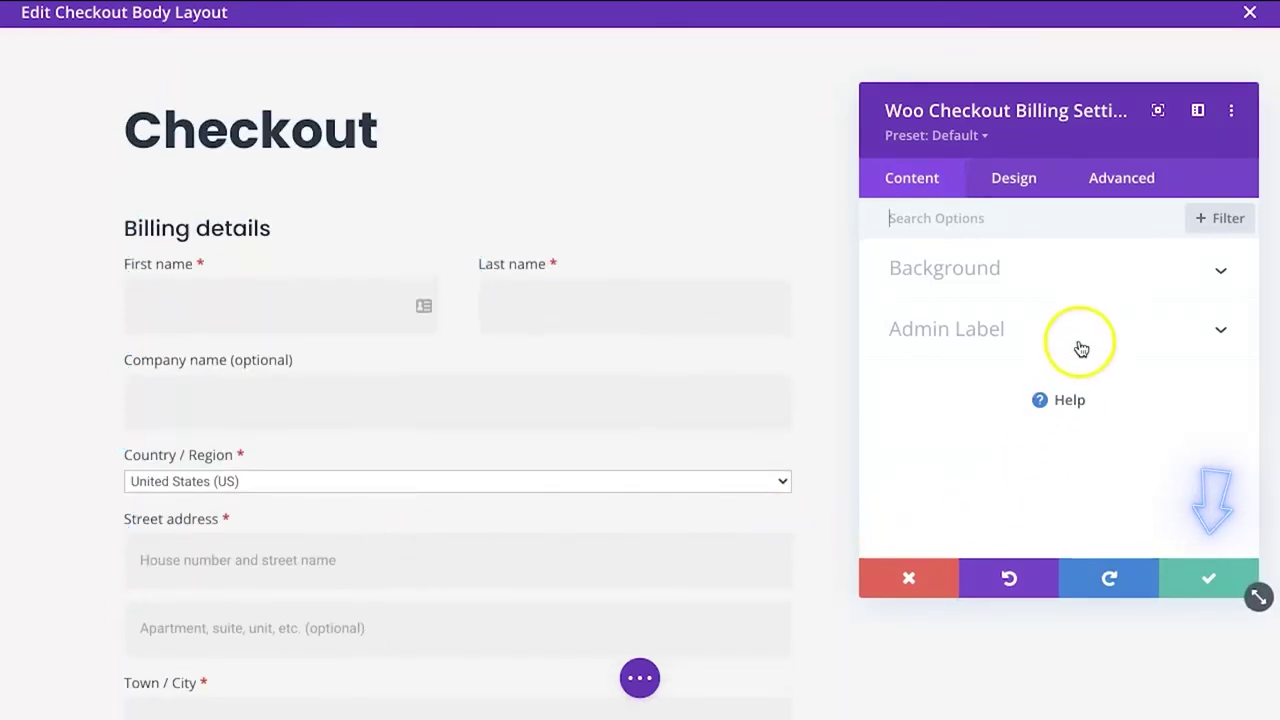
click(1204, 565)
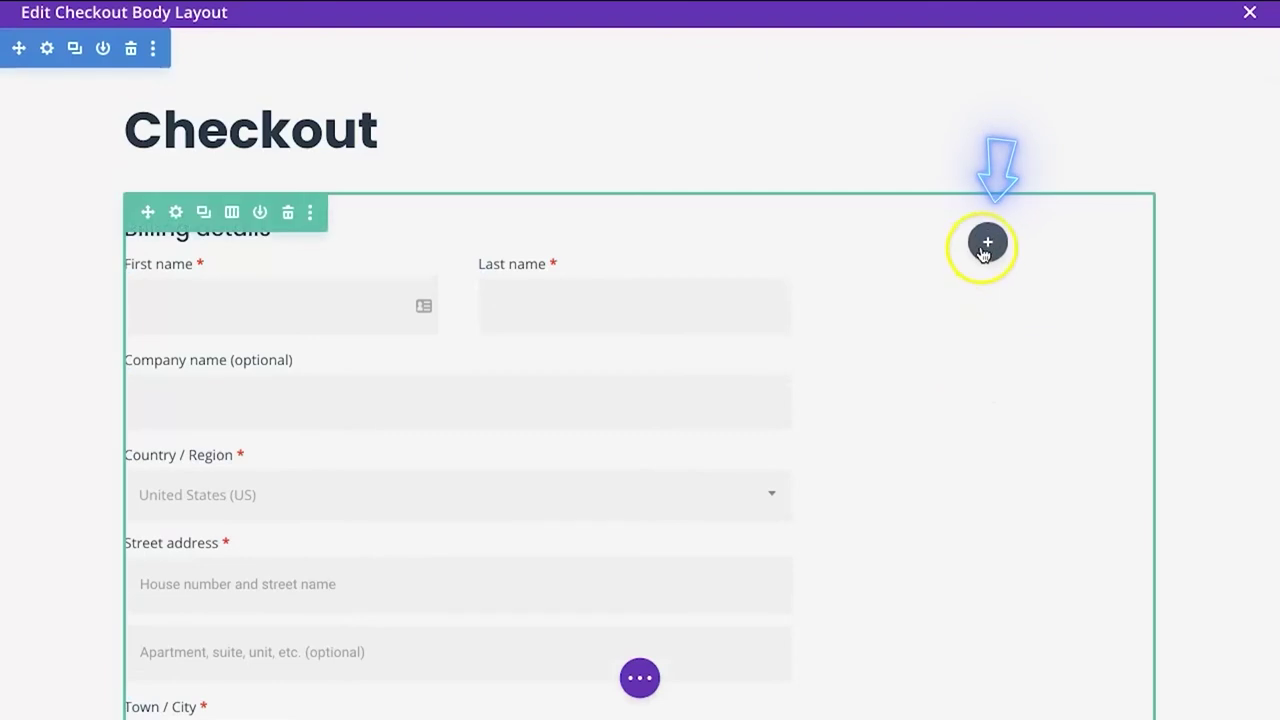
Insert a Woo Checkout Details module into the narrow column and save it with its default settings
click(986, 244)
click(942, 325)
text(check)
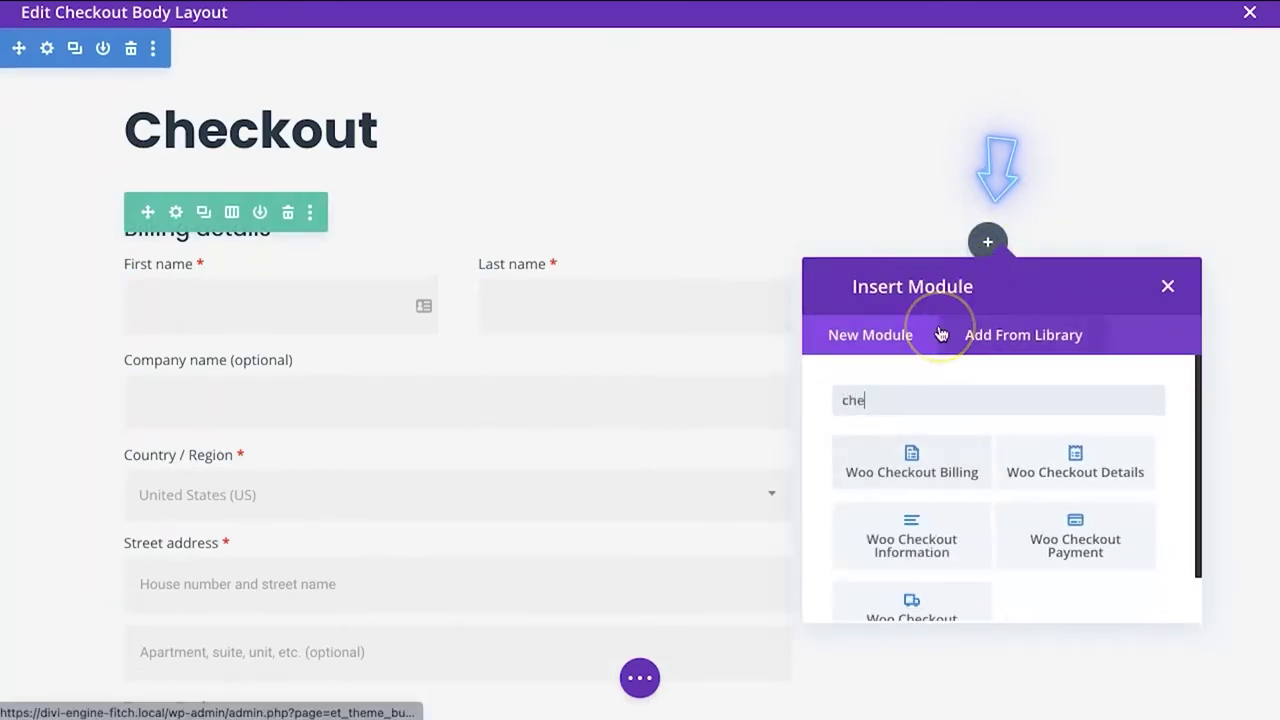
scroll(943, 486, down, 1)
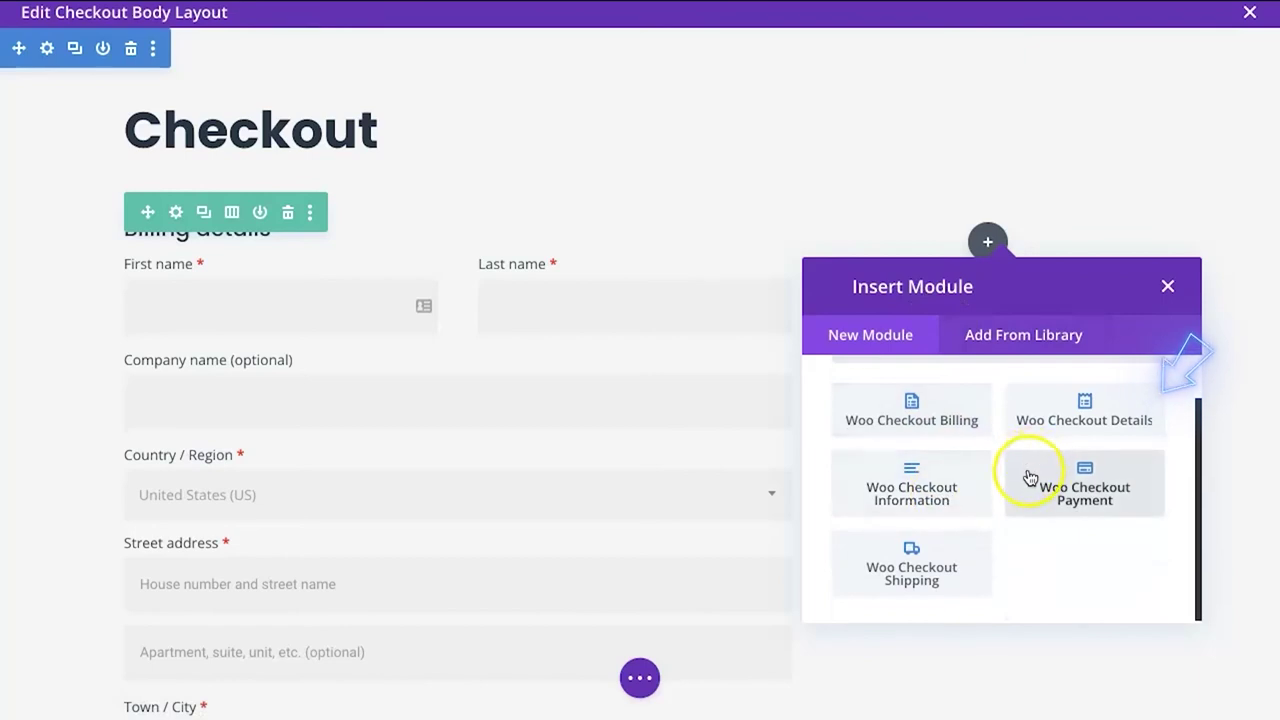
click(1080, 416)
drag(1134, 100, 515, 127)
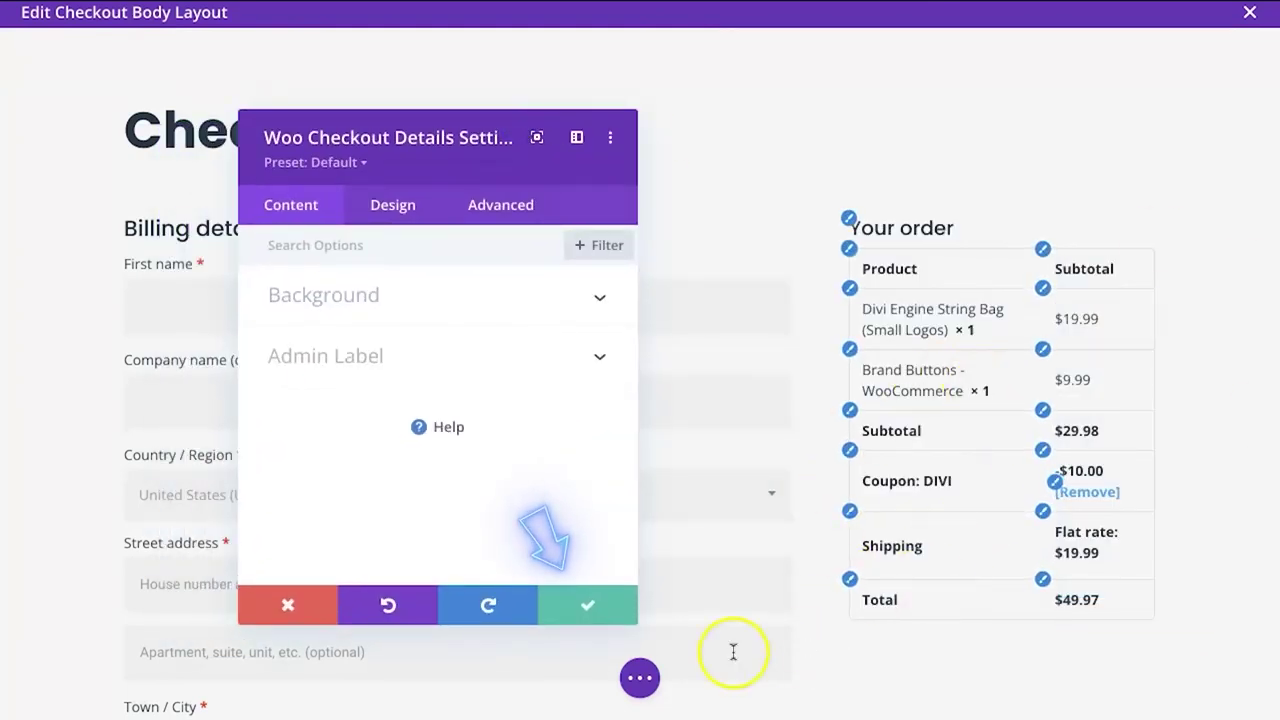
click(557, 600)
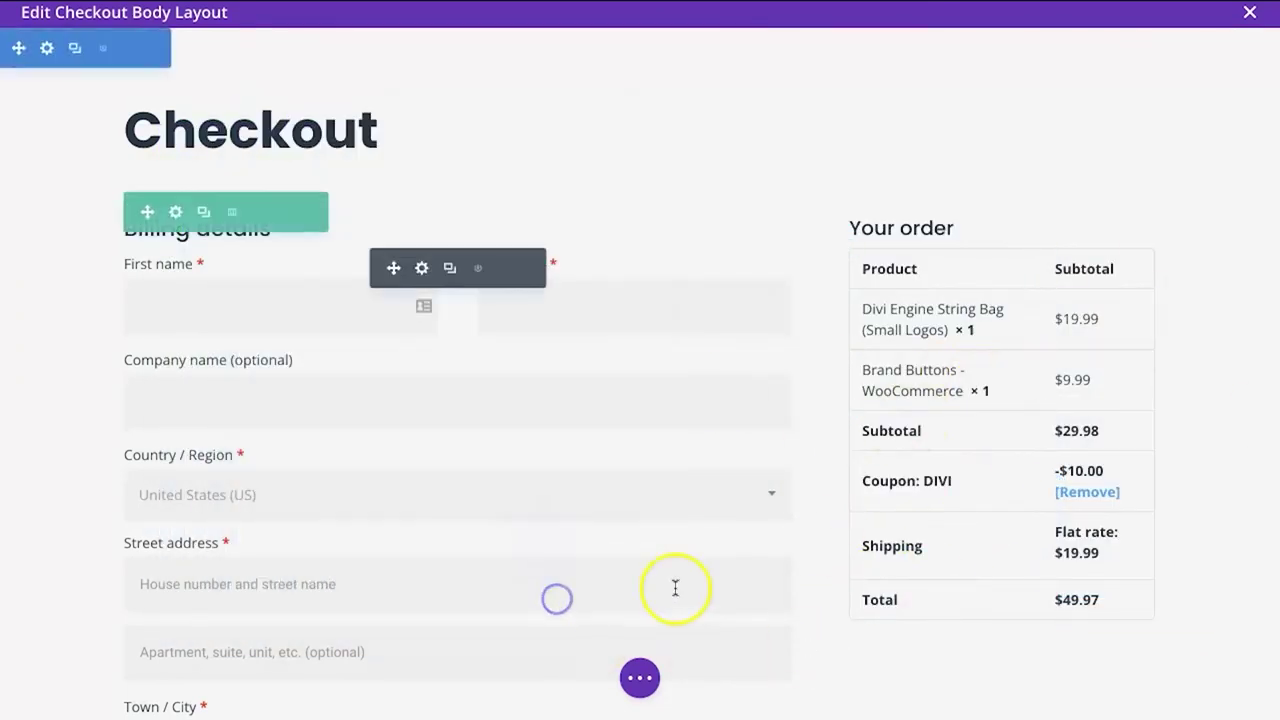
Add a Woo Checkout Payment module below the order details in the narrow column and save it
scroll(700, 586, down, 3)
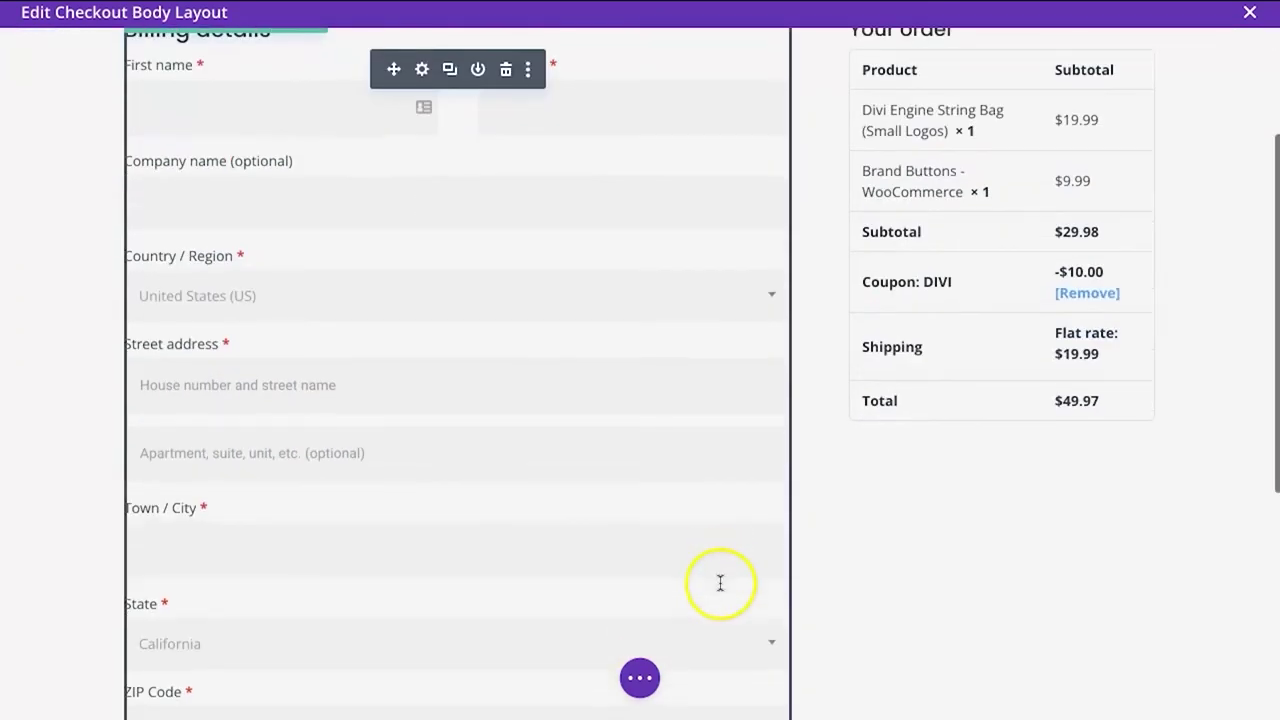
click(1000, 386)
text(check)
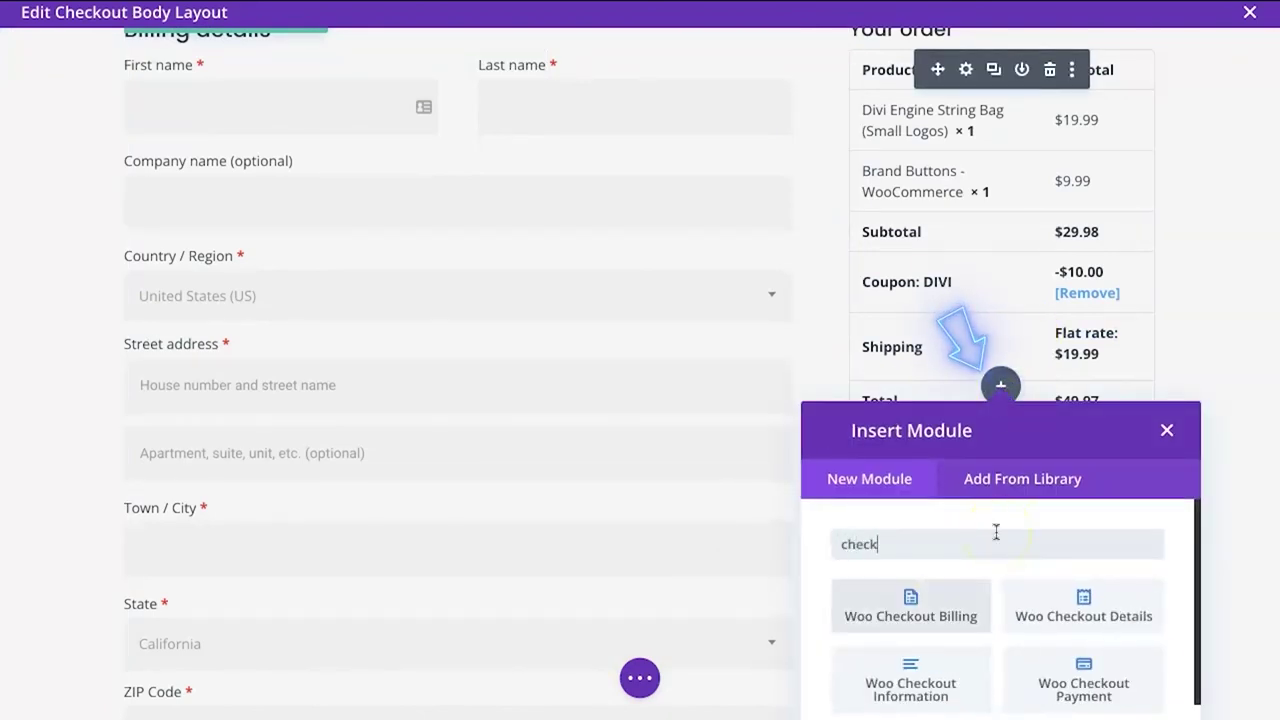
click(1050, 688)
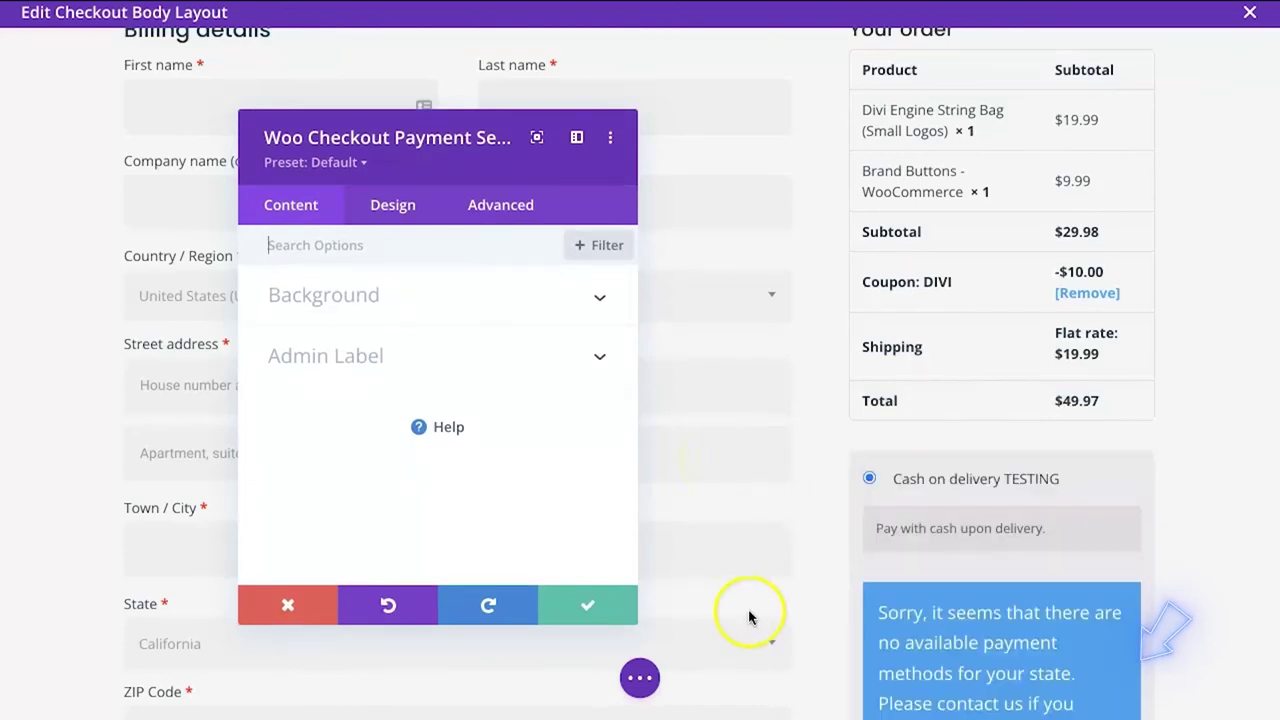
click(605, 600)
Insert a Woo Notice module below the Checkout heading in the top row
scroll(738, 248, up, 3)
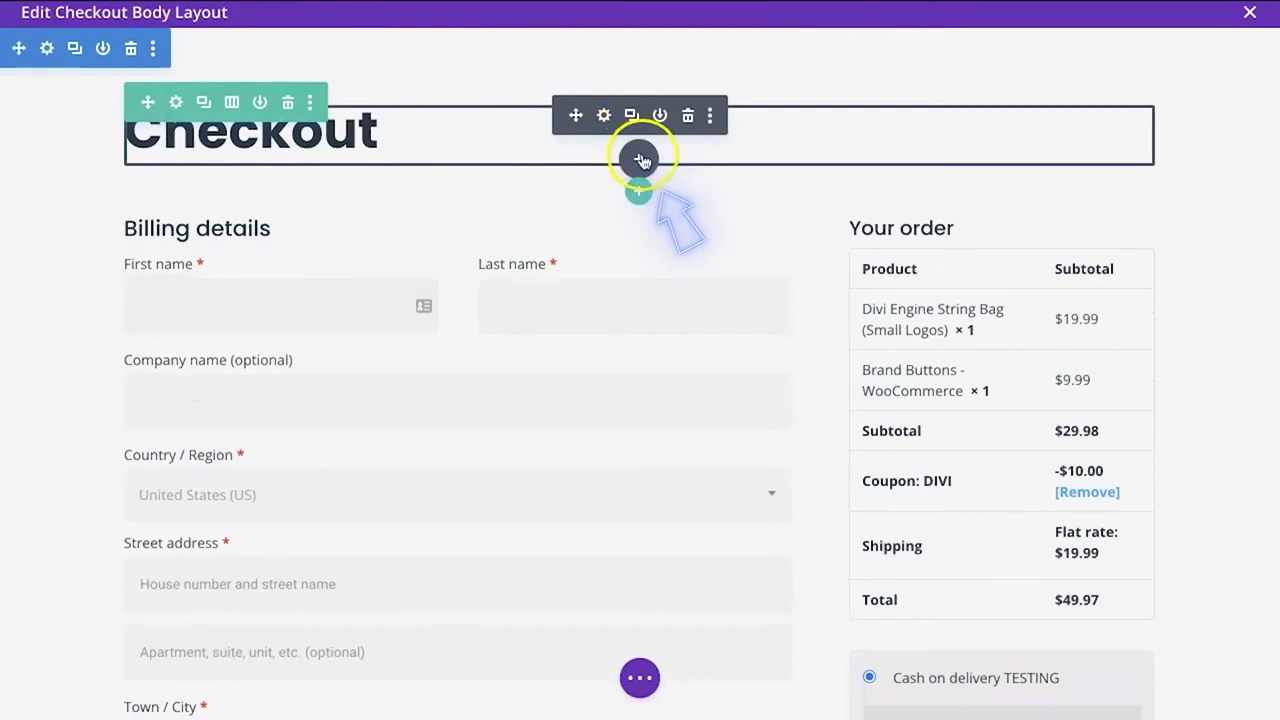
click(641, 160)
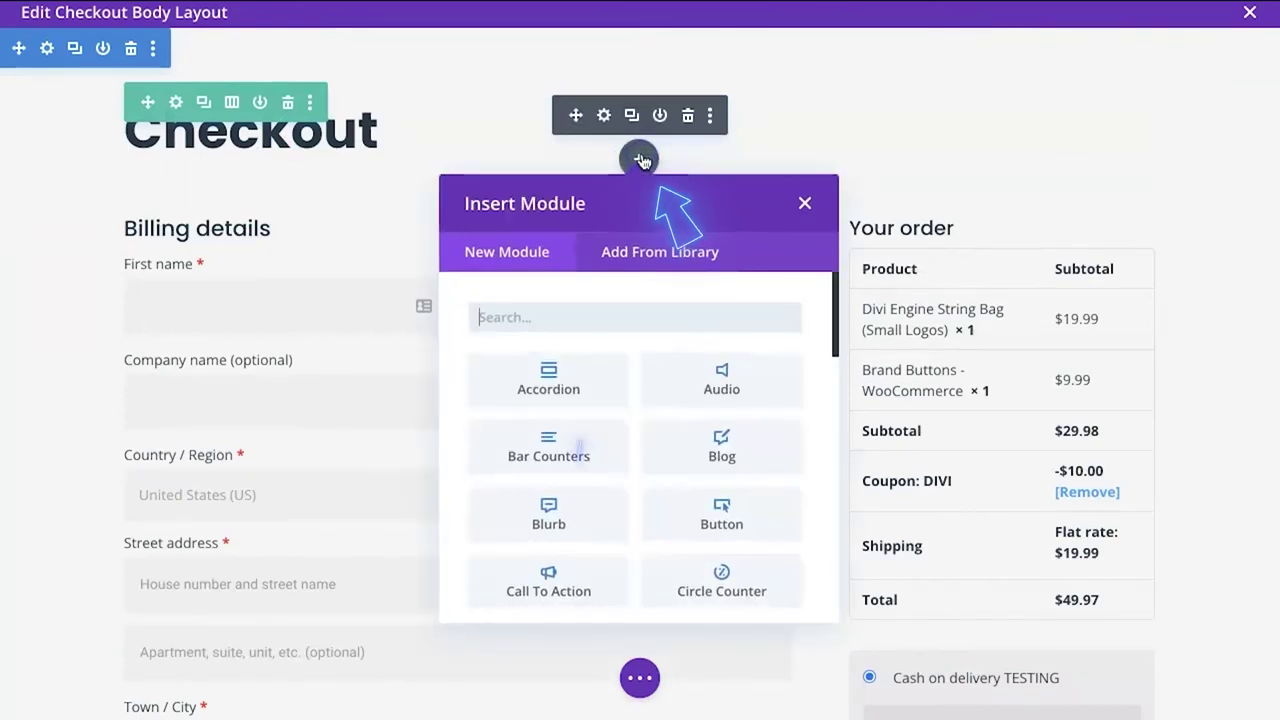
text(notice)
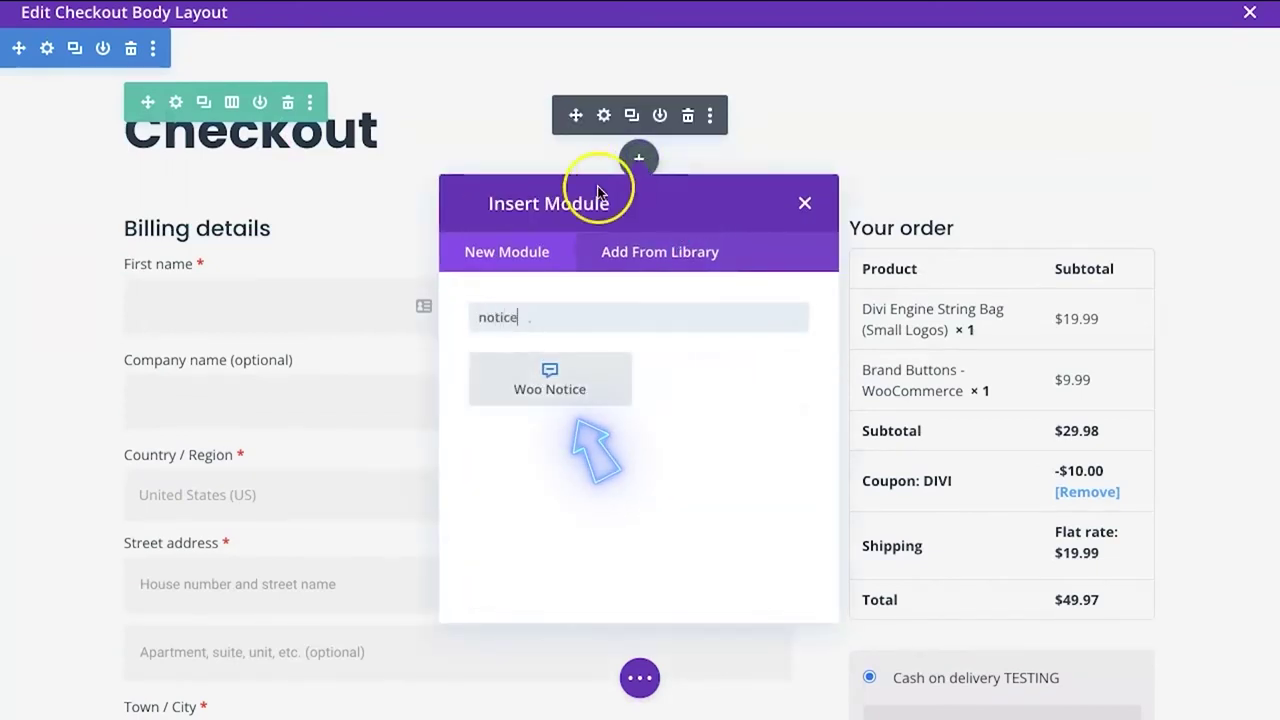
click(551, 390)
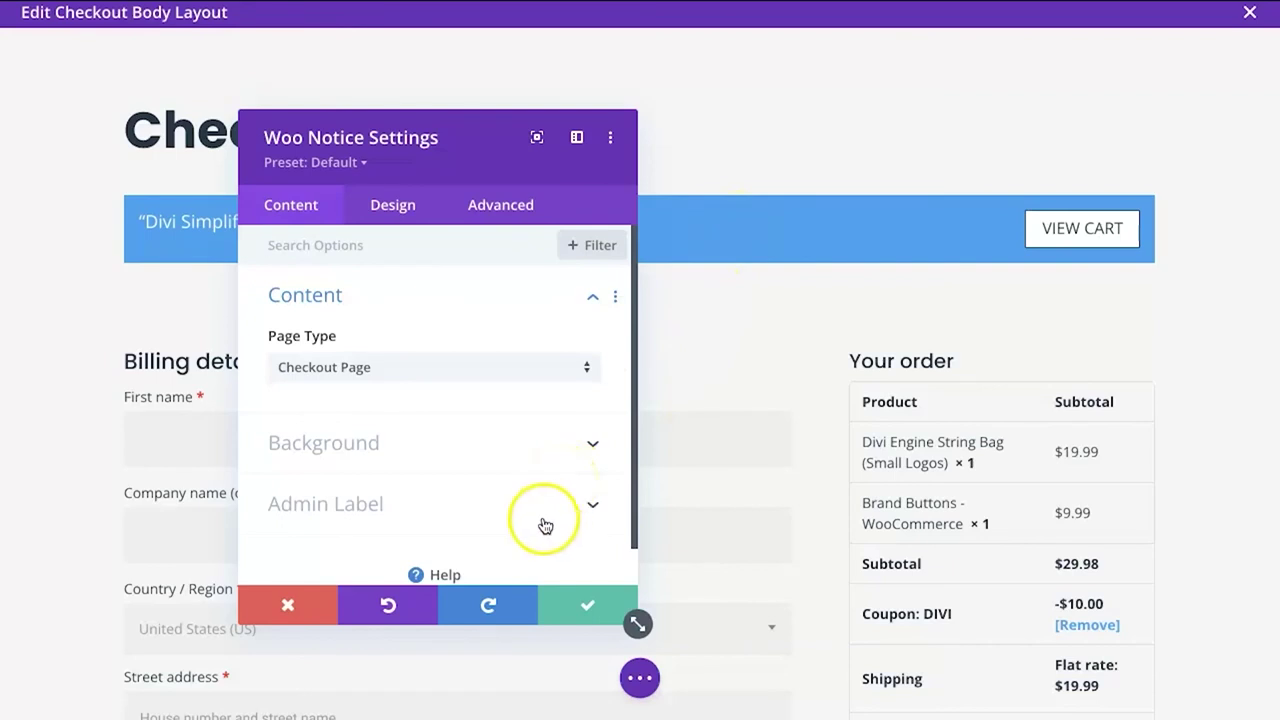
Set the Woo Notice module's background color to the saved orange
click(396, 444)
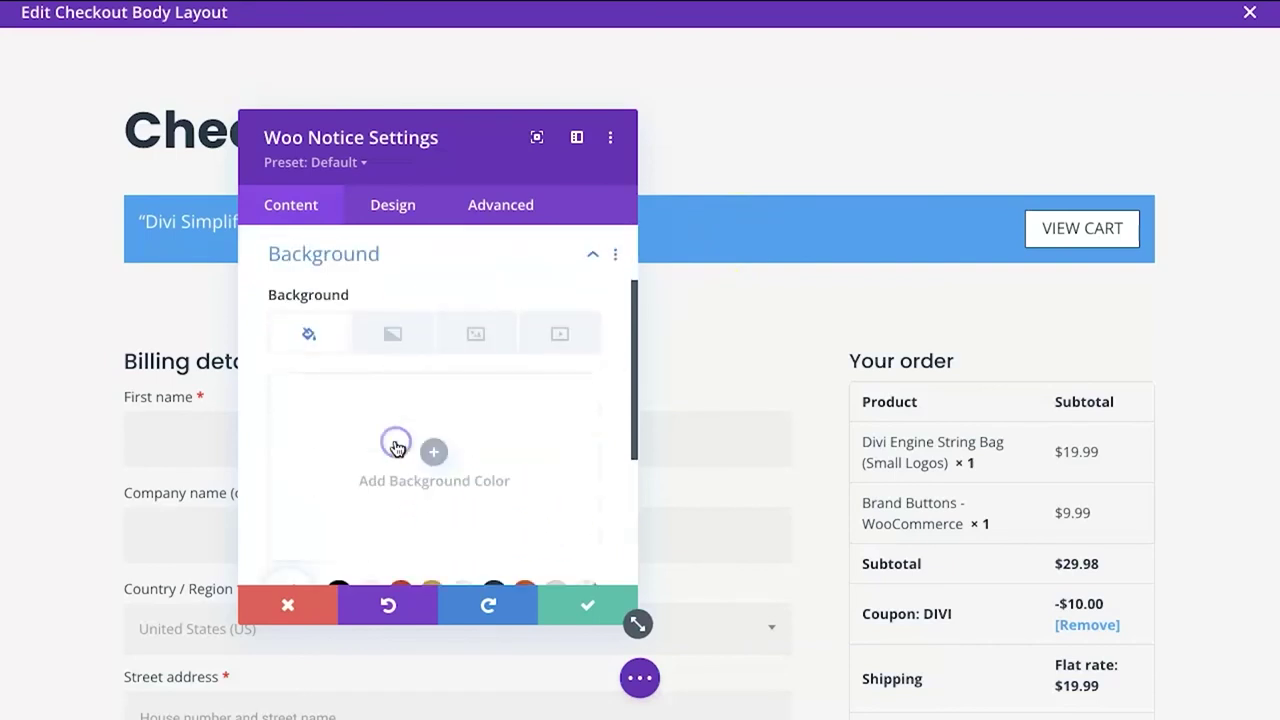
scroll(445, 470, down, 1)
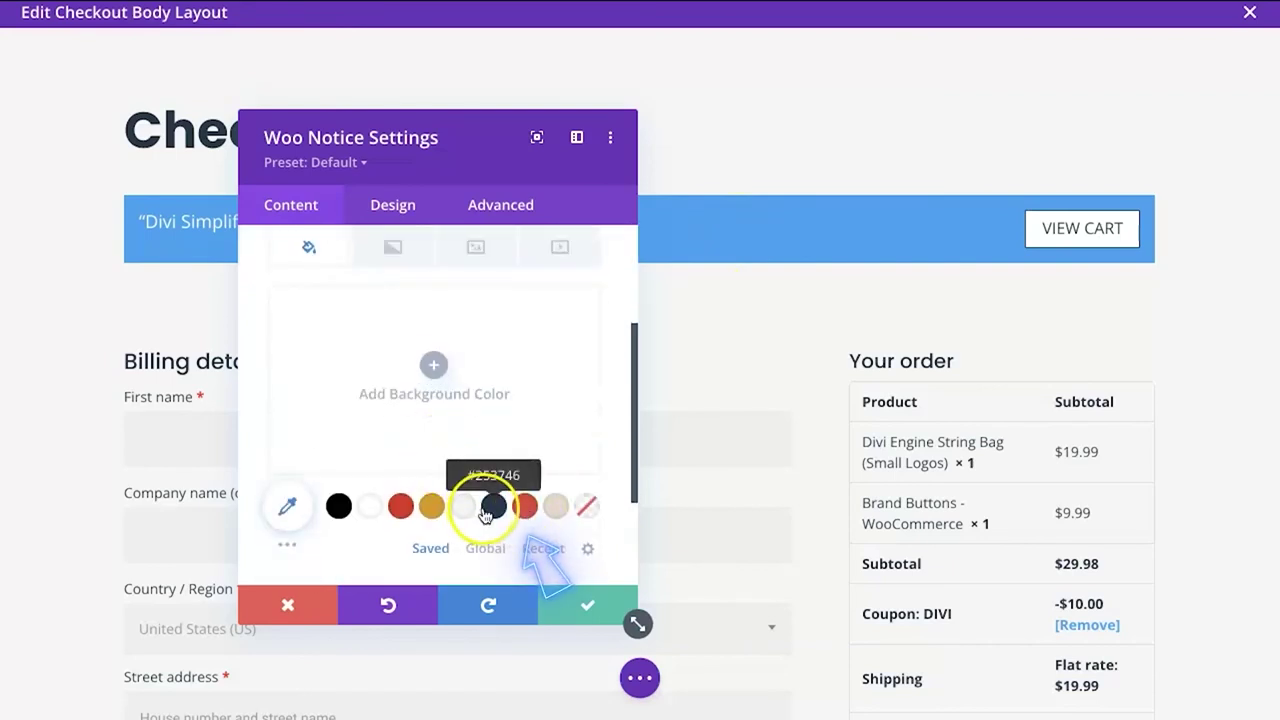
click(525, 508)
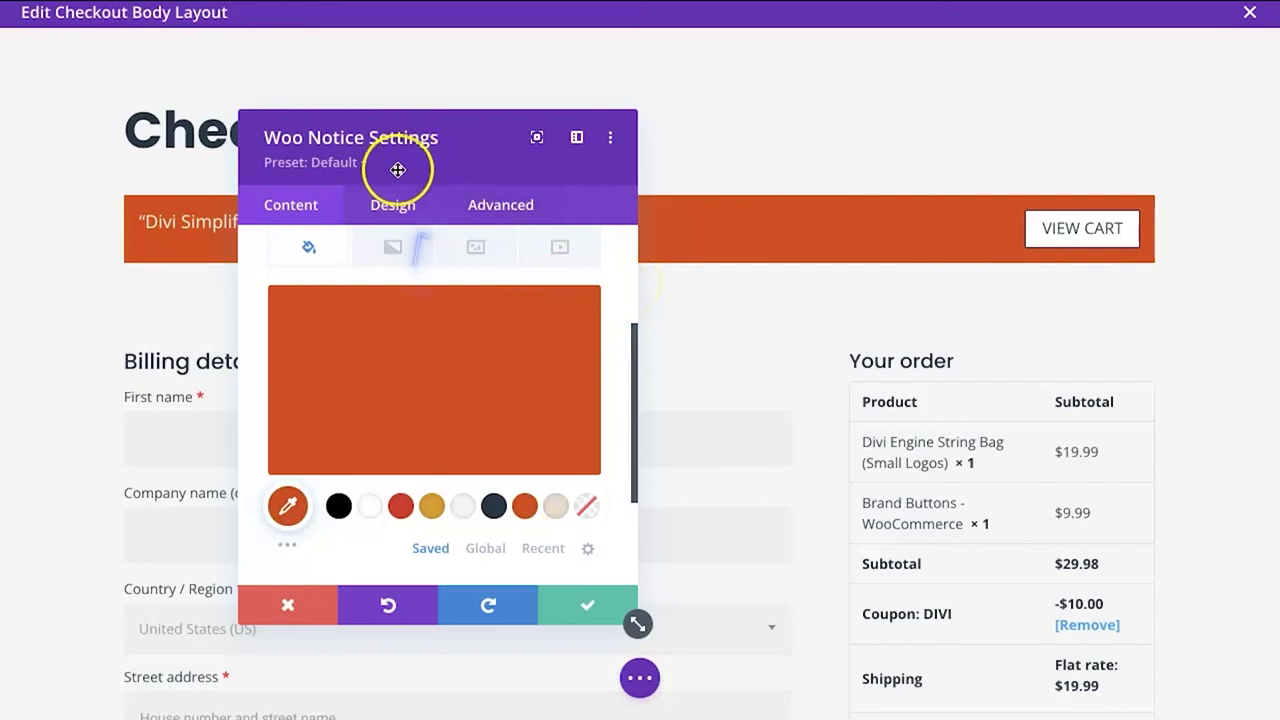
Set the notice's error text to Semi Bold weight with 1px letter spacing
click(375, 214)
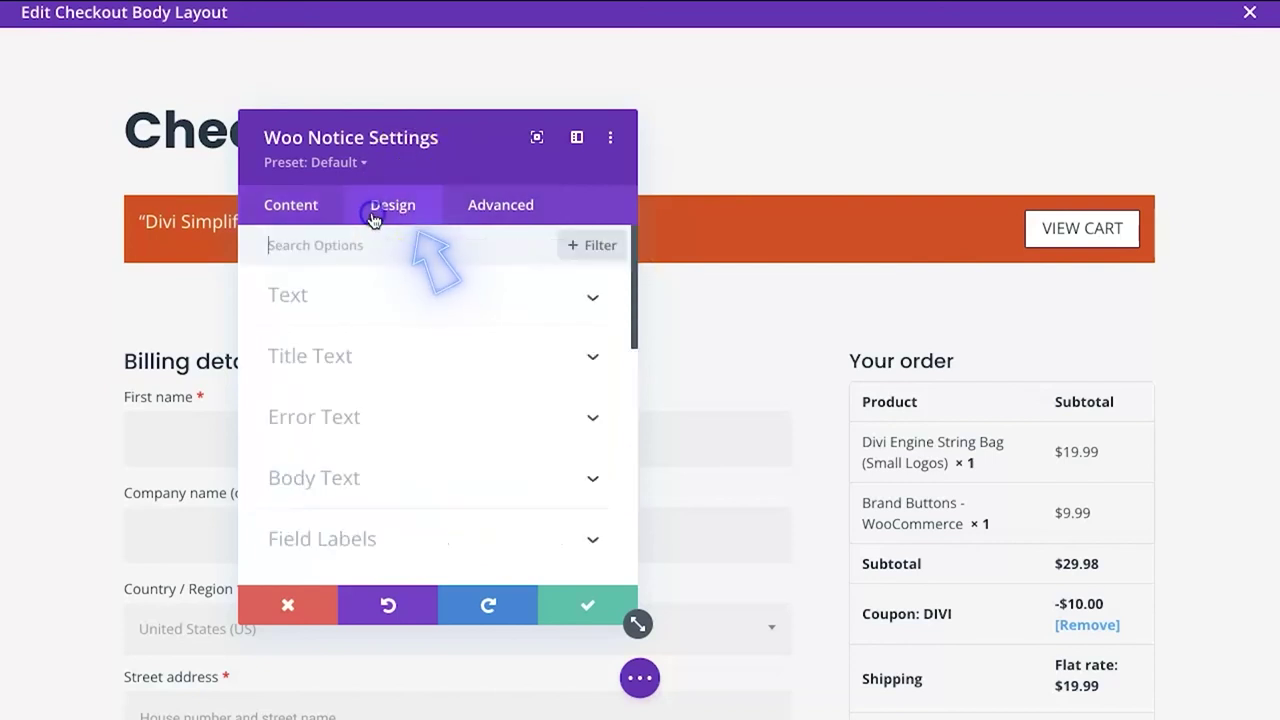
click(345, 303)
scroll(436, 372, down, 5)
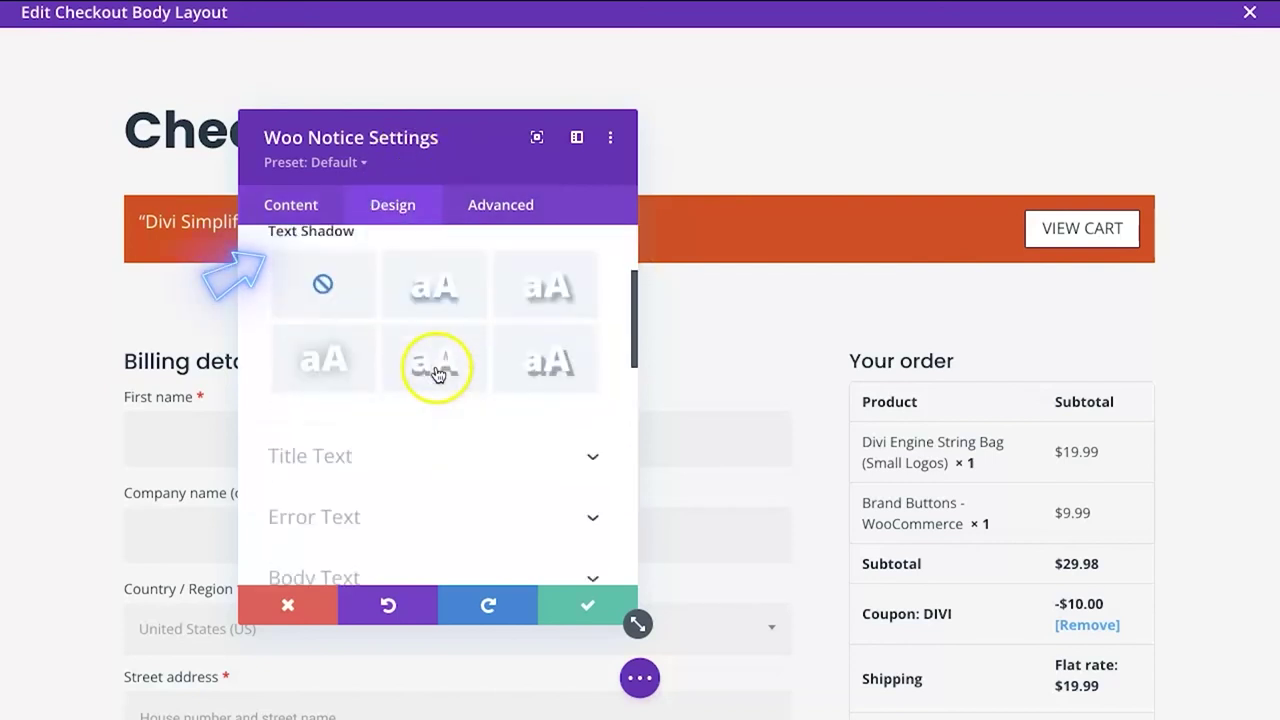
click(417, 253)
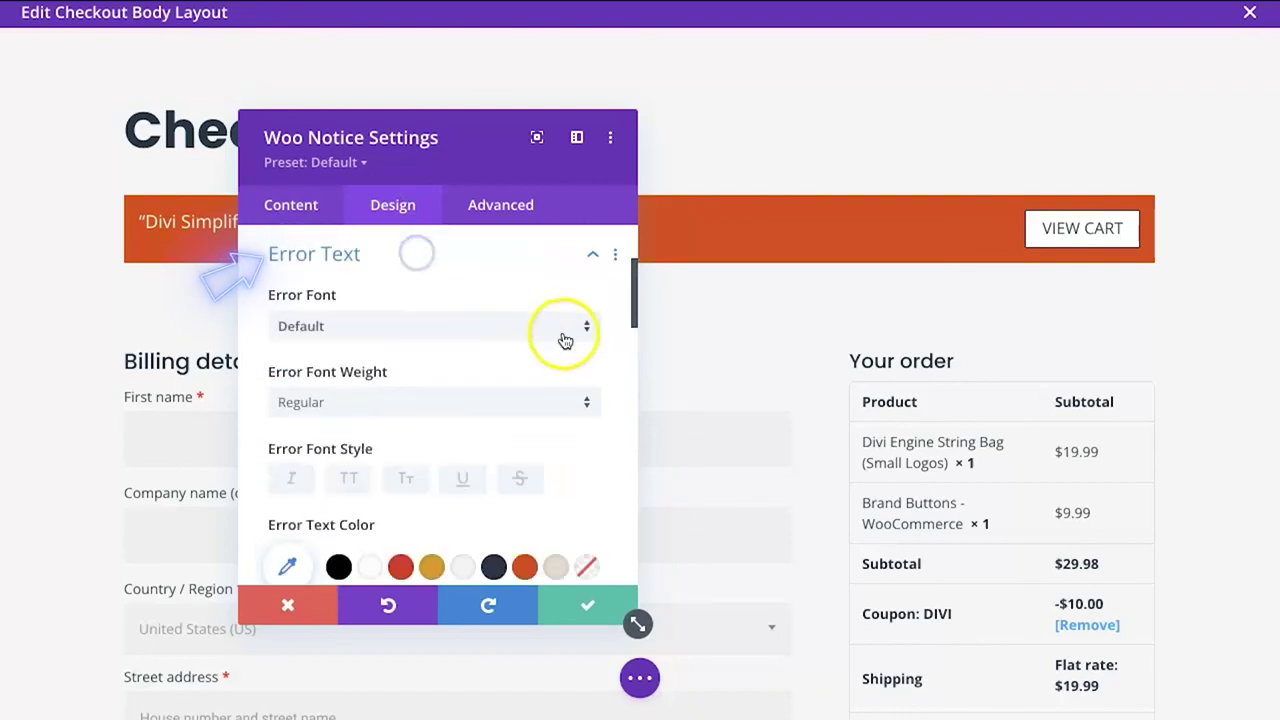
click(372, 405)
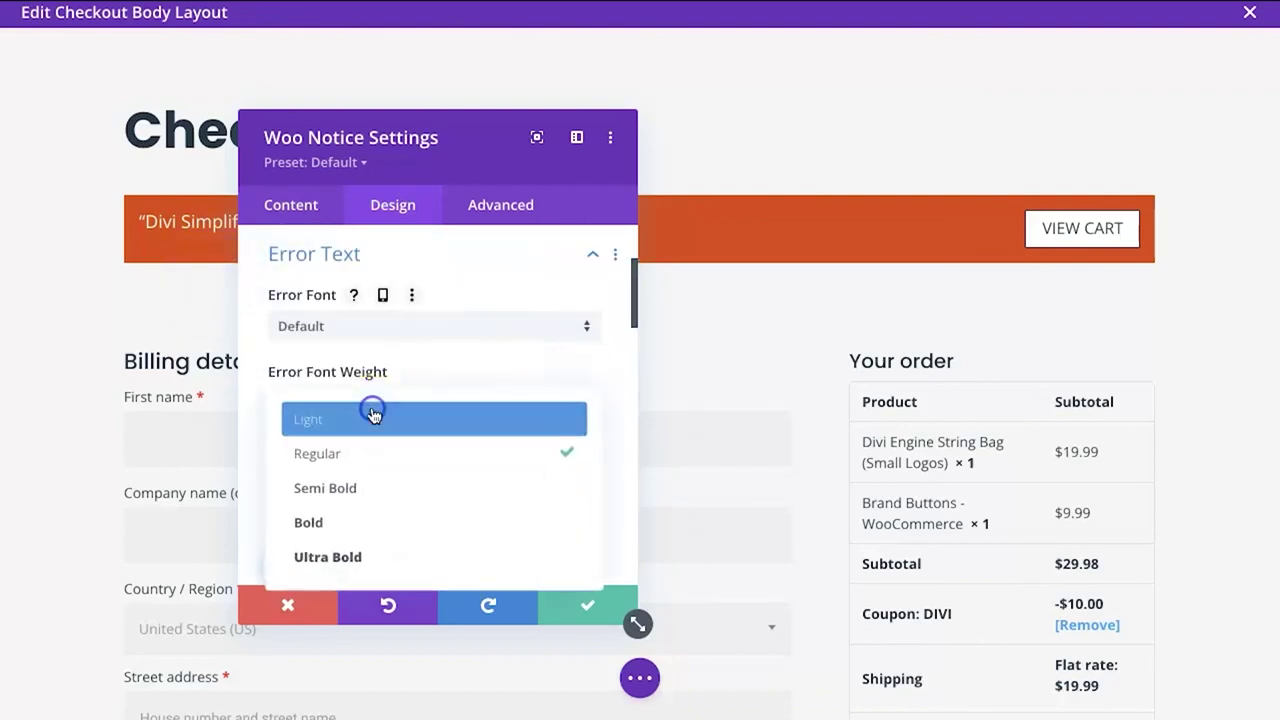
click(353, 496)
scroll(500, 471, down, 3)
scroll(503, 466, down, 1)
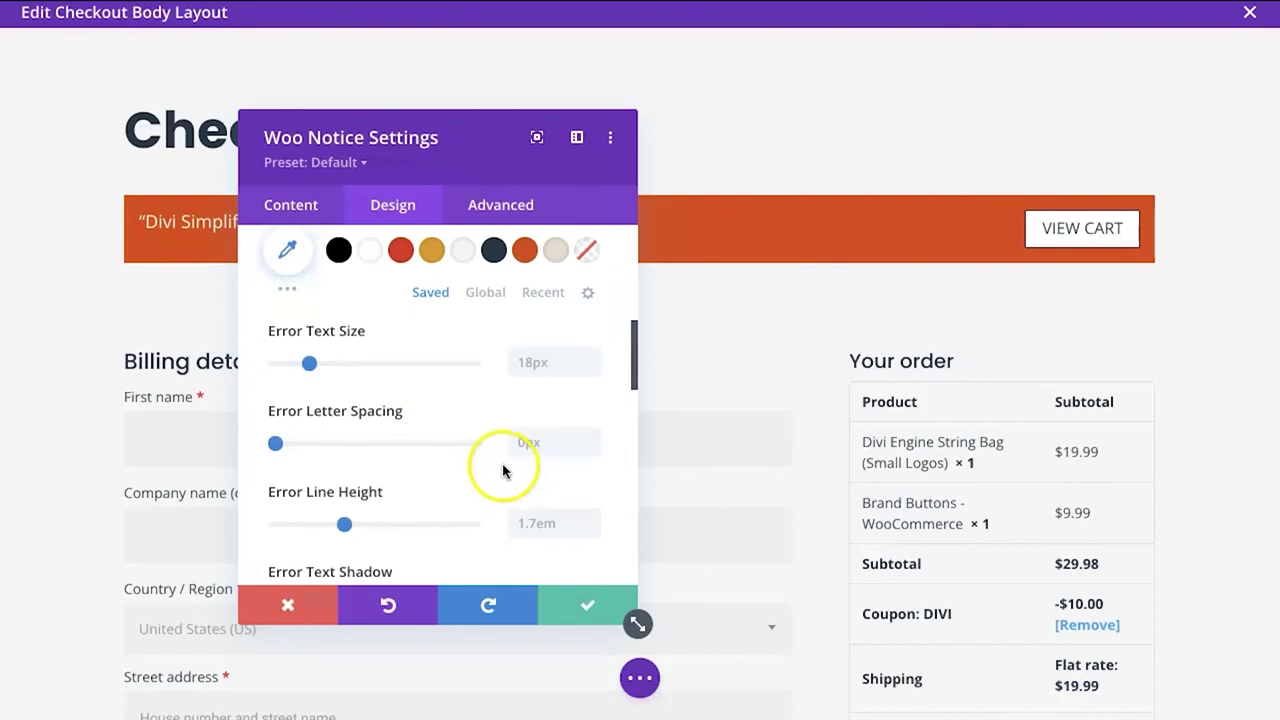
scroll(503, 472, up, 1)
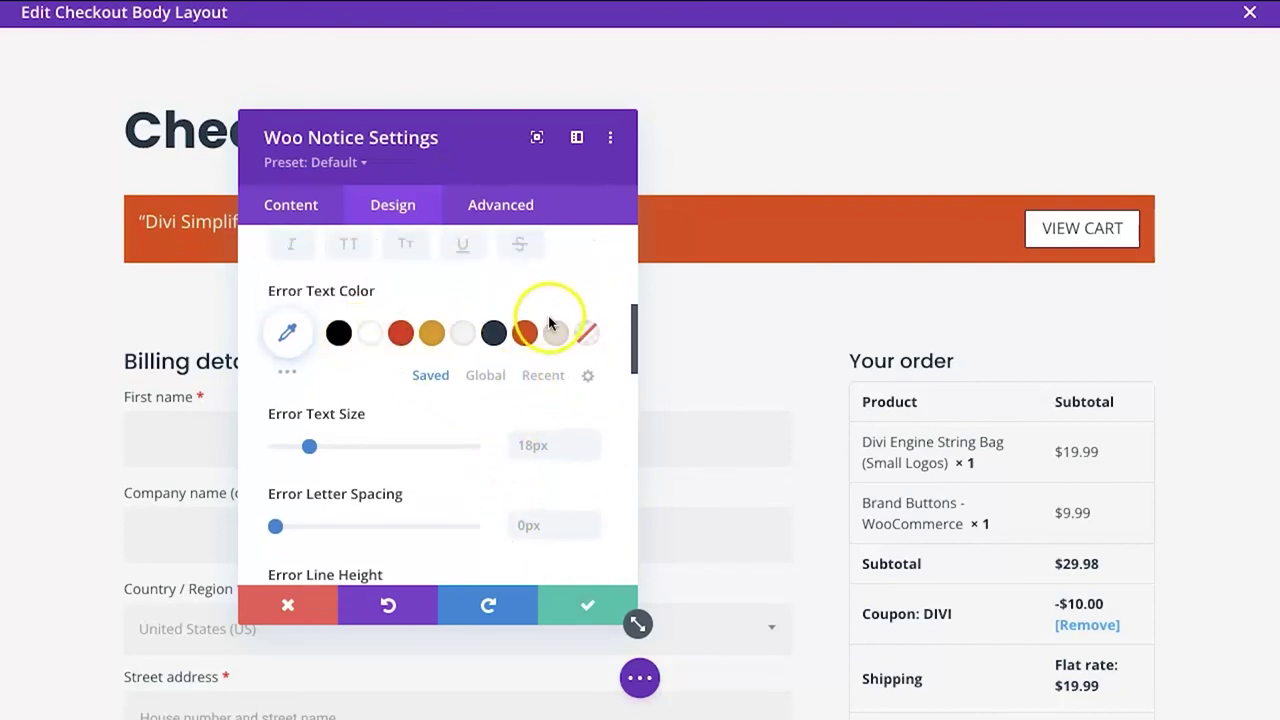
scroll(477, 510, down, 1)
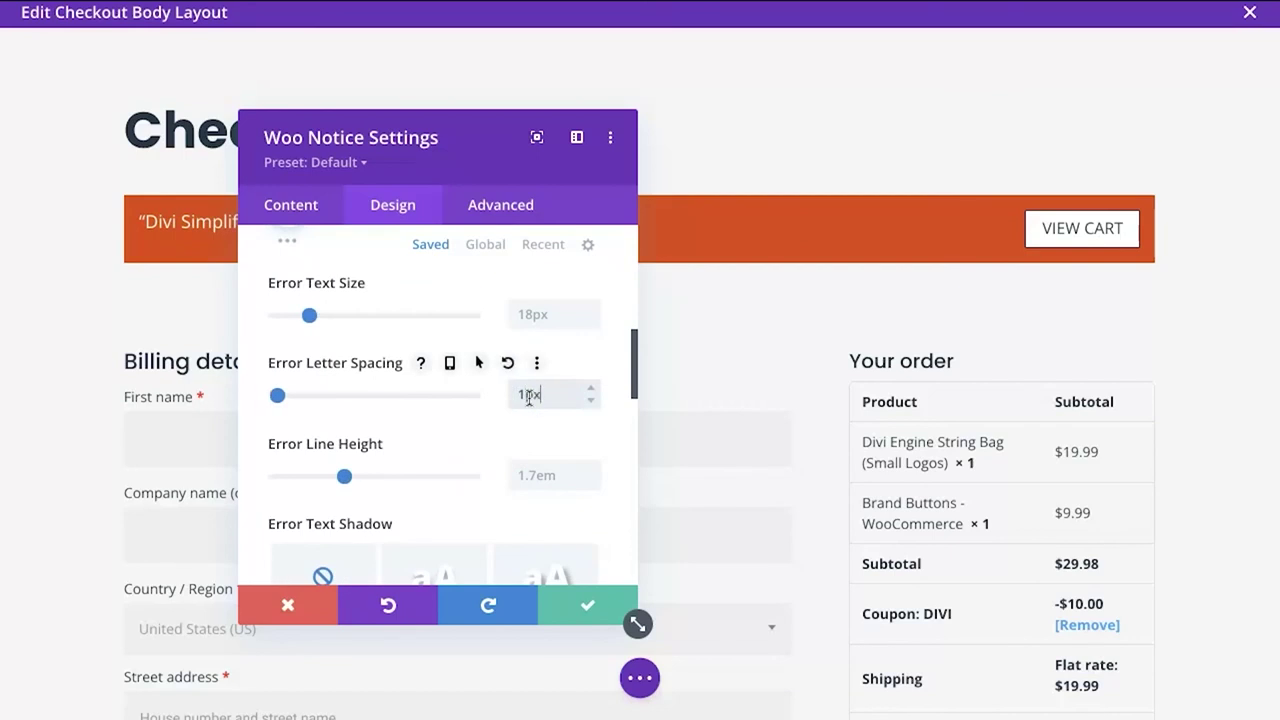
scroll(495, 508, down, 3)
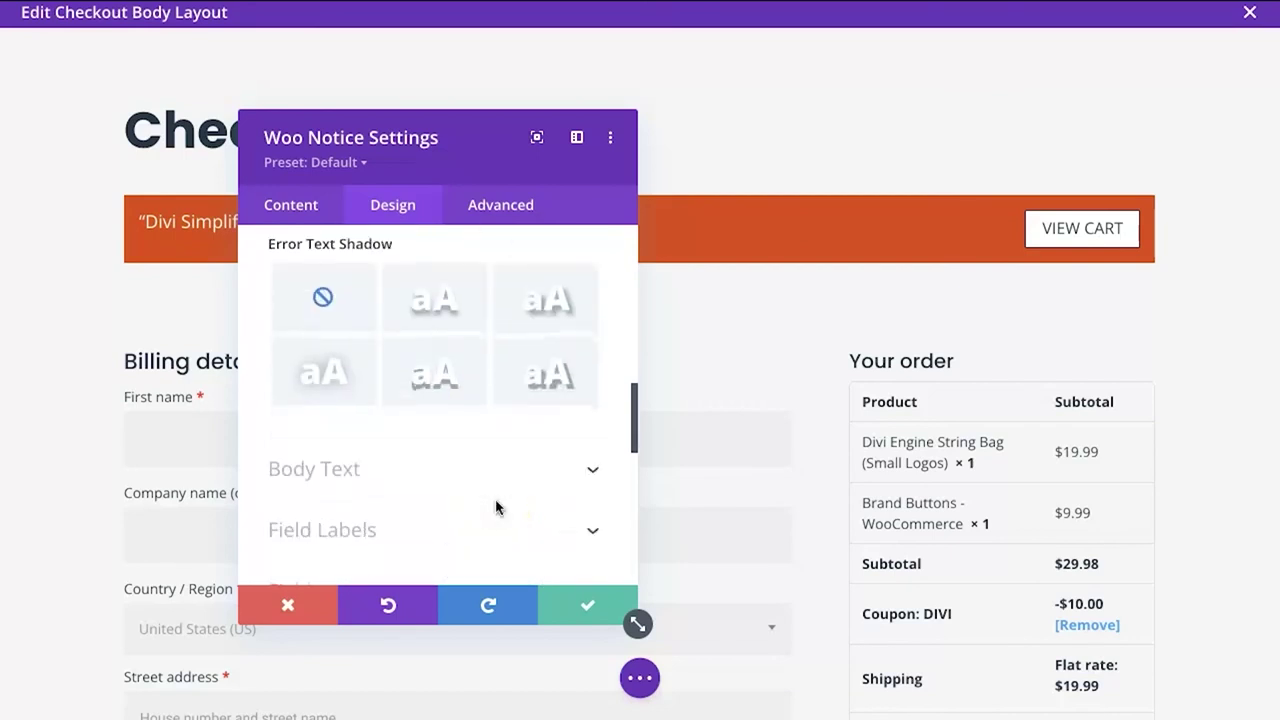
scroll(495, 508, down, 1)
click(445, 497)
click(357, 401)
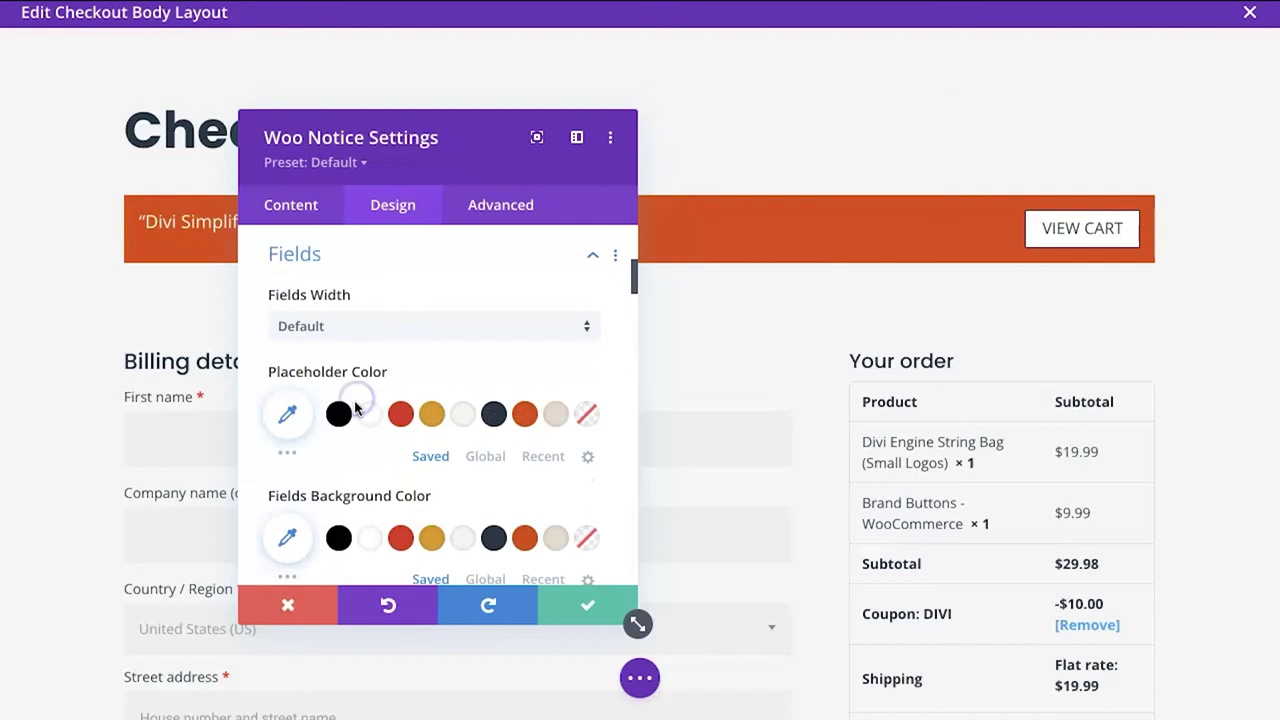
click(386, 271)
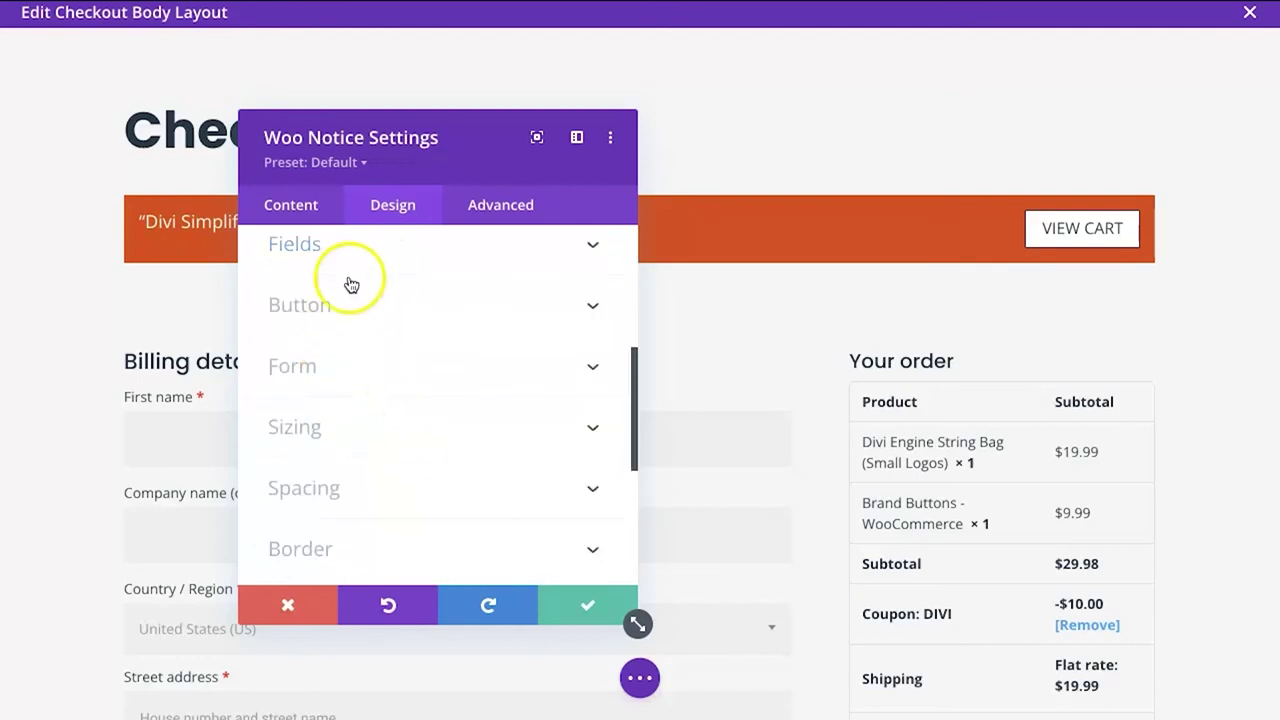
Enable custom button styles for the notice and set the button text color to white #ffffff
click(351, 285)
scroll(355, 290, down, 5)
scroll(359, 301, down, 10)
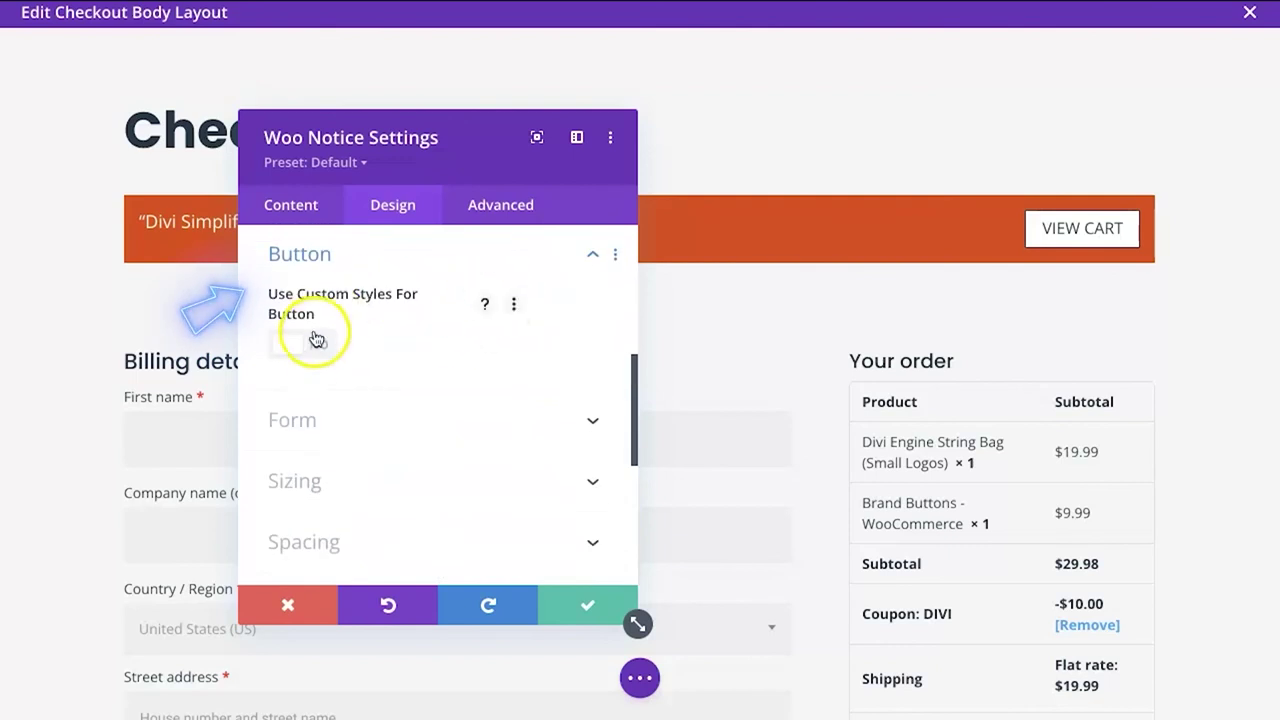
click(316, 340)
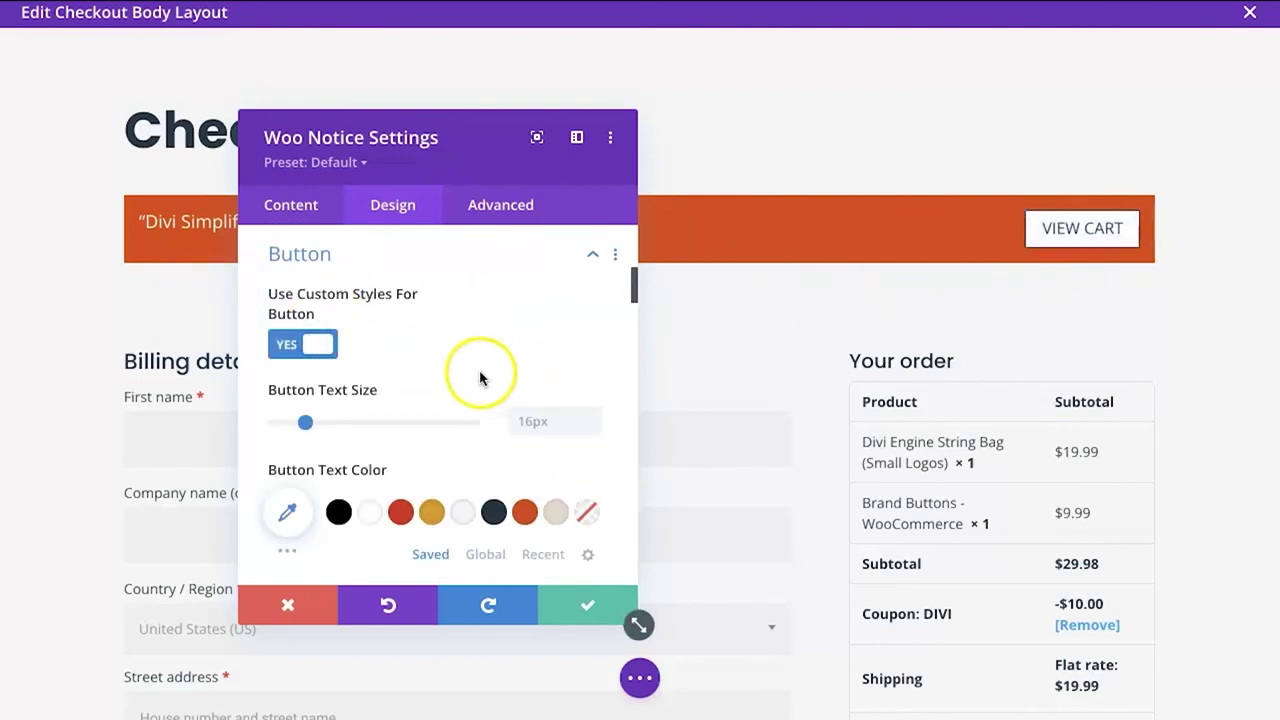
scroll(465, 390, down, 2)
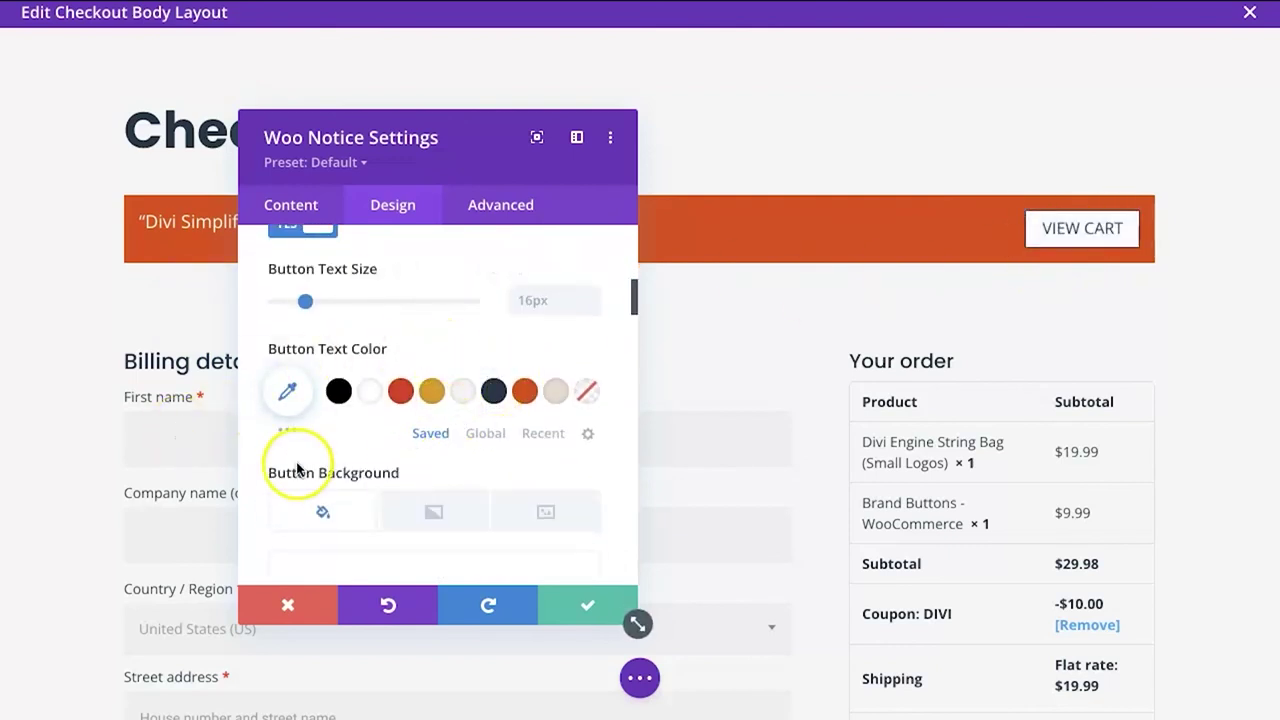
click(370, 391)
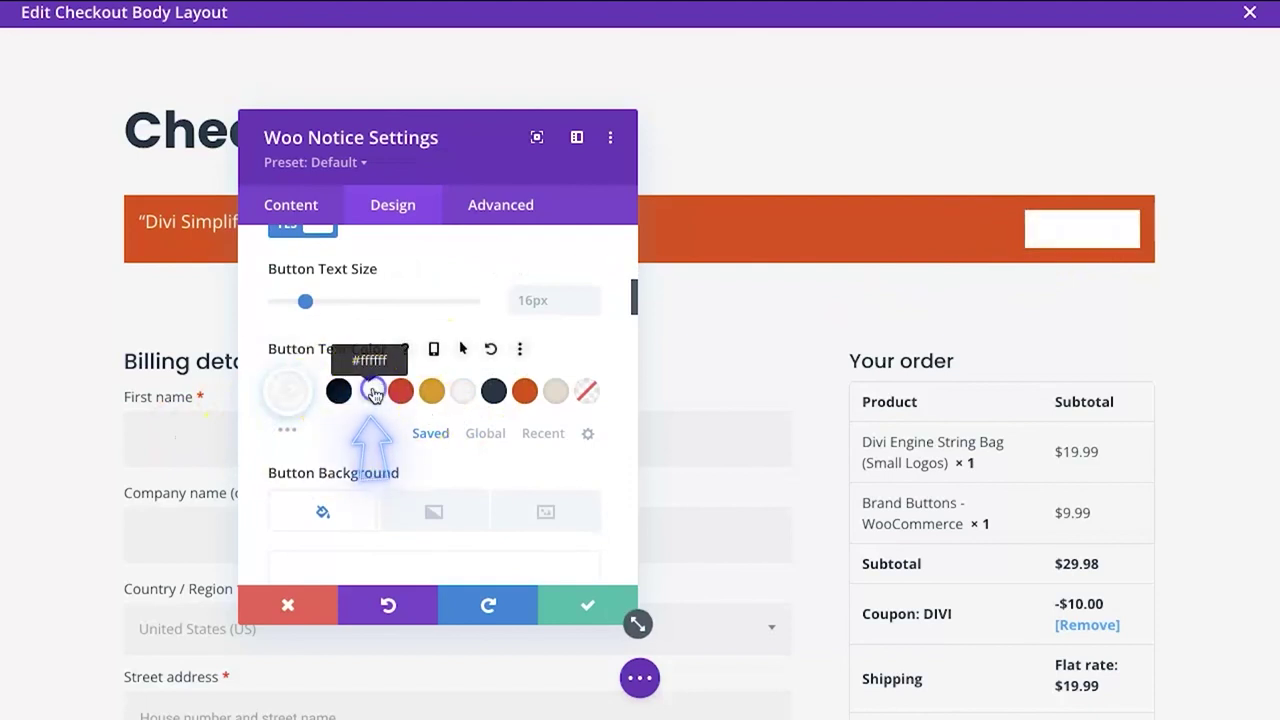
Give the notice button a dark #253746 background and a 0px border width, and save the module
scroll(418, 425, down, 1)
scroll(418, 425, down, 2)
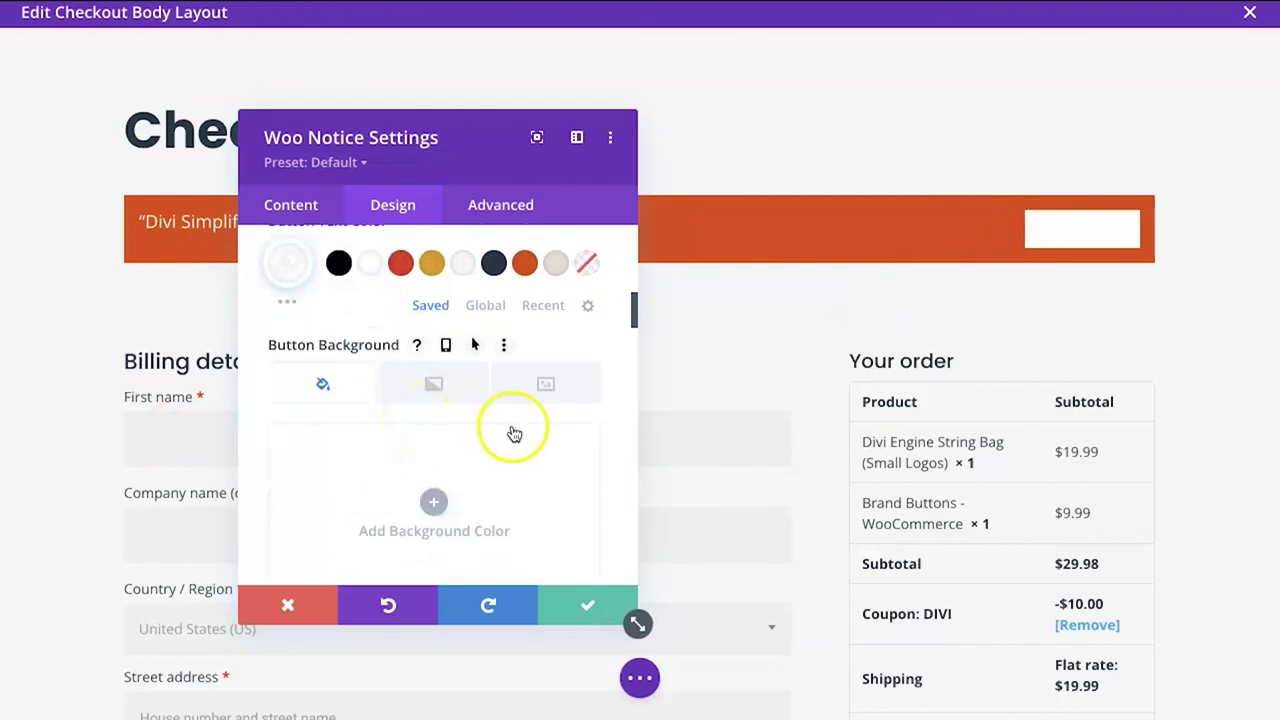
scroll(508, 432, down, 2)
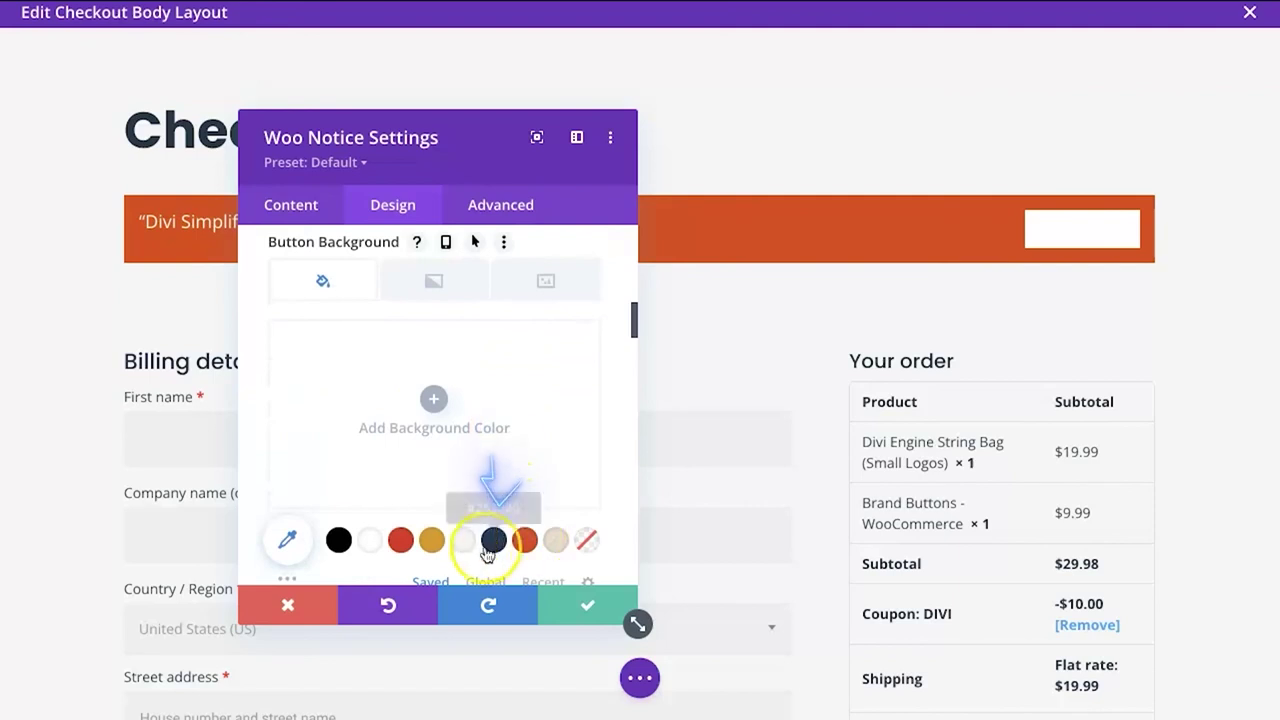
click(491, 547)
scroll(505, 540, down, 8)
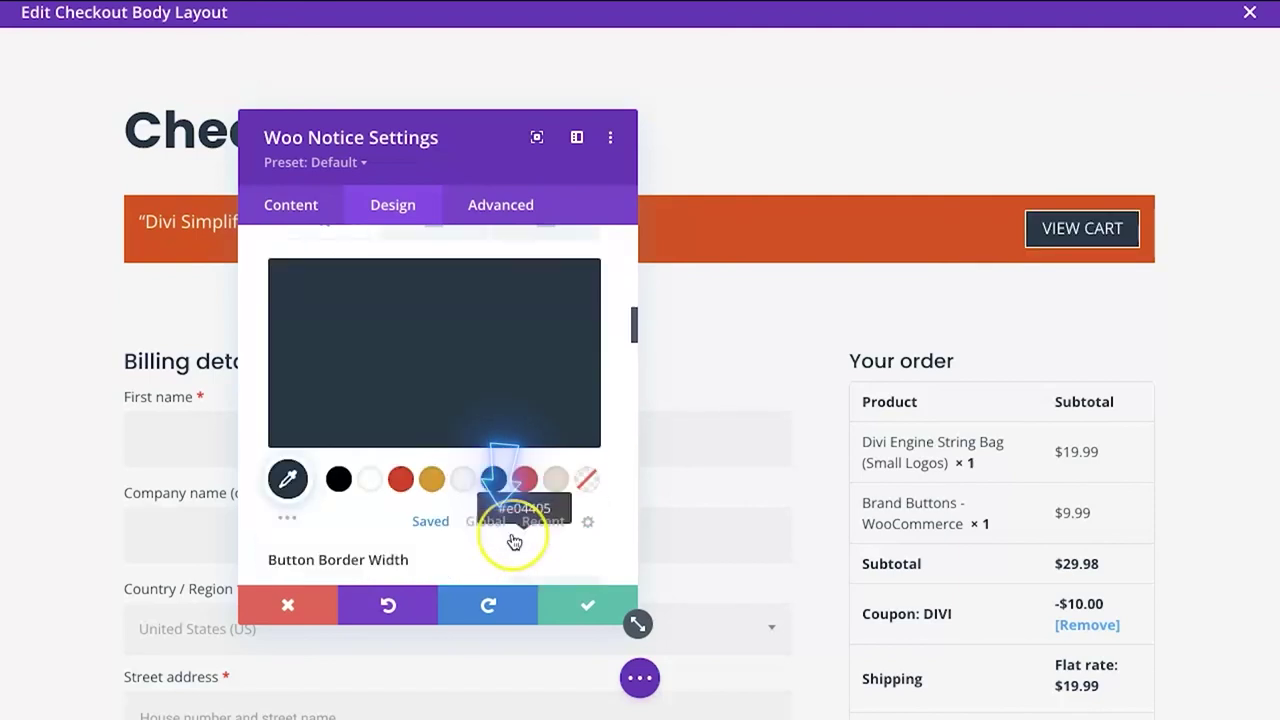
scroll(510, 533, up, 2)
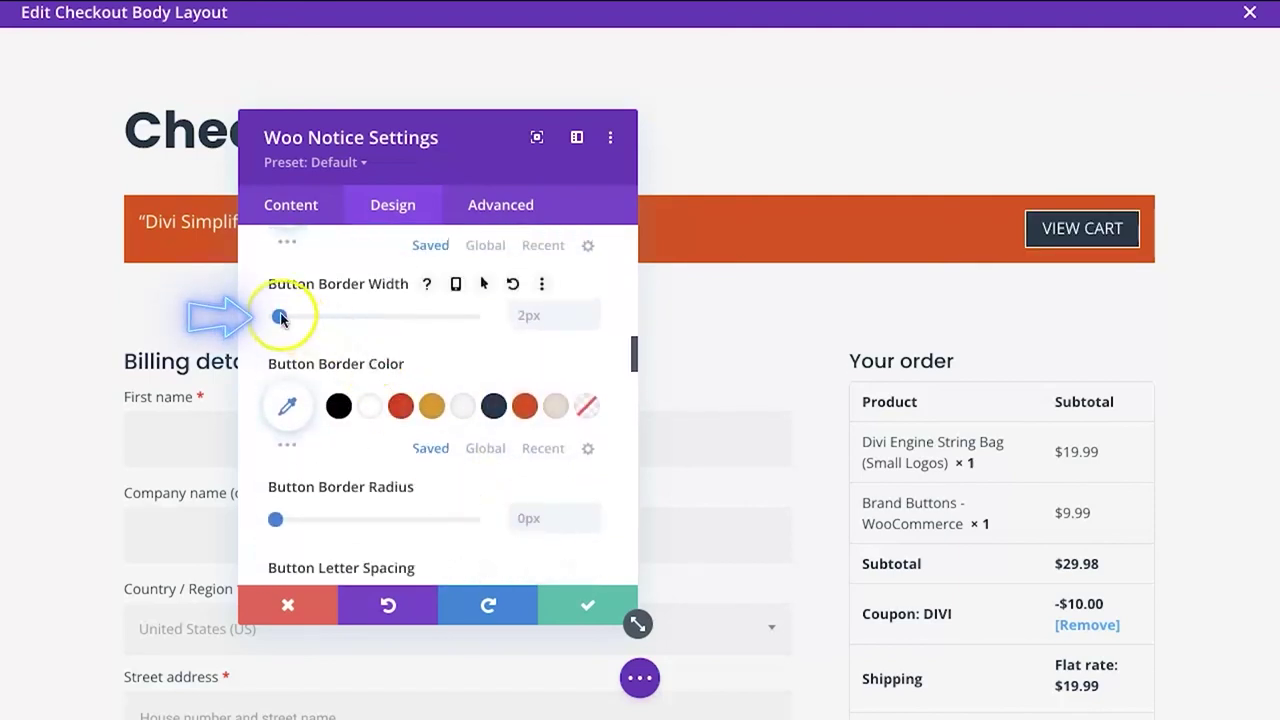
drag(281, 316, 231, 316)
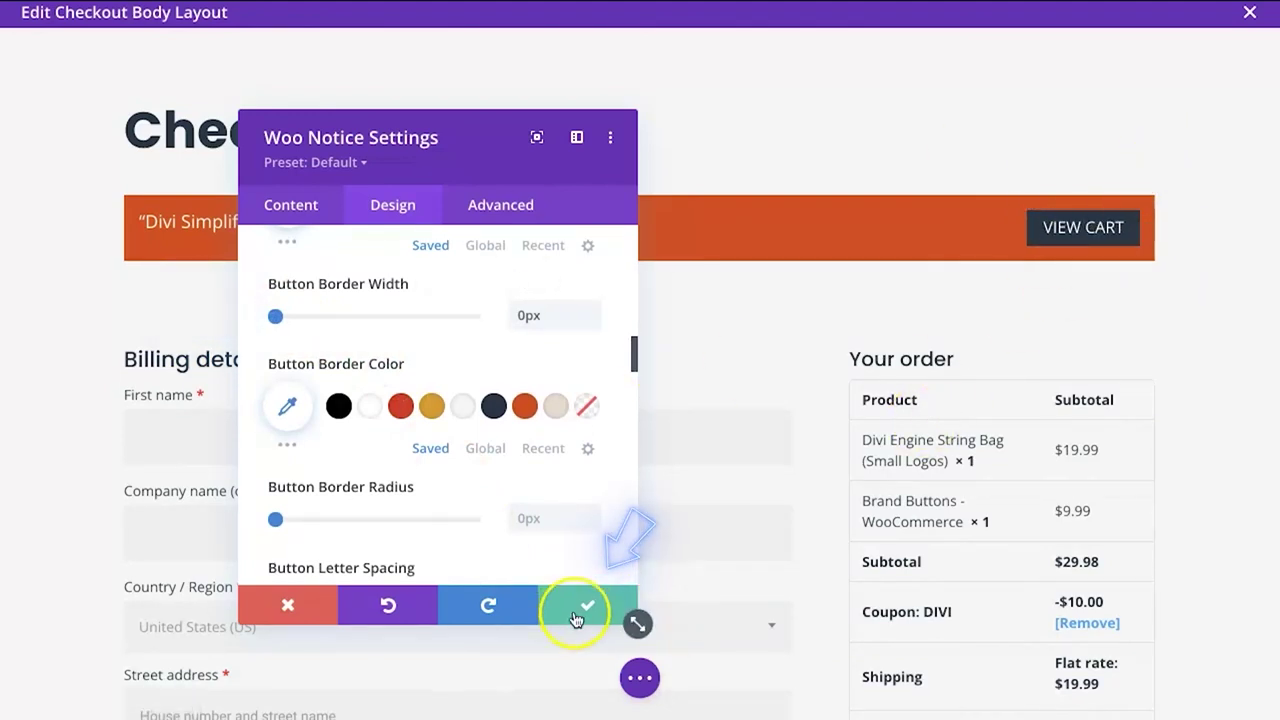
click(577, 612)
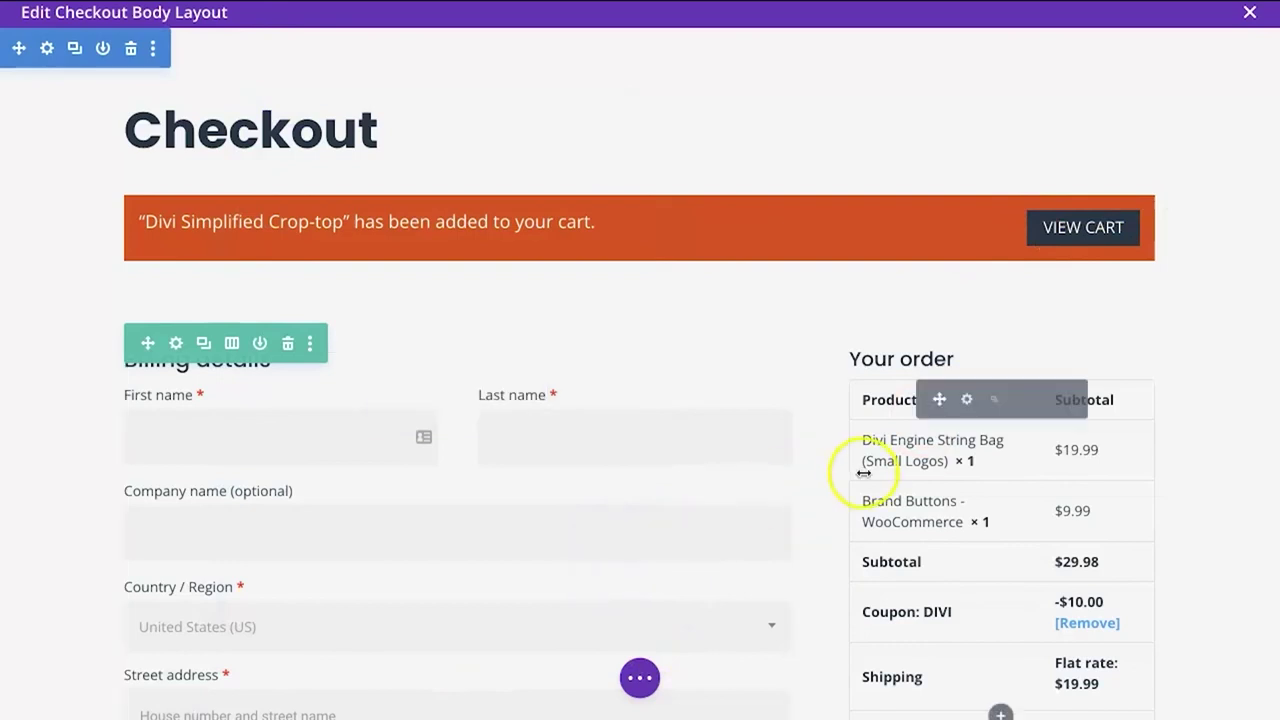
Add a Woo Checkout Shipping module below the billing fields in the Checkout layout and save its default settings
scroll(860, 471, down, 5)
scroll(864, 474, down, 2)
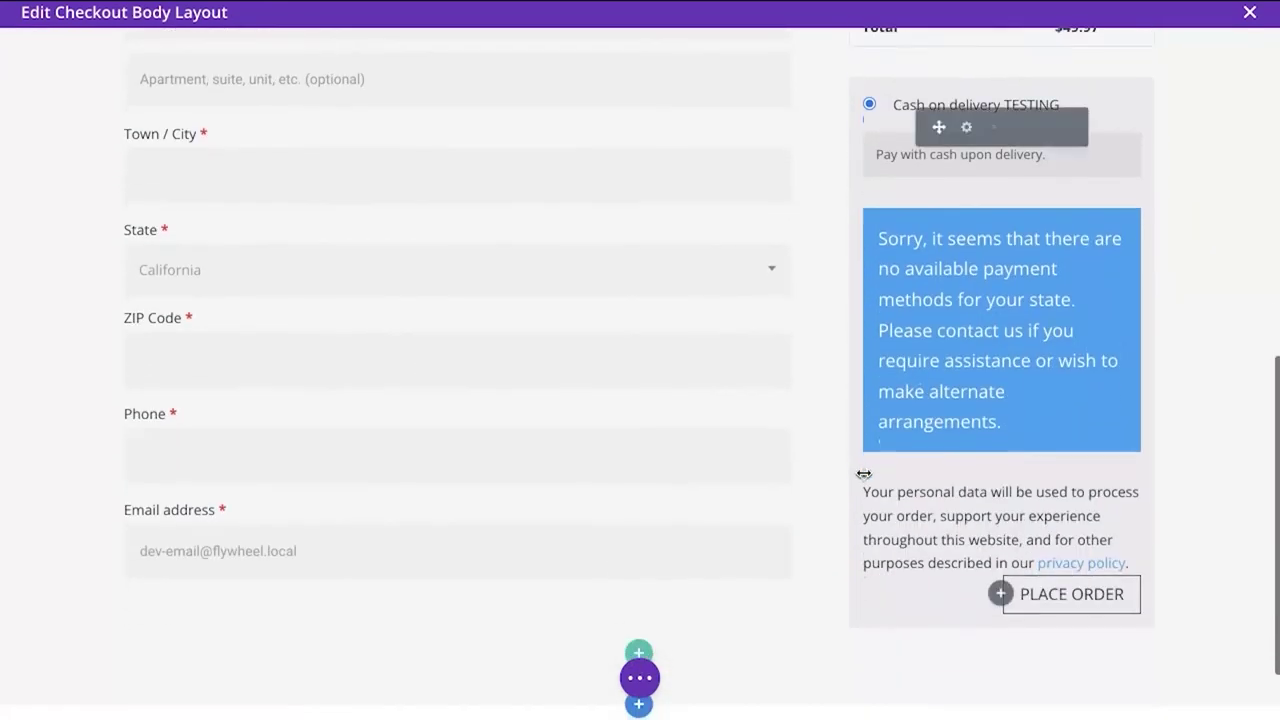
scroll(864, 474, up, 5)
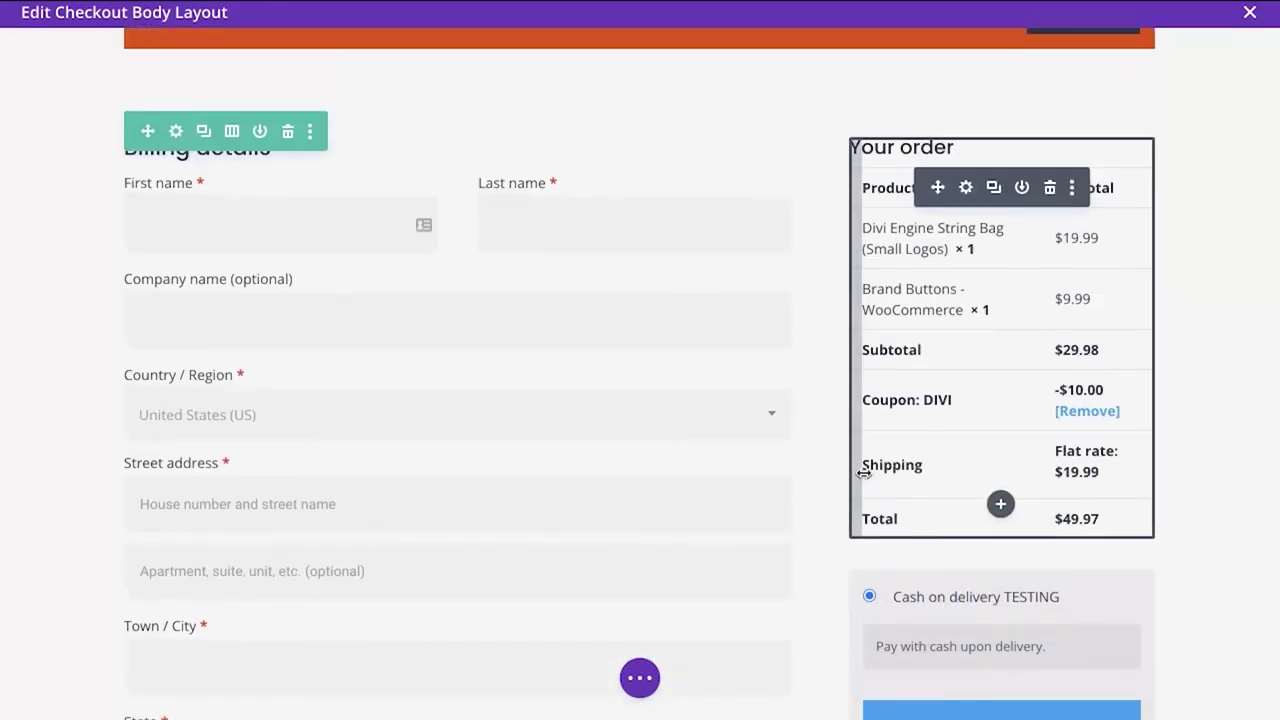
scroll(862, 472, down, 5)
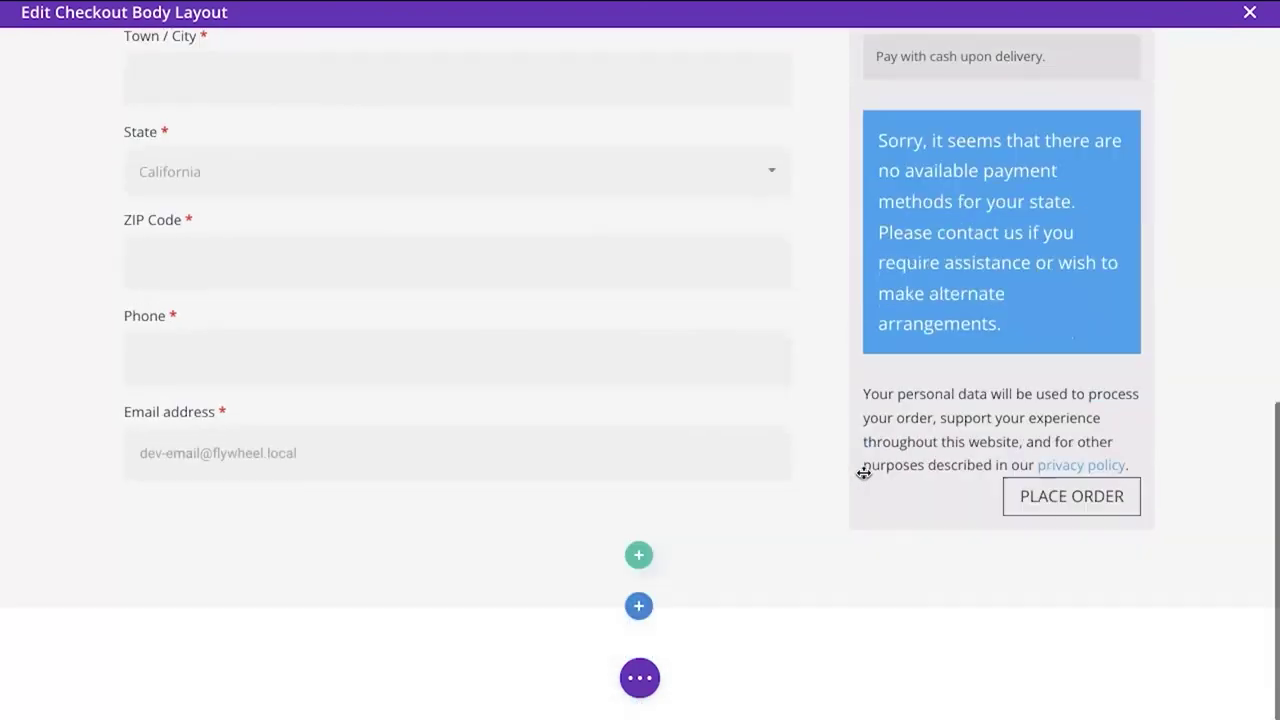
click(456, 457)
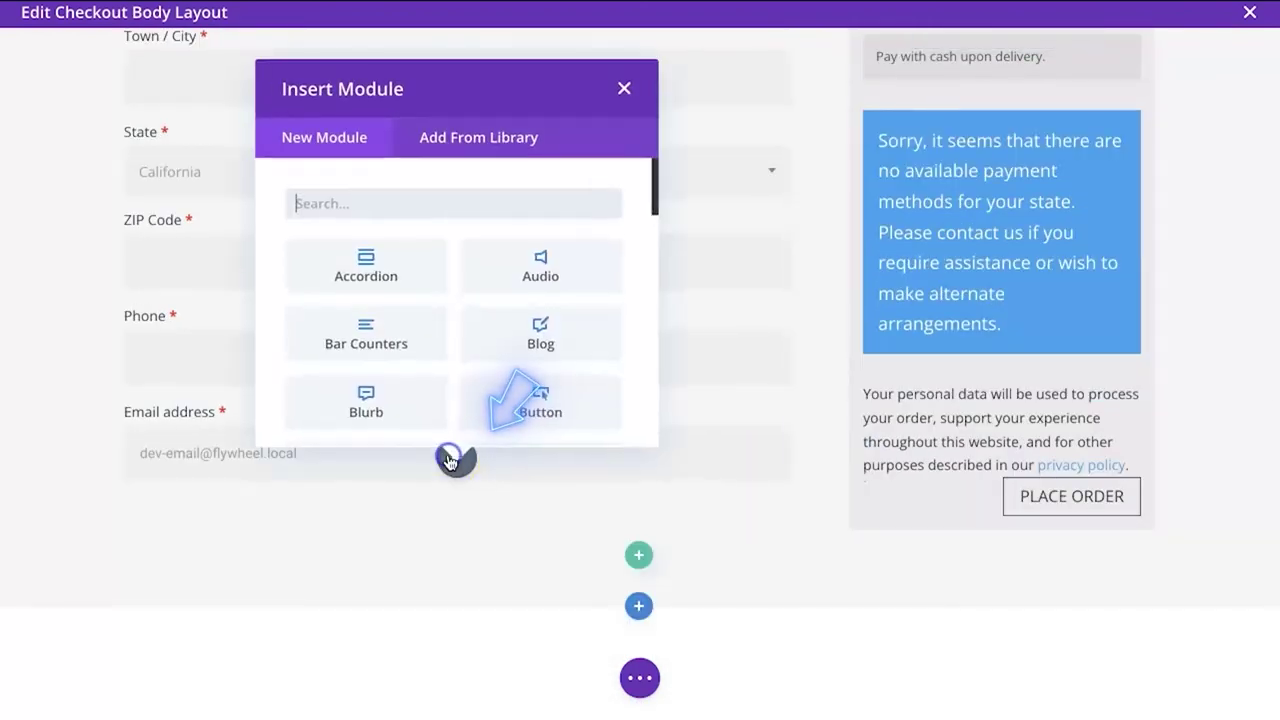
text(check)
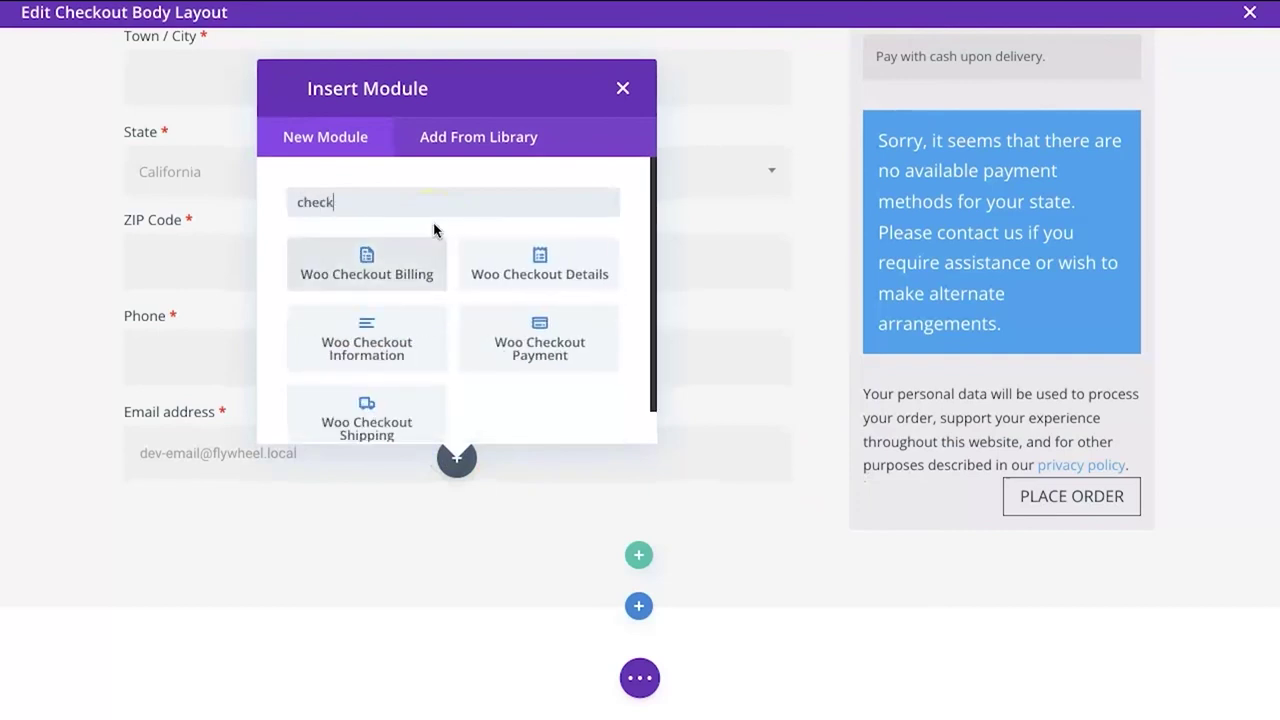
click(434, 352)
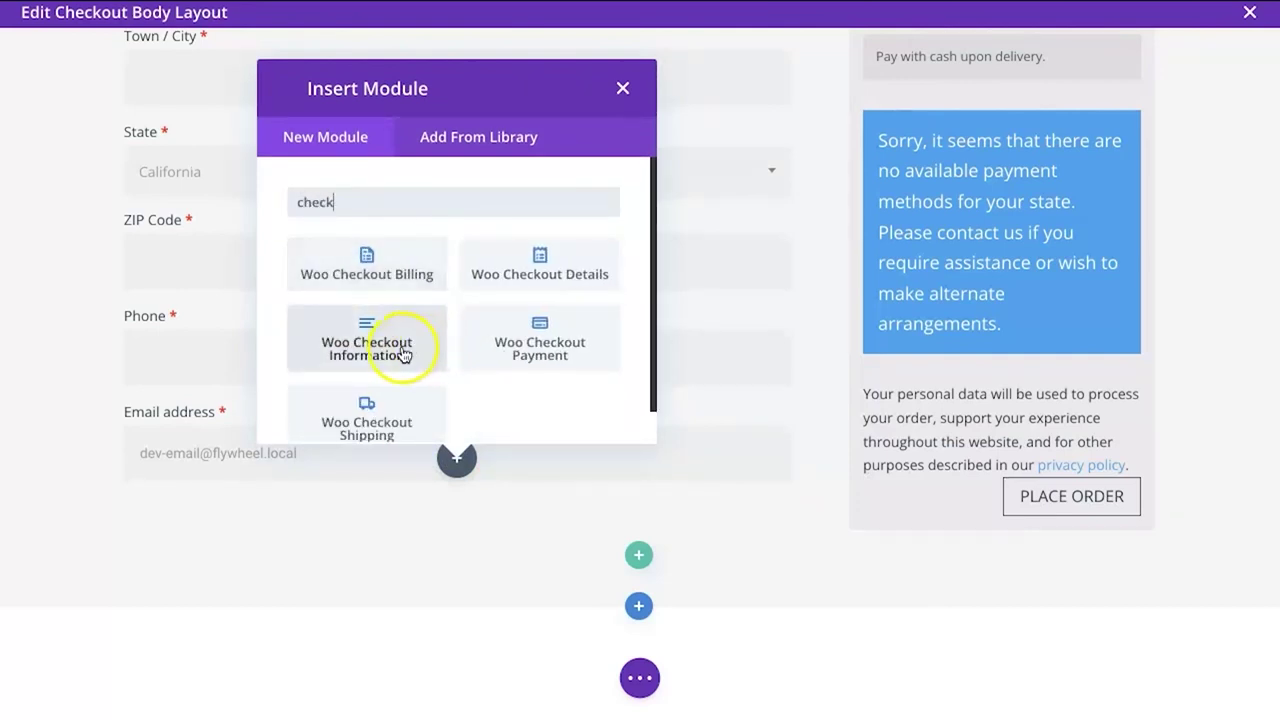
scroll(511, 348, down, 1)
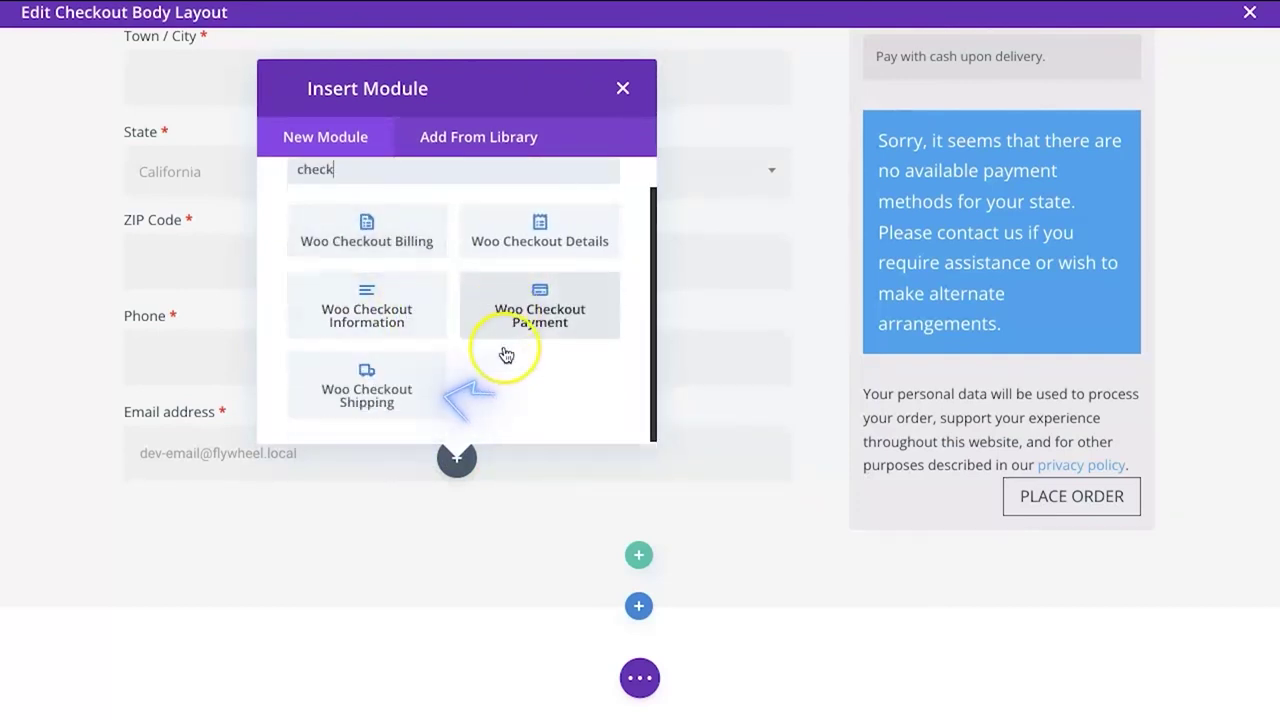
click(411, 386)
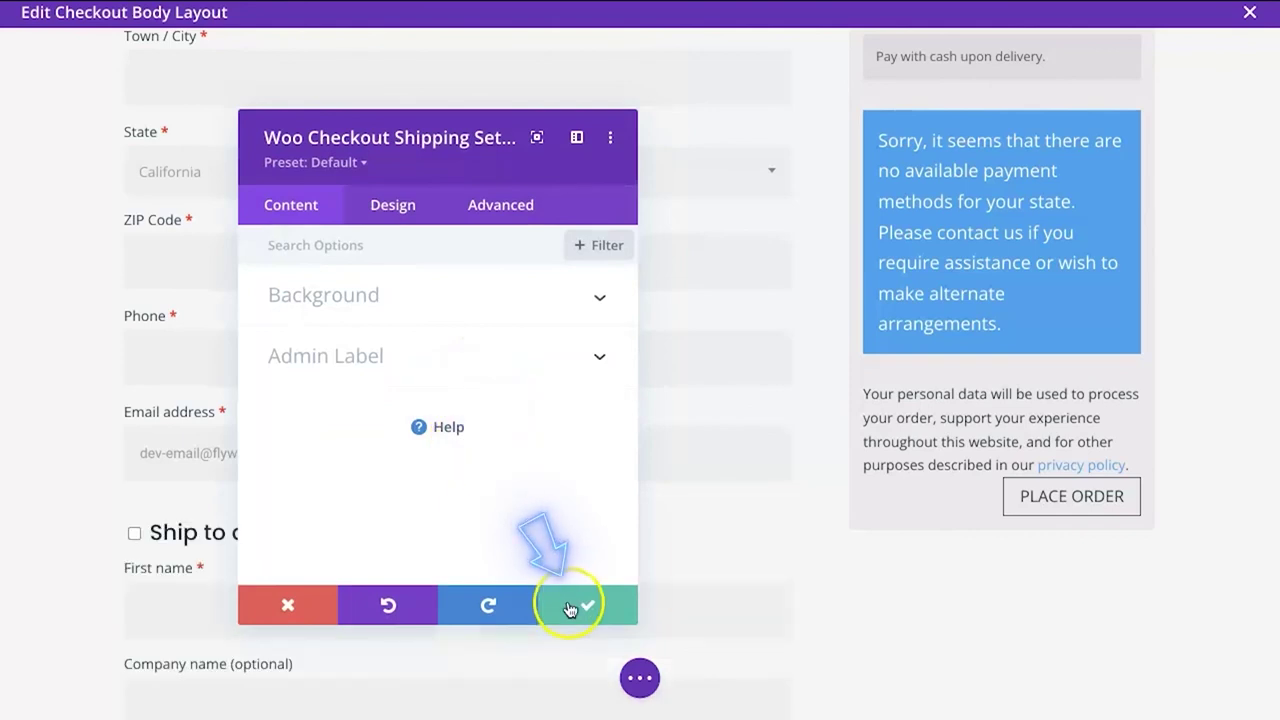
click(570, 607)
Insert a Woo Checkout Information module below the payment module and save it with default settings
scroll(566, 600, down, 3)
mouse_move(182, 412)
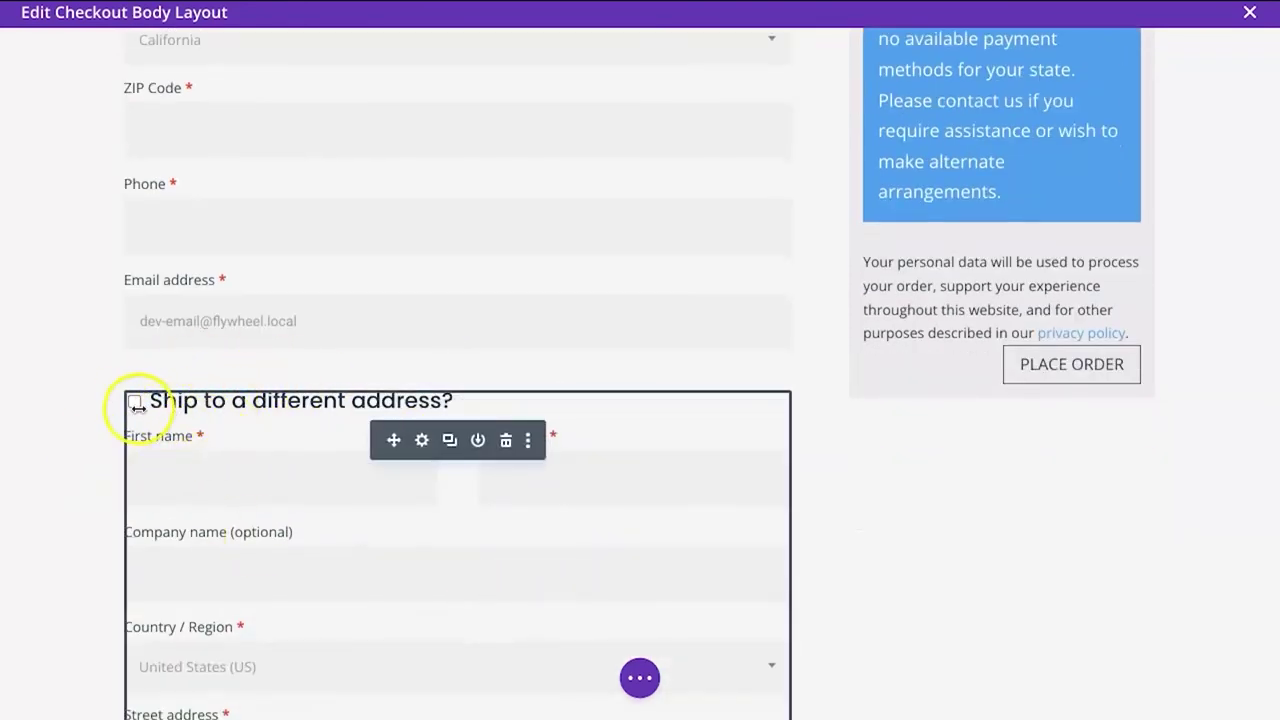
scroll(222, 440, down, 5)
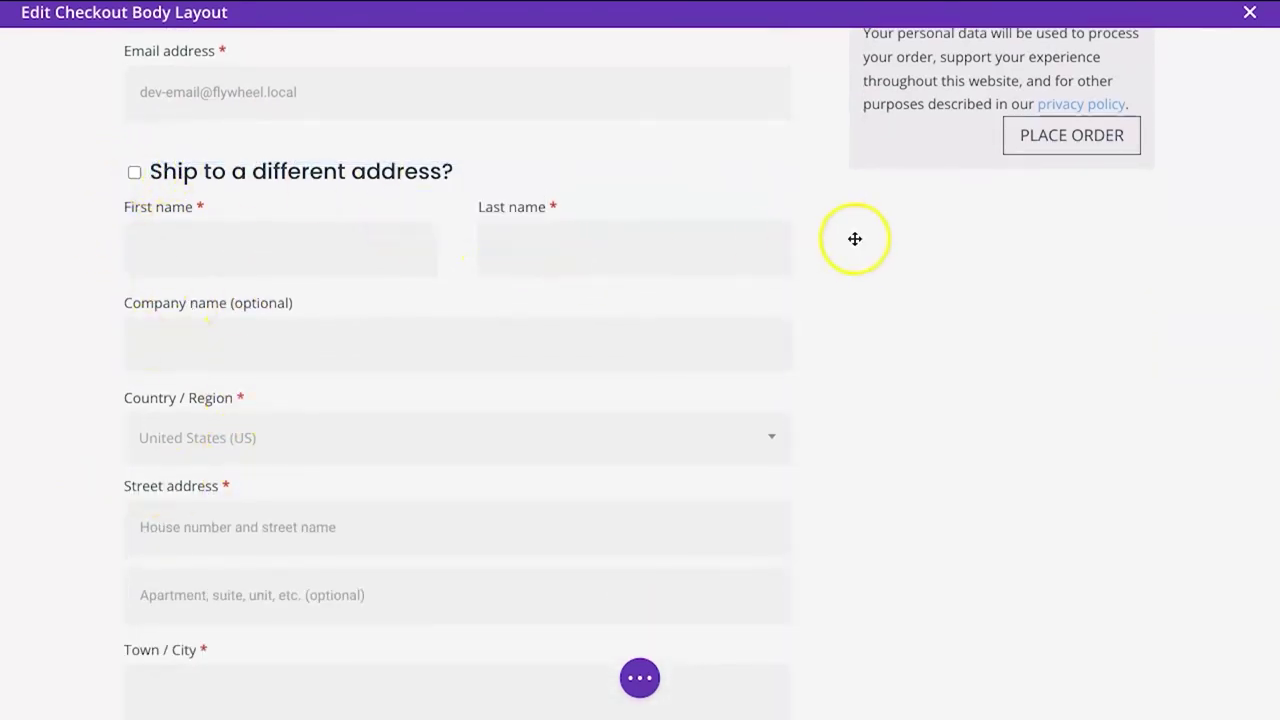
scroll(691, 274, up, 4)
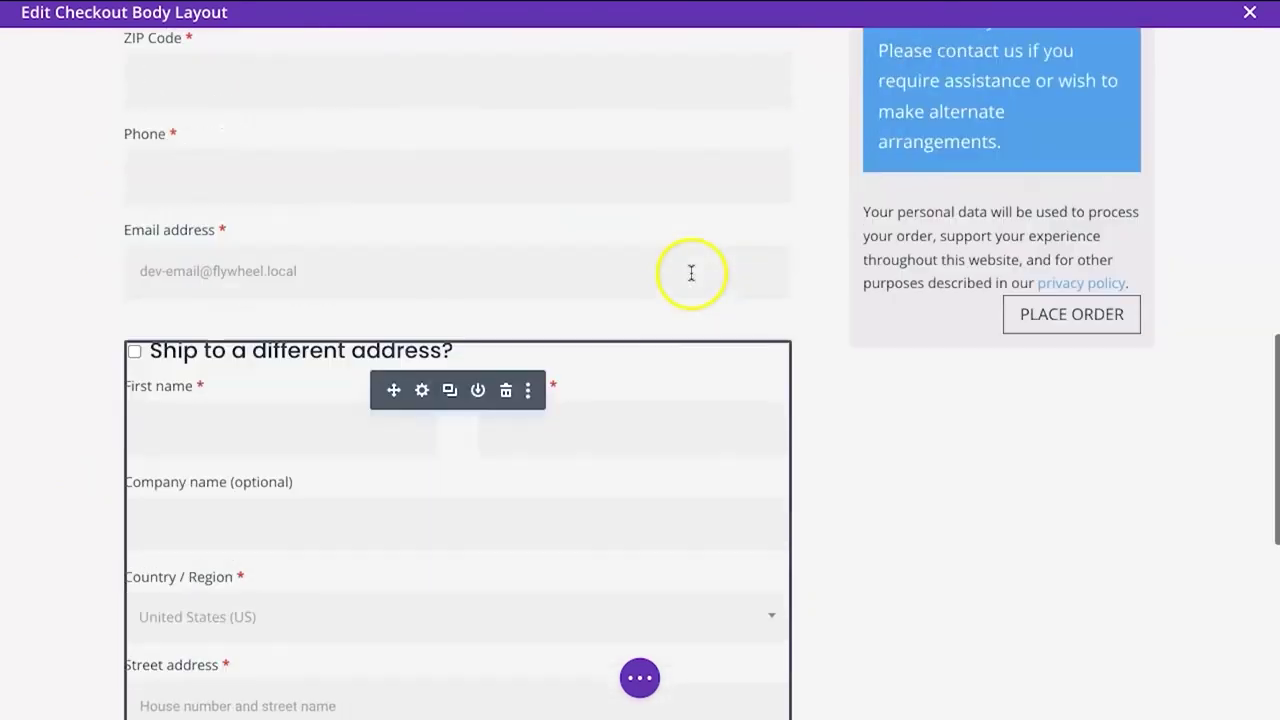
click(1000, 316)
text(check)
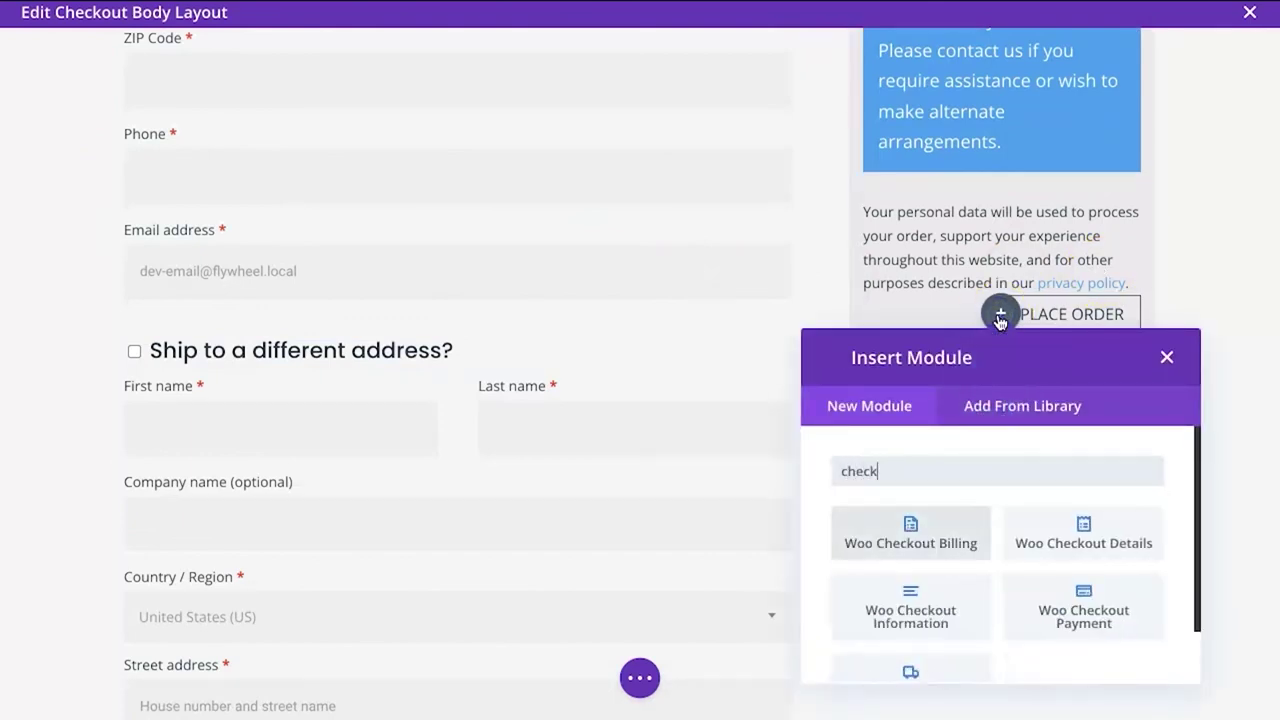
click(912, 608)
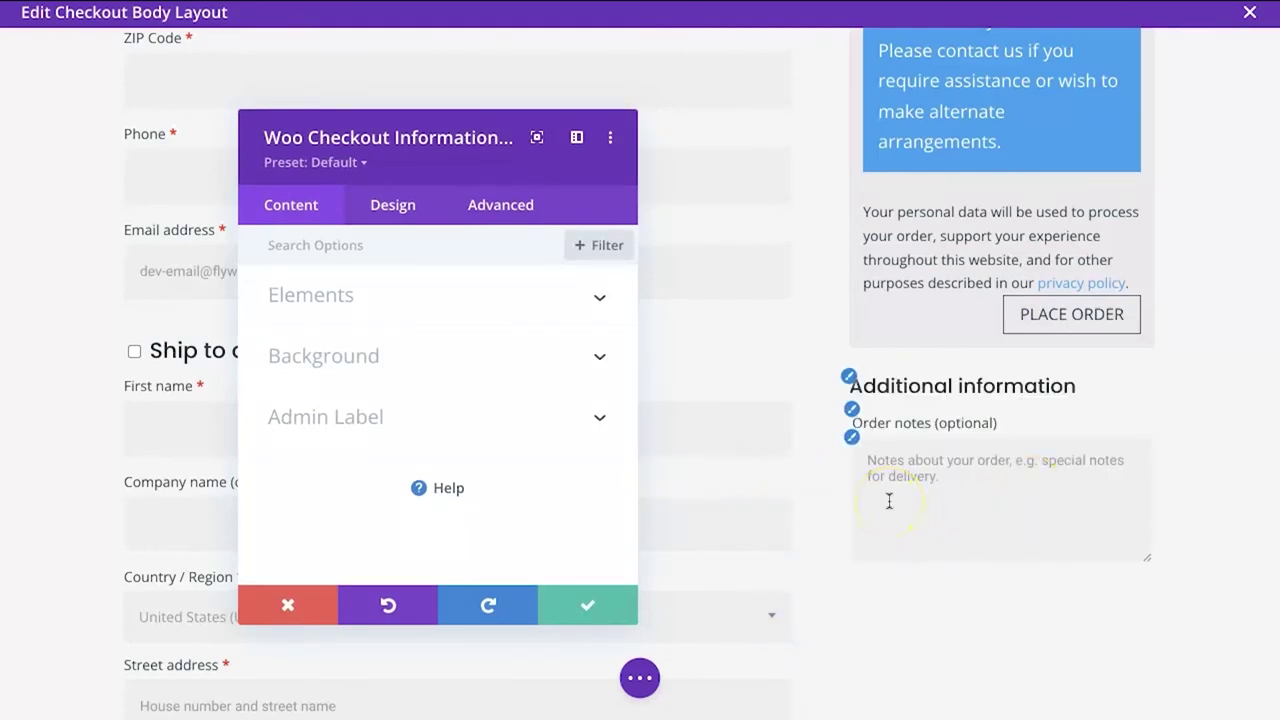
click(589, 602)
Look over the full checkout layout and save it with the new shipping and information modules
scroll(883, 559, down, 5)
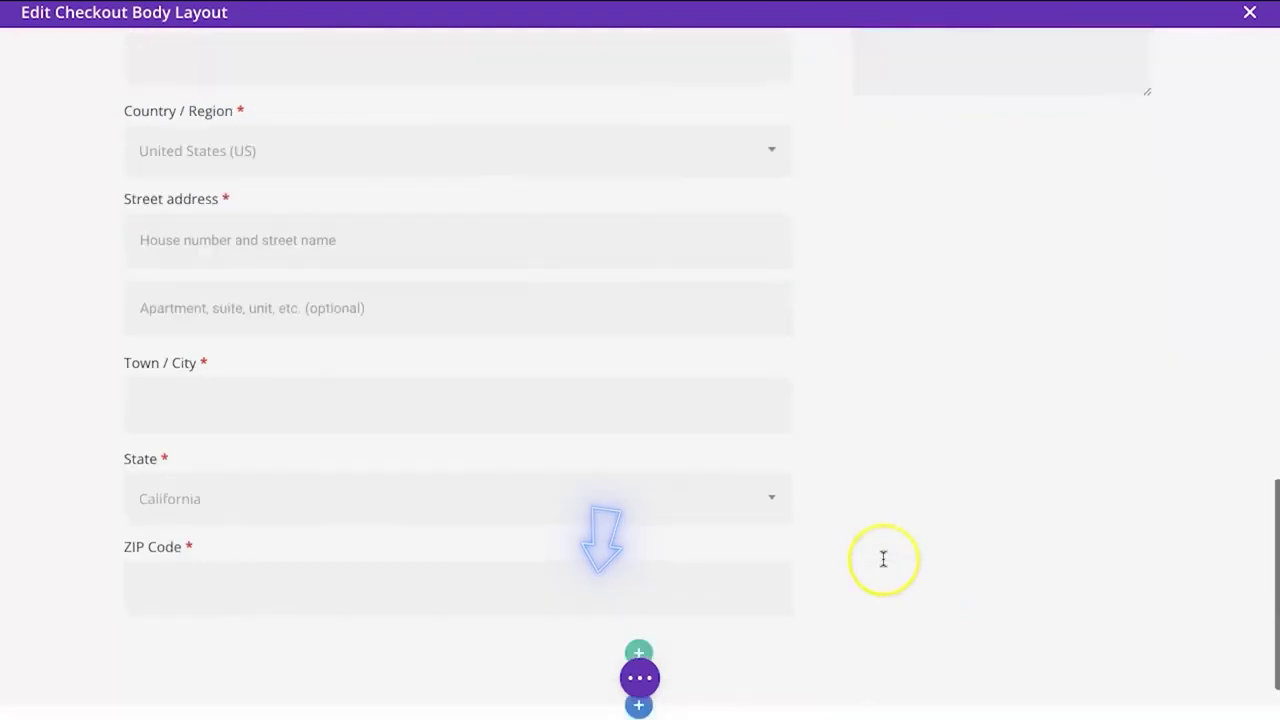
scroll(883, 559, up, 10)
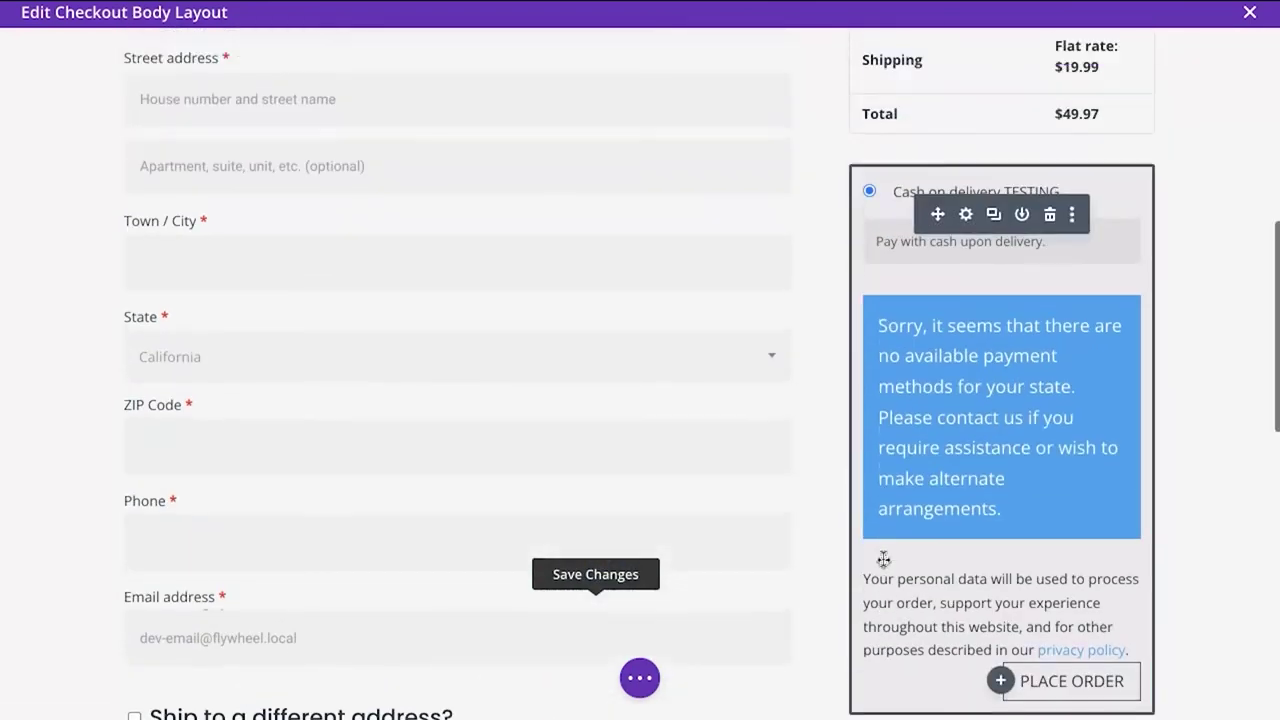
scroll(883, 559, up, 3)
scroll(562, 414, up, 2)
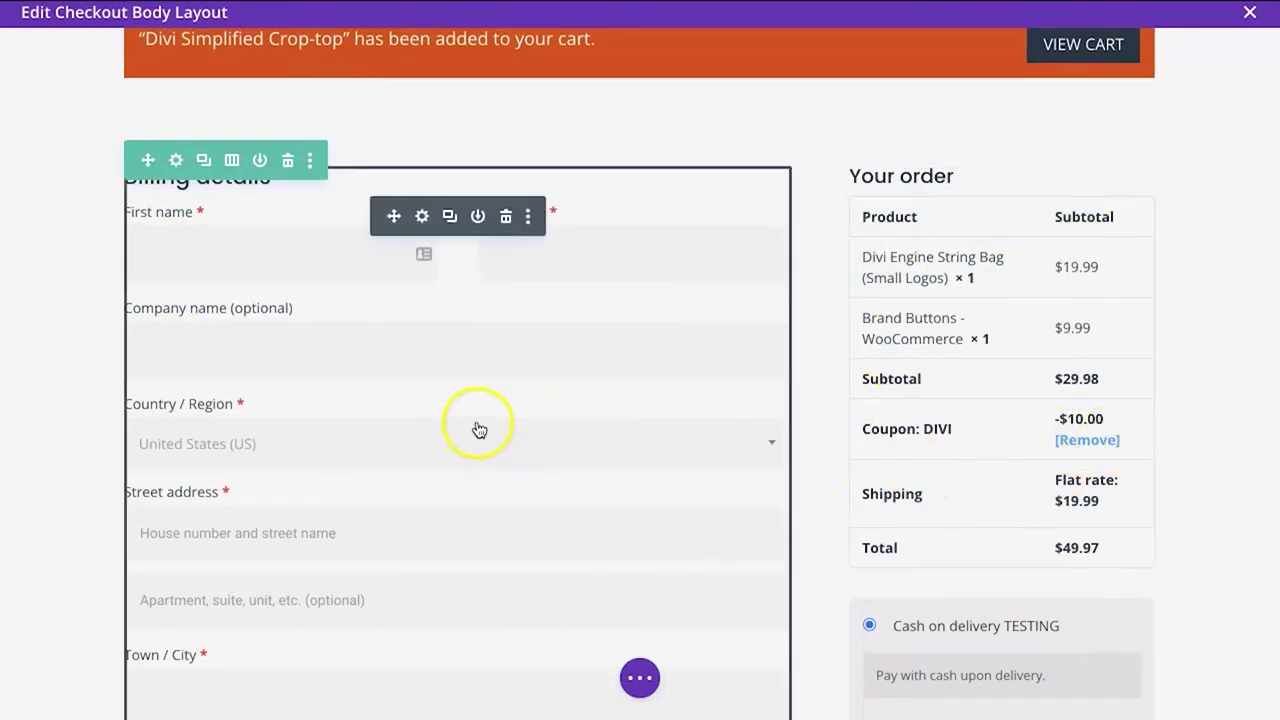
scroll(478, 428, down, 3)
scroll(478, 428, down, 7)
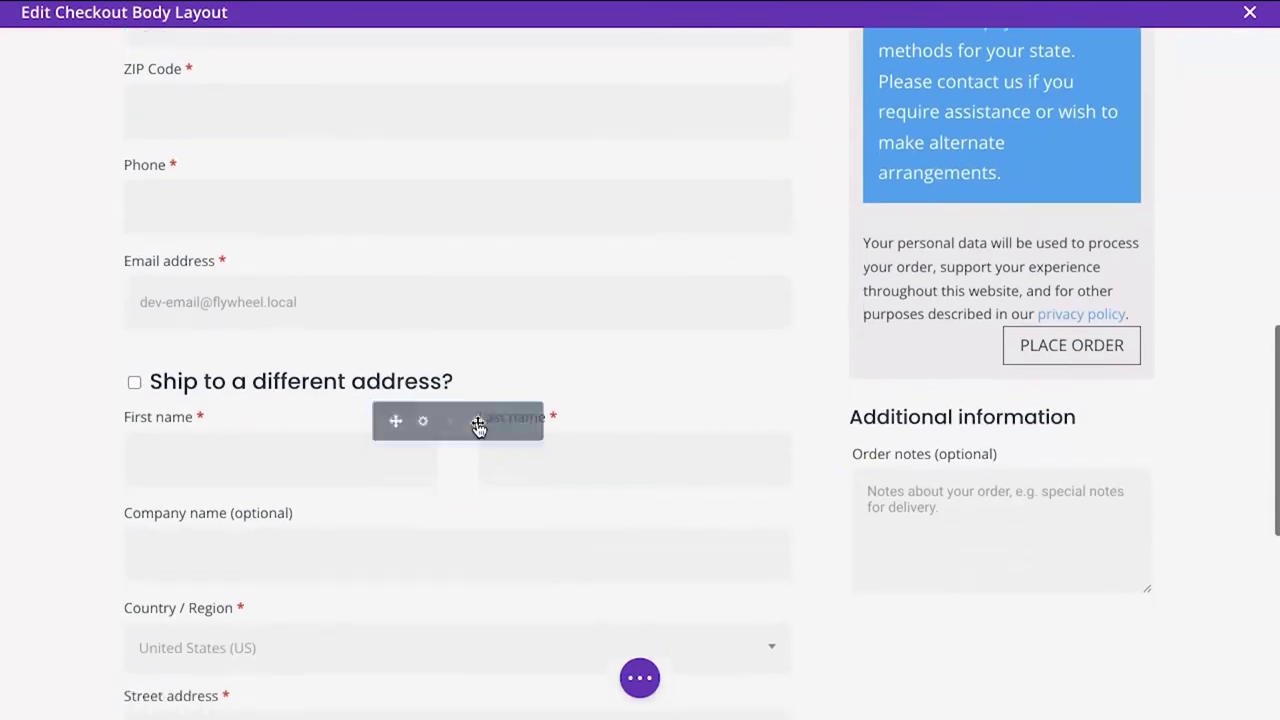
scroll(478, 428, down, 5)
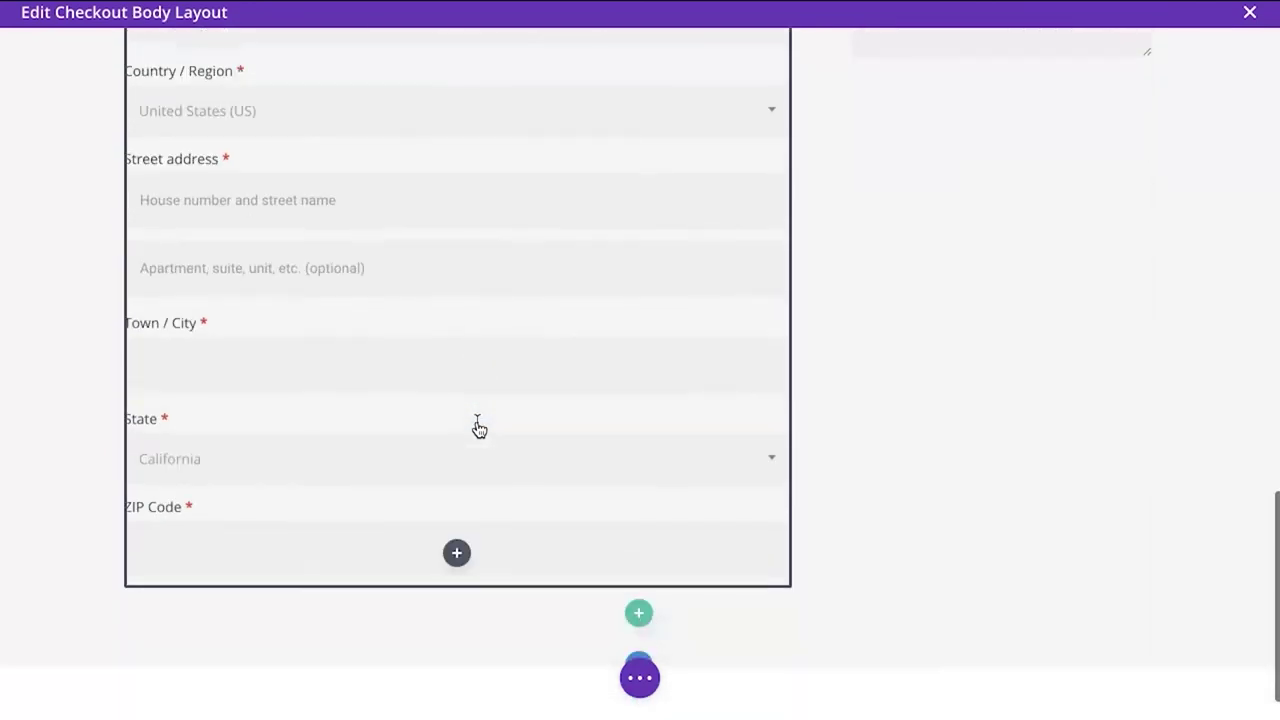
scroll(478, 428, up, 5)
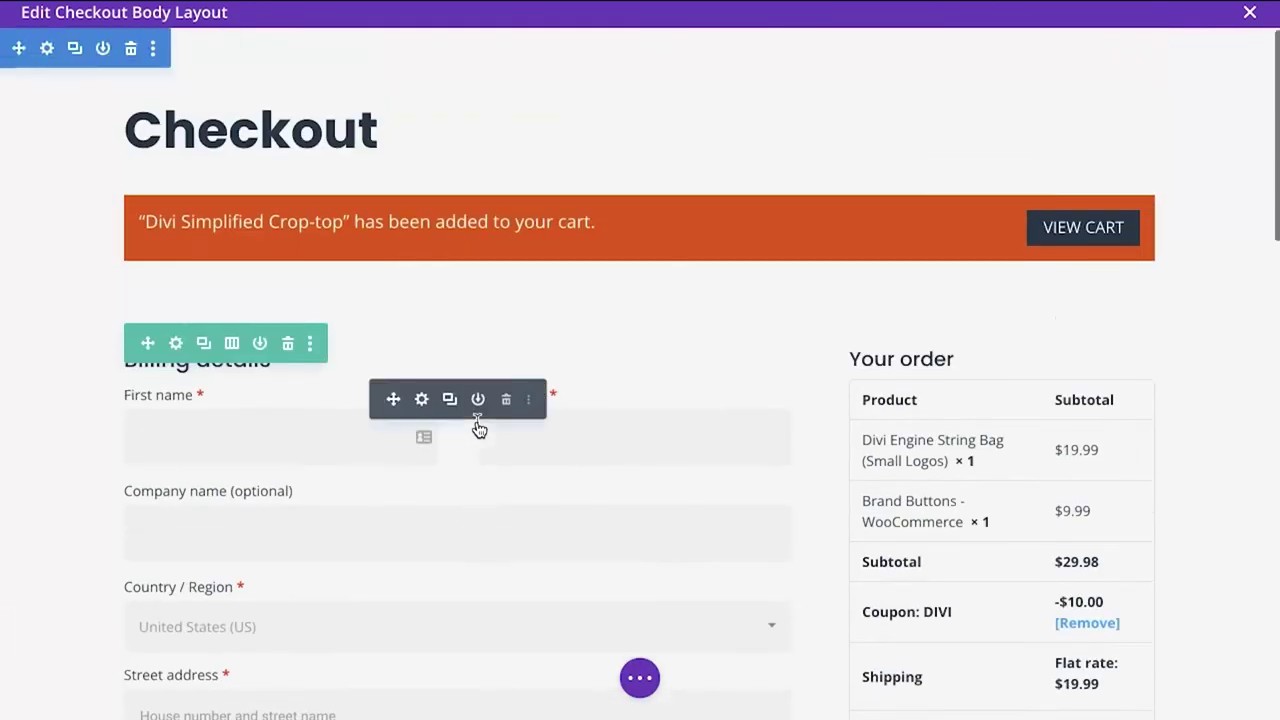
click(640, 678)
click(1228, 684)
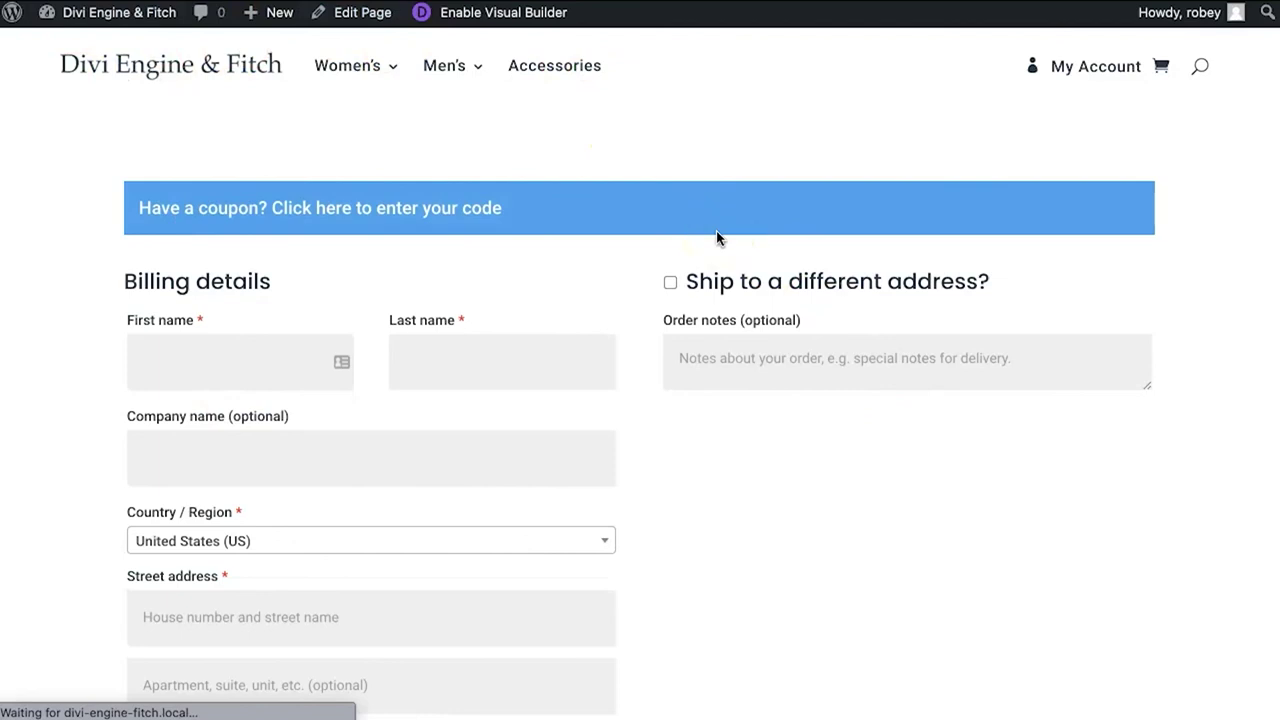
Inspect the live checkout page from the billing details and order table down to the footer
scroll(936, 404, down, 3)
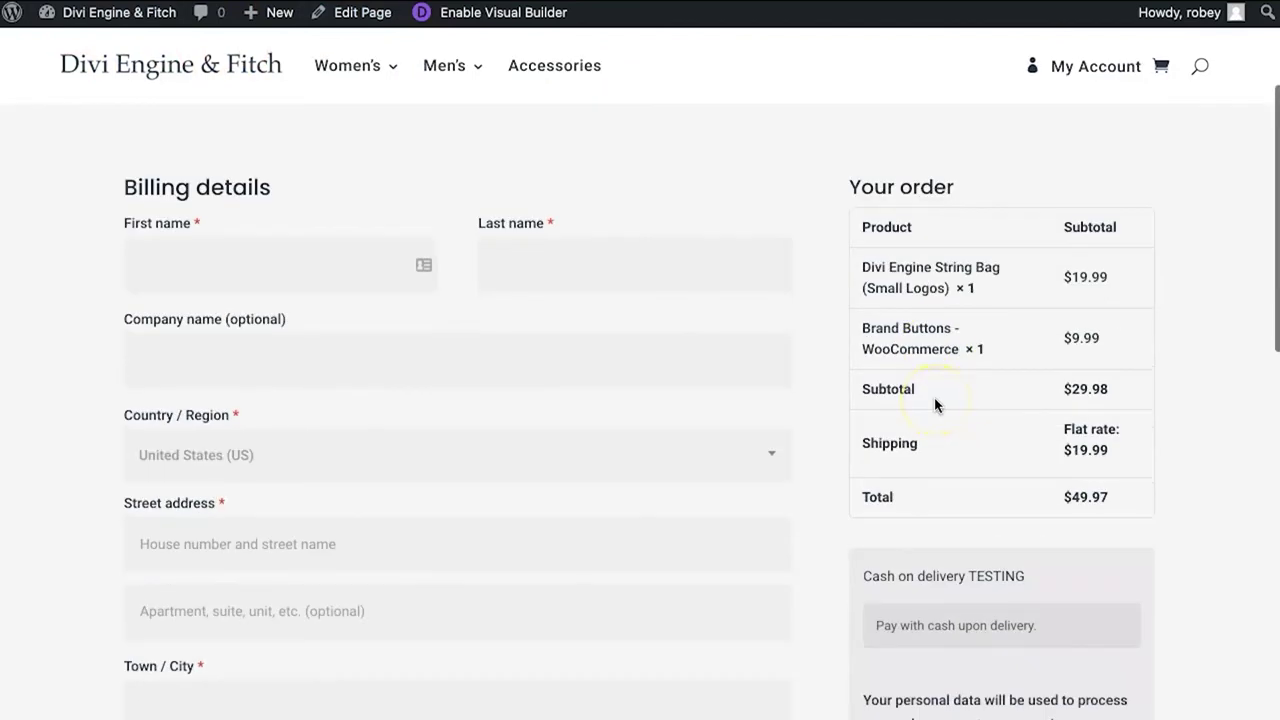
scroll(936, 404, down, 5)
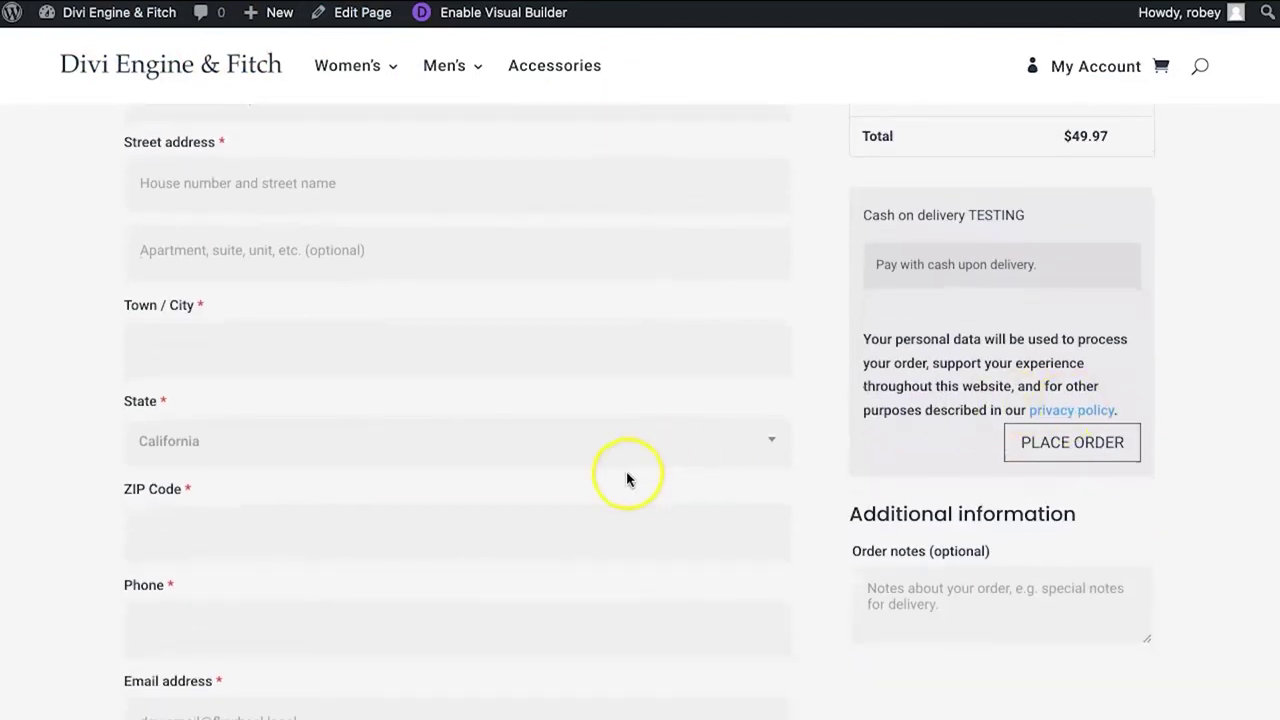
scroll(626, 479, down, 8)
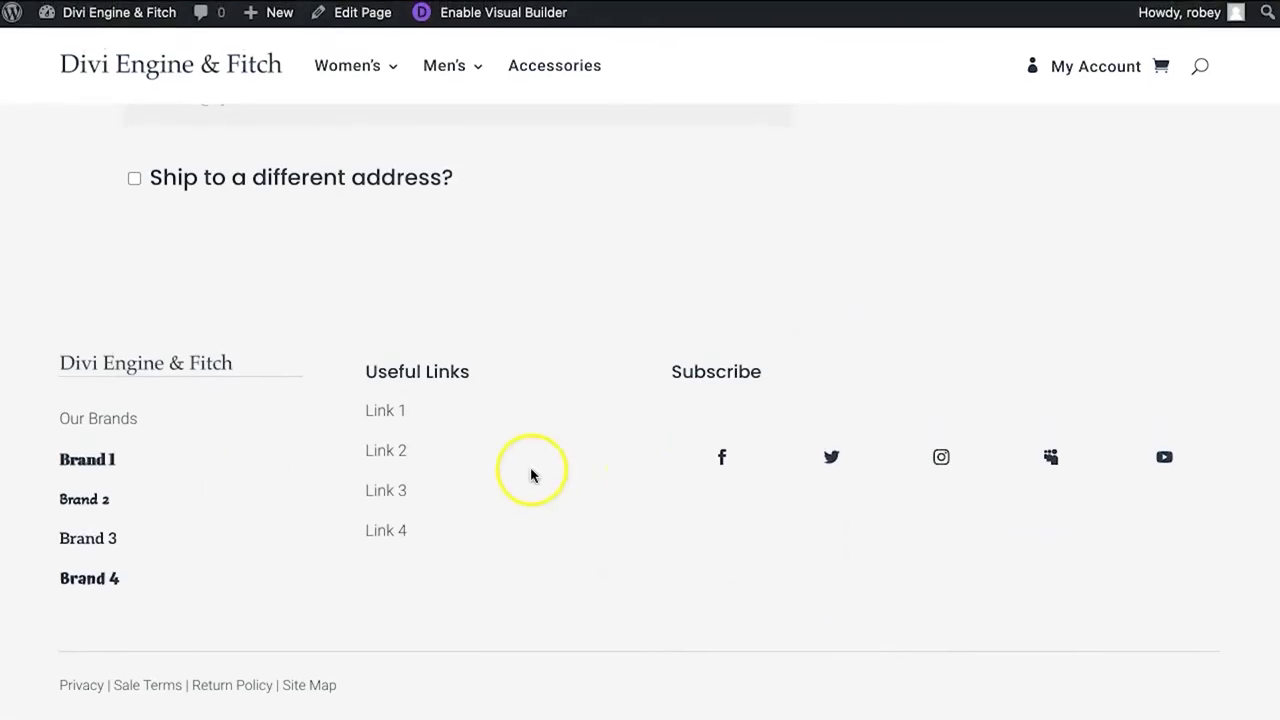
scroll(688, 467, up, 5)
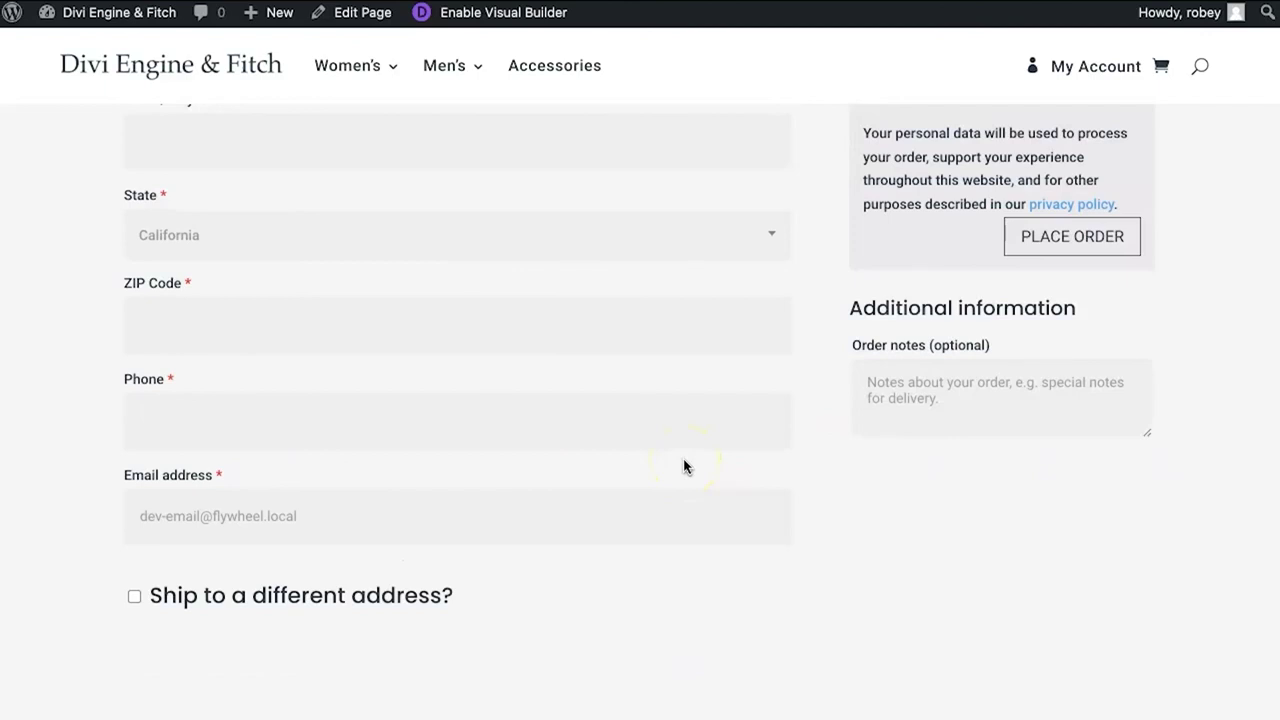
scroll(687, 466, down, 3)
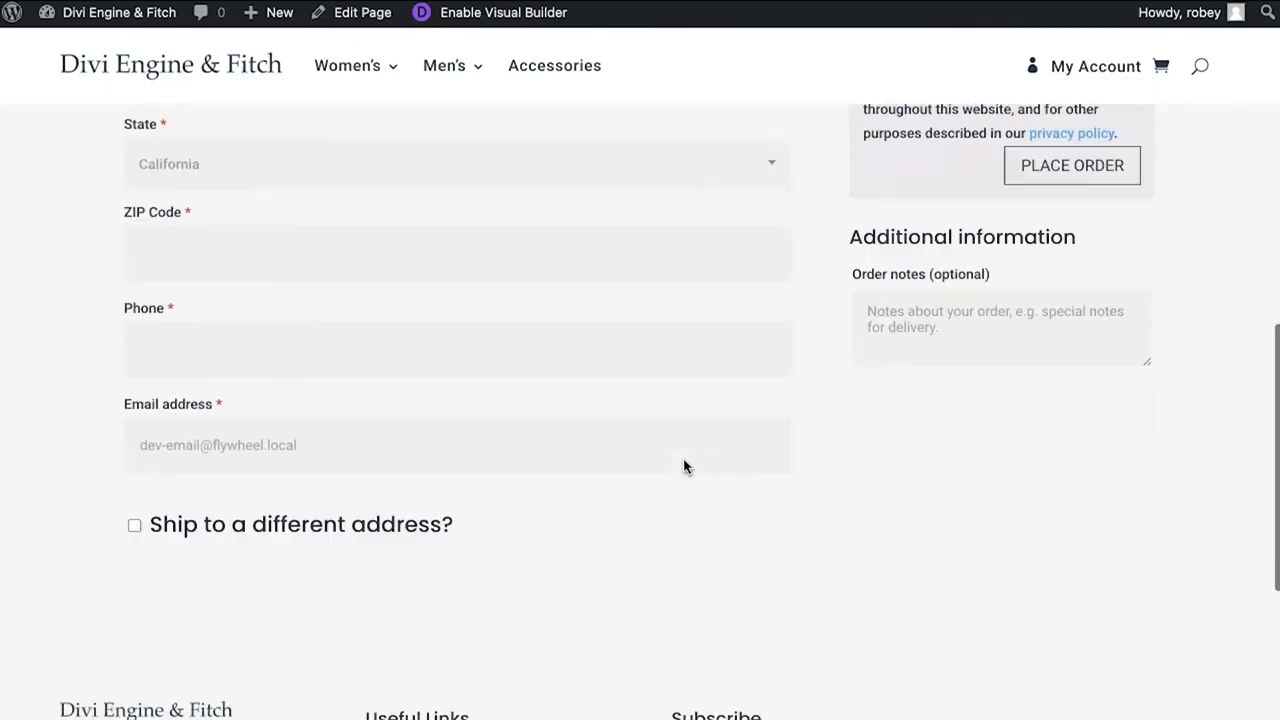
Test the "Ship to a different address?" checkbox on the live page and inspect the shipping fields it controls
click(322, 381)
click(134, 322)
scroll(409, 451, down, 6)
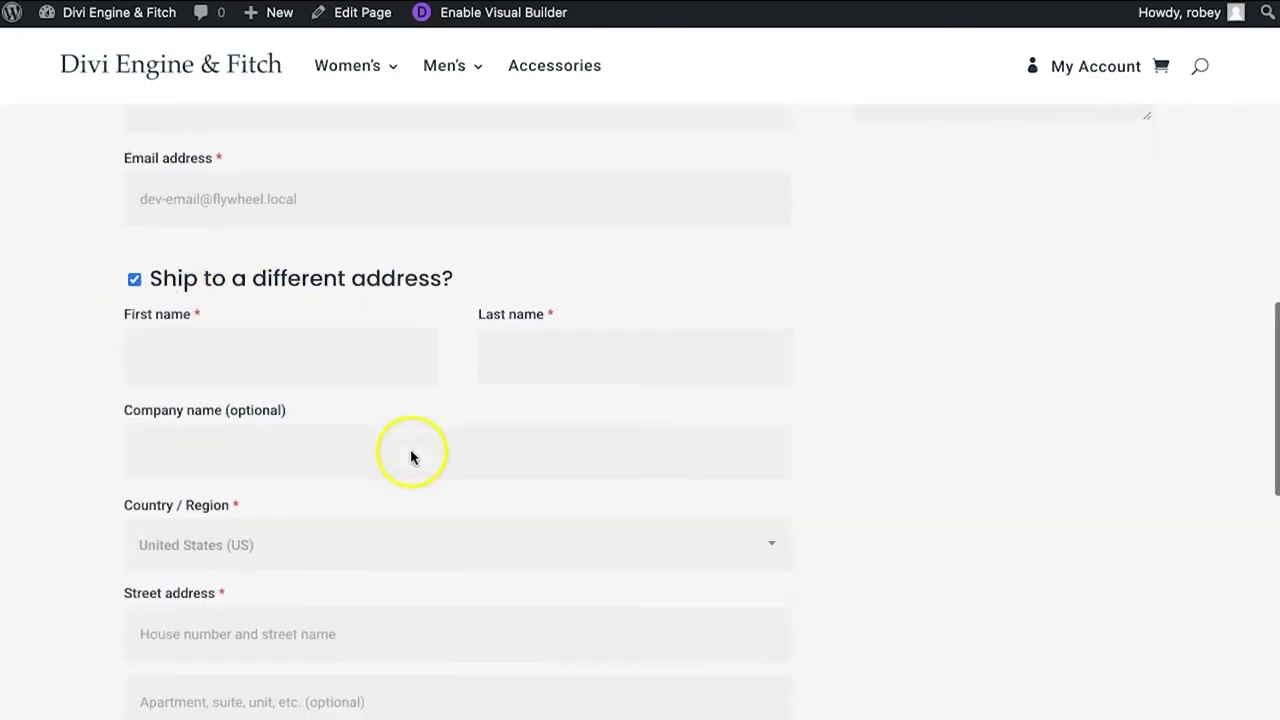
scroll(442, 436, up, 8)
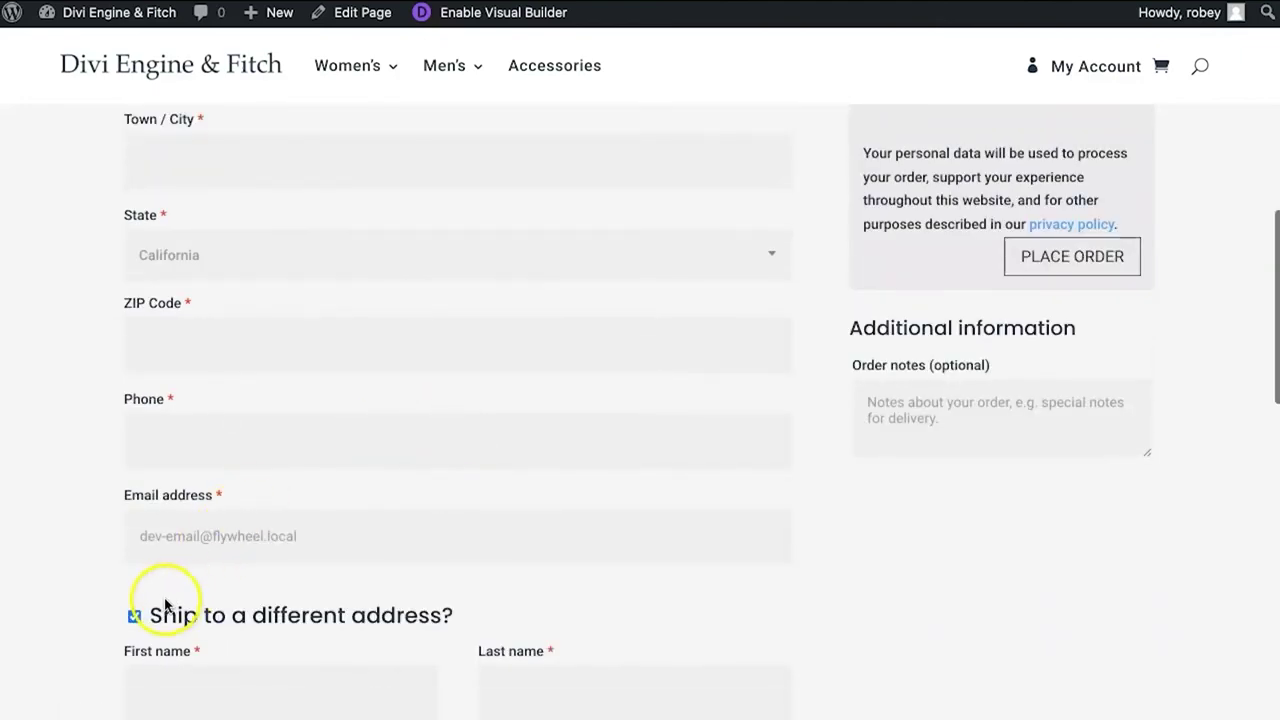
click(434, 509)
Check the live page's coupon notice, billing form, order summary, payment box and additional information section
scroll(434, 509, up, 8)
scroll(434, 509, down, 2)
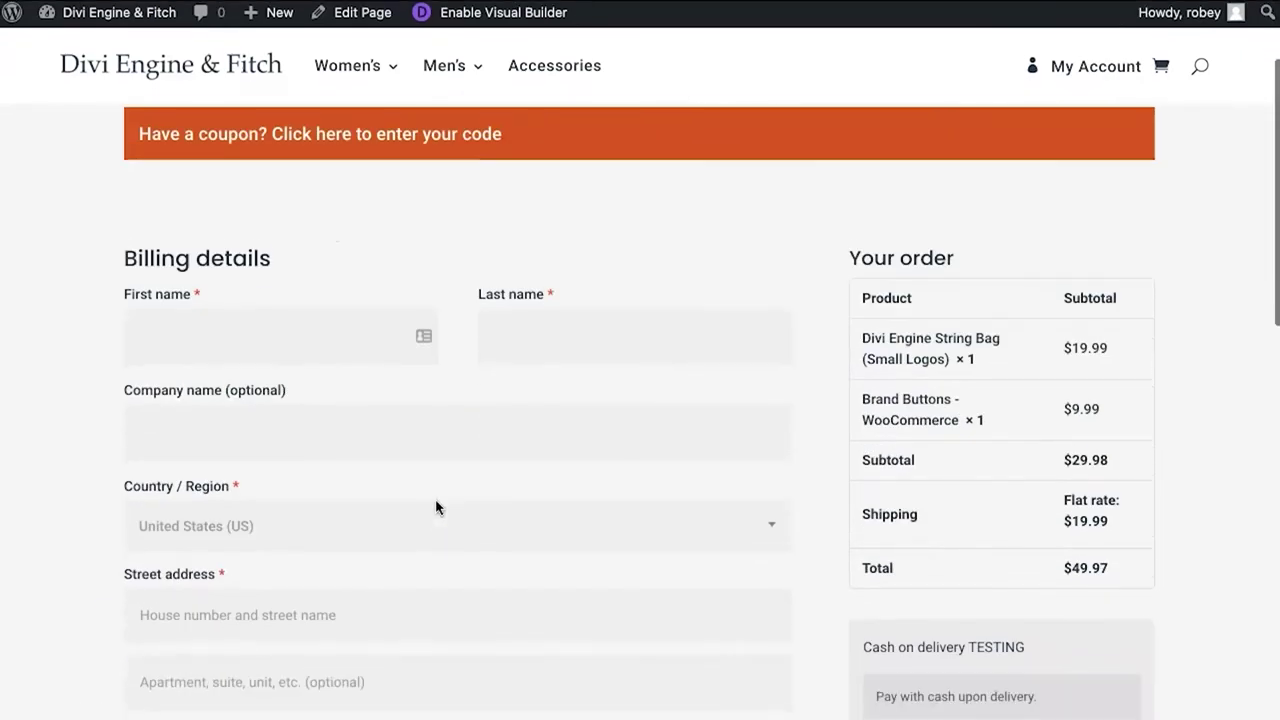
click(324, 350)
scroll(798, 440, down, 4)
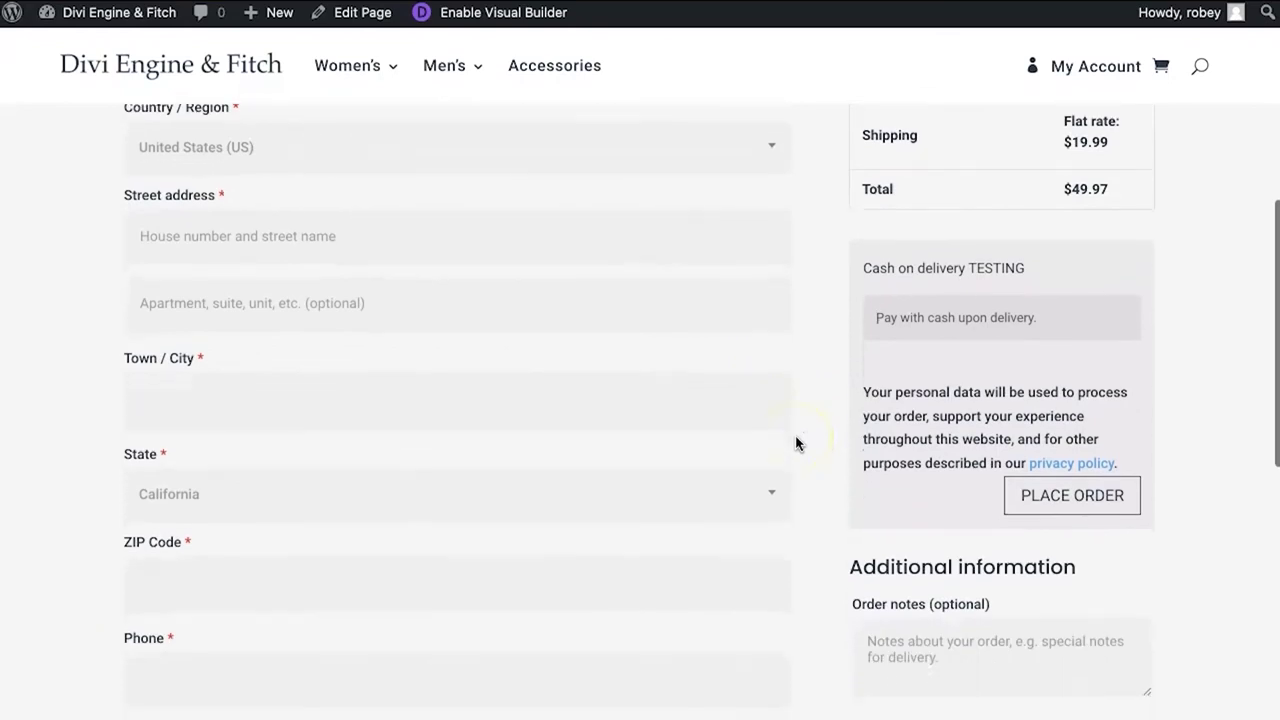
scroll(795, 443, up, 5)
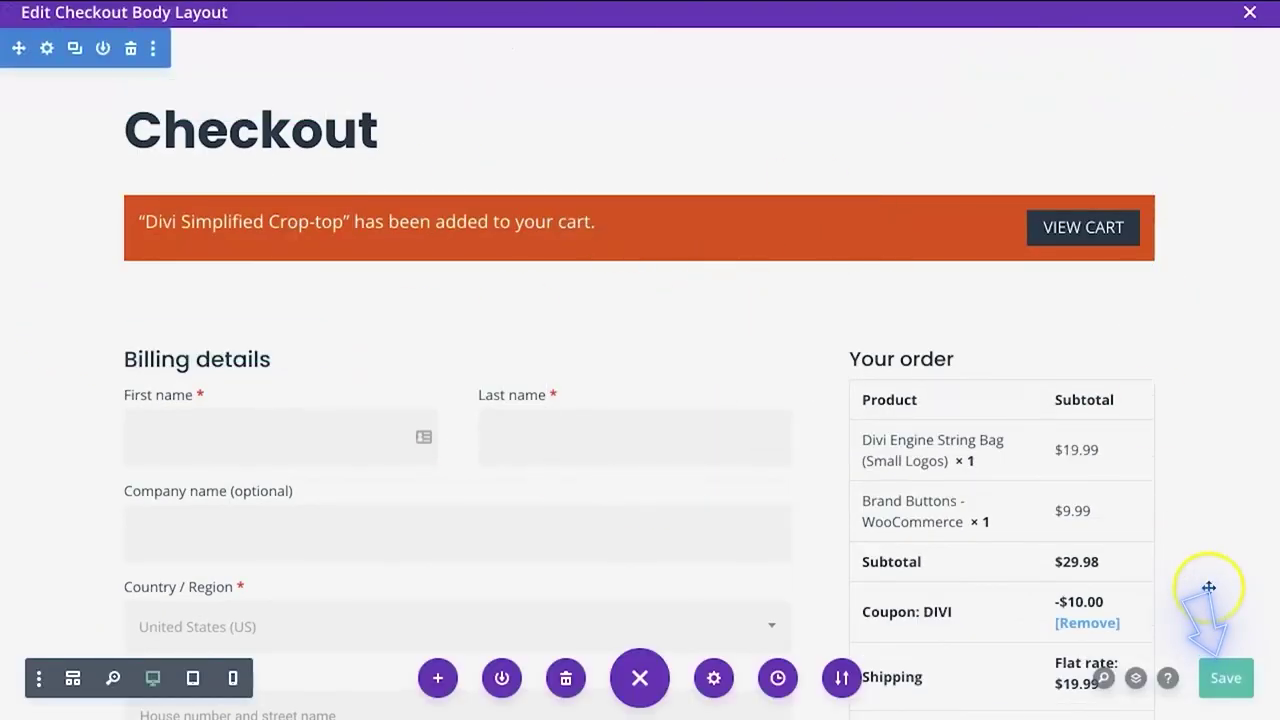
Save the Checkout body layout and close its editor to return to the Theme Builder
click(1226, 678)
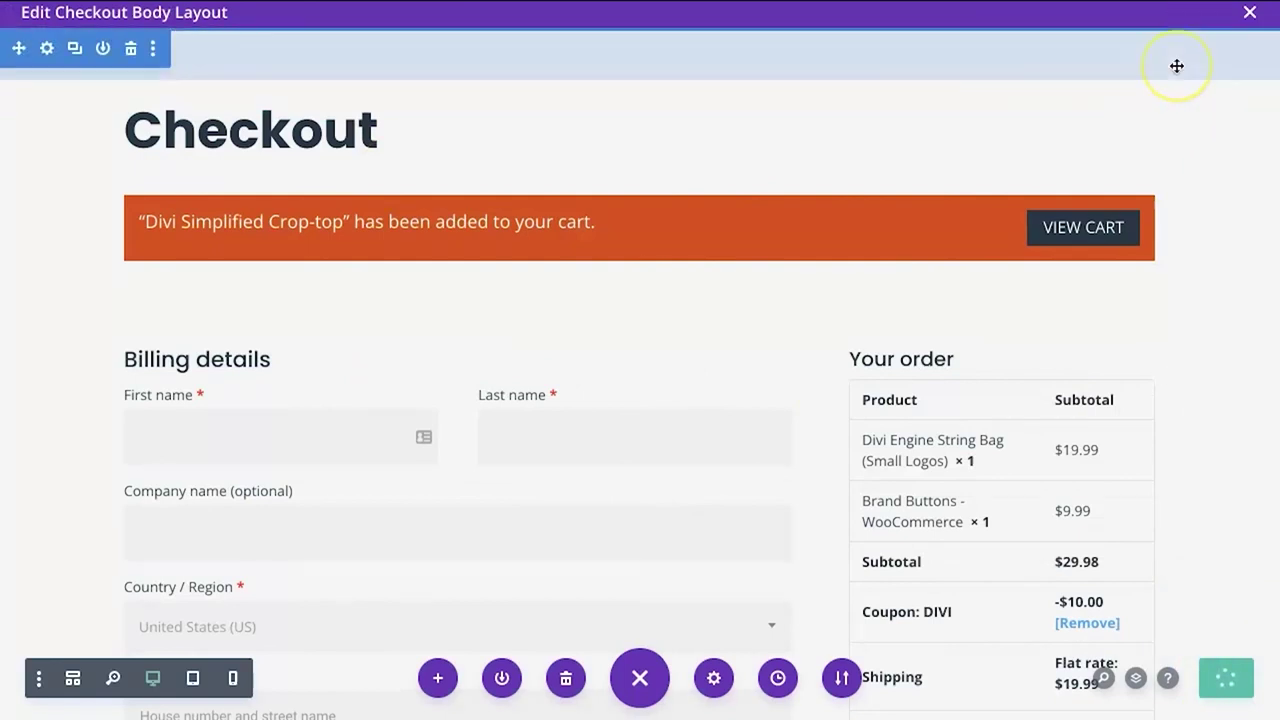
click(1251, 15)
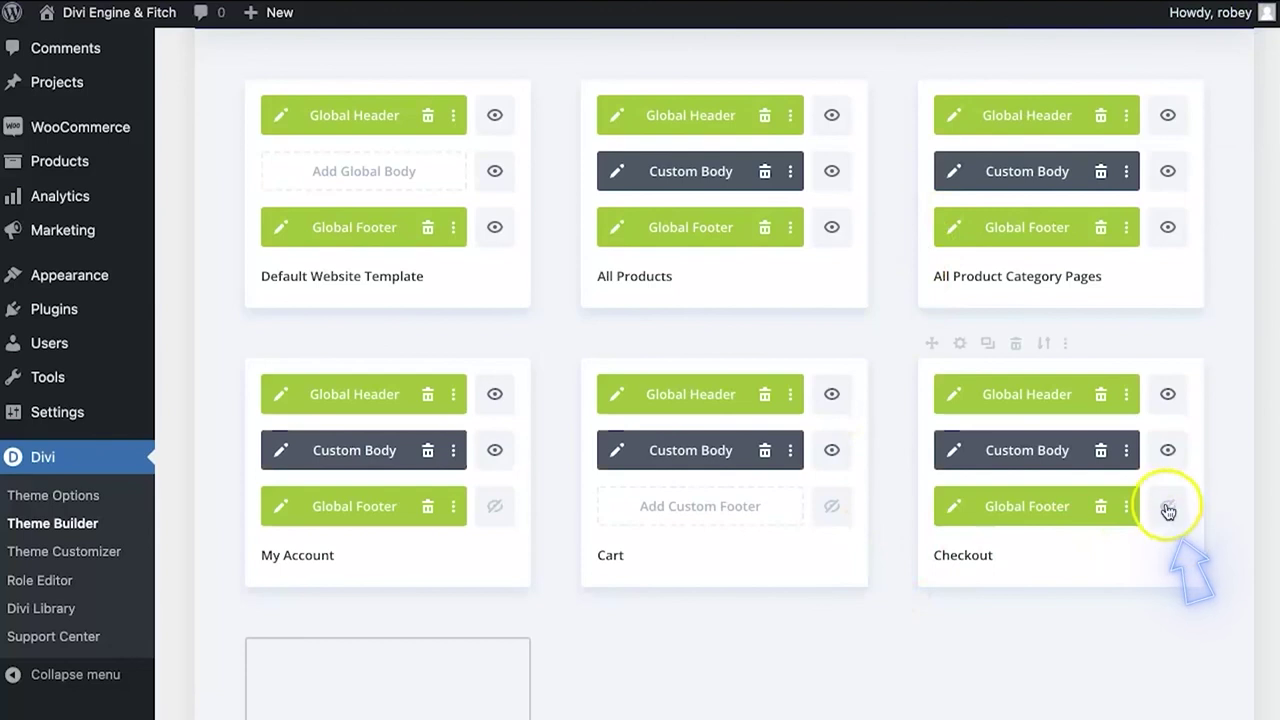
Disable the Global Footer on the Checkout template and save the Theme Builder changes
scroll(452, 372, up, 3)
click(275, 88)
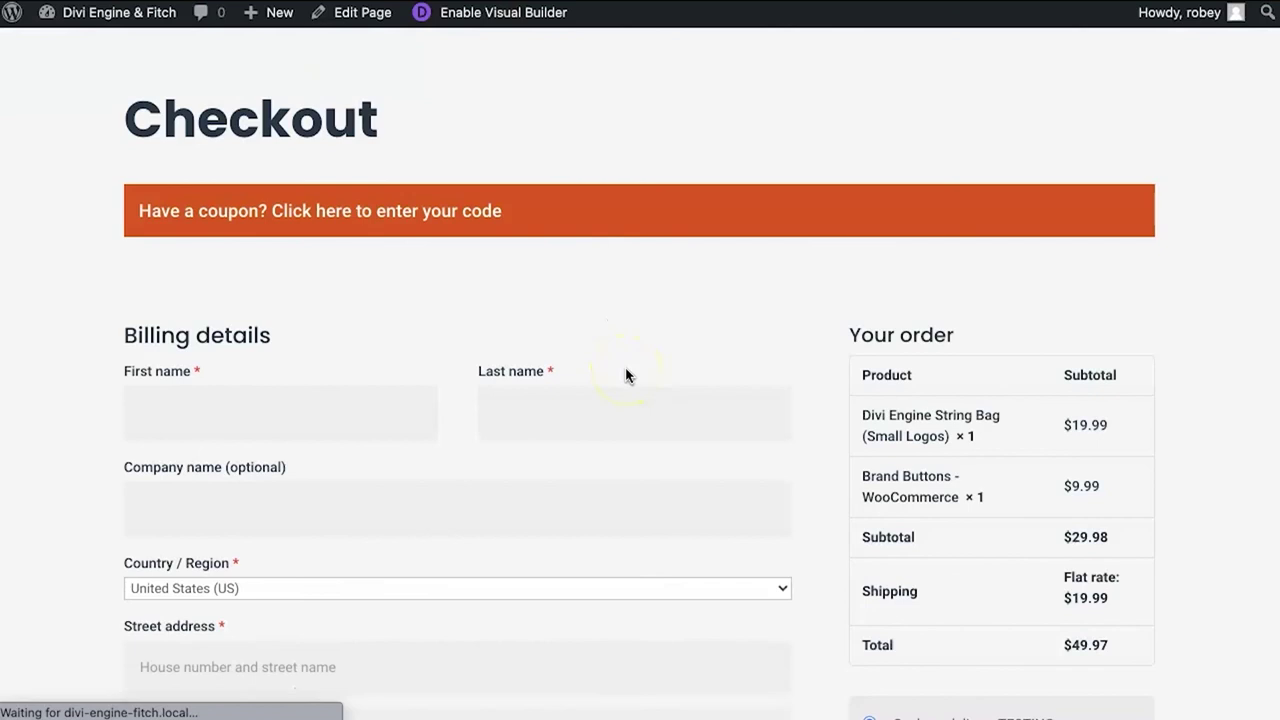
Examine the refreshed live checkout page from the coupon notice to the page end, checking the layout and footer area
scroll(626, 375, down, 7)
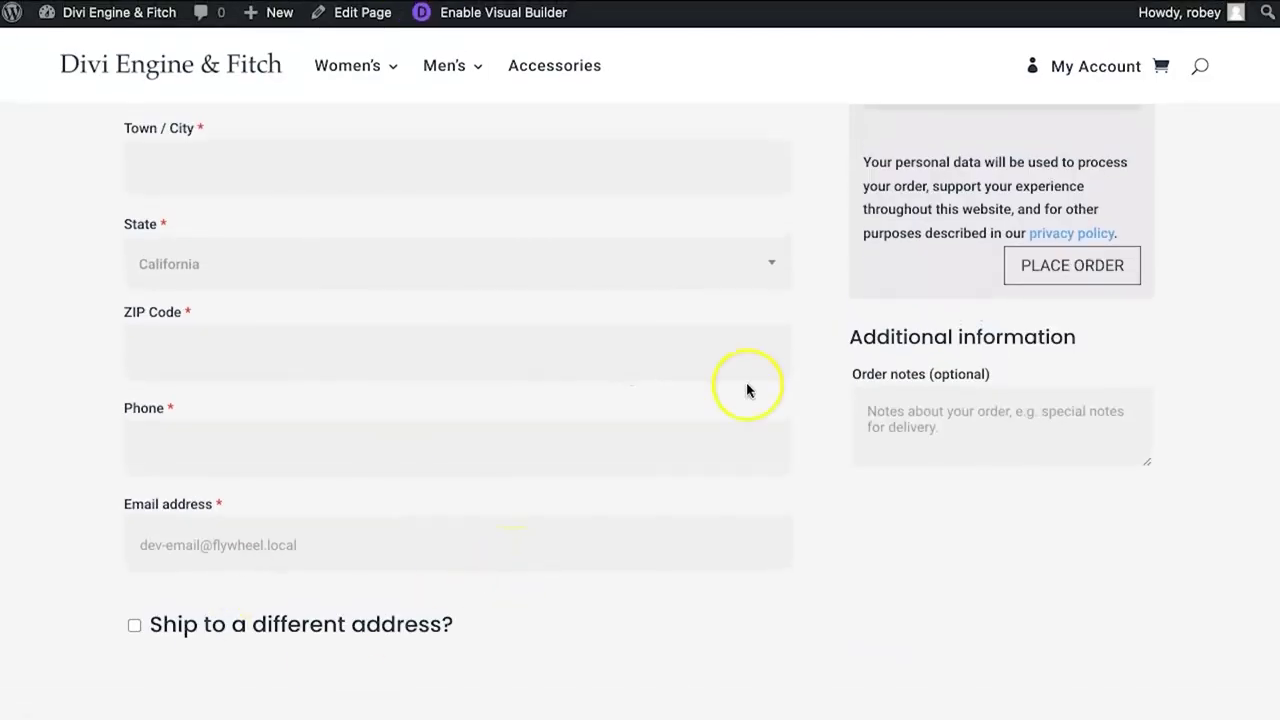
scroll(689, 600, up, 8)
scroll(689, 603, down, 4)
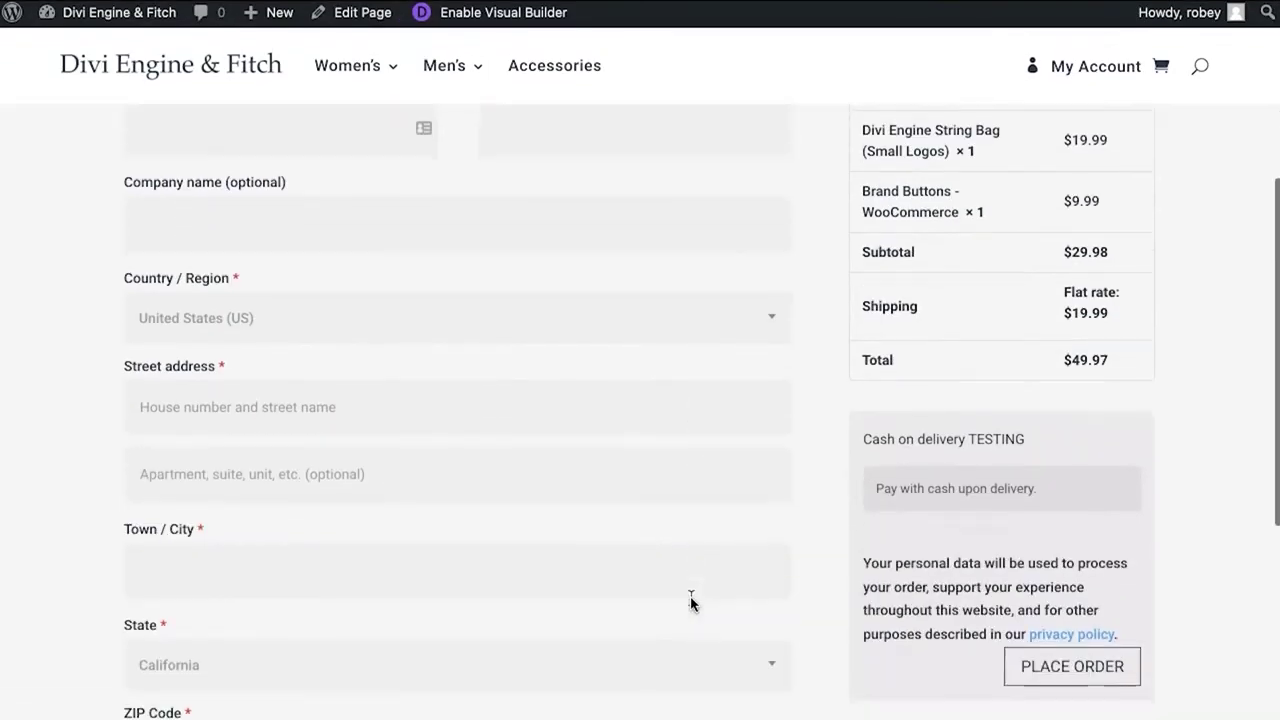
scroll(1010, 327, down, 4)
scroll(1010, 327, up, 3)
scroll(1010, 327, down, 3)
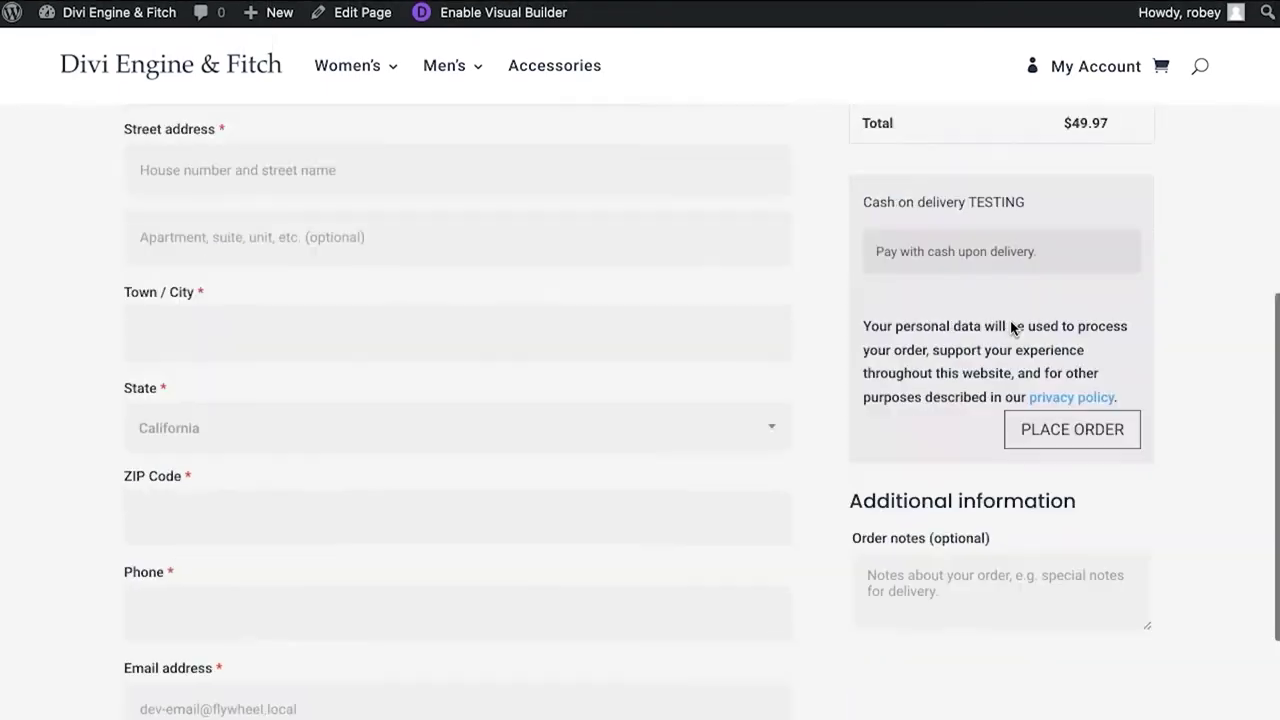
scroll(1010, 327, up, 8)
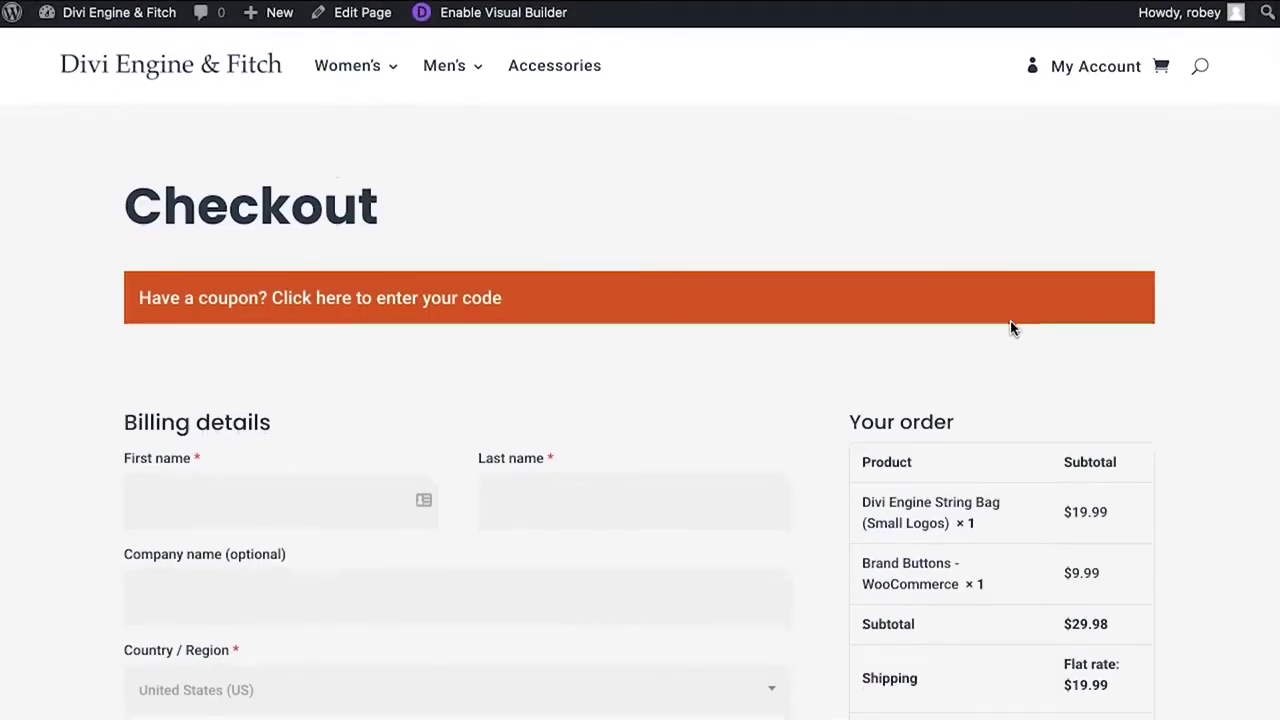
scroll(1010, 327, down, 8)
scroll(1010, 327, up, 8)
scroll(340, 474, down, 7)
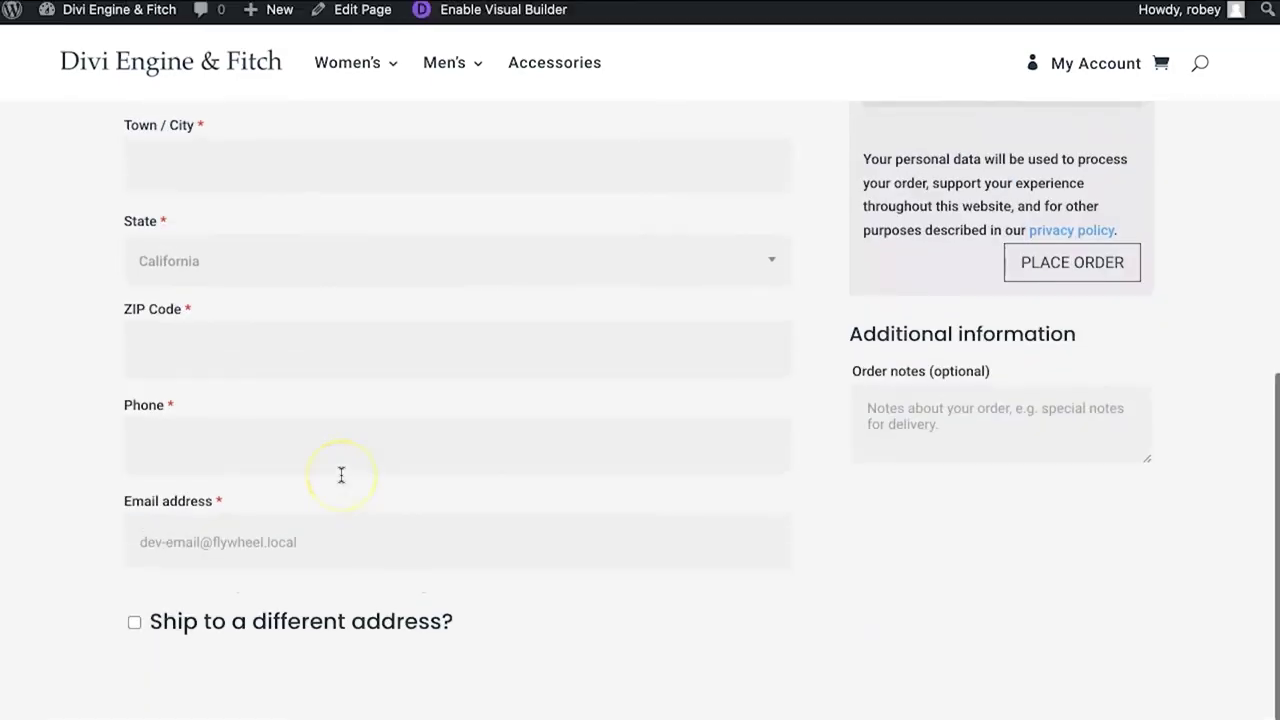
scroll(340, 474, up, 5)
scroll(340, 474, up, 2)
click(157, 643)
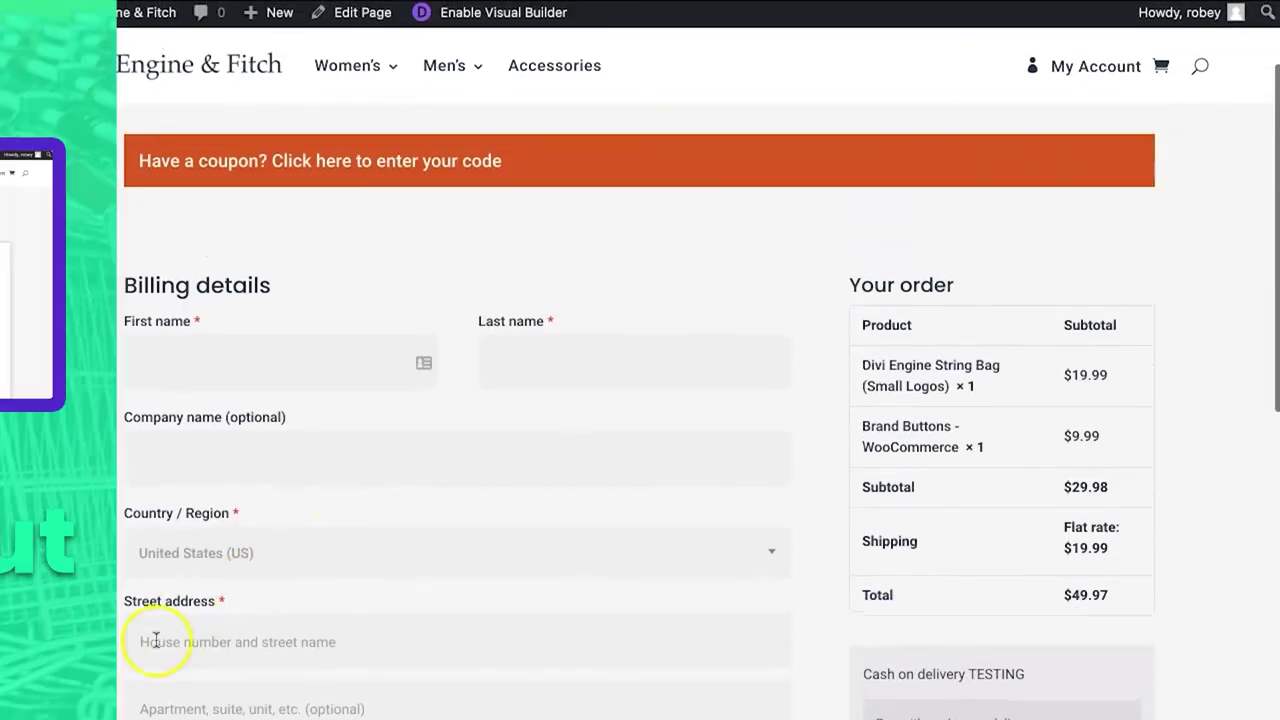